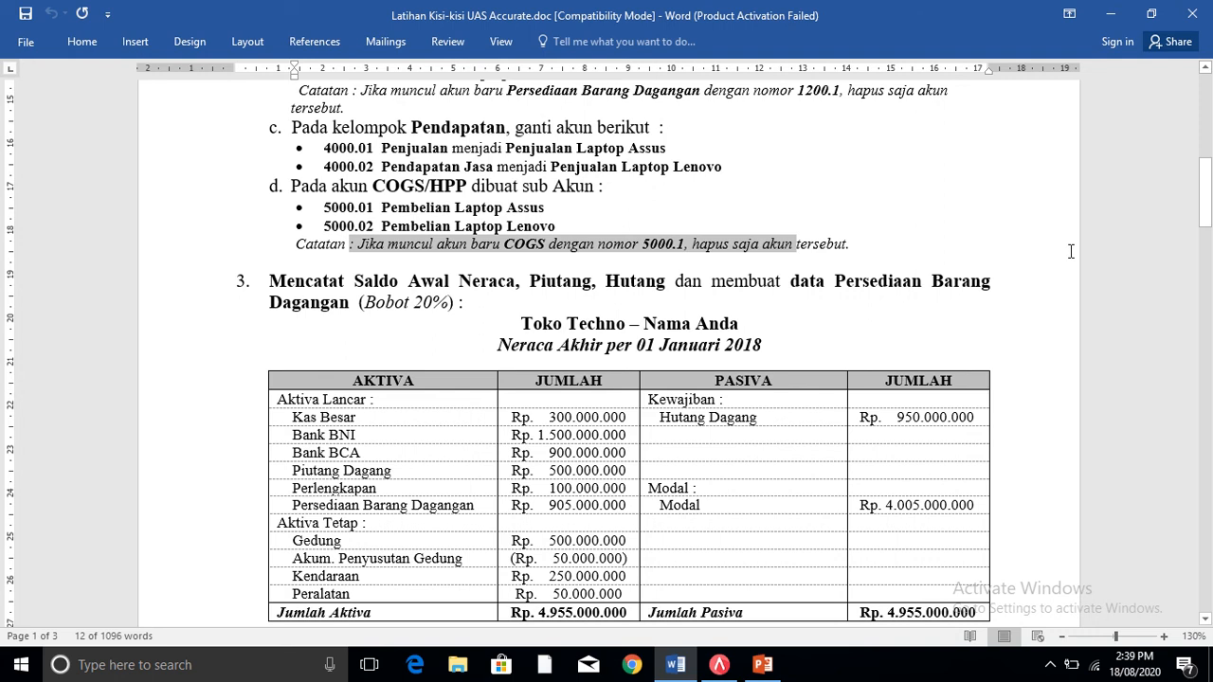
- Review the exercise instructions in the Word document, from the Quick Setup task to the opening balance sheet in task 3
{"action": "scroll", "coordinate": [1071, 251], "scroll_direction": "up", "scroll_amount": 10}
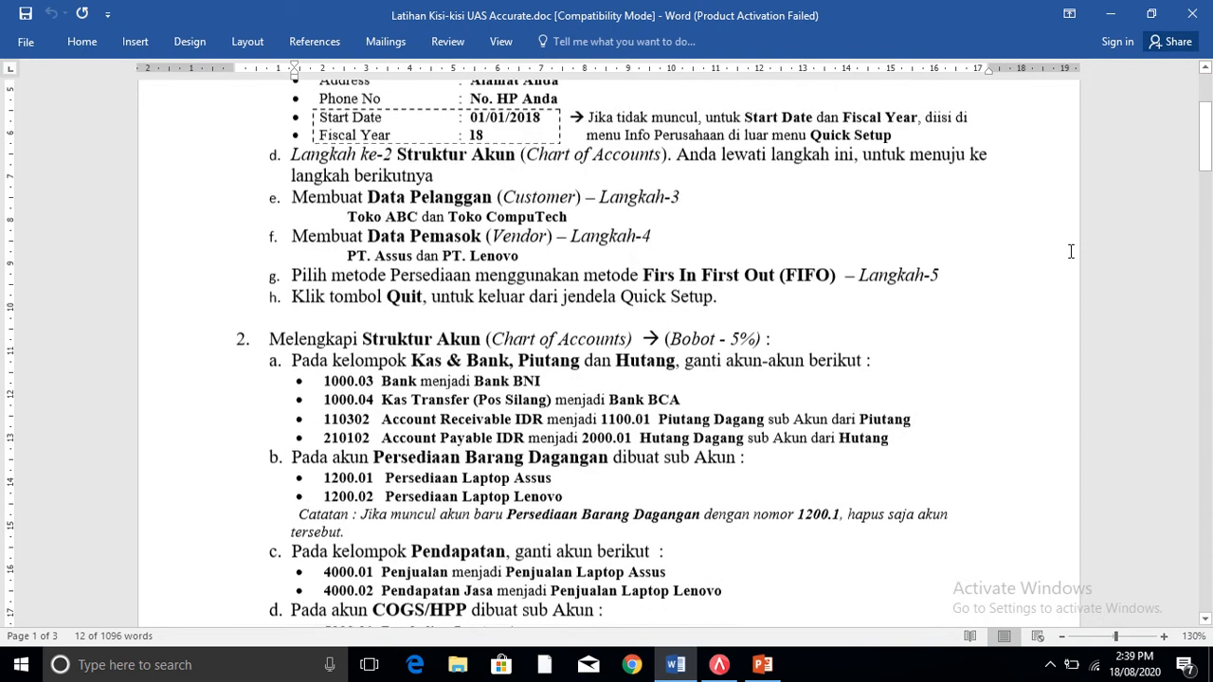
{"action": "scroll", "coordinate": [1071, 251], "scroll_direction": "up", "scroll_amount": 1}
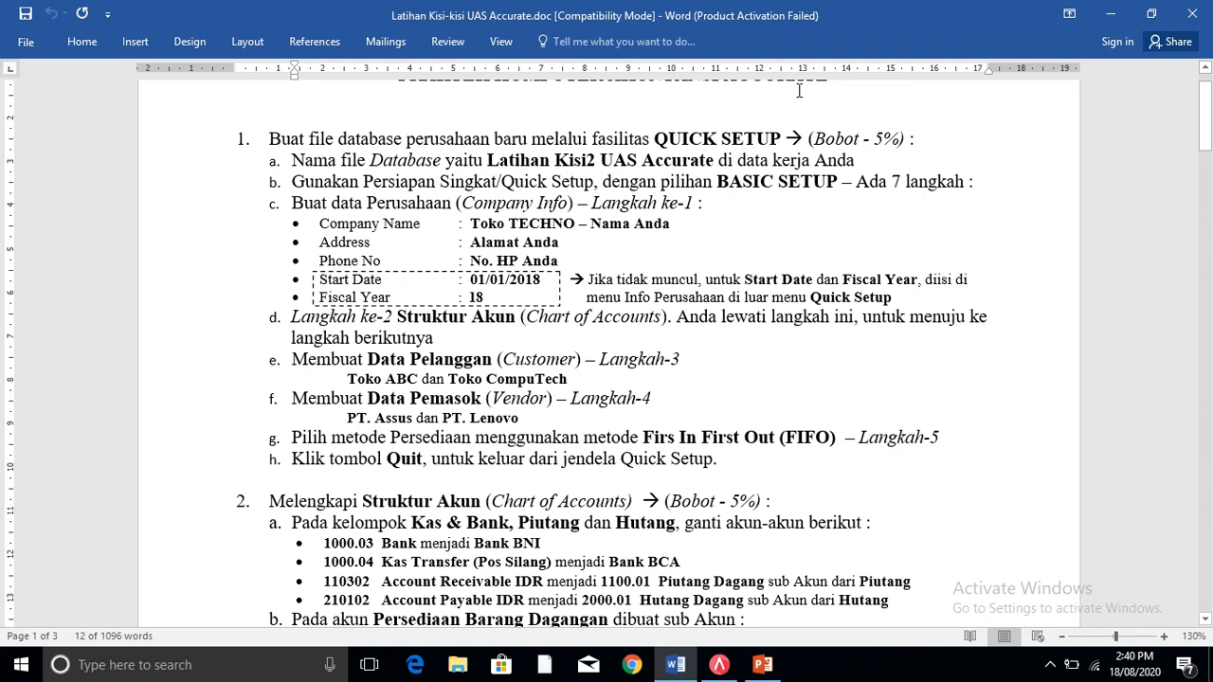
{"action": "scroll", "coordinate": [799, 91], "scroll_direction": "down", "scroll_amount": 2}
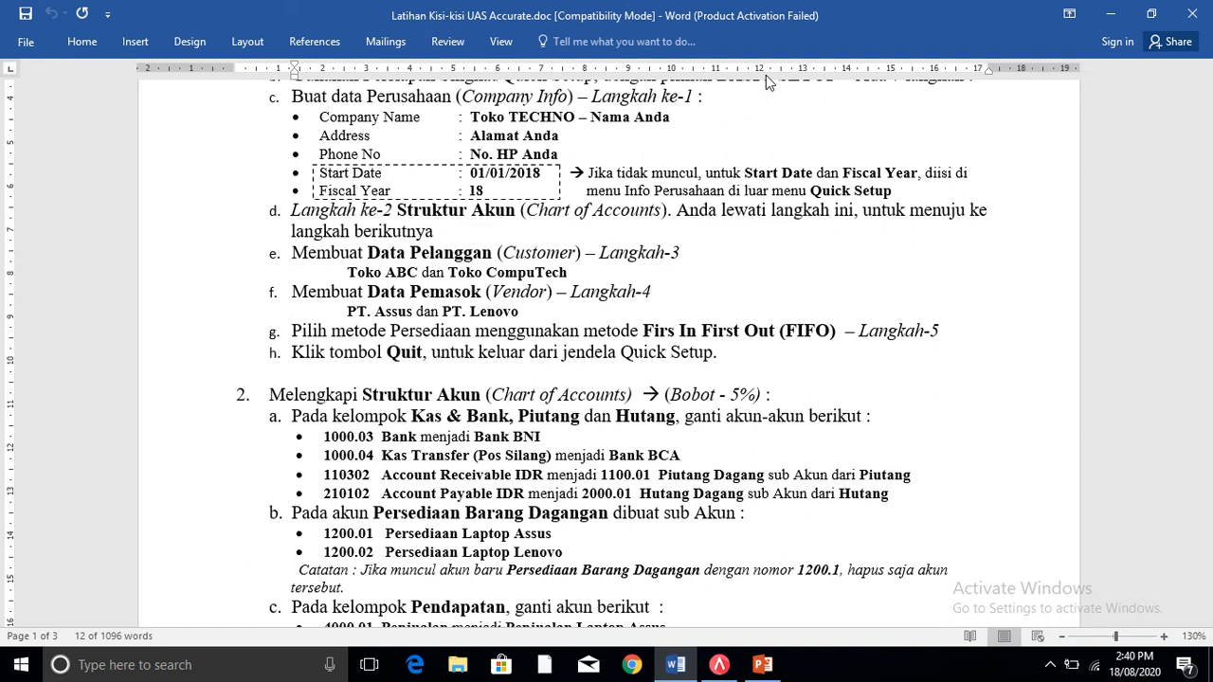
{"action": "scroll", "coordinate": [1028, 100], "scroll_direction": "down", "scroll_amount": 5}
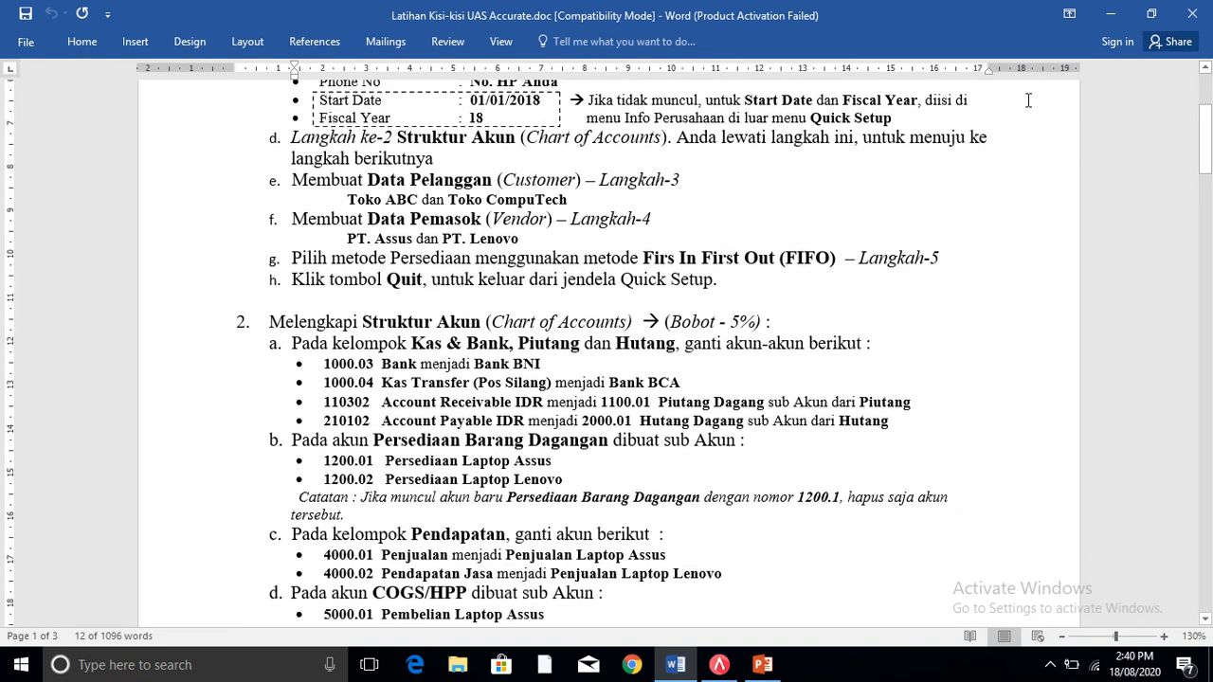
{"action": "scroll", "coordinate": [1028, 100], "scroll_direction": "down", "scroll_amount": 7}
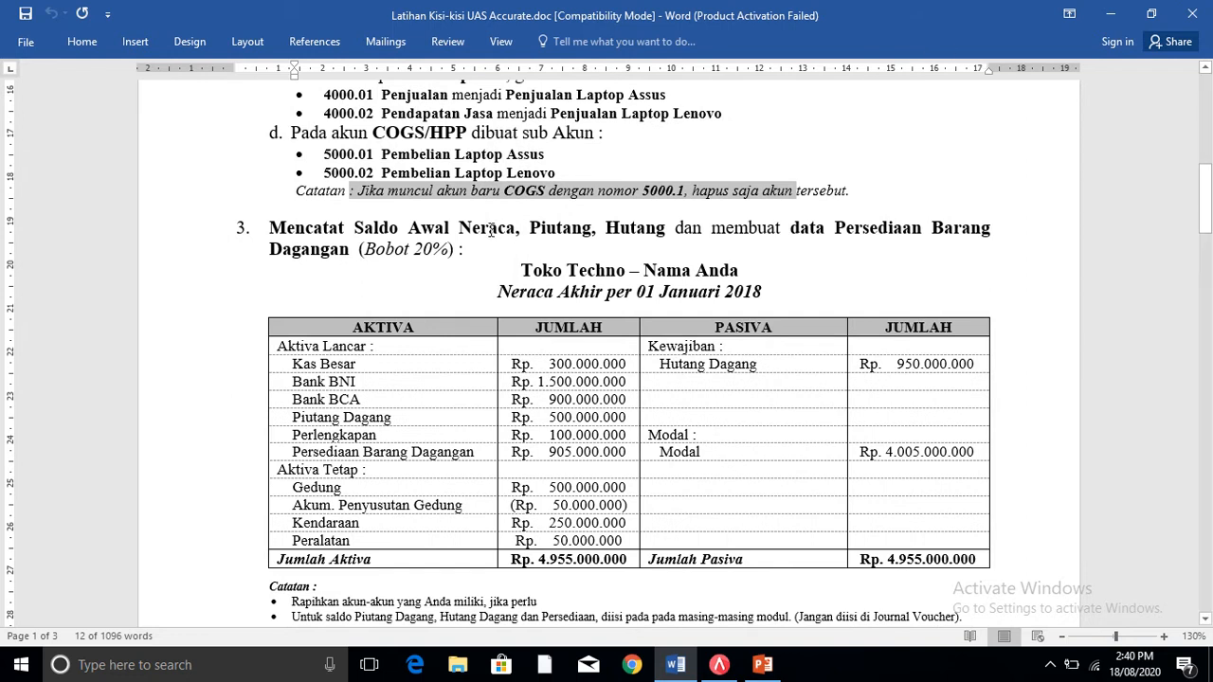
{"action": "left_click", "coordinate": [490, 231]}
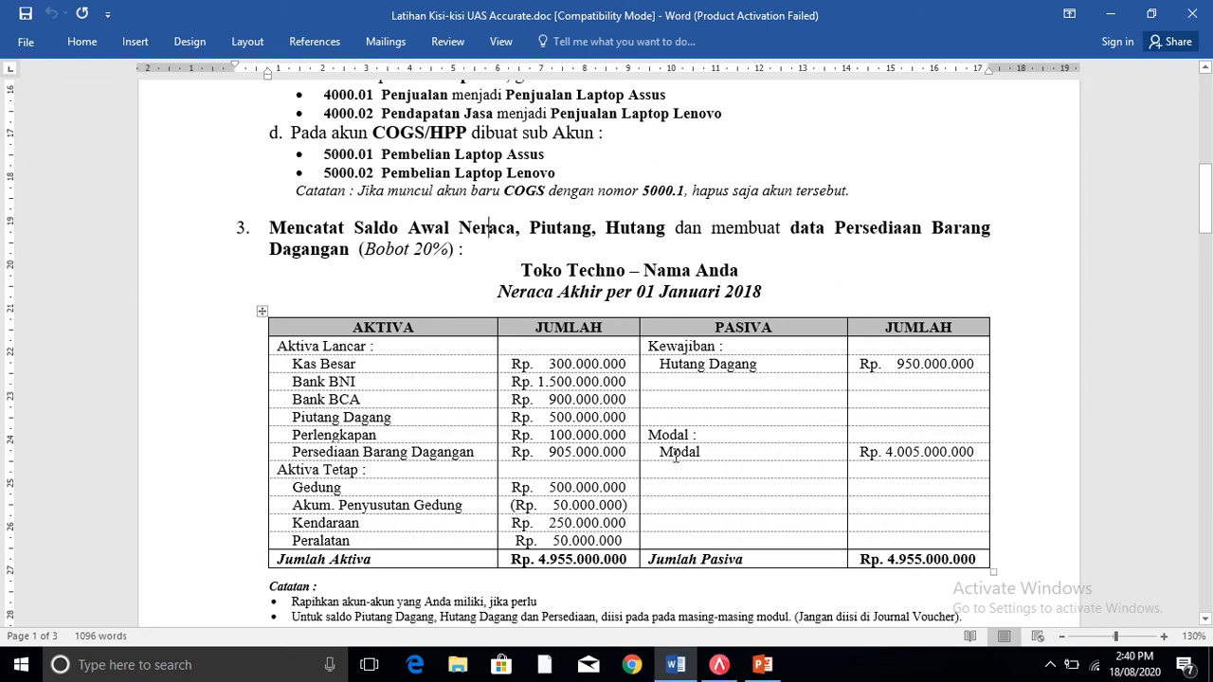
- Switch to ACCURATE 5 and look through the chart of accounts, from Kas & Bank down to the Biaya Pemasaran expense accounts and back
{"action": "left_click", "coordinate": [762, 664]}
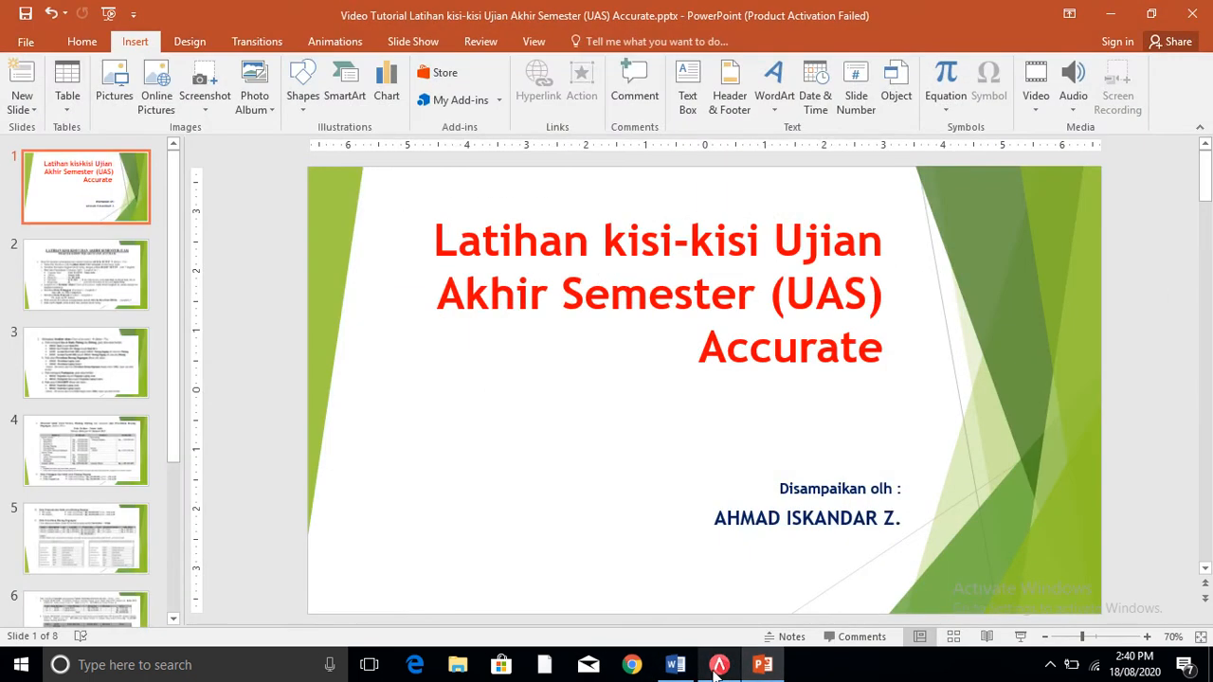
{"action": "left_click", "coordinate": [729, 667]}
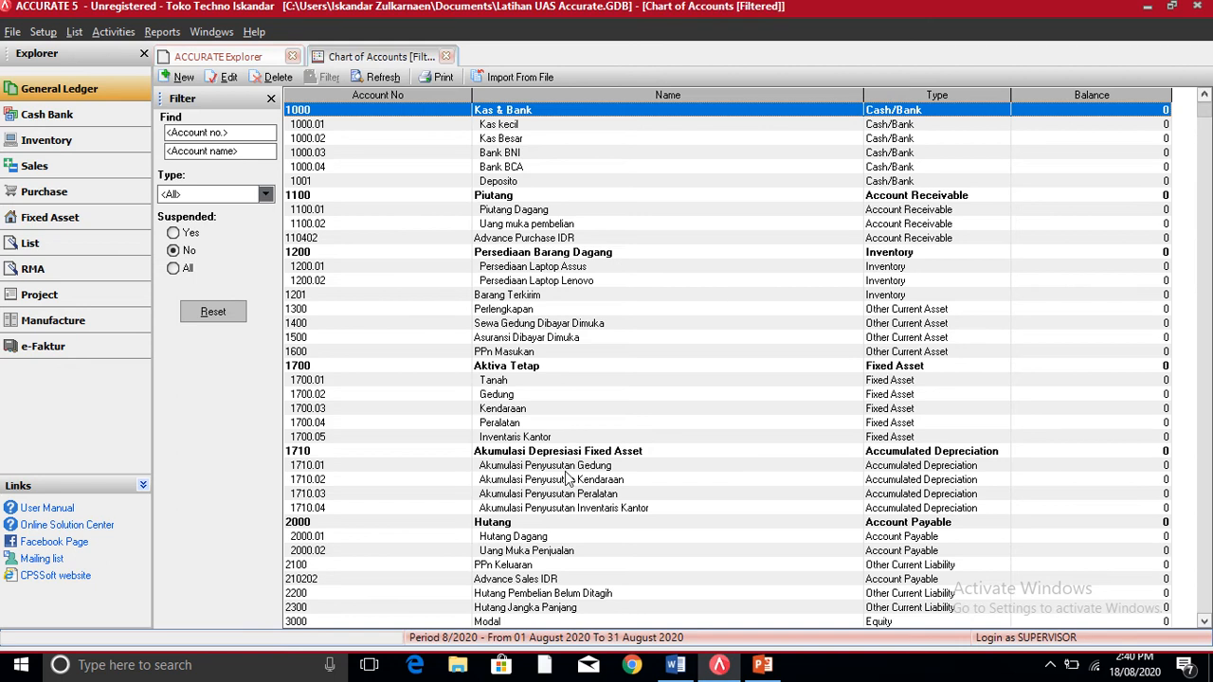
{"action": "key", "text": "Down"}
{"action": "key", "text": "Down"}
{"action": "key", "text": "Down"}
{"action": "key", "text": "Down"}
{"action": "key", "text": "Down"}
{"action": "key", "text": "Down"}
{"action": "key", "text": "Down"}
{"action": "key", "text": "Down"}
{"action": "key", "text": "Down"}
{"action": "key", "text": "Down"}
{"action": "key", "text": "Down"}
{"action": "key", "text": "Down"}
{"action": "key", "text": "Down"}
{"action": "key", "text": "Down"}
{"action": "key", "text": "Down"}
{"action": "key", "text": "Down"}
{"action": "key", "text": "Down"}
{"action": "key", "text": "Down"}
{"action": "key", "text": "Down"}
{"action": "key", "text": "Down"}
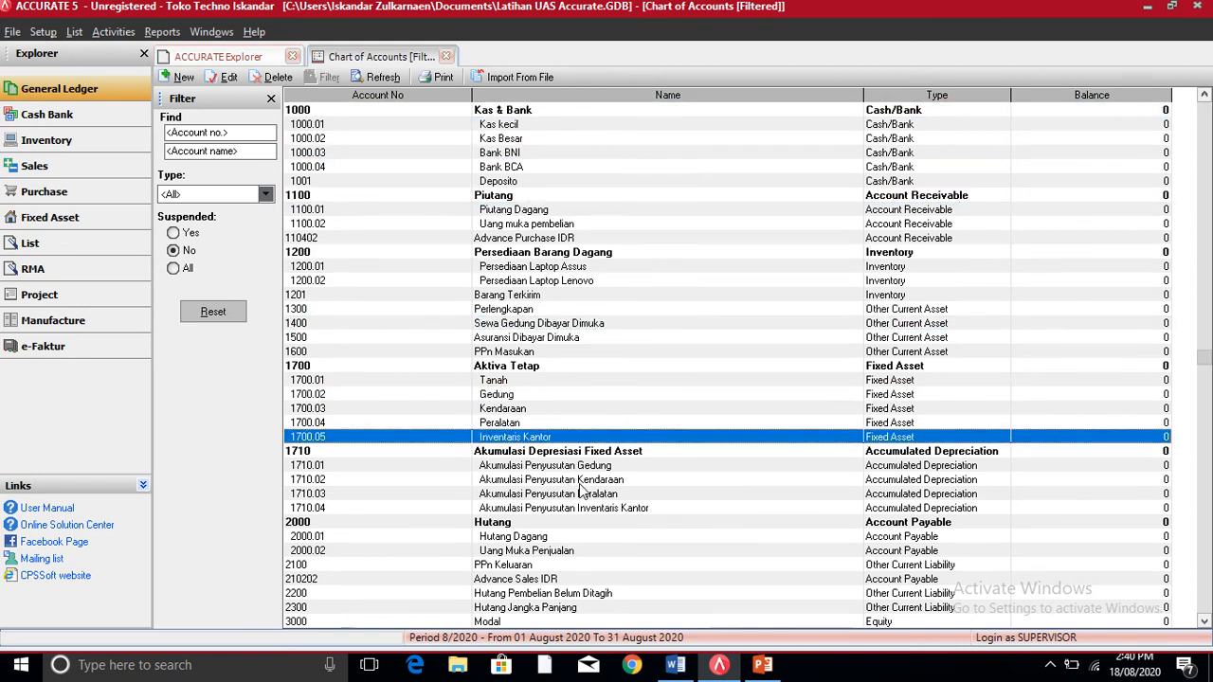
{"action": "key", "text": "Down"}
{"action": "key", "text": "Down"}
{"action": "key", "text": "Down"}
{"action": "key", "text": "Down"}
{"action": "key", "text": "Down"}
{"action": "key", "text": "Down"}
{"action": "key", "text": "Down"}
{"action": "key", "text": "Down"}
{"action": "key", "text": "Down"}
{"action": "key", "text": "Down"}
{"action": "key", "text": "Down"}
{"action": "key", "text": "Down"}
{"action": "key", "text": "Down"}
{"action": "key", "text": "Down"}
{"action": "key", "text": "Down"}
{"action": "key", "text": "Down"}
{"action": "key", "text": "Down"}
{"action": "key", "text": "Down"}
{"action": "key", "text": "Down"}
{"action": "key", "text": "Down"}
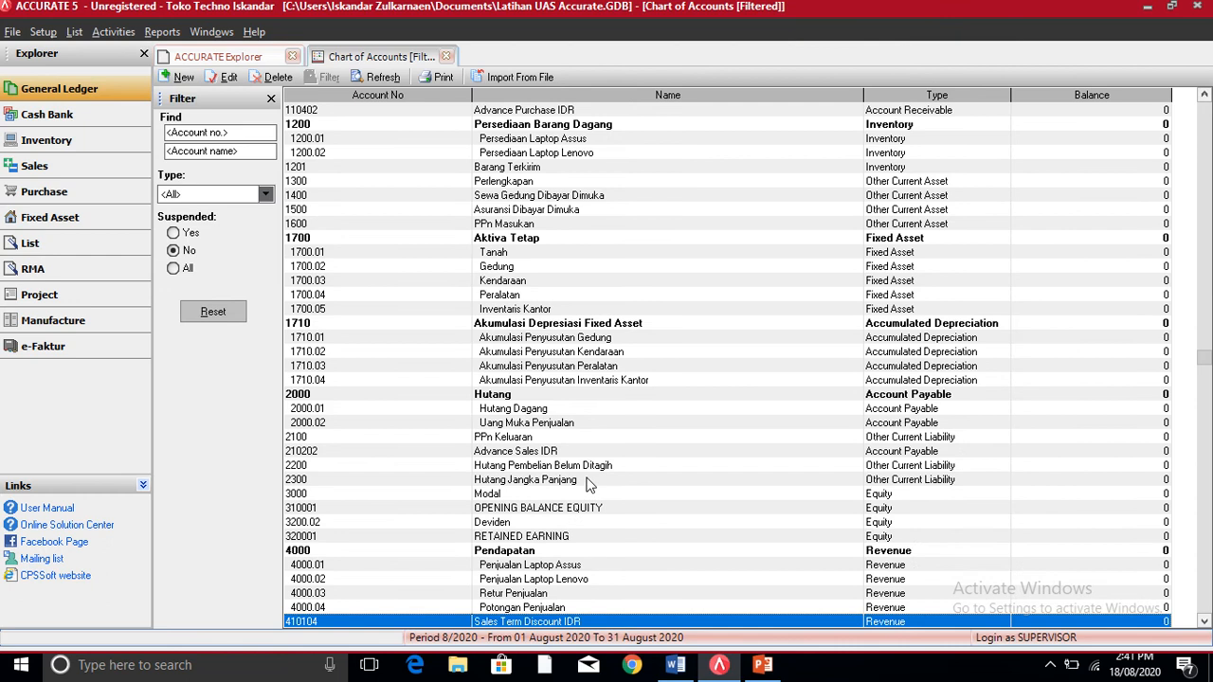
{"action": "key", "text": "Down"}
{"action": "key", "text": "Down"}
{"action": "key", "text": "Down"}
{"action": "key", "text": "Down"}
{"action": "key", "text": "Down"}
{"action": "key", "text": "Down"}
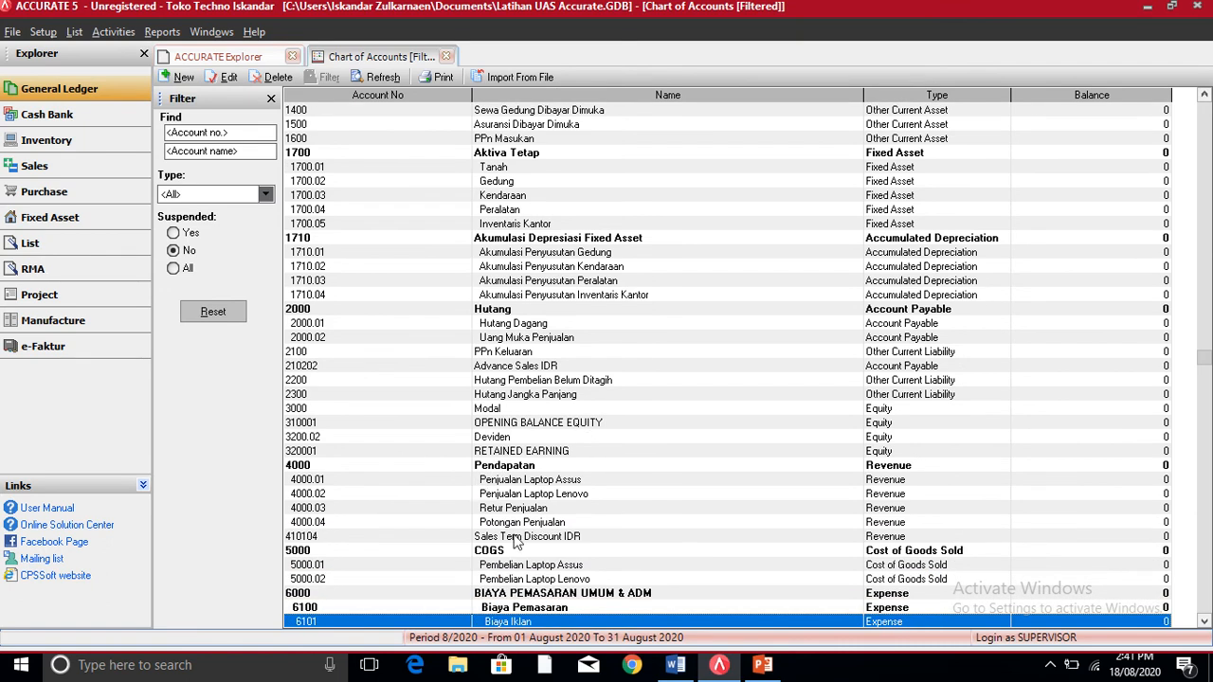
{"action": "left_click", "coordinate": [519, 566]}
{"action": "key", "text": "Down"}
{"action": "key", "text": "Down"}
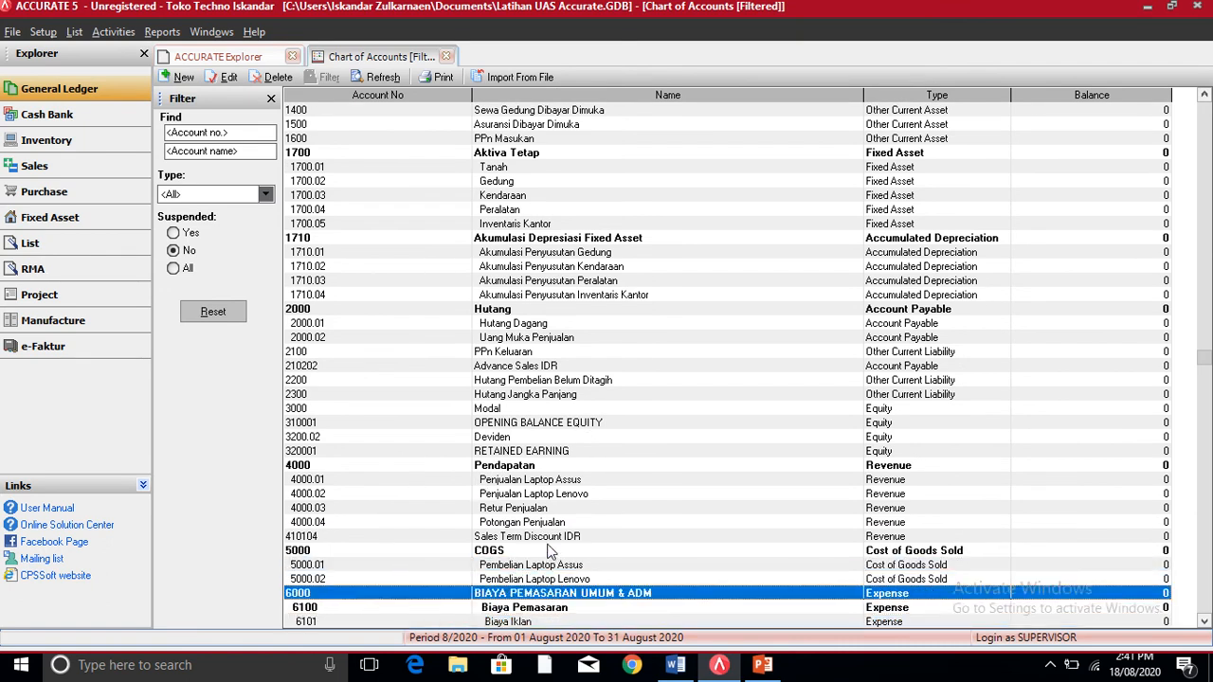
{"action": "key", "text": "Up"}
{"action": "key", "text": "Up"}
{"action": "key", "text": "Up"}
{"action": "key", "text": "Up"}
{"action": "key", "text": "Up"}
{"action": "key", "text": "Up"}
{"action": "key", "text": "Up"}
{"action": "key", "text": "Up"}
{"action": "key", "text": "Up"}
{"action": "key", "text": "Up"}
{"action": "key", "text": "Up"}
{"action": "key", "text": "Up"}
{"action": "key", "text": "Up"}
{"action": "key", "text": "Up"}
{"action": "key", "text": "Up"}
{"action": "key", "text": "Up"}
{"action": "key", "text": "Up"}
{"action": "key", "text": "Up"}
{"action": "key", "text": "Up"}
{"action": "key", "text": "Up"}
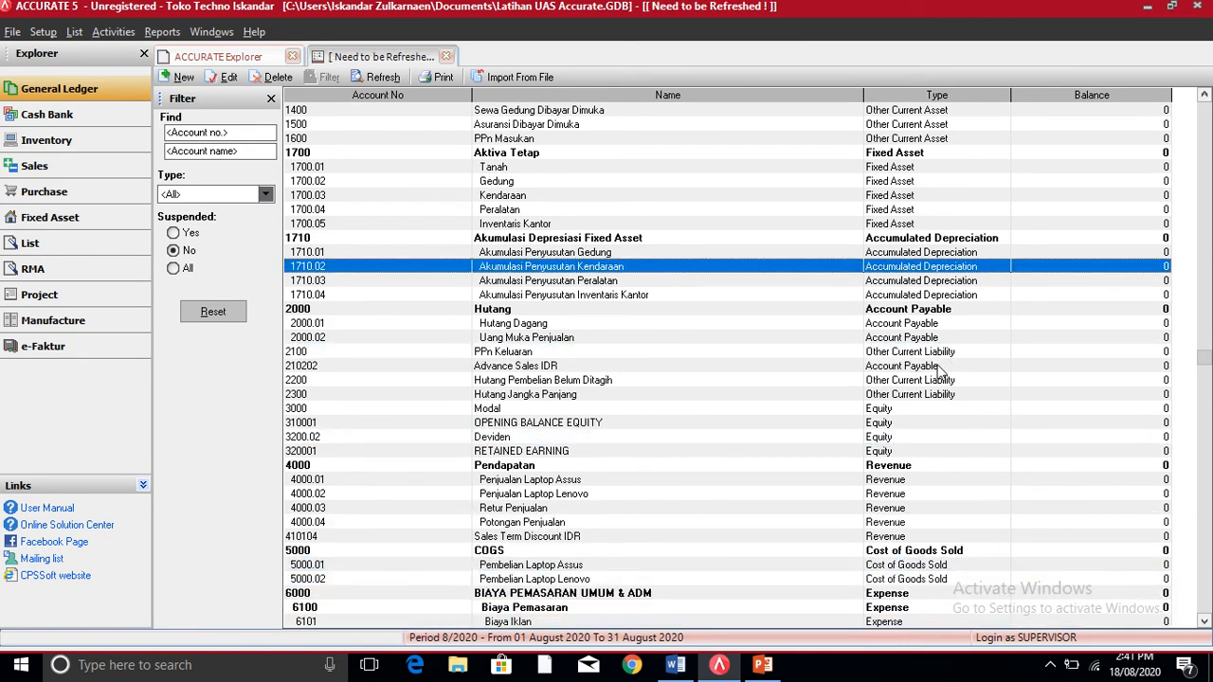
{"action": "key", "text": "Up"}
{"action": "key", "text": "Up"}
{"action": "key", "text": "Up"}
{"action": "key", "text": "Up"}
{"action": "key", "text": "Up"}
{"action": "key", "text": "Up"}
{"action": "key", "text": "Up"}
{"action": "key", "text": "Up"}
{"action": "key", "text": "Up"}
{"action": "key", "text": "Up"}
{"action": "key", "text": "Up"}
{"action": "key", "text": "Up"}
{"action": "key", "text": "Up"}
{"action": "key", "text": "Up"}
{"action": "key", "text": "Up"}
{"action": "key", "text": "Up"}
{"action": "key", "text": "Up"}
{"action": "key", "text": "Up"}
{"action": "key", "text": "Up"}
{"action": "key", "text": "Up"}
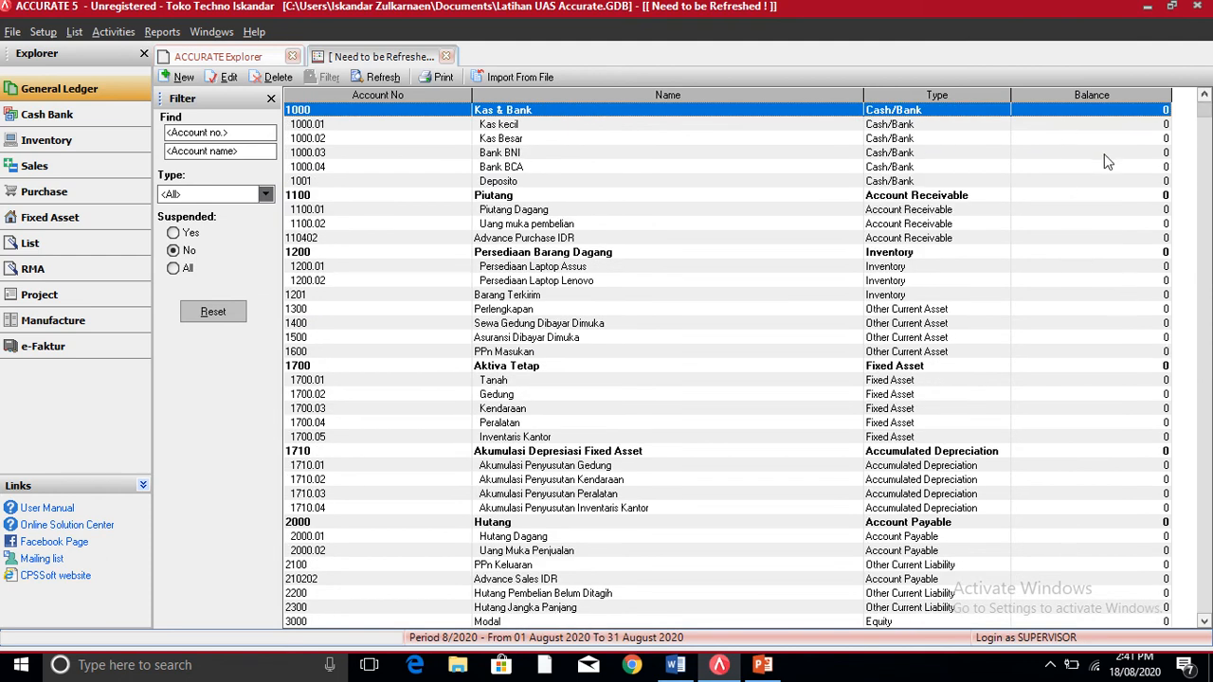
- Switch to the Word exercise and examine the opening balance sheet, its notes, and the Piutang Dagang, Persediaan Barang Dagangan and Hutang Dagang rows
{"action": "left_click", "coordinate": [676, 666]}
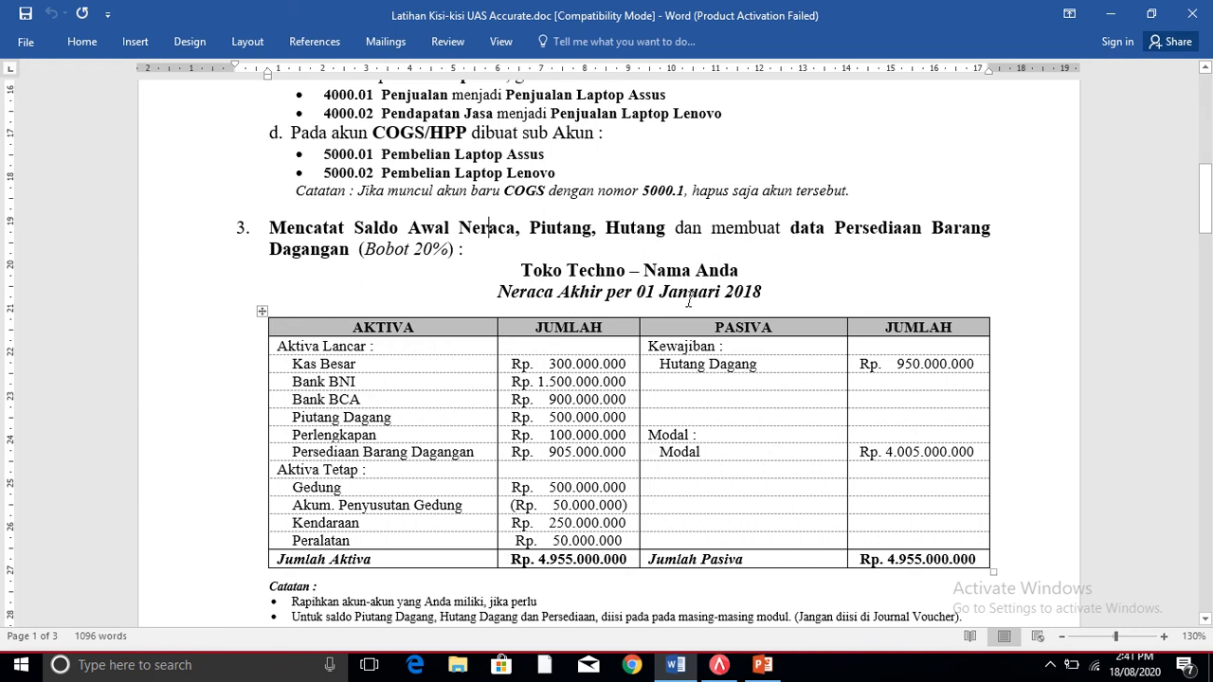
{"action": "scroll", "coordinate": [619, 309], "scroll_direction": "down", "scroll_amount": 1}
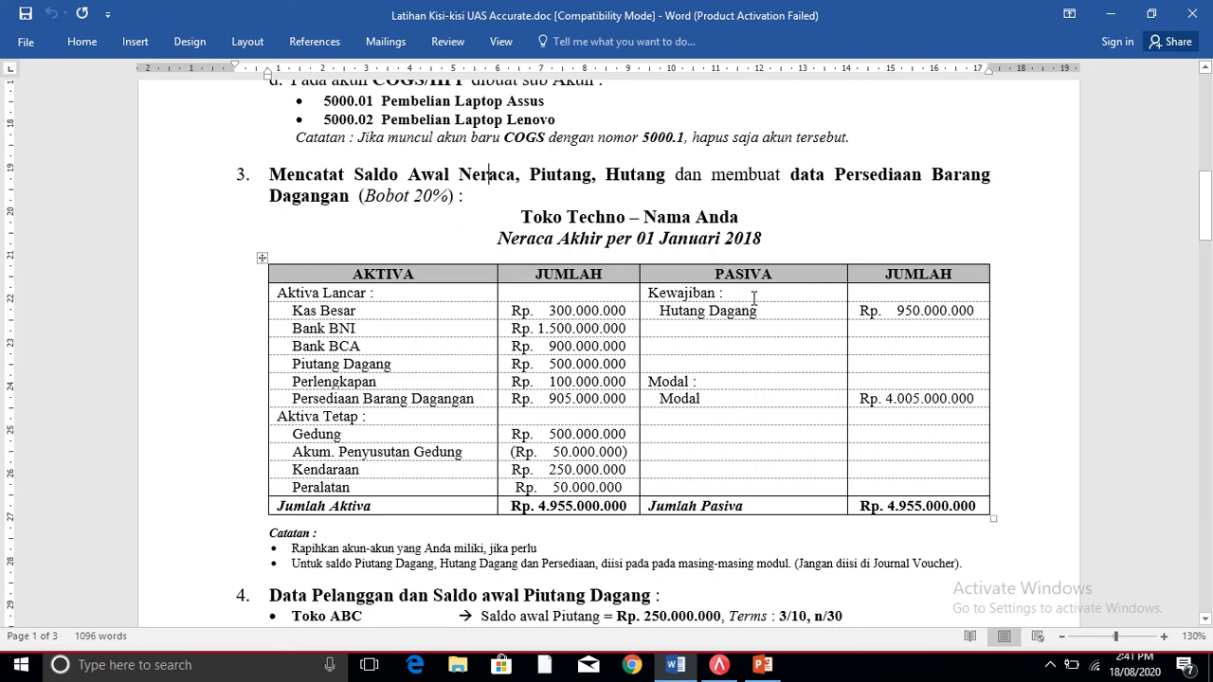
{"action": "scroll", "coordinate": [753, 299], "scroll_direction": "down", "scroll_amount": 1}
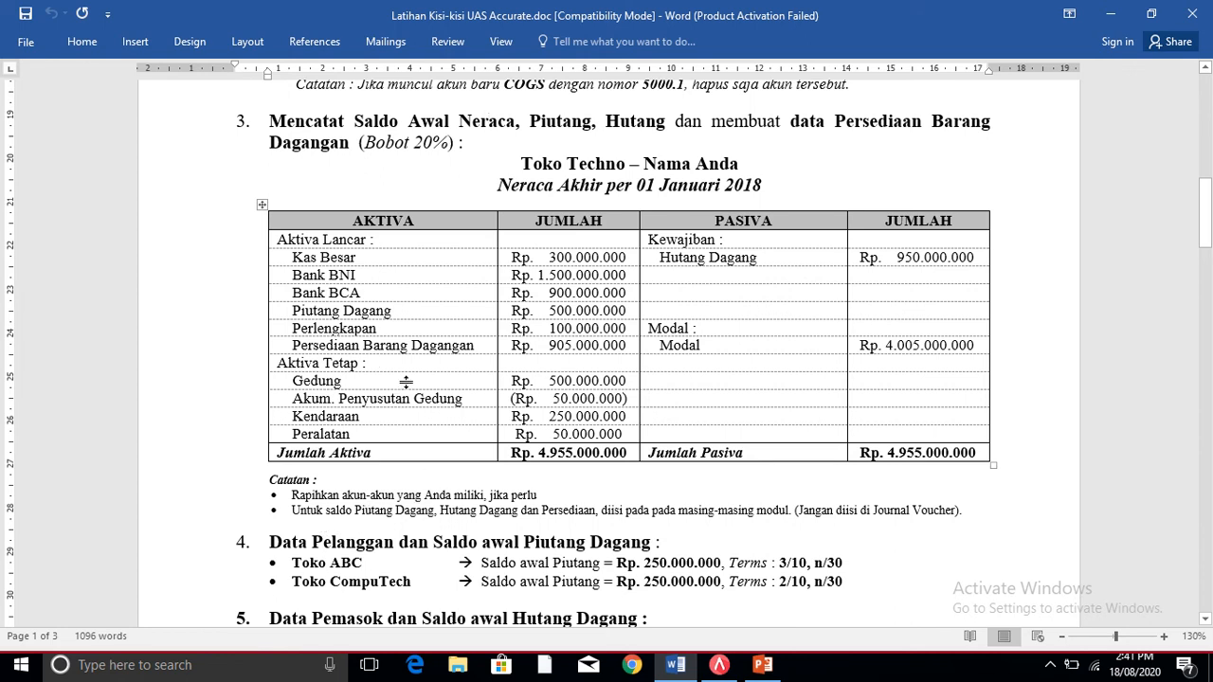
{"action": "left_click_drag", "start_coordinate": [440, 511], "coordinate": [617, 513]}
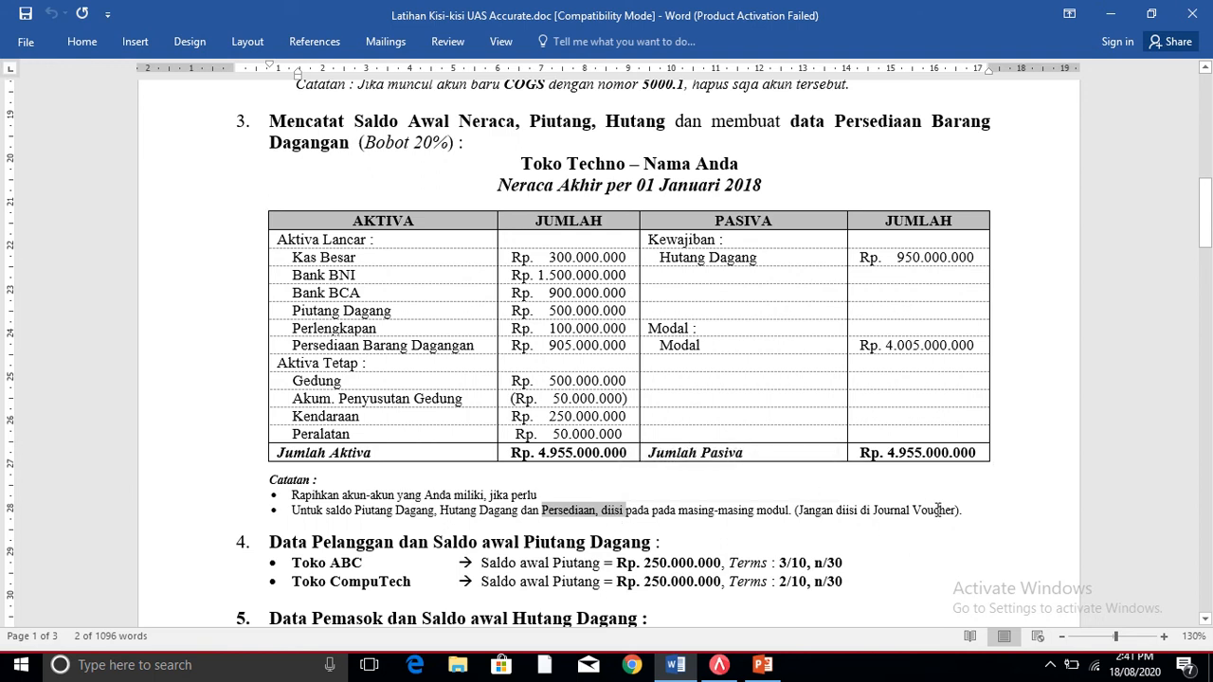
{"action": "left_click_drag", "start_coordinate": [938, 510], "coordinate": [965, 512]}
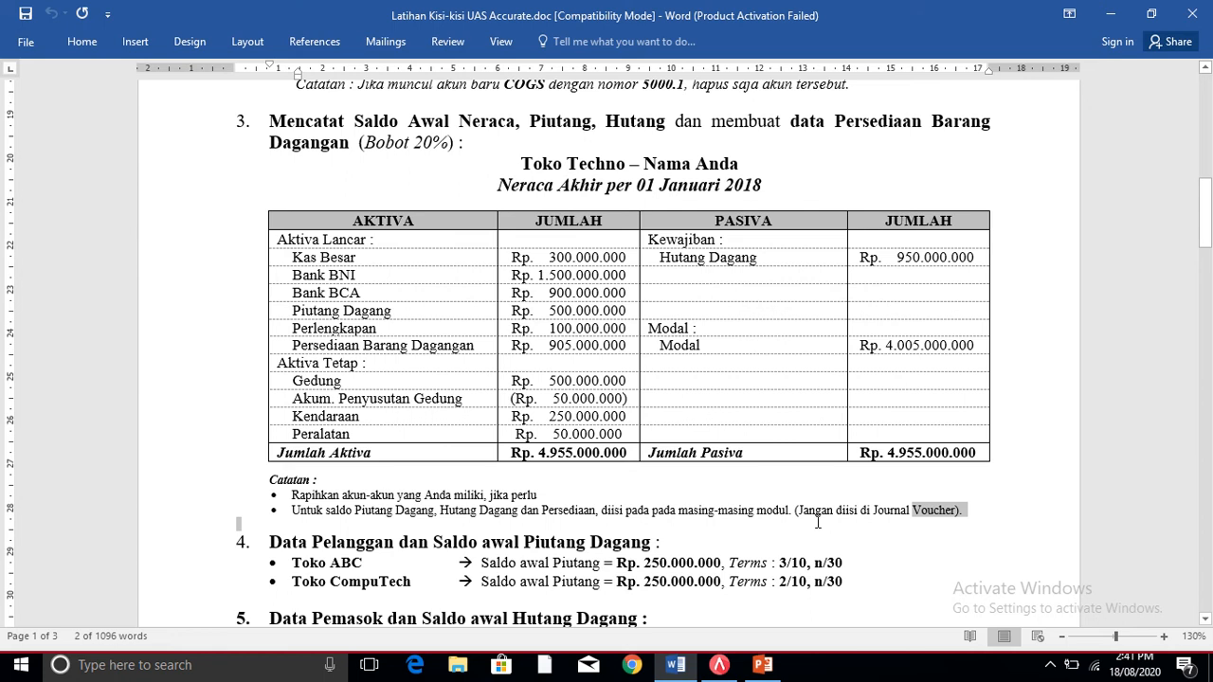
{"action": "double_click", "coordinate": [759, 512]}
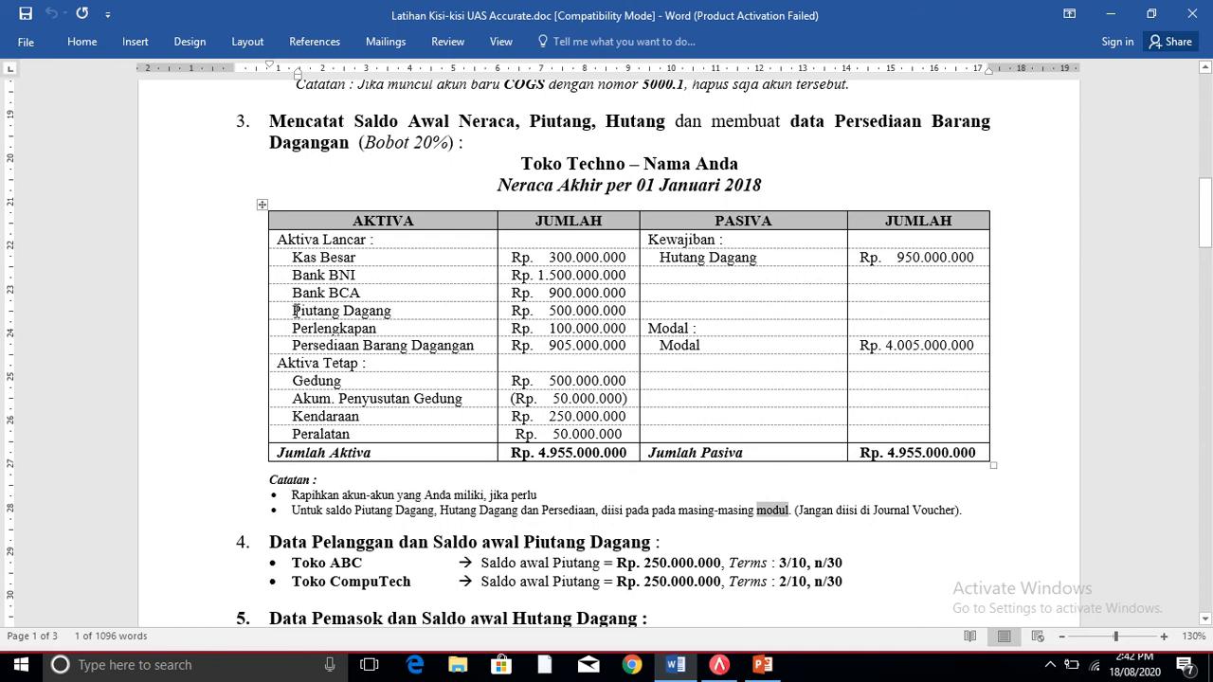
{"action": "left_click_drag", "start_coordinate": [295, 308], "coordinate": [605, 311]}
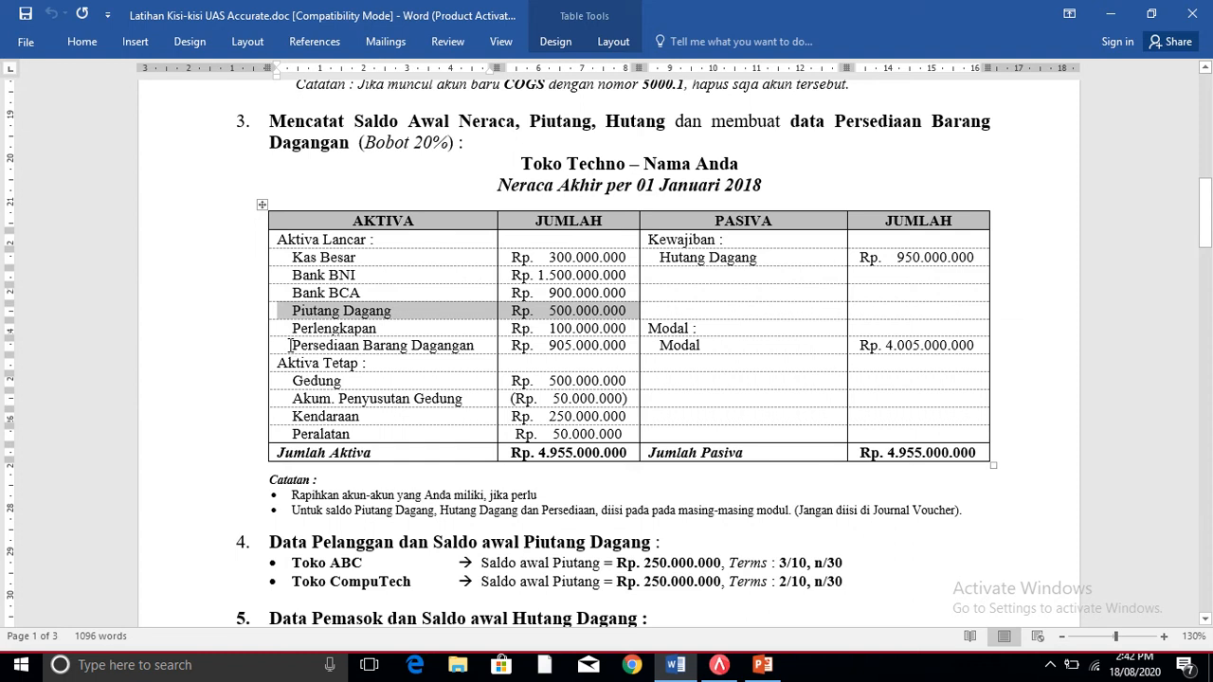
{"action": "left_click_drag", "start_coordinate": [293, 345], "coordinate": [601, 339]}
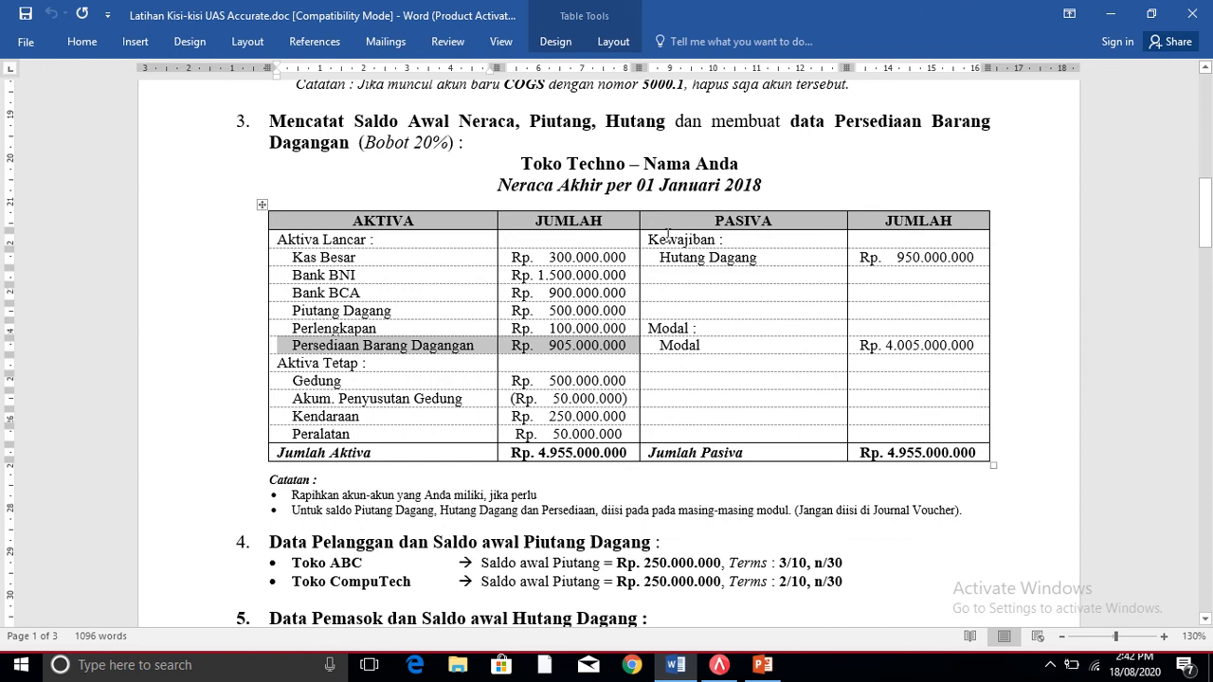
{"action": "left_click_drag", "start_coordinate": [669, 263], "coordinate": [905, 258]}
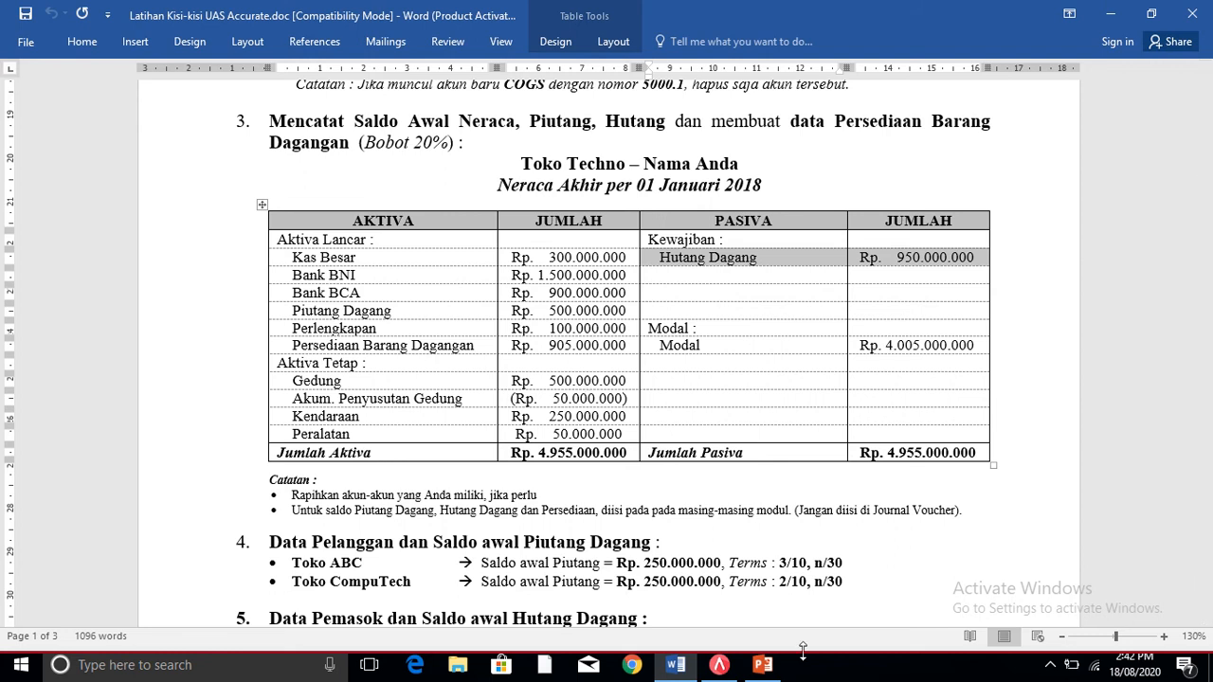
- Switch to ACCURATE 5 and open a new General Ledger journal voucher
{"action": "left_click", "coordinate": [722, 668]}
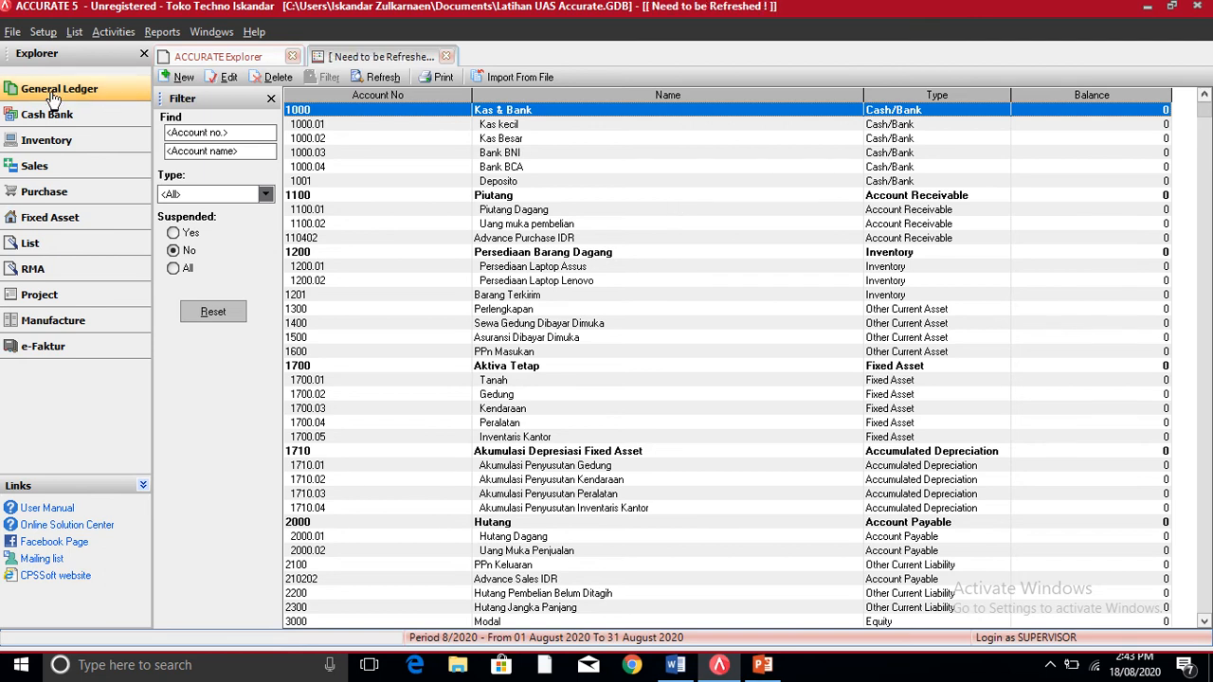
{"action": "left_click", "coordinate": [54, 94]}
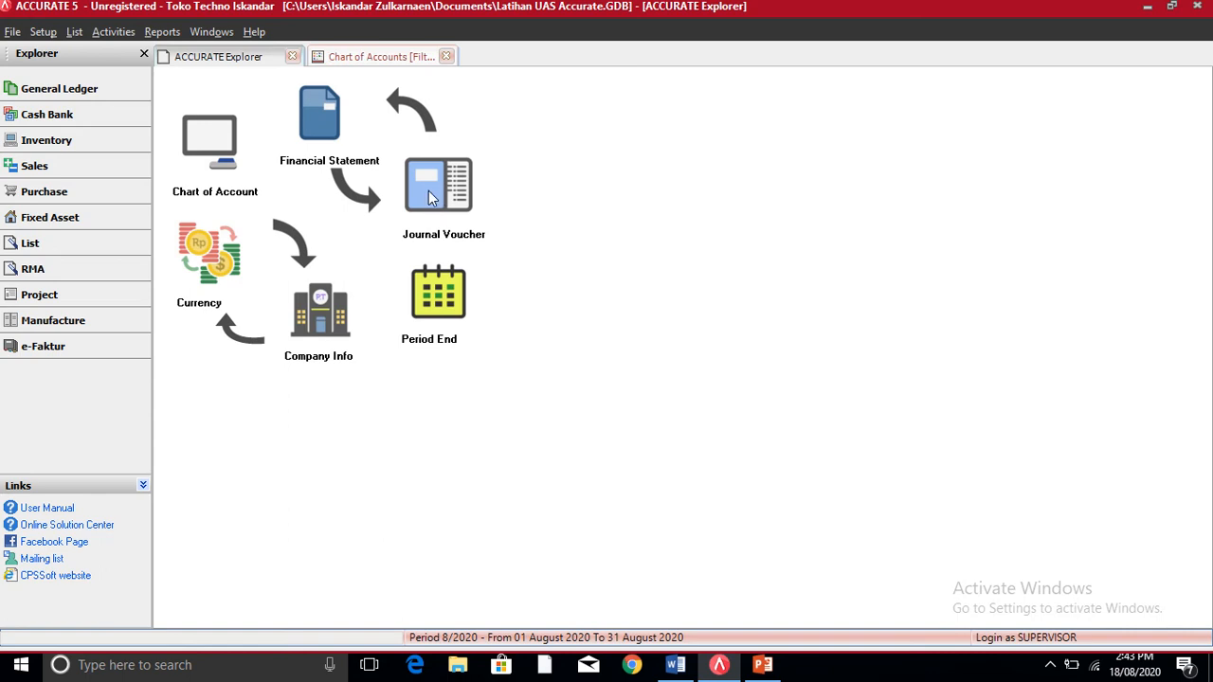
{"action": "left_click", "coordinate": [432, 196]}
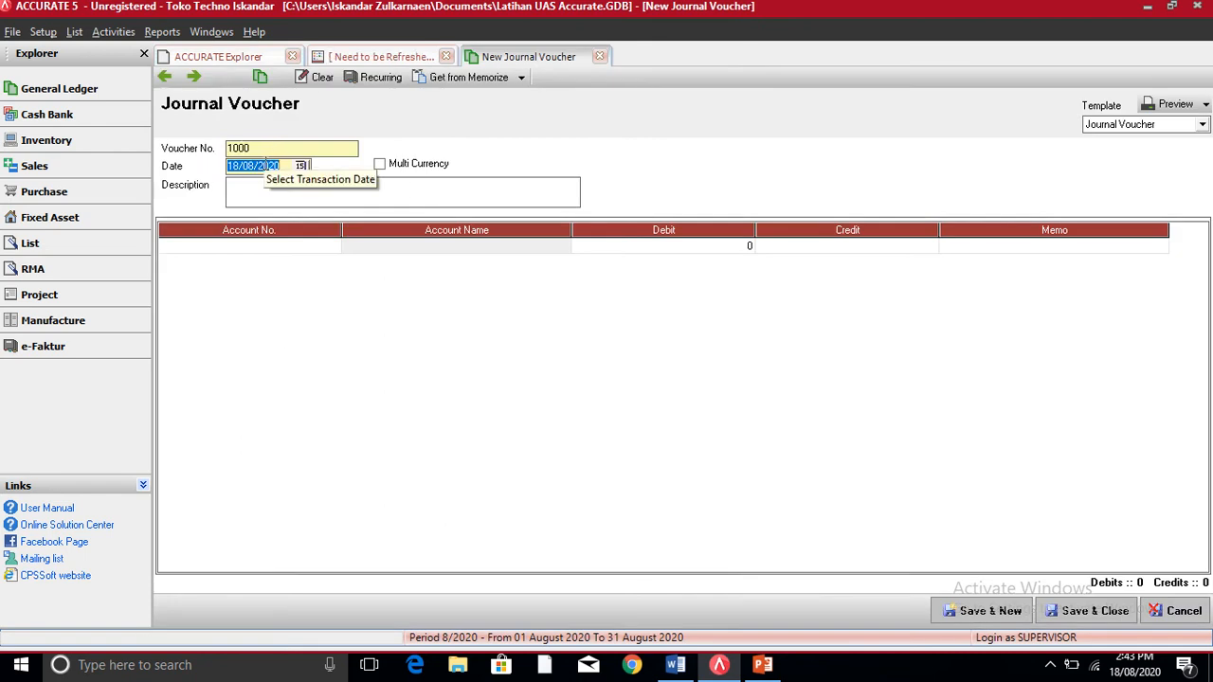
- Set the journal voucher's date to 01/01/2018 and its description to "Saldo awal neraca"
{"action": "type", "text": "01/0"}
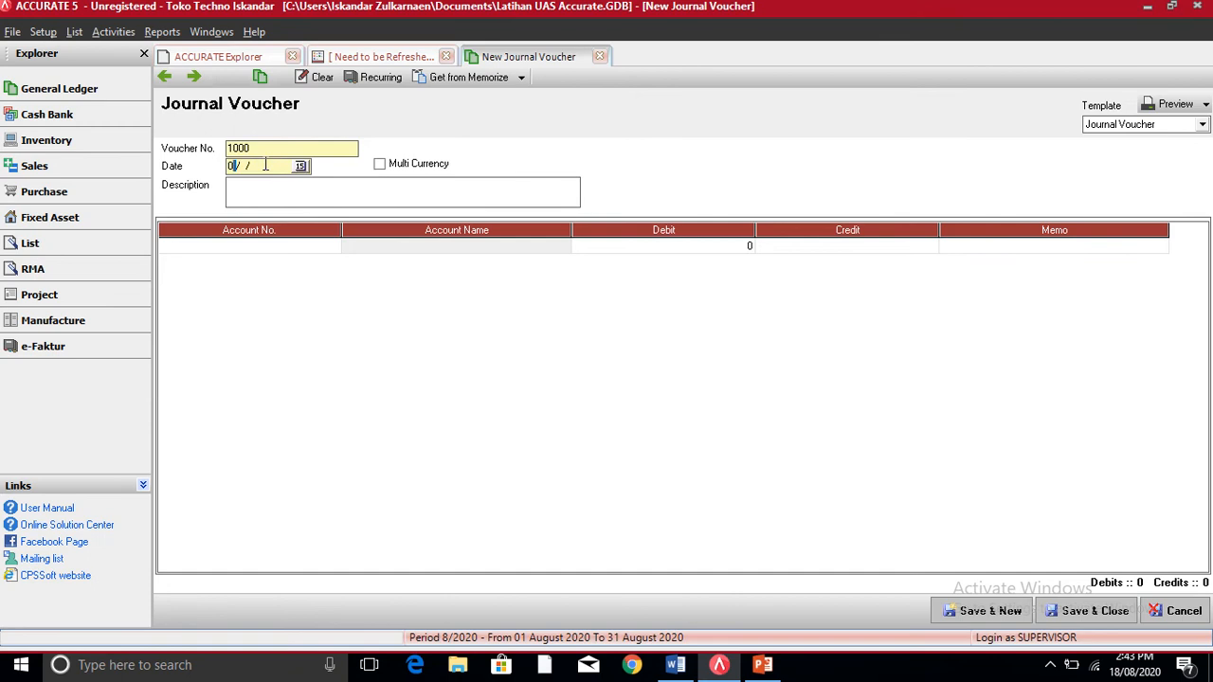
{"action": "type", "text": "1/18"}
{"action": "key", "text": "Tab"}
{"action": "left_click", "coordinate": [247, 188]}
{"action": "type", "text": "Saldo a"}
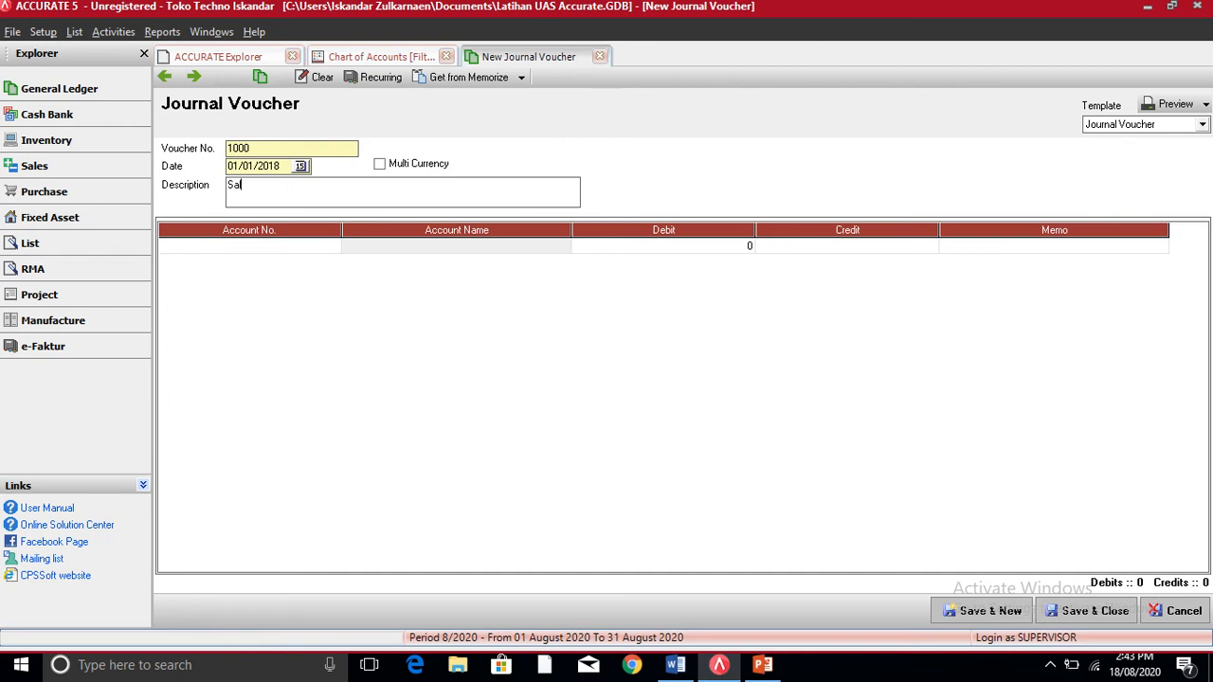
{"action": "type", "text": "wal neraca"}
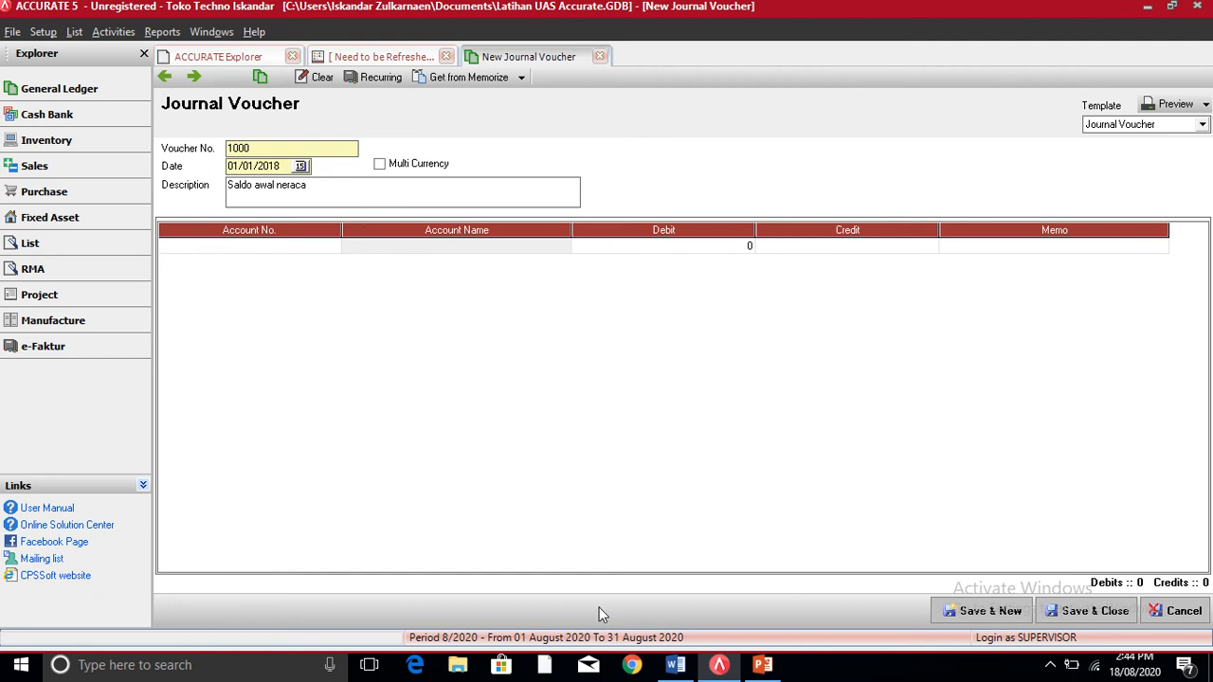
- Check the balance sheet in the Word exercise, then assign account 1000.02 Kas Besar to the first line of the ACCURATE 5 journal voucher
{"action": "left_click", "coordinate": [761, 665]}
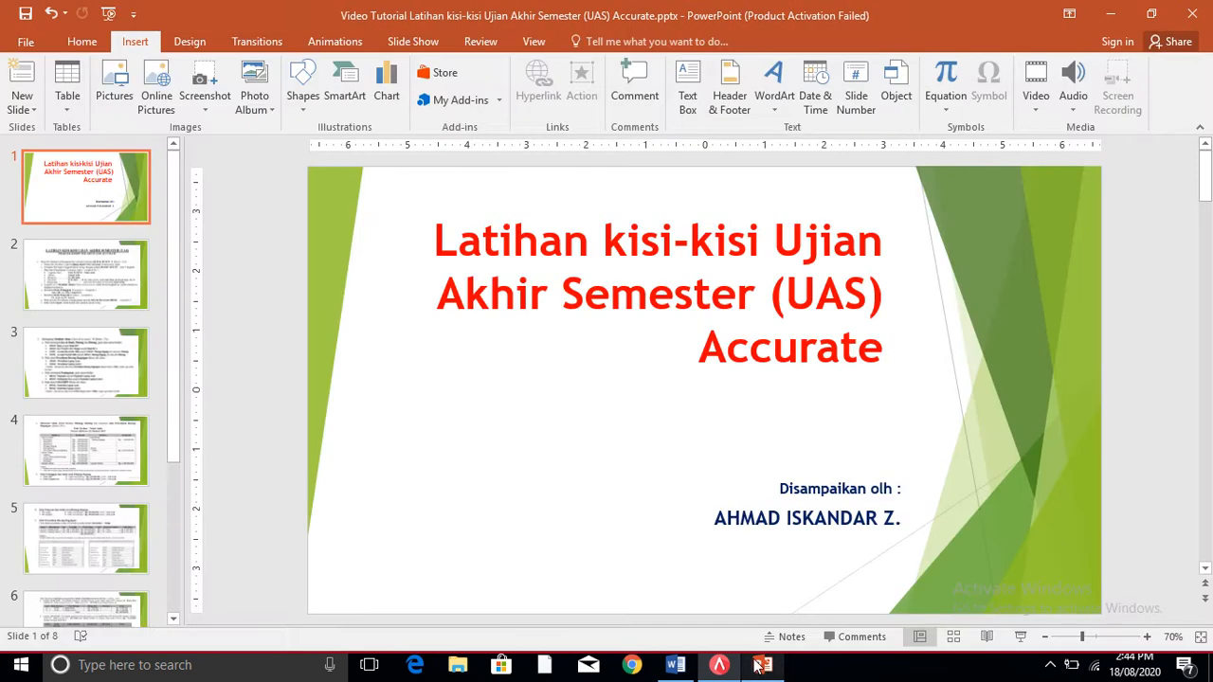
{"action": "left_click", "coordinate": [690, 669]}
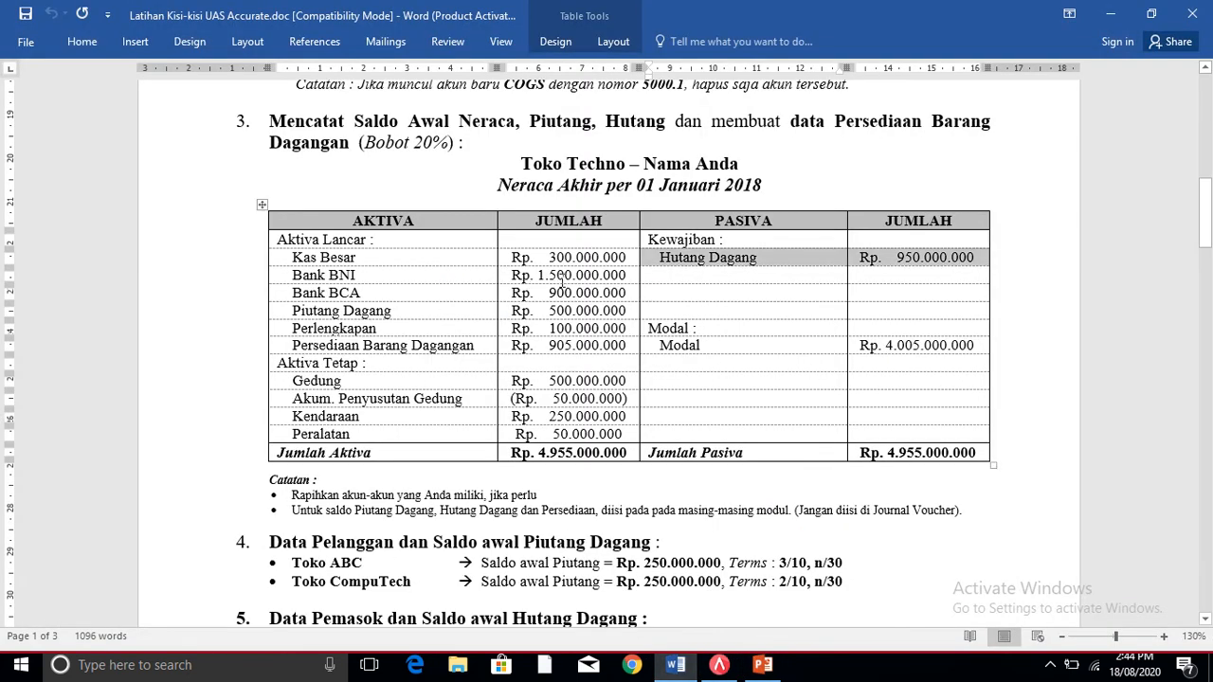
{"action": "left_click", "coordinate": [721, 664]}
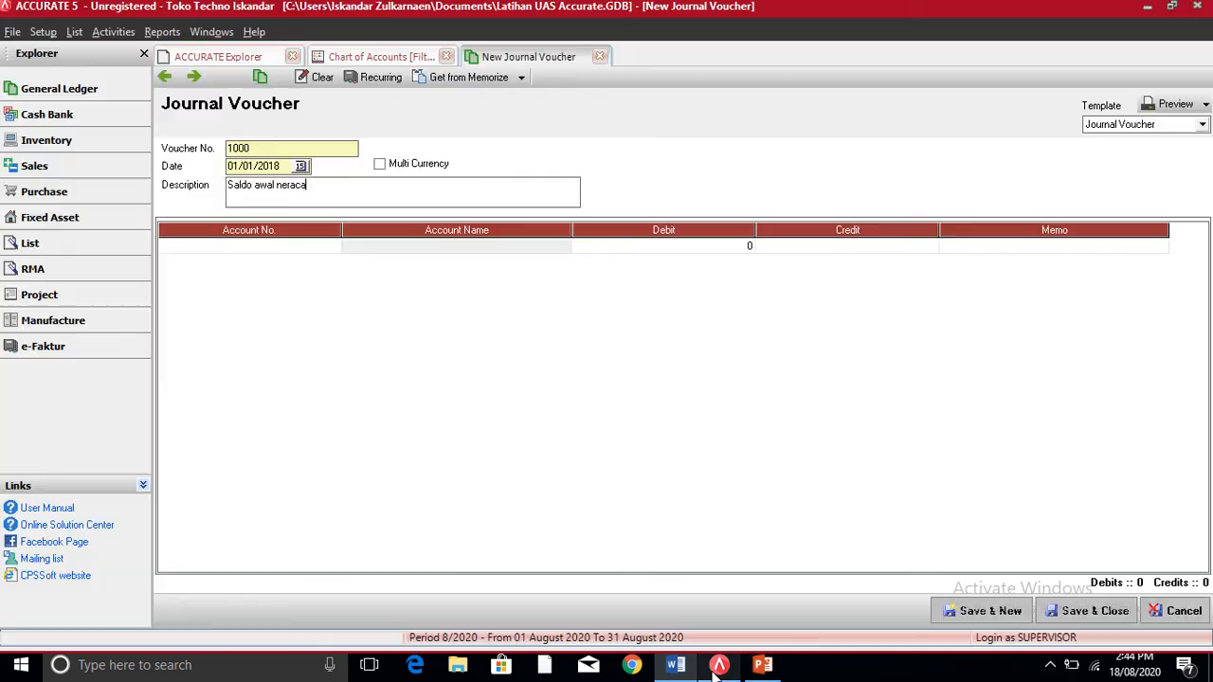
{"action": "left_click", "coordinate": [271, 247]}
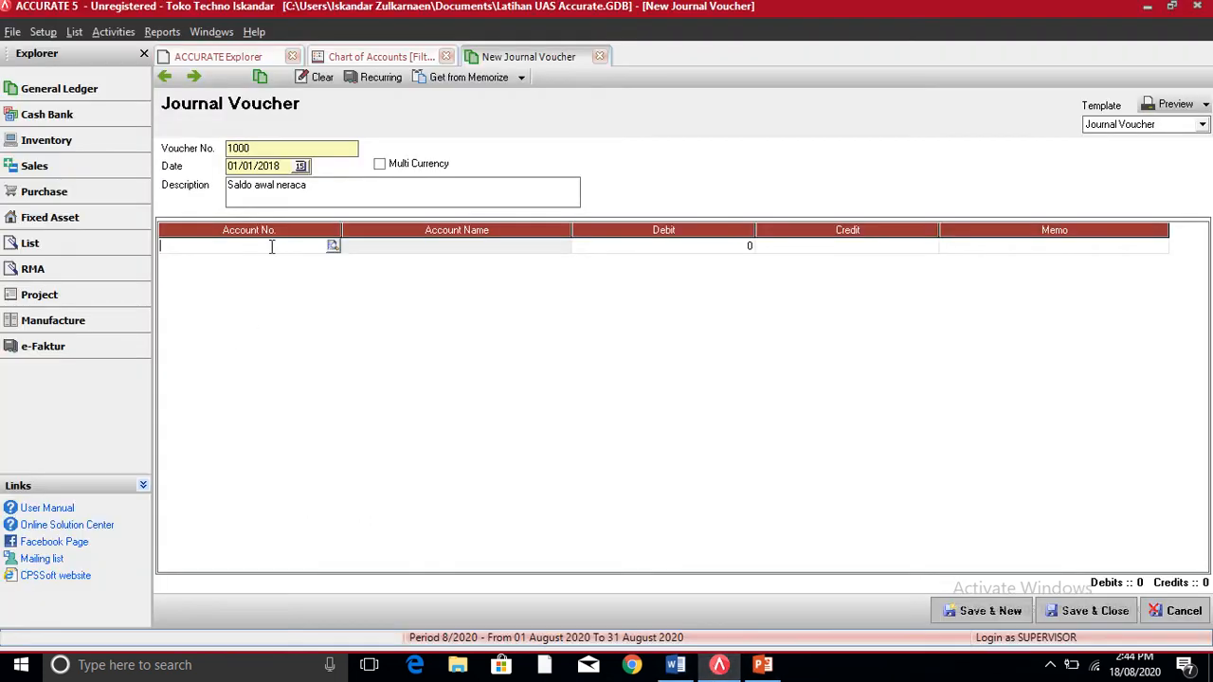
{"action": "left_click", "coordinate": [332, 246]}
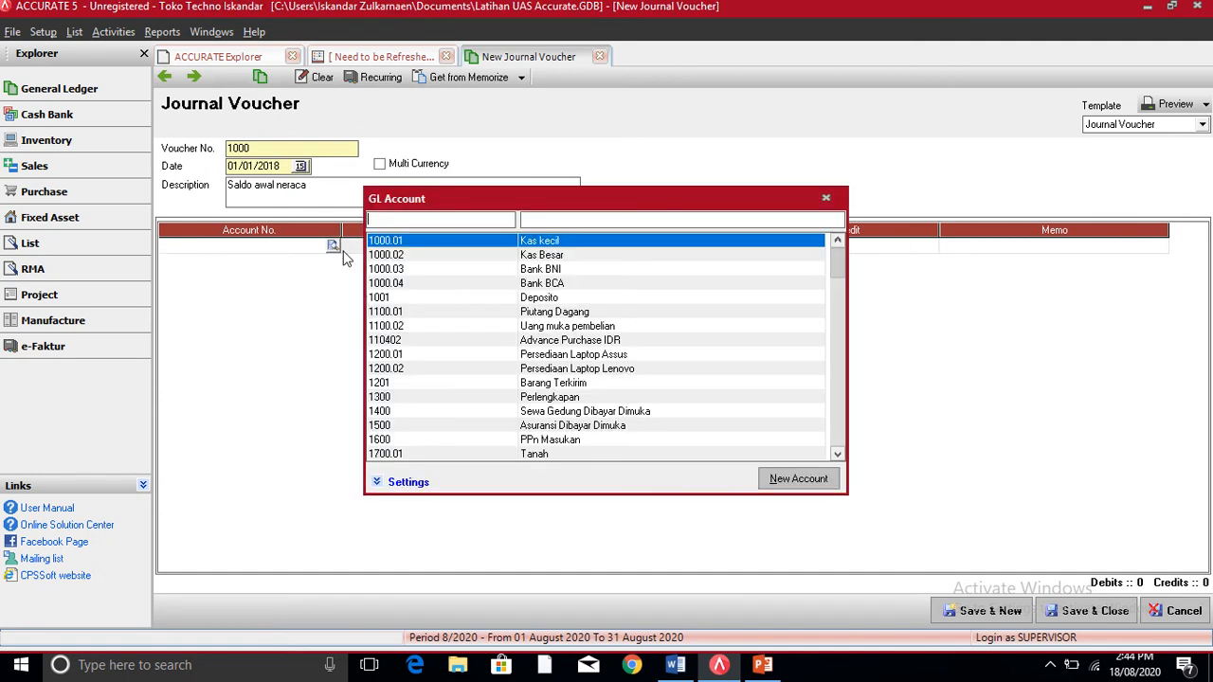
{"action": "double_click", "coordinate": [534, 256]}
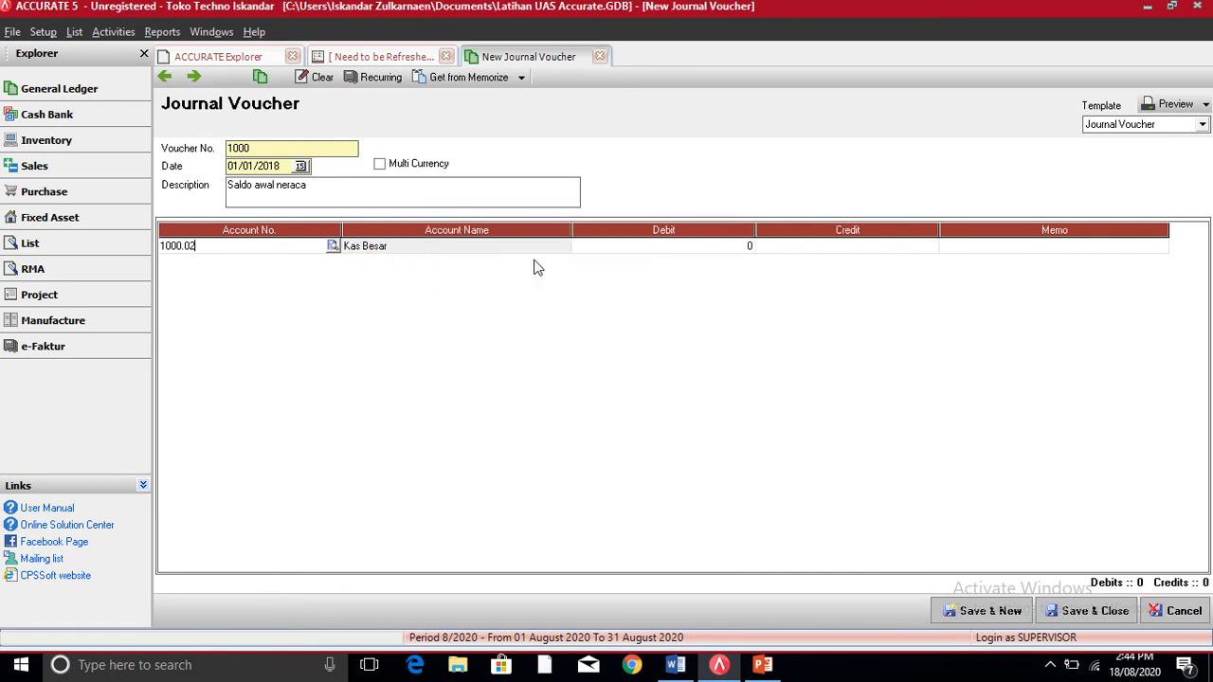
- Set the debit of the Kas Besar line to 300,000,000
{"action": "left_click", "coordinate": [637, 248]}
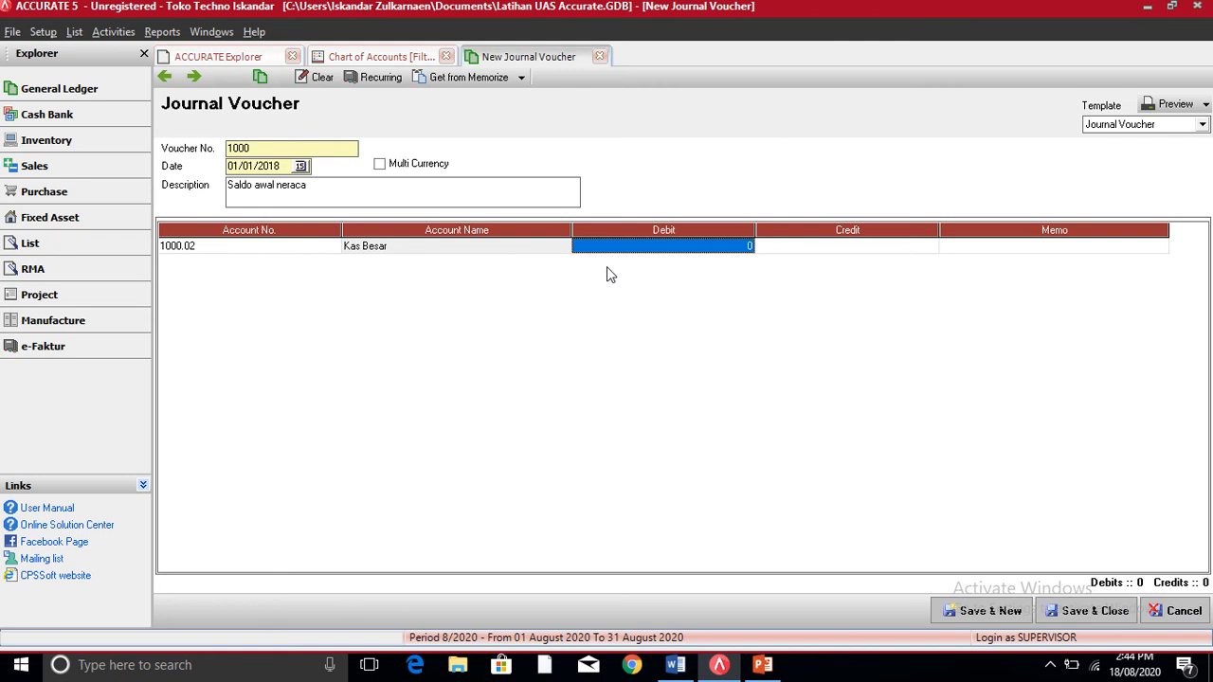
{"action": "type", "text": "3000"}
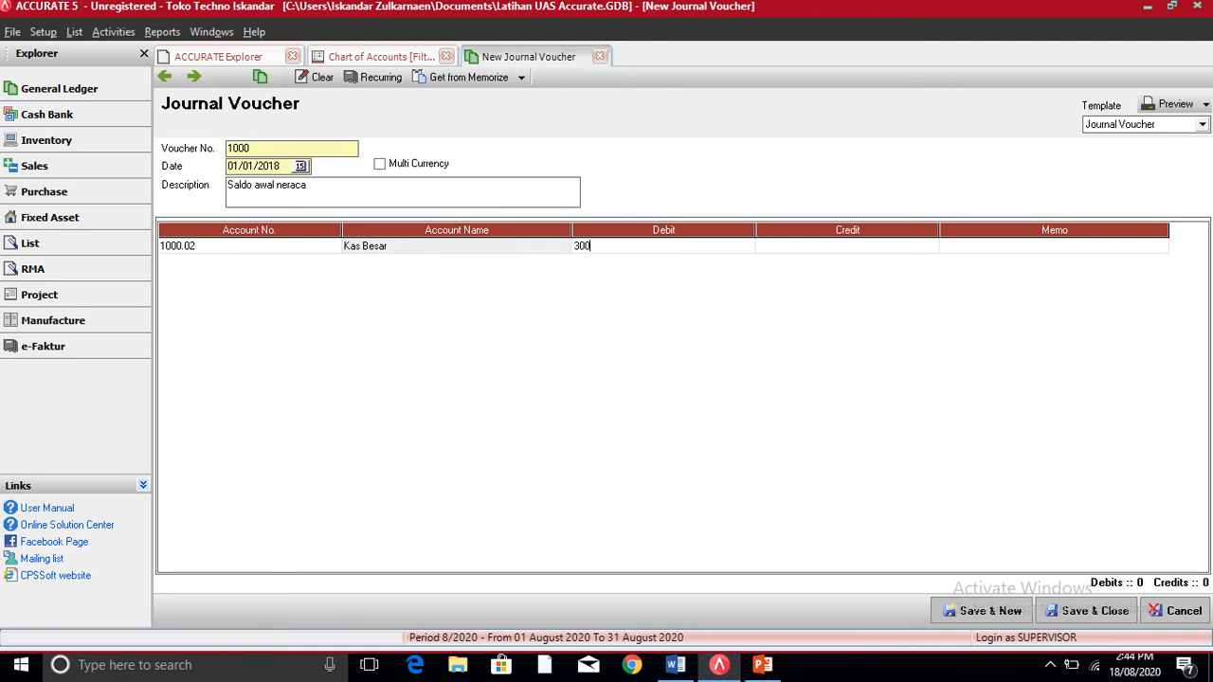
{"action": "type", "text": "00000"}
{"action": "key", "text": "Return"}
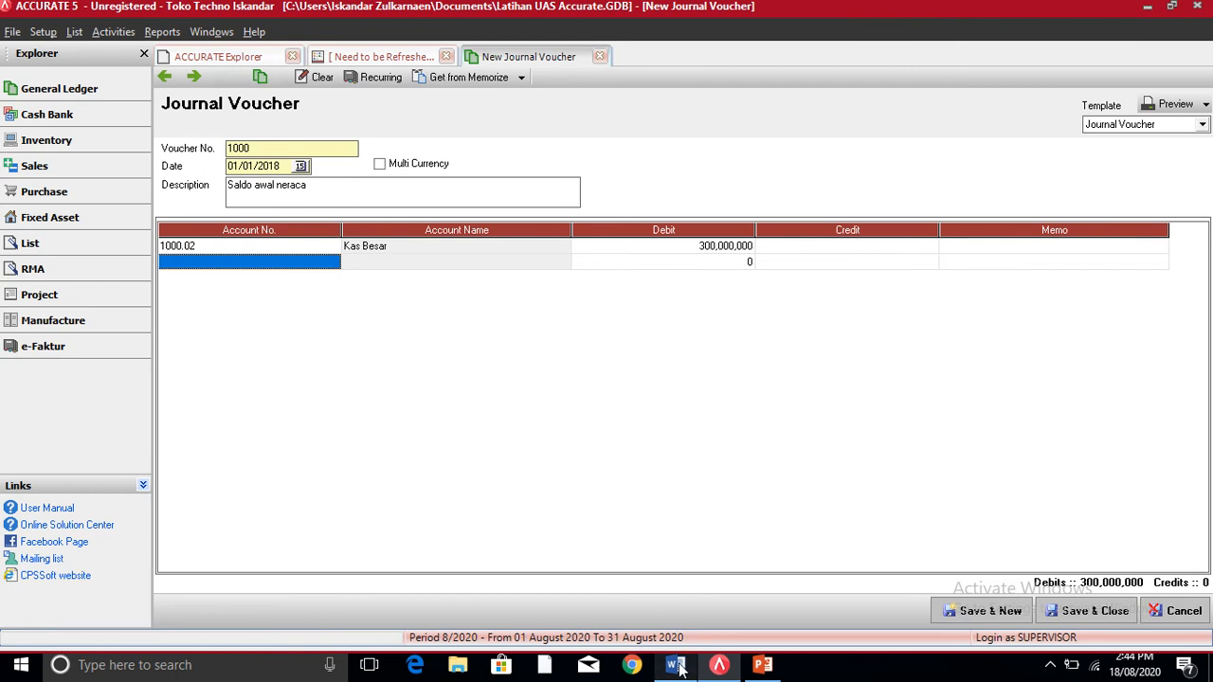
- Check the balance sheet in the Word exercise, then assign account 1000.03 Bank BNI to the second line of the ACCURATE 5 voucher
{"action": "left_click", "coordinate": [732, 672]}
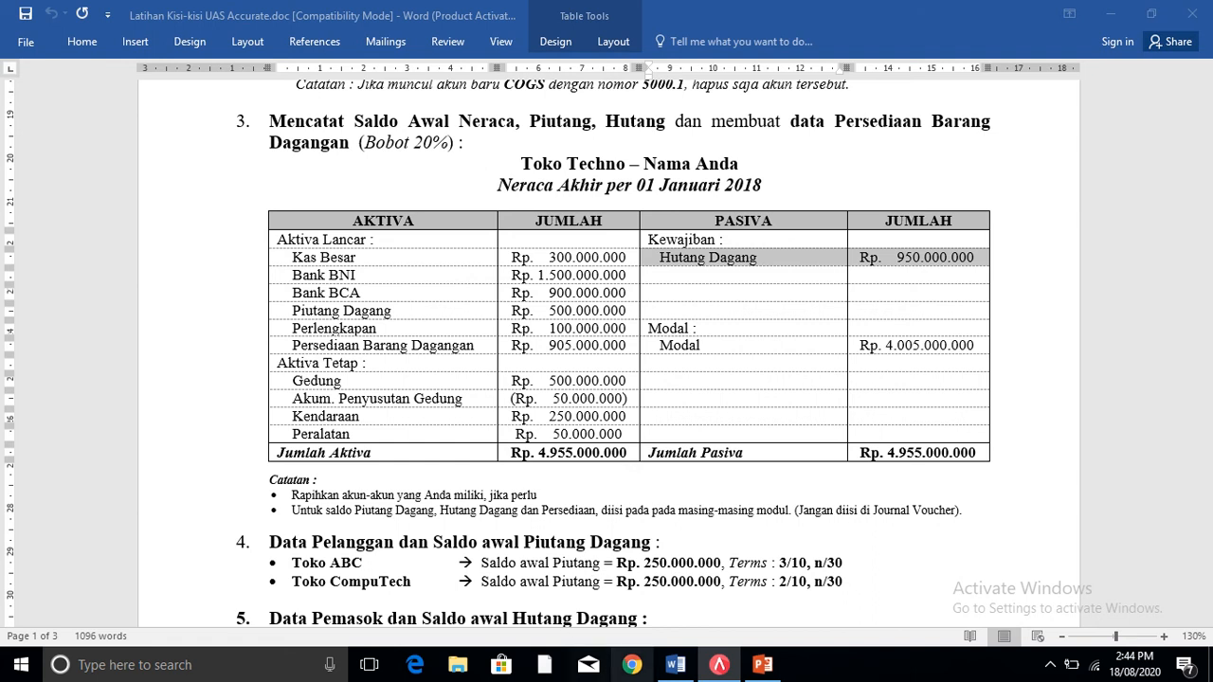
{"action": "left_click", "coordinate": [720, 668]}
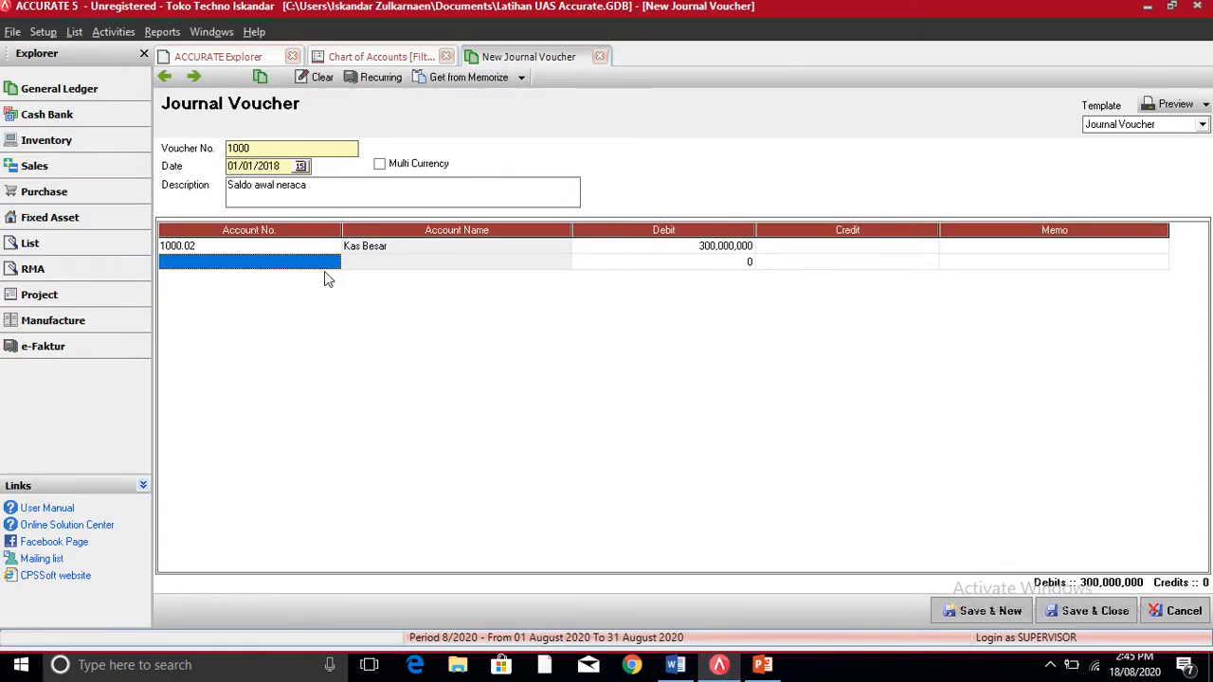
{"action": "left_click", "coordinate": [325, 268]}
{"action": "left_click", "coordinate": [332, 262]}
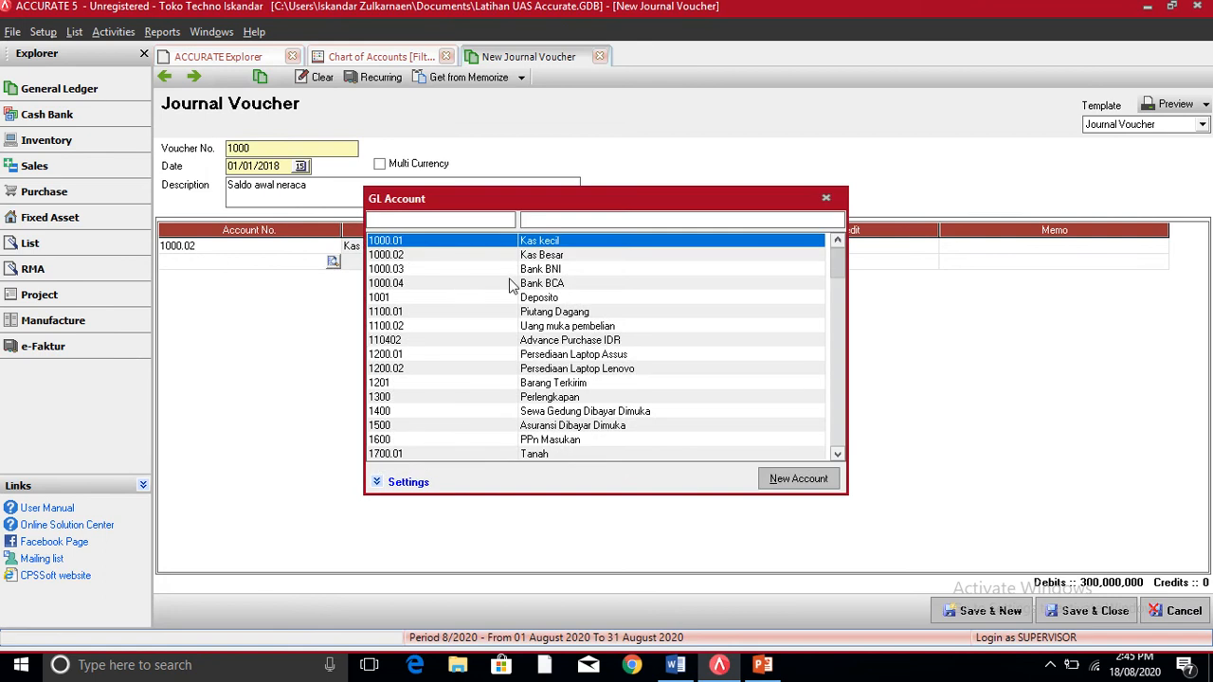
{"action": "double_click", "coordinate": [545, 271]}
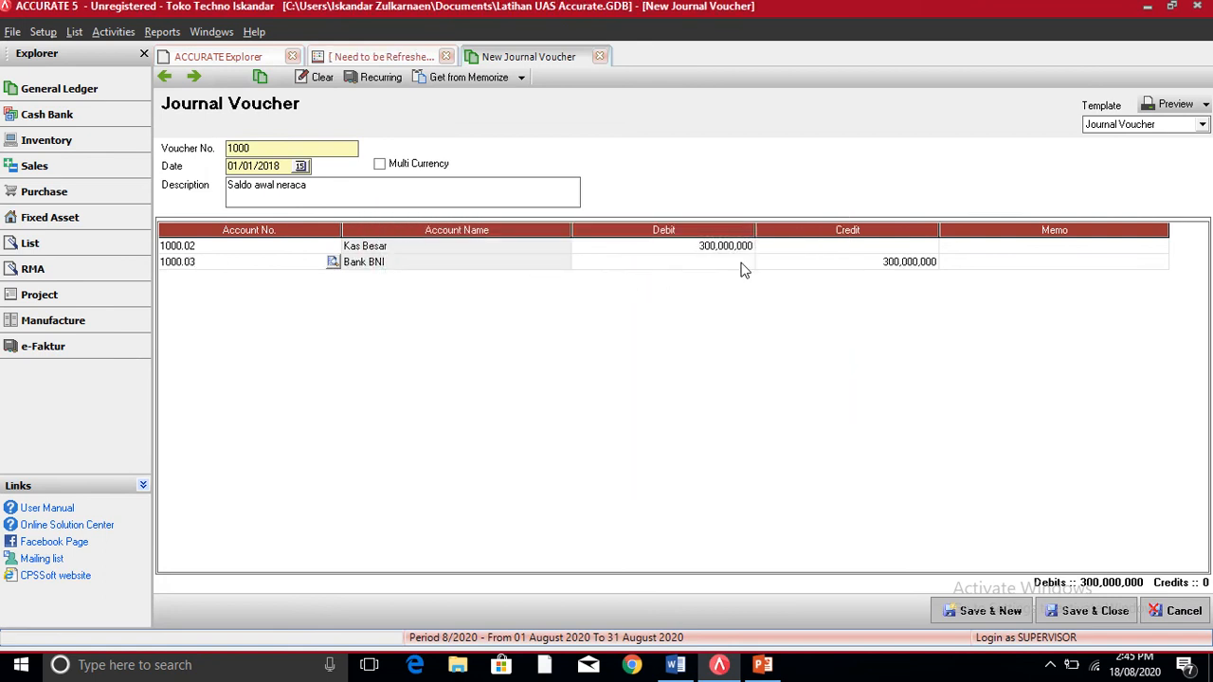
{"action": "left_click", "coordinate": [706, 265]}
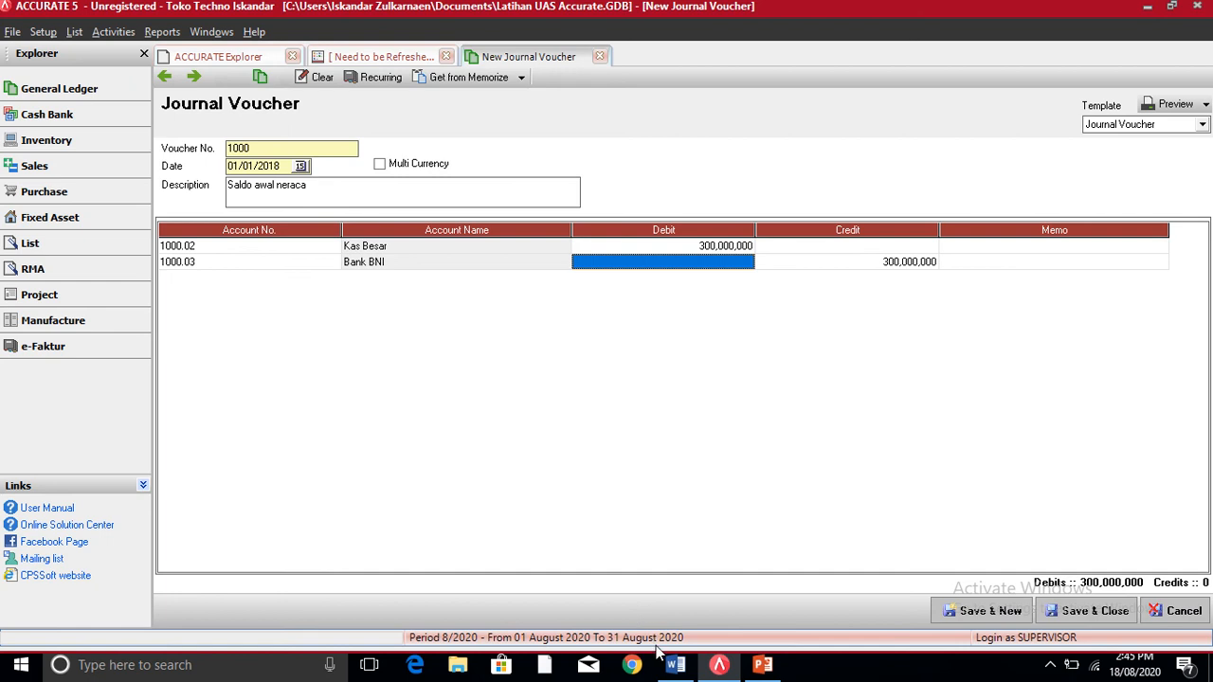
- Review the asset amounts and the Akum. Penyusutan Gedung row in the Word exercise, then set Bank BNI's debit to 1,500,000,000 in ACCURATE 5
{"action": "left_click", "coordinate": [719, 666]}
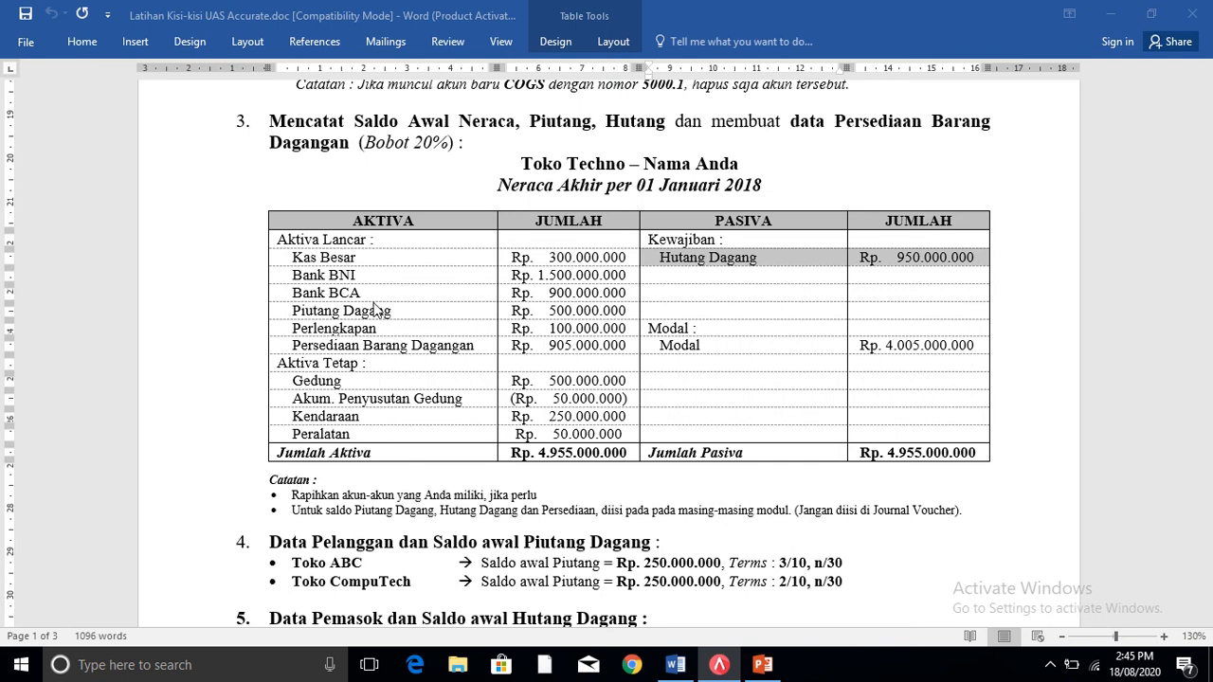
{"action": "left_click", "coordinate": [547, 257]}
{"action": "left_click_drag", "start_coordinate": [548, 257], "coordinate": [569, 434]}
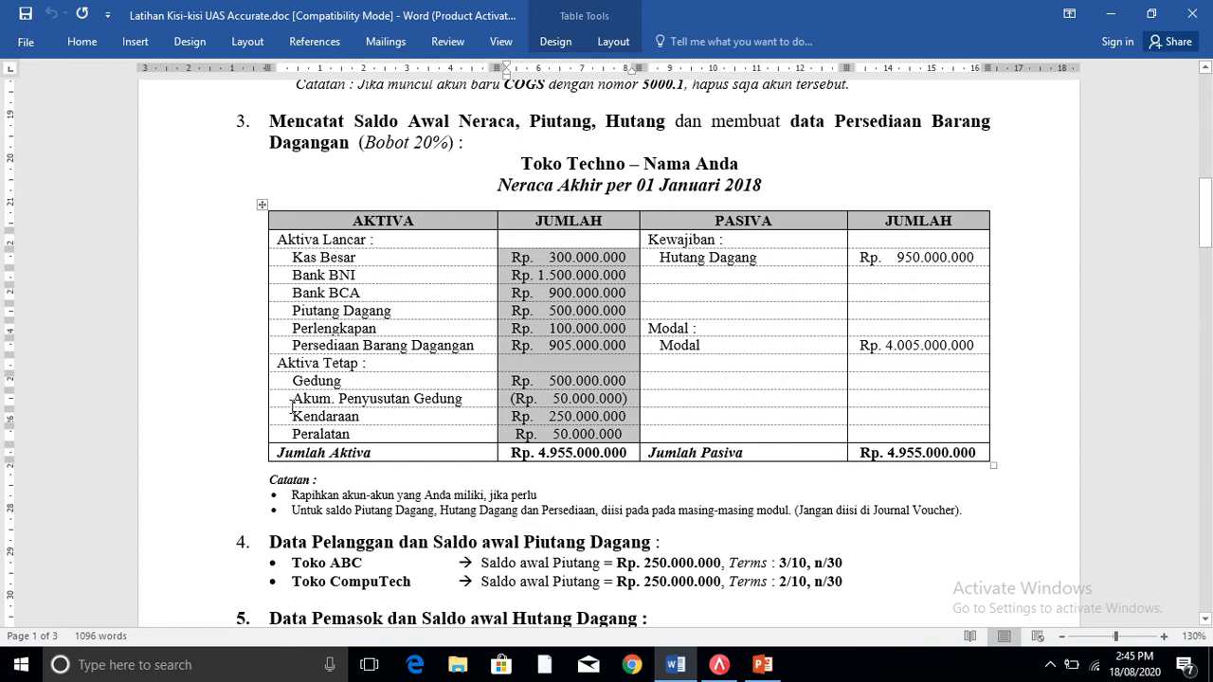
{"action": "left_click_drag", "start_coordinate": [290, 399], "coordinate": [582, 405]}
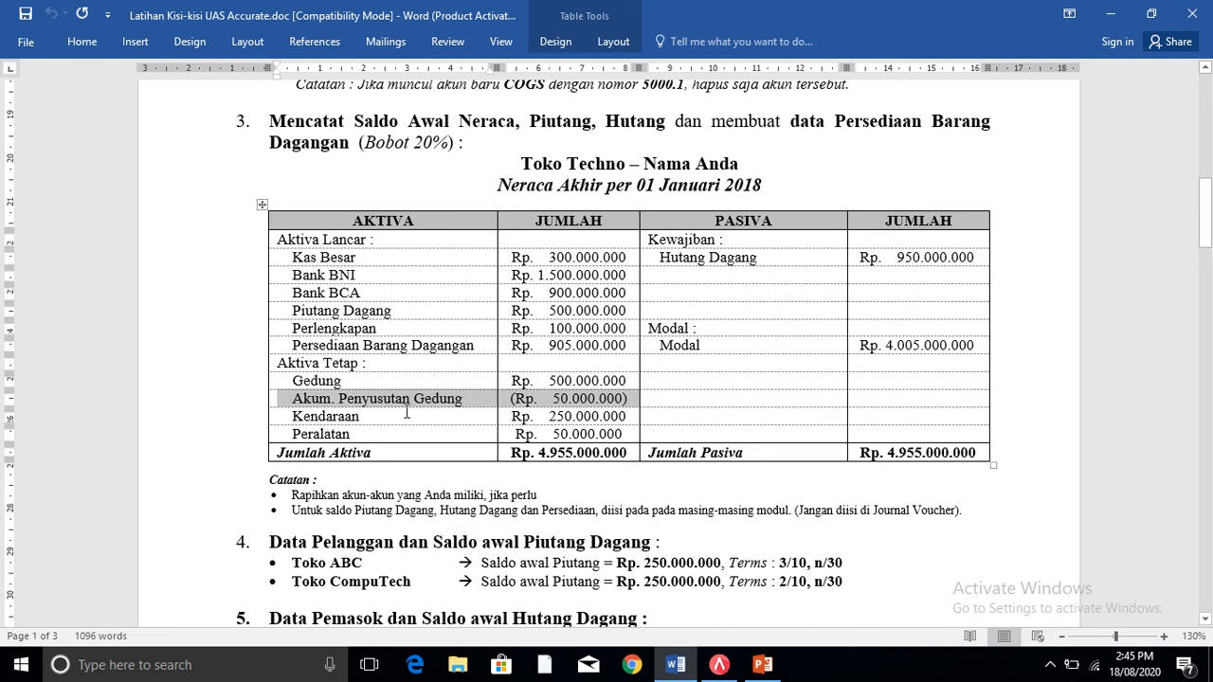
{"action": "left_click", "coordinate": [483, 399]}
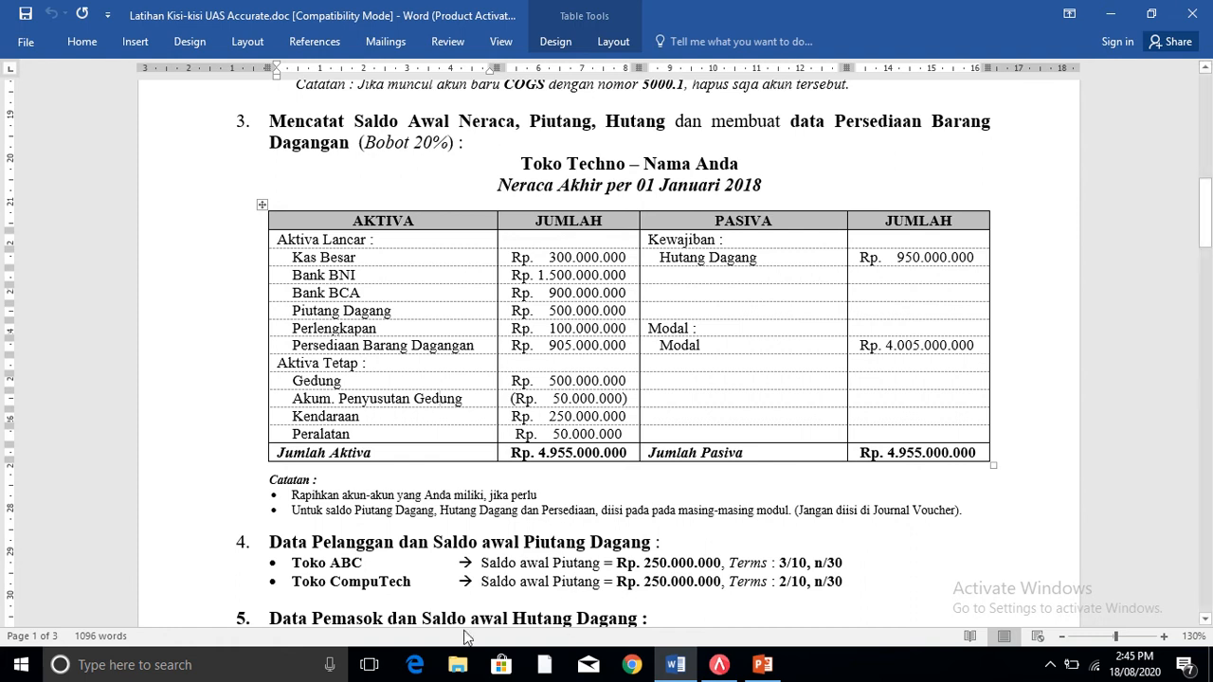
{"action": "left_click", "coordinate": [719, 667]}
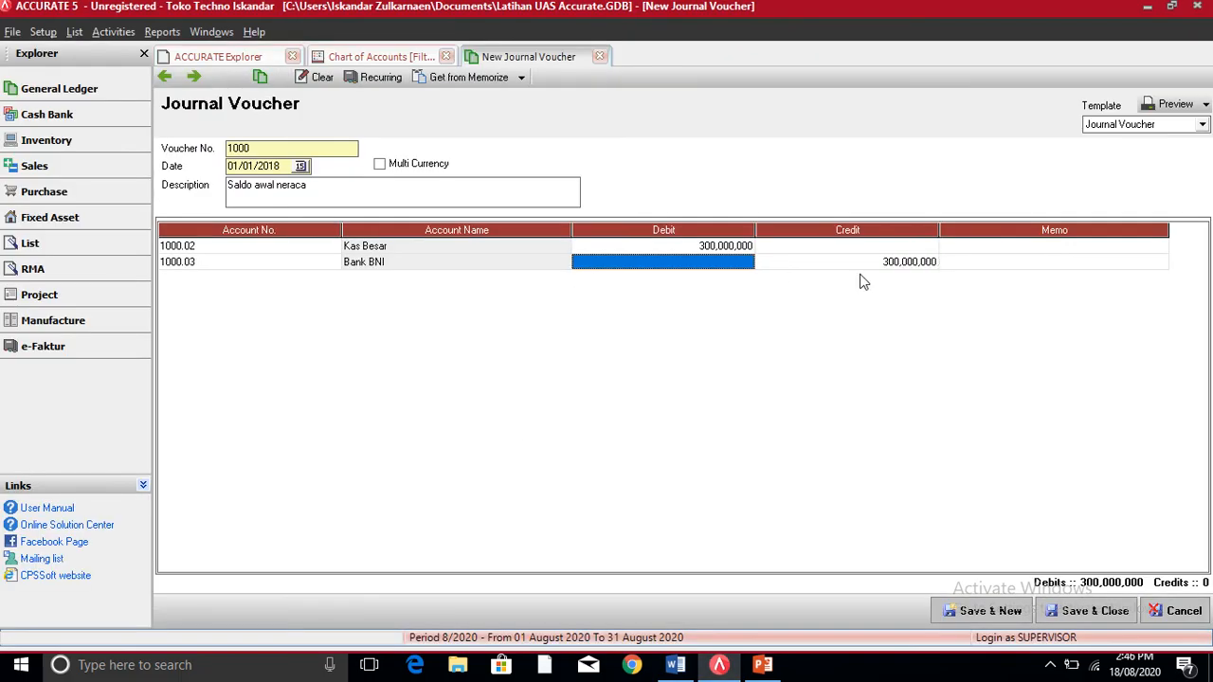
{"action": "type", "text": "15"}
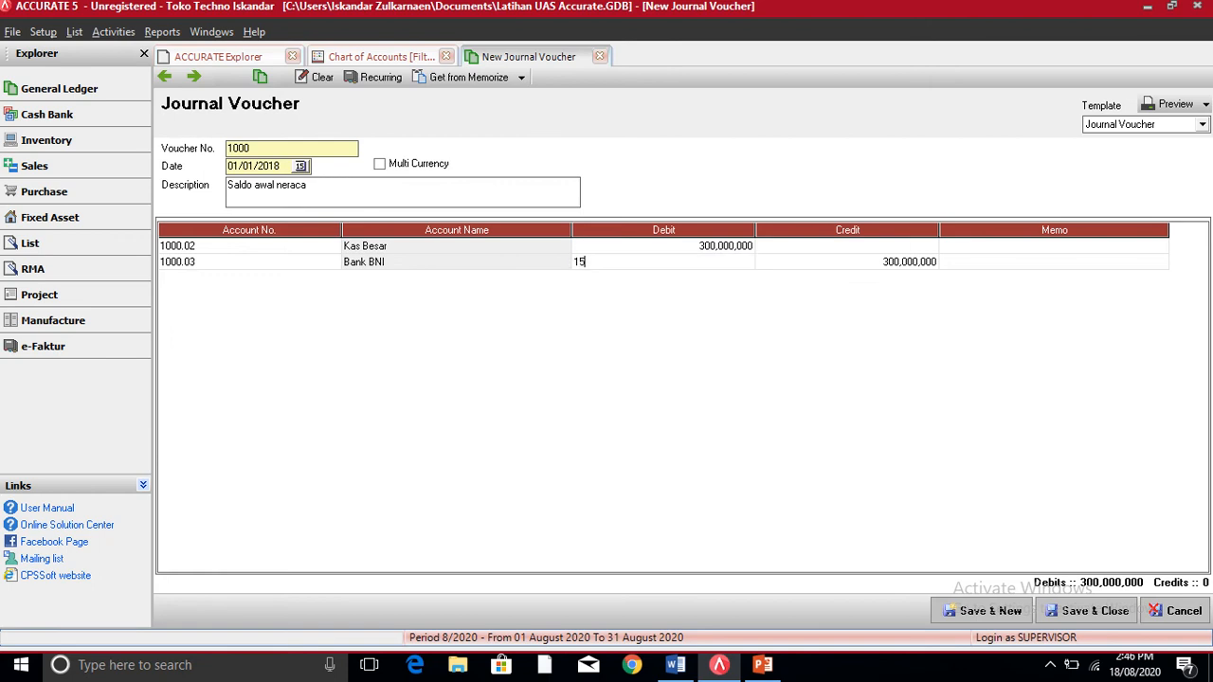
{"action": "type", "text": "00000000"}
{"action": "key", "text": "Return"}
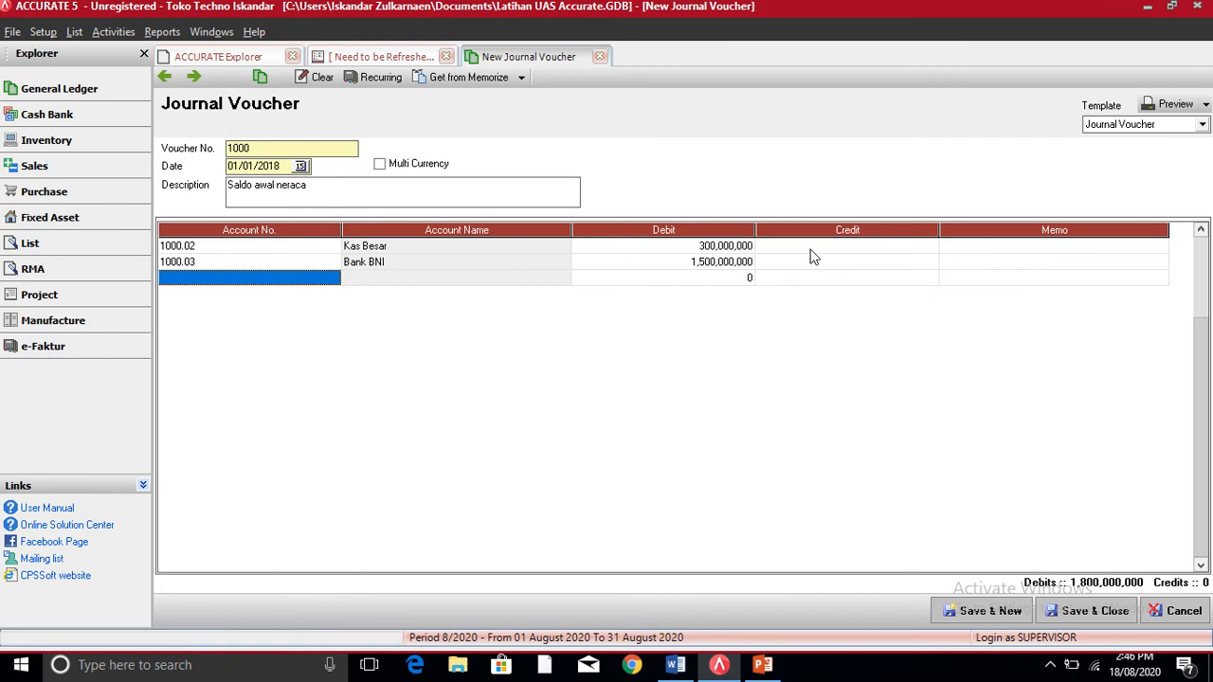
- Add account 1000.04 Bank BCA to the voucher's third line with a debit of 900,000,000, checking the amount in the Word exercise
{"action": "left_click", "coordinate": [322, 278]}
{"action": "left_click", "coordinate": [333, 281]}
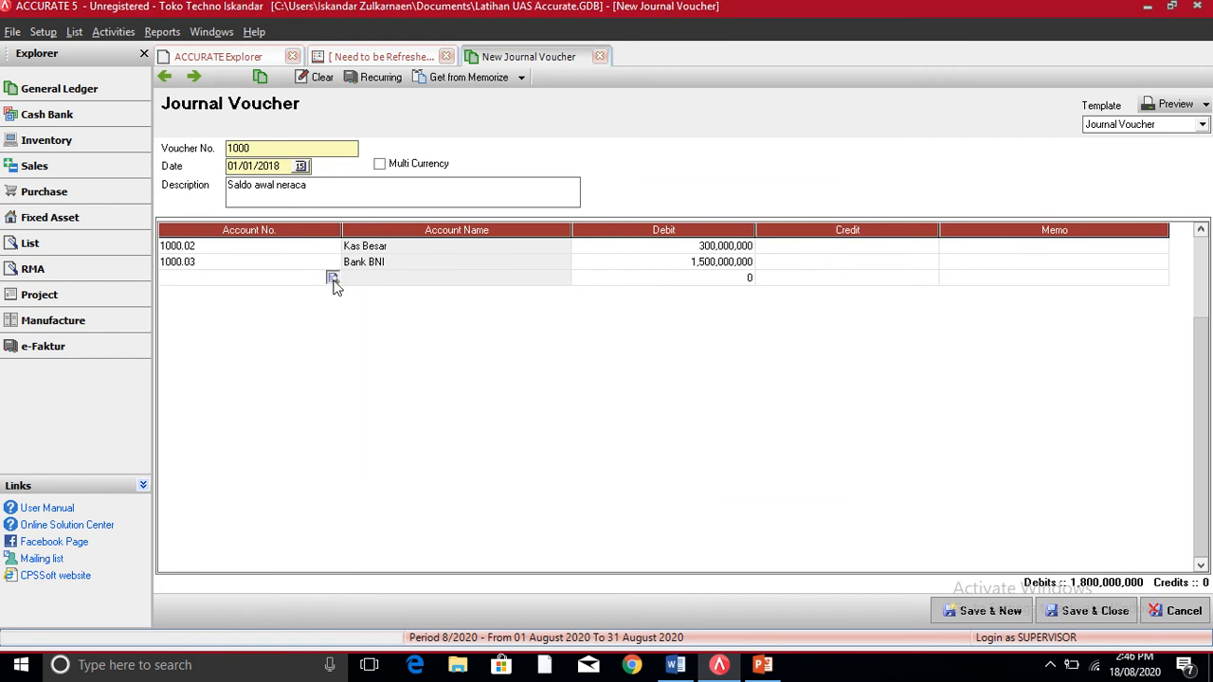
{"action": "double_click", "coordinate": [505, 283]}
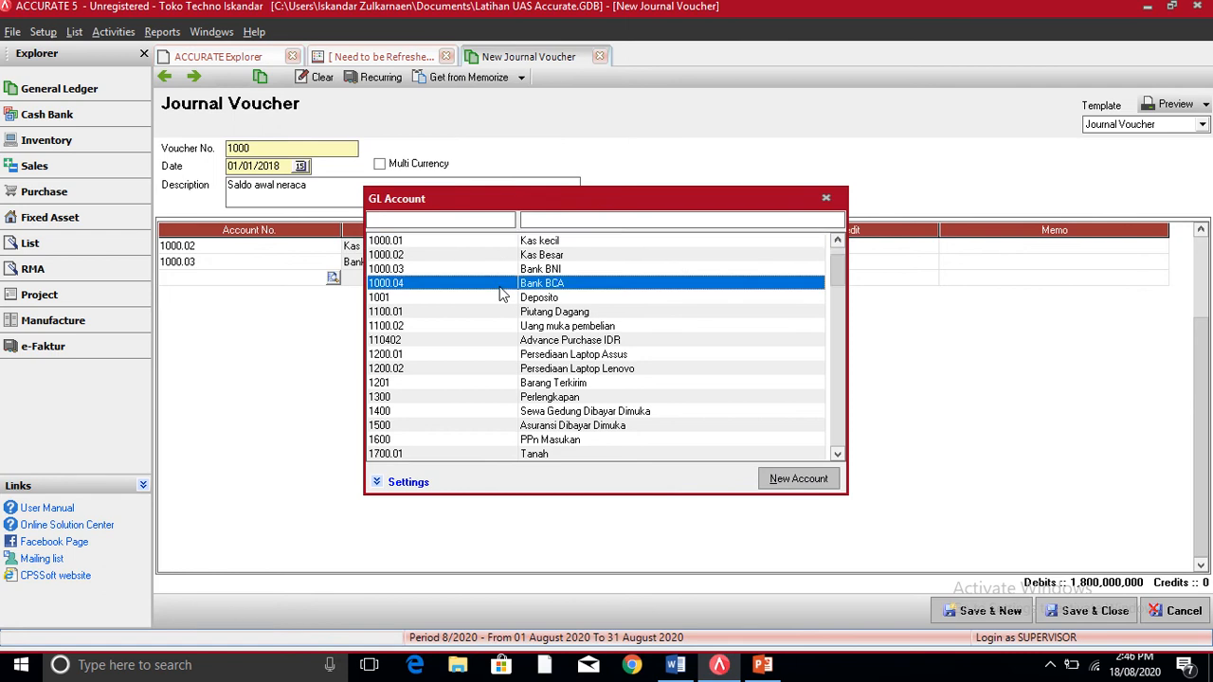
{"action": "left_click", "coordinate": [610, 283]}
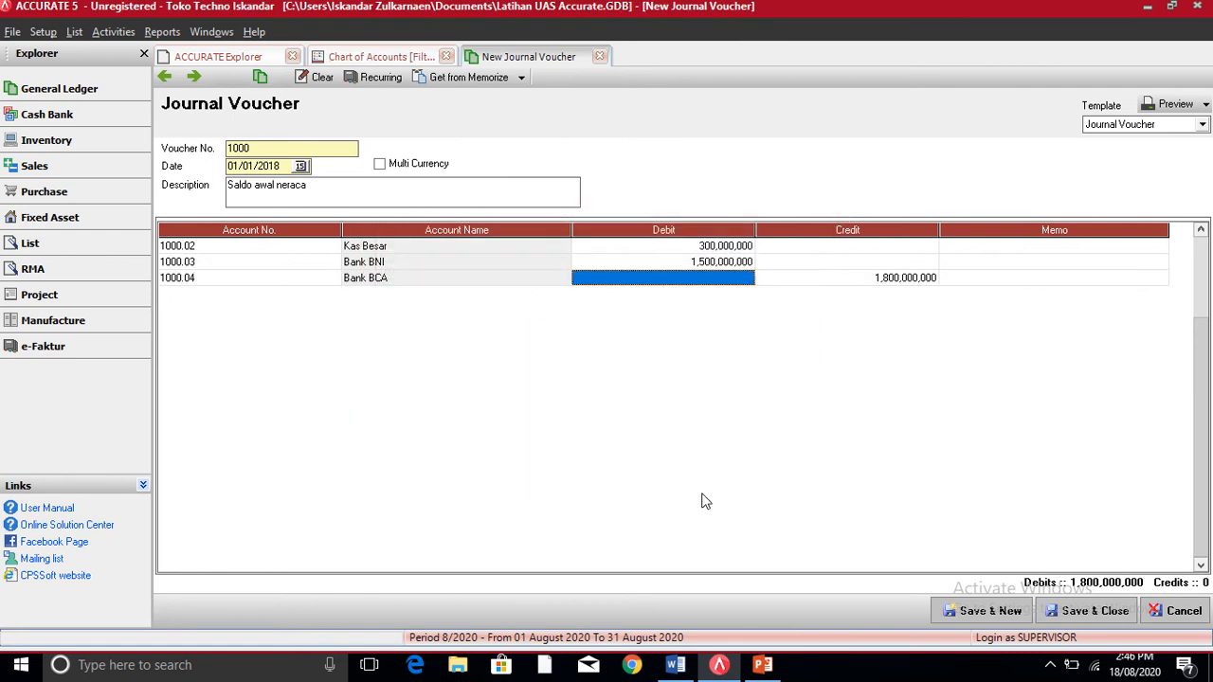
{"action": "left_click", "coordinate": [720, 664]}
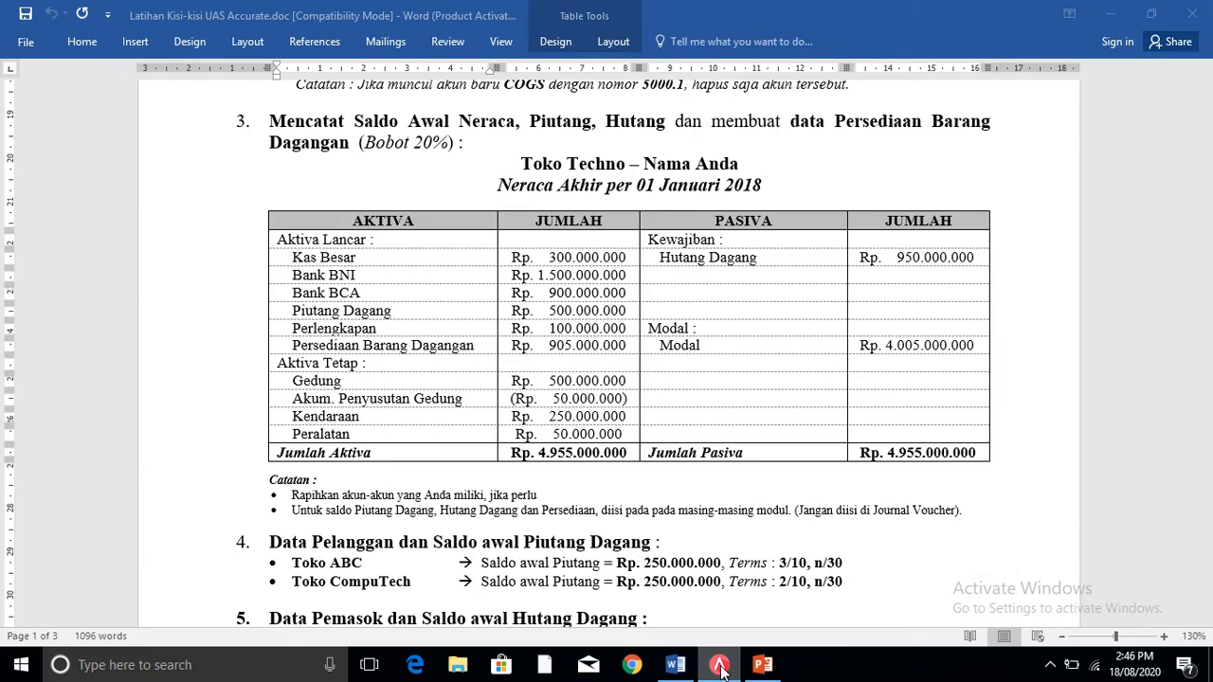
{"action": "left_click", "coordinate": [719, 665]}
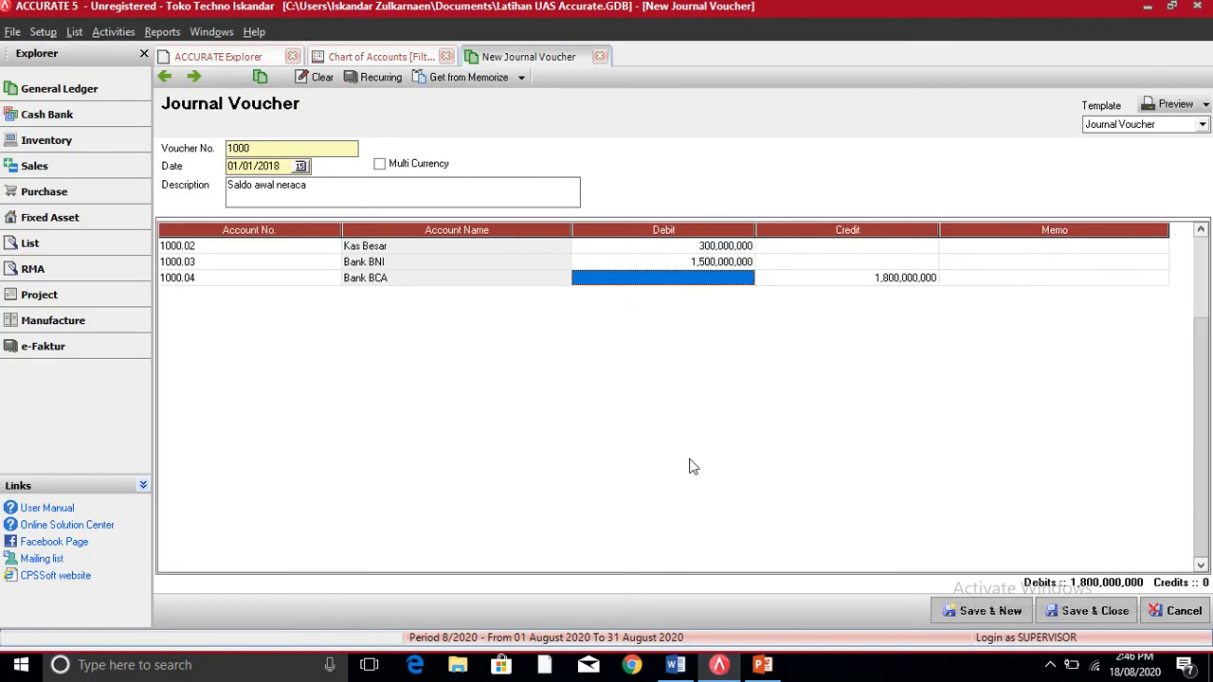
{"action": "type", "text": "900"}
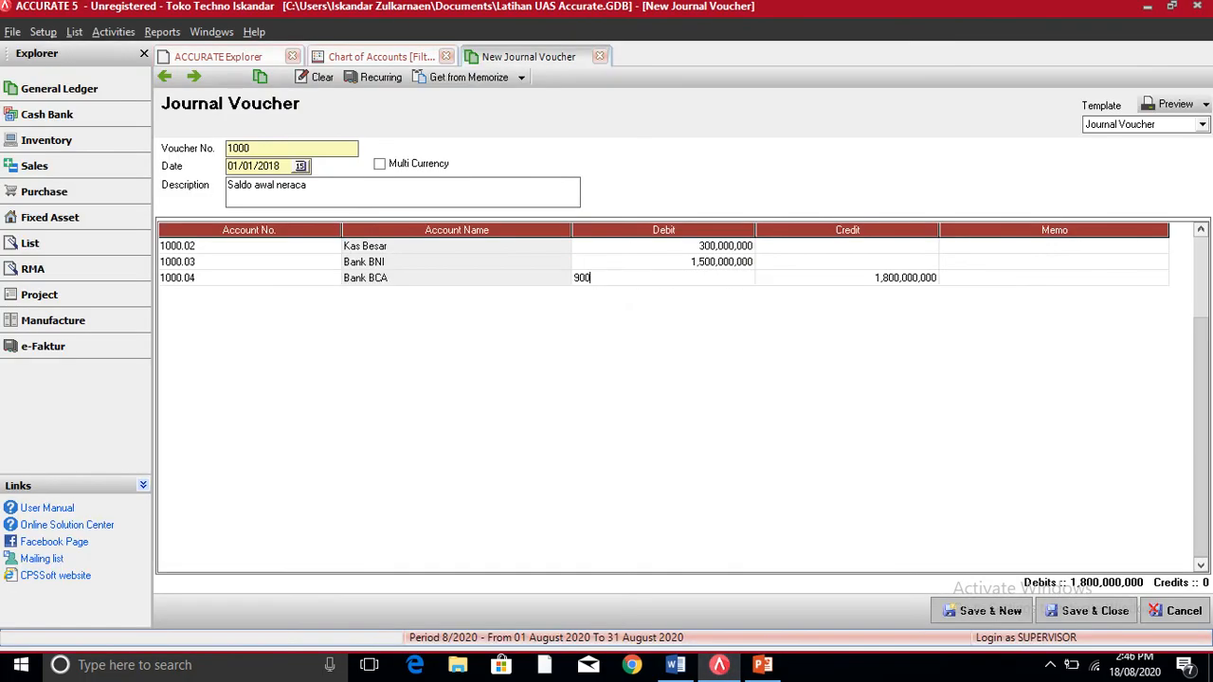
{"action": "type", "text": "000000"}
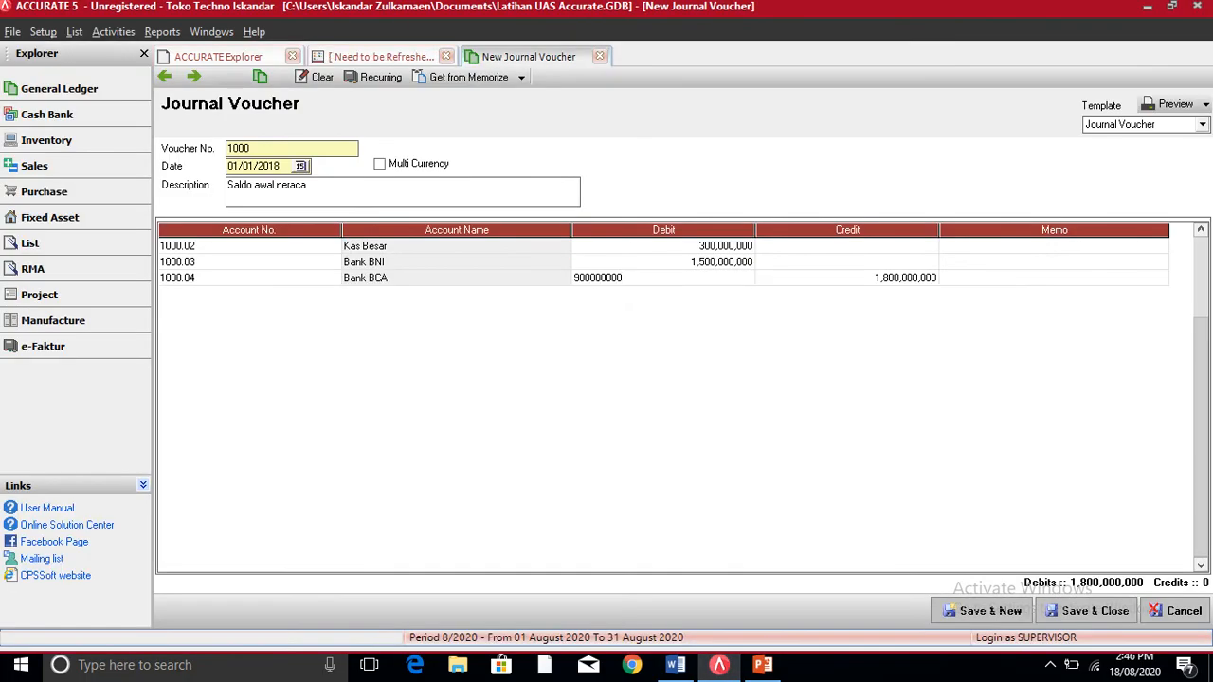
{"action": "key", "text": "Return"}
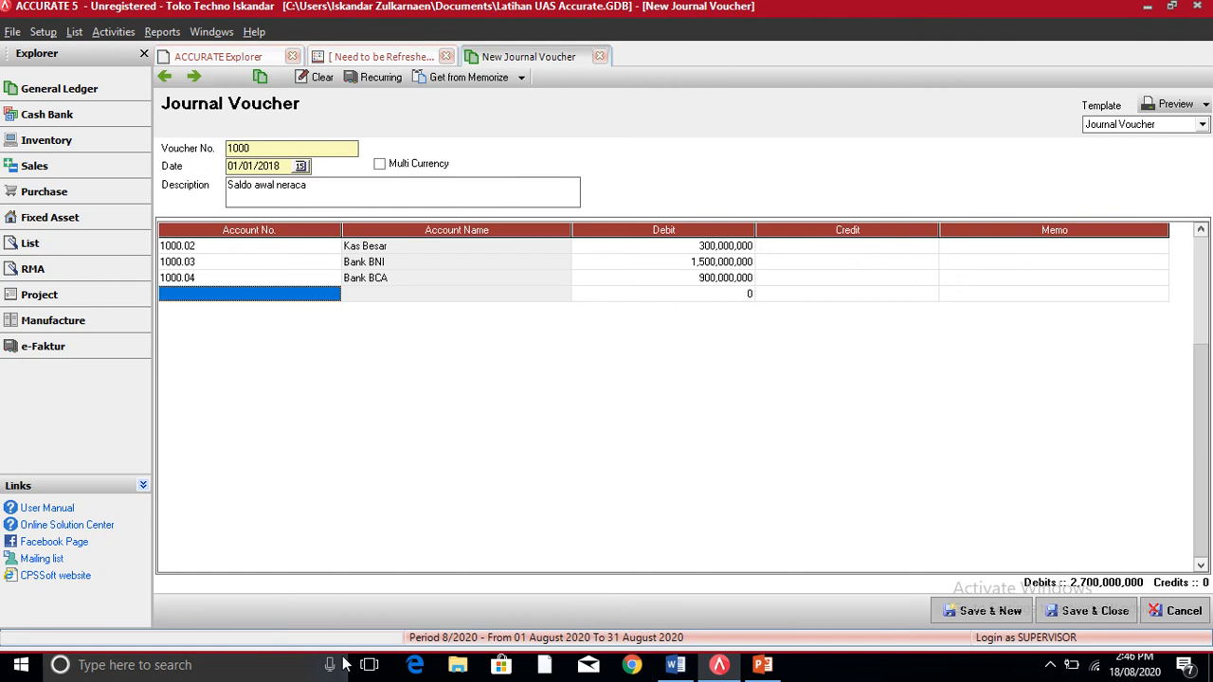
- Check the Piutang Dagang and Perlengkapan rows in the Word exercise, then add account 1300 Perlengkapan to the ACCURATE 5 voucher with a debit of 100,000,000
{"action": "left_click", "coordinate": [720, 664]}
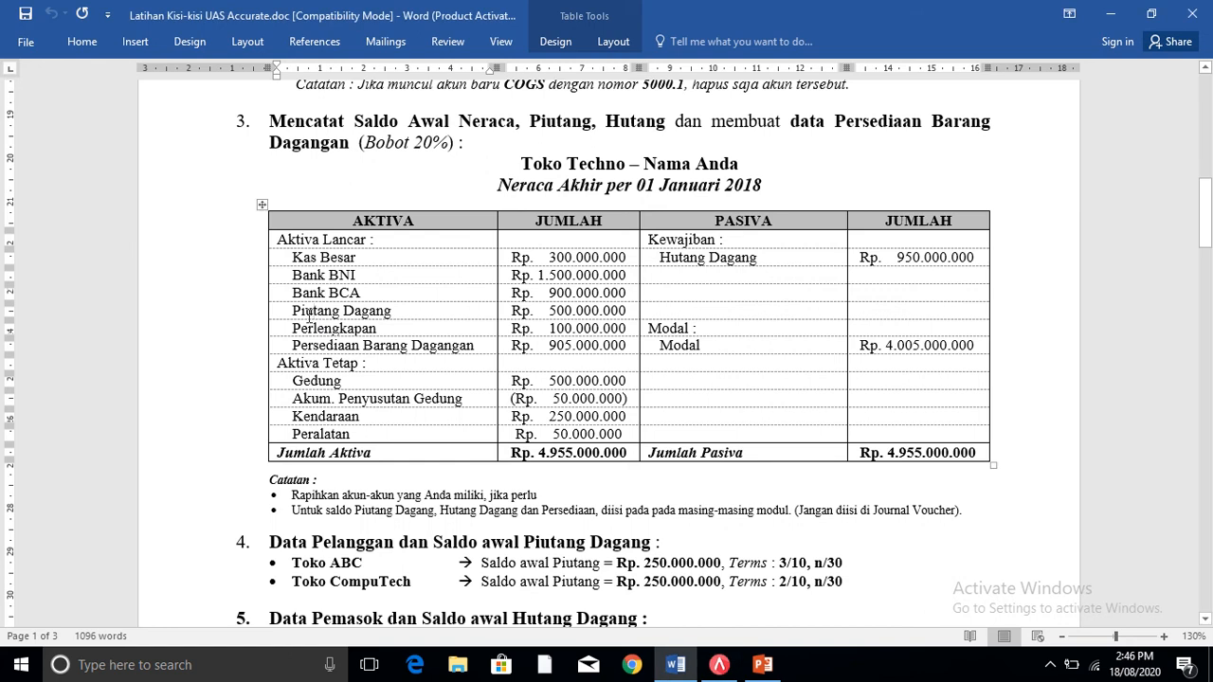
{"action": "left_click_drag", "start_coordinate": [296, 315], "coordinate": [567, 311]}
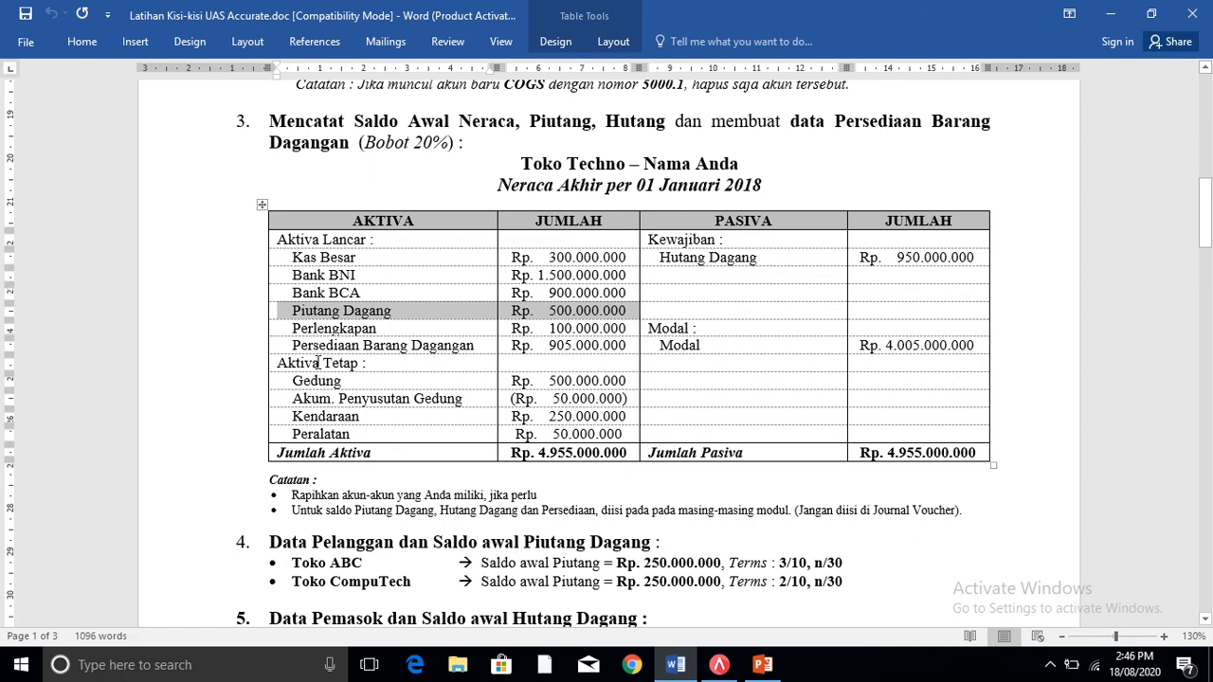
{"action": "left_click", "coordinate": [327, 328]}
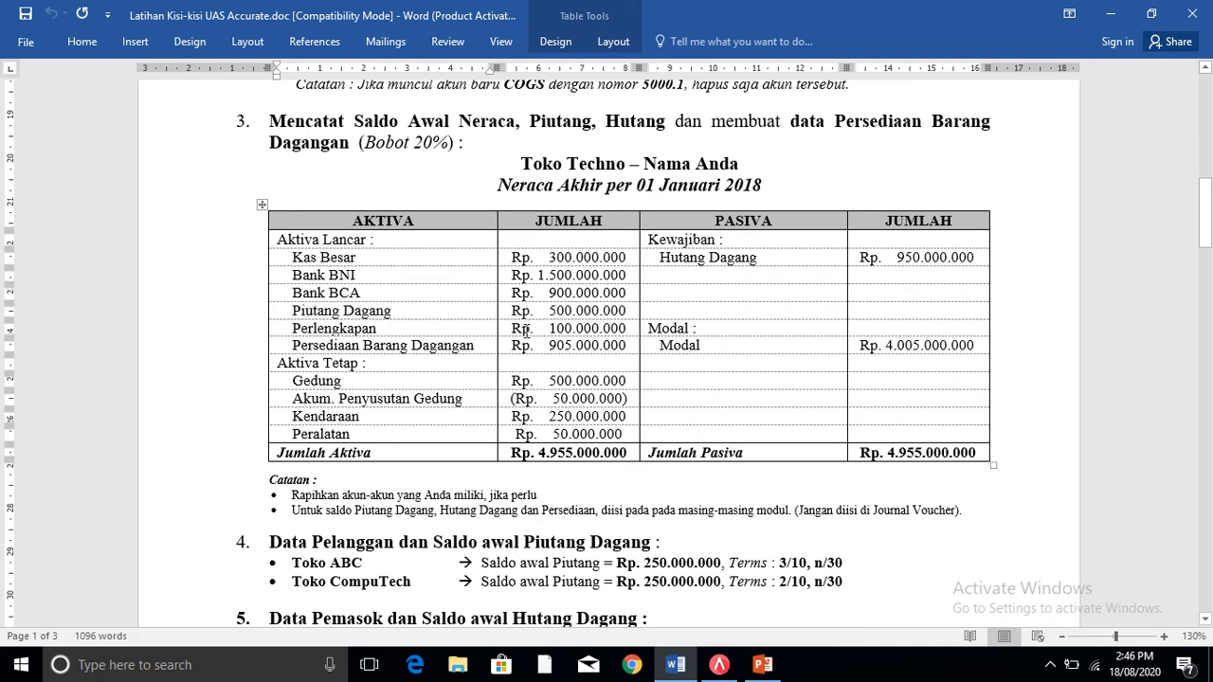
{"action": "left_click_drag", "start_coordinate": [524, 328], "coordinate": [573, 329]}
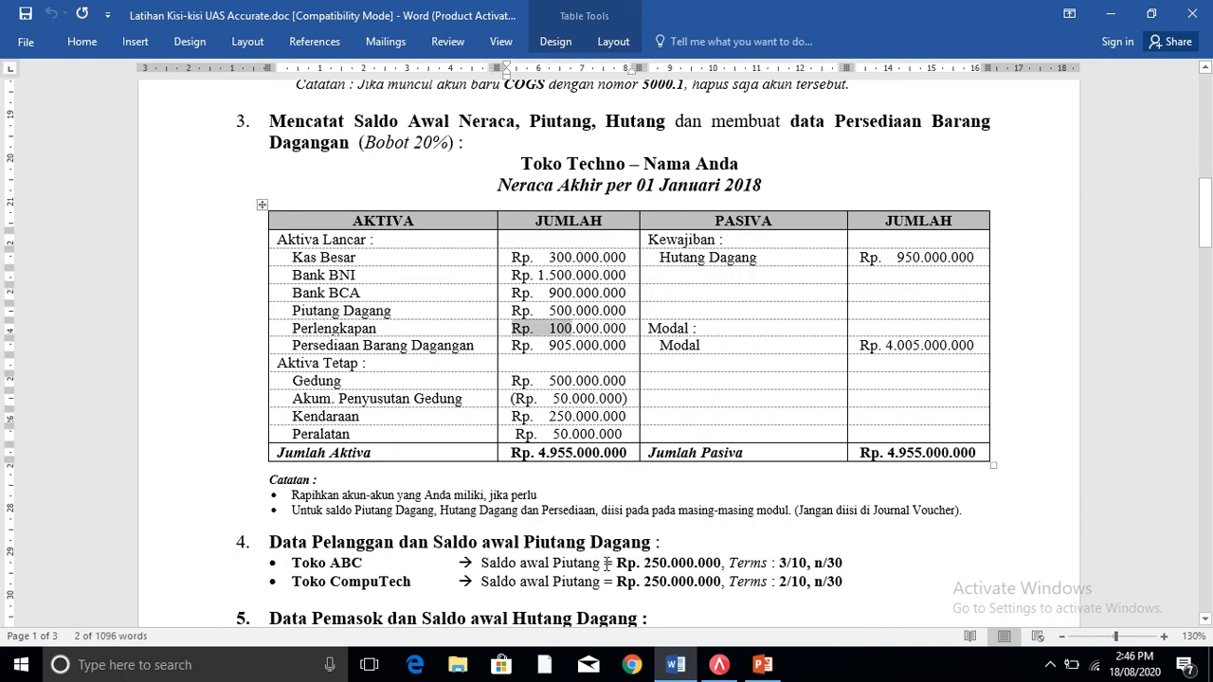
{"action": "left_click", "coordinate": [719, 664]}
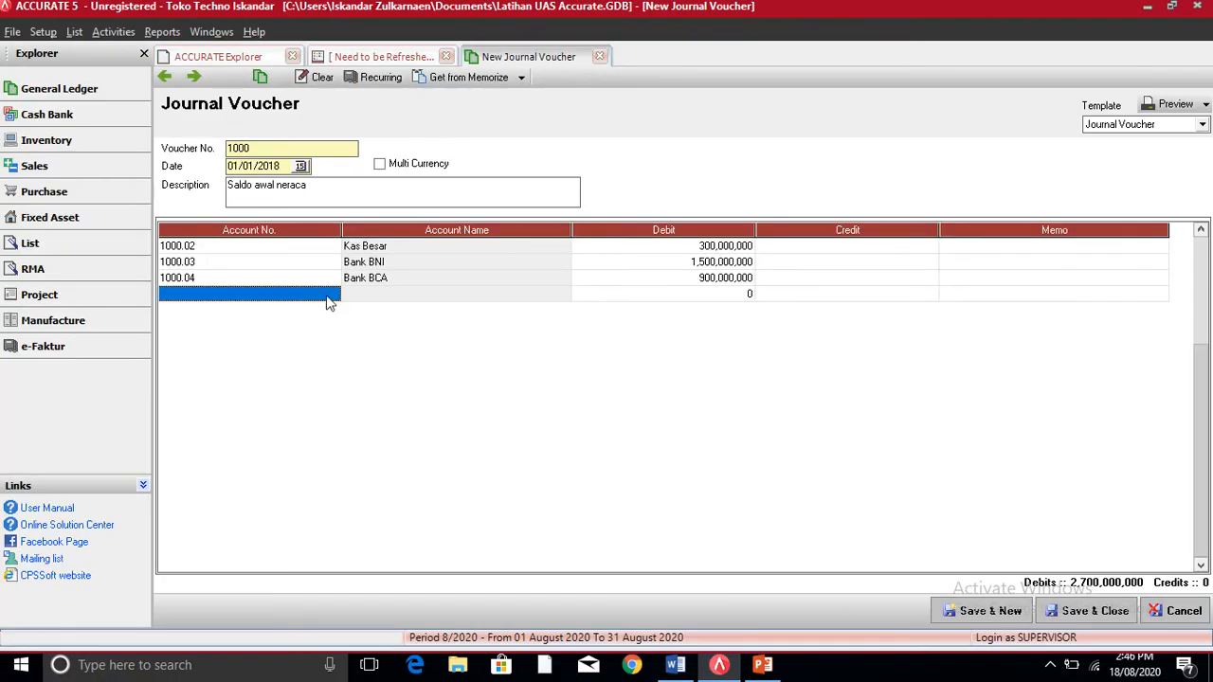
{"action": "left_click", "coordinate": [332, 296]}
{"action": "left_click", "coordinate": [332, 295]}
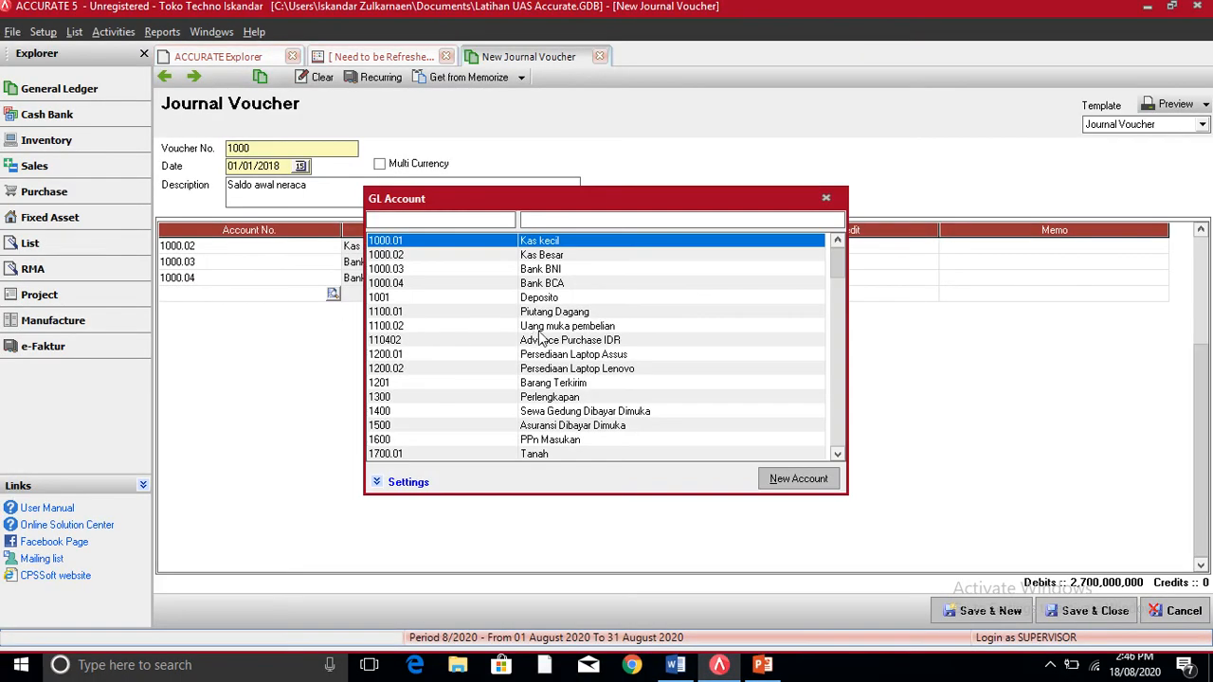
{"action": "double_click", "coordinate": [562, 399]}
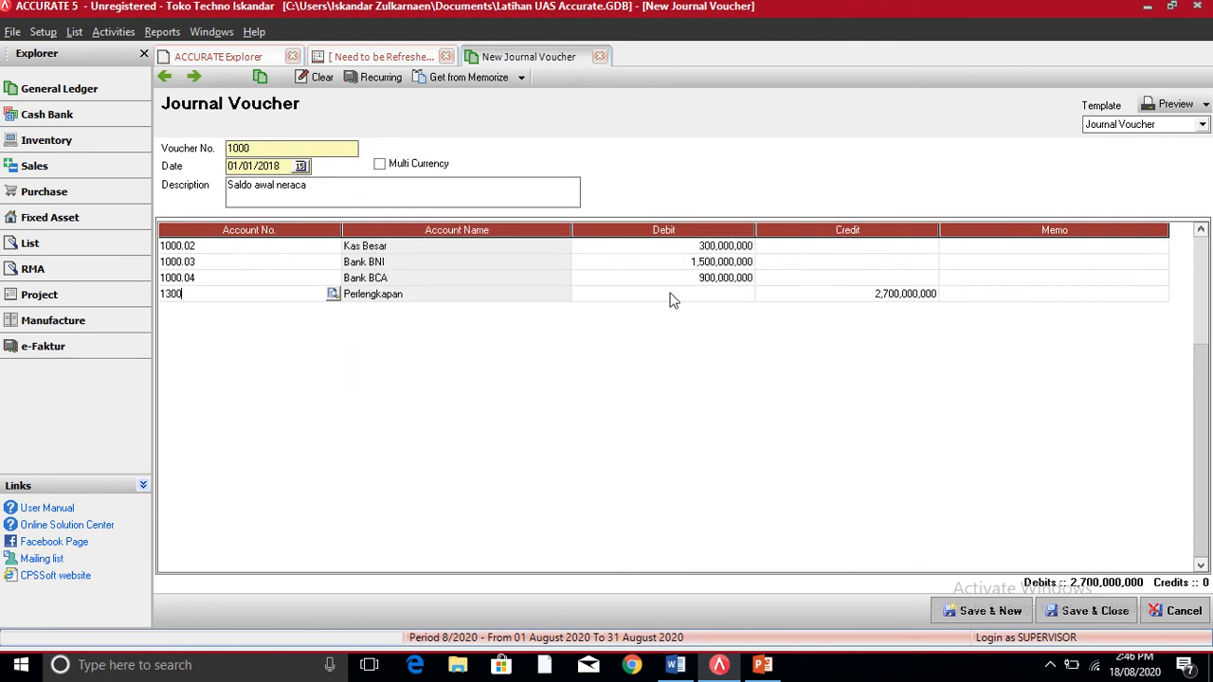
{"action": "left_click", "coordinate": [673, 299]}
{"action": "type", "text": "1"}
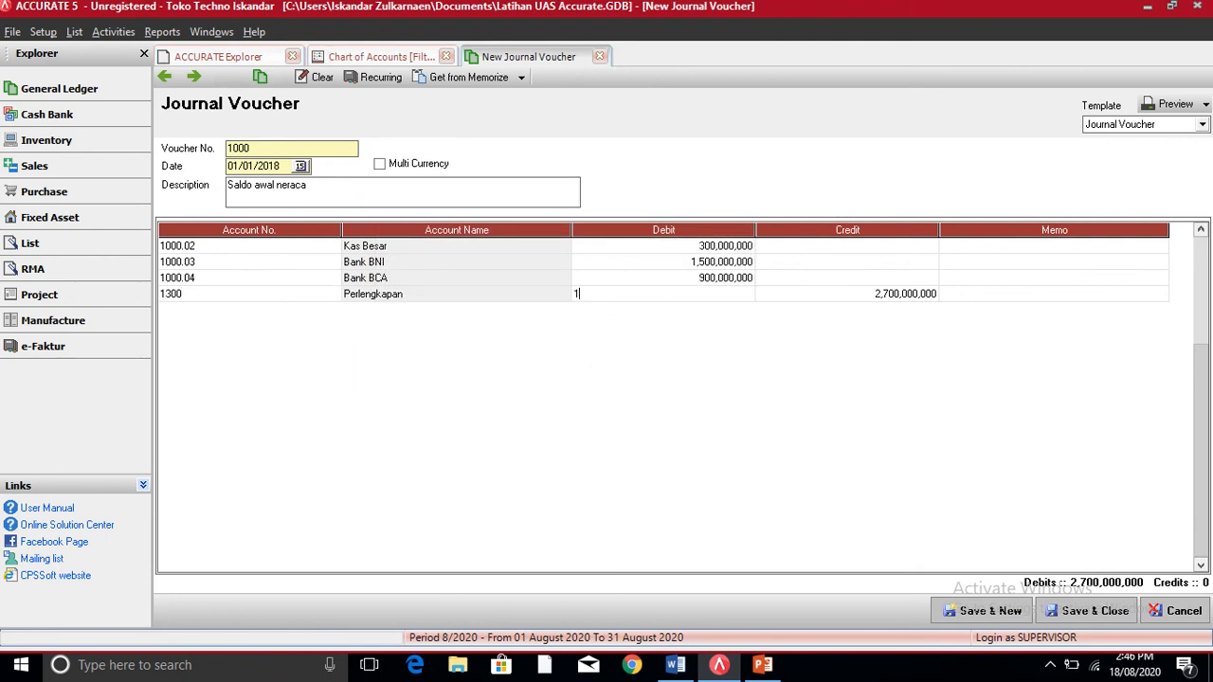
{"action": "type", "text": "00,000,000"}
{"action": "key", "text": "Return"}
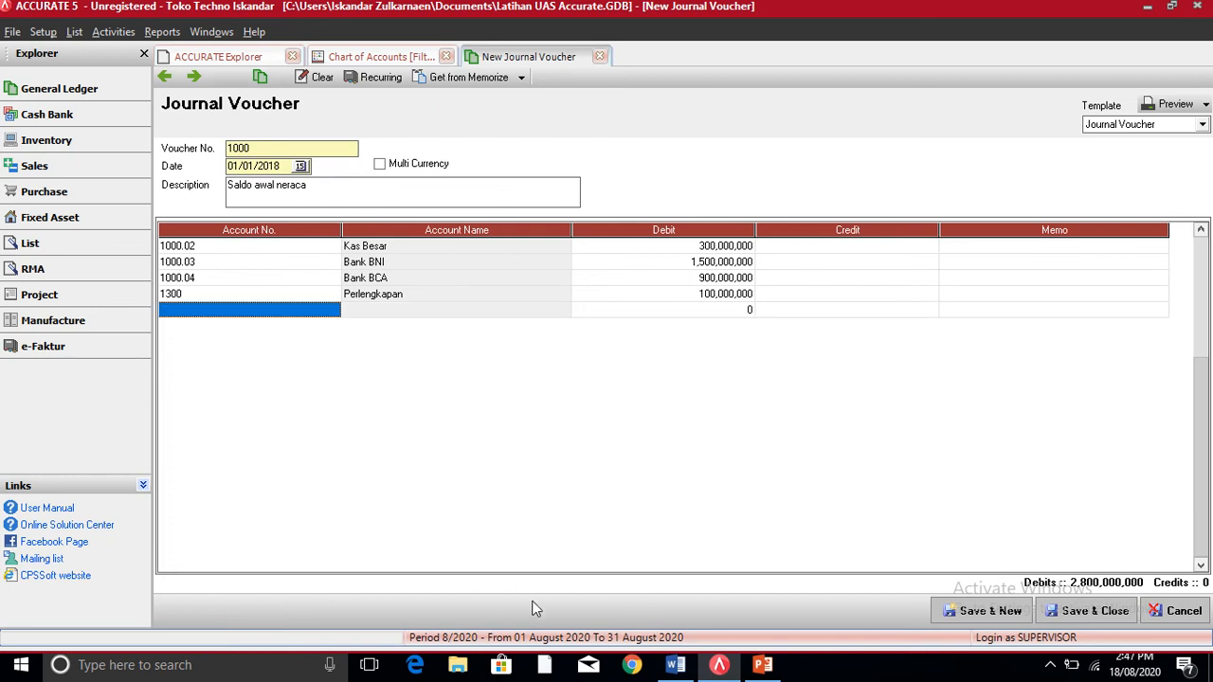
- Check the Persediaan Barang Dagangan and Gedung rows in the Word exercise, then add account 1700.02 Gedung to the ACCURATE 5 voucher with a debit of 500,000,000
{"action": "left_click", "coordinate": [715, 663]}
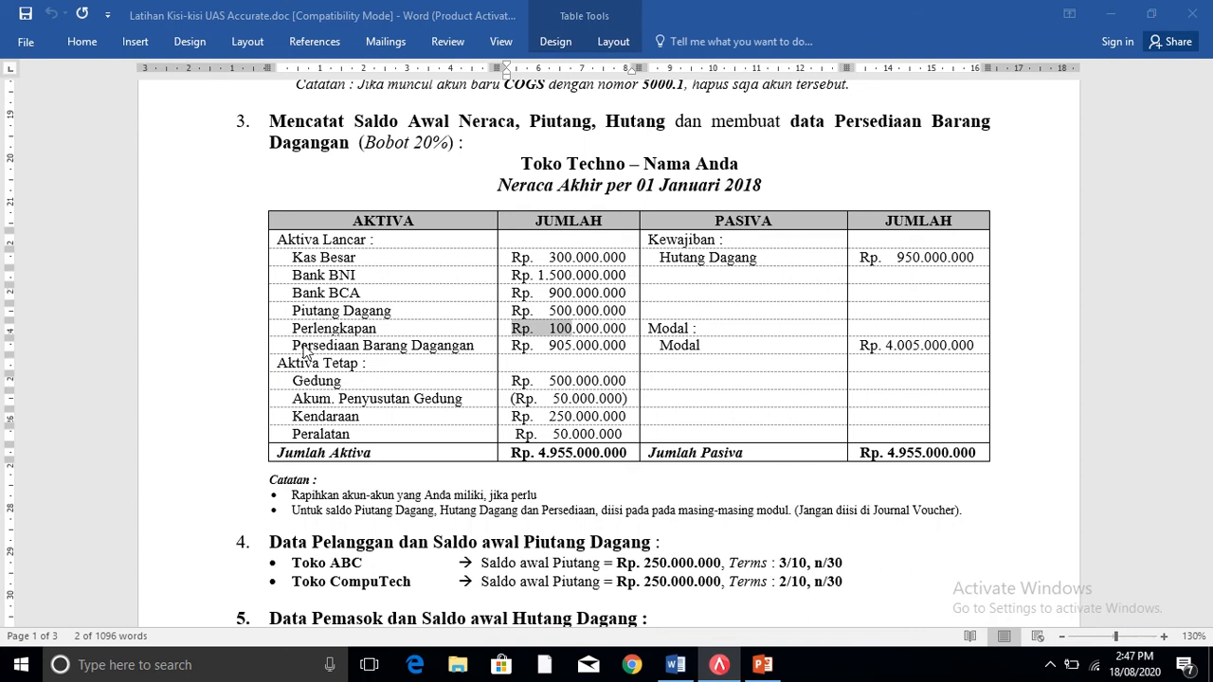
{"action": "left_click", "coordinate": [362, 345]}
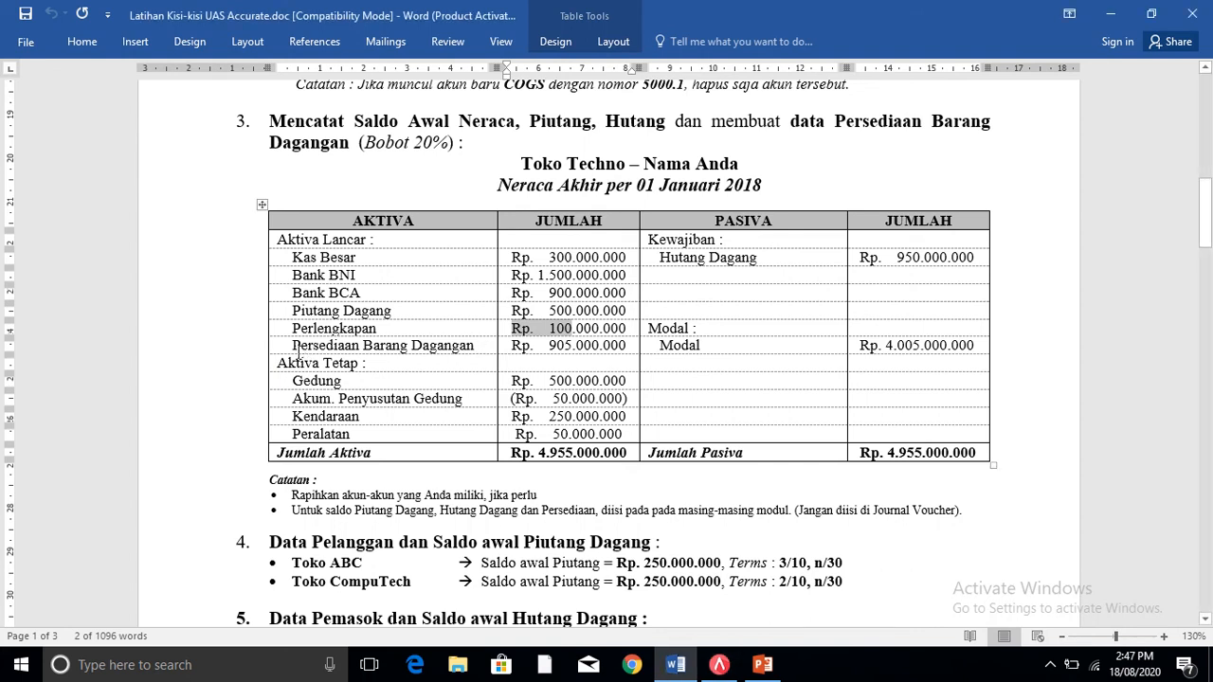
{"action": "left_click_drag", "start_coordinate": [296, 351], "coordinate": [573, 348]}
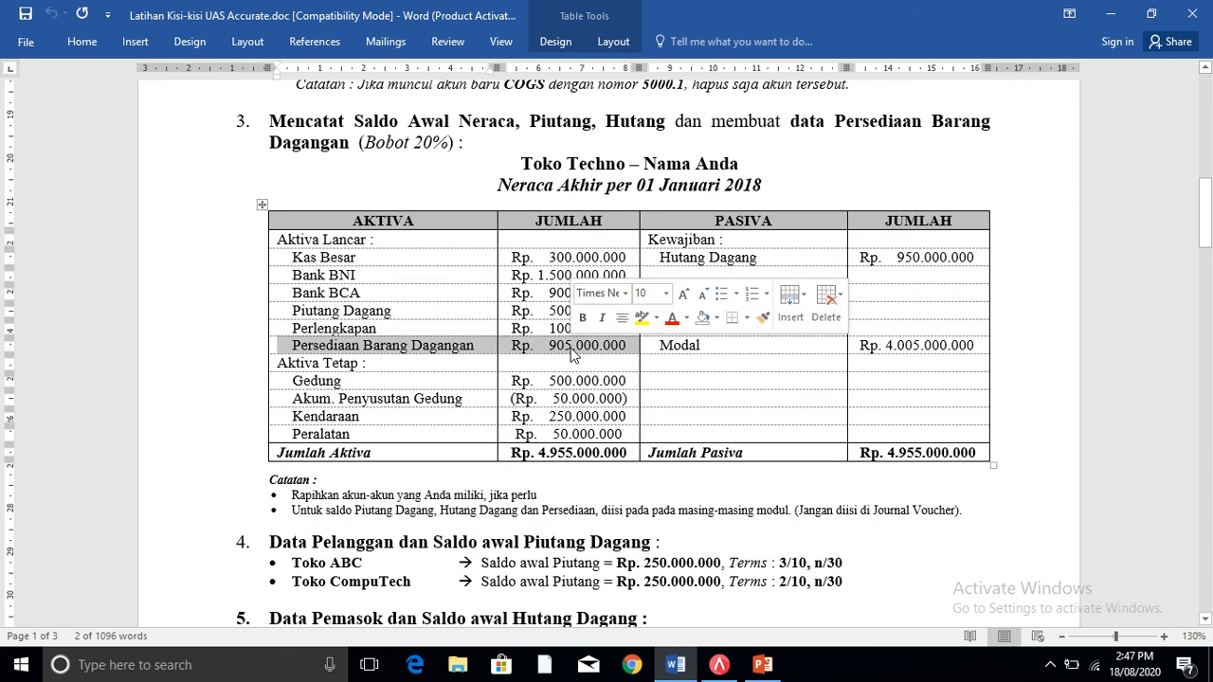
{"action": "left_click", "coordinate": [332, 395]}
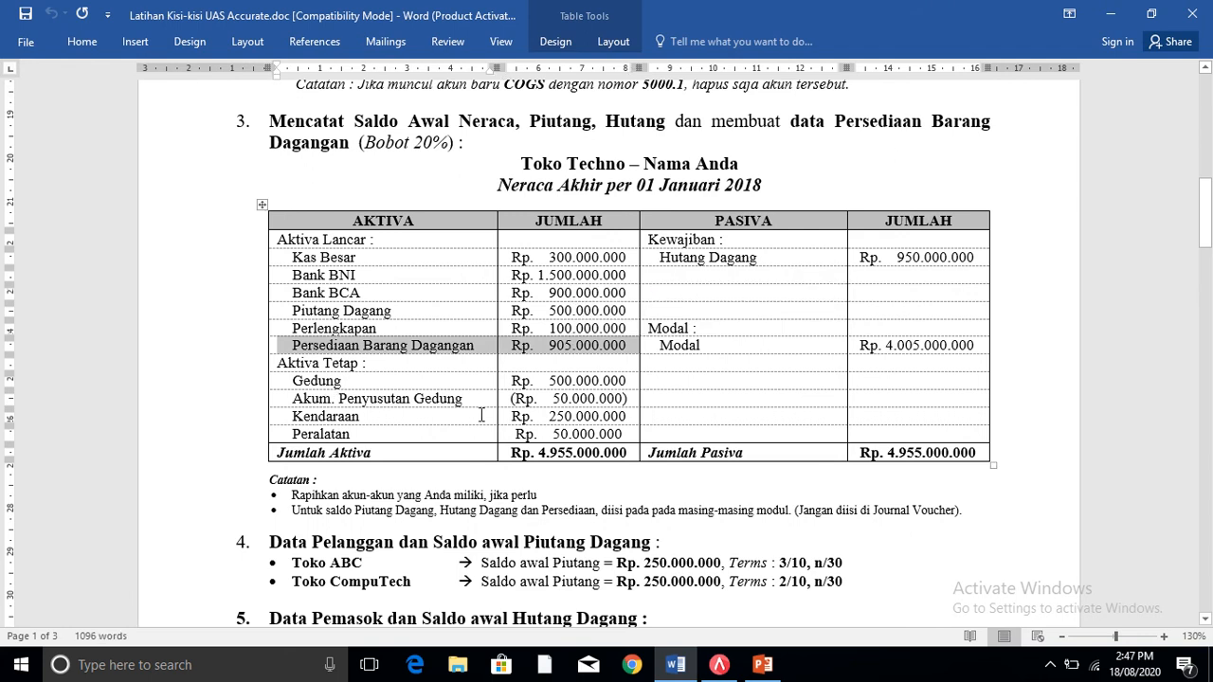
{"action": "left_click", "coordinate": [715, 663]}
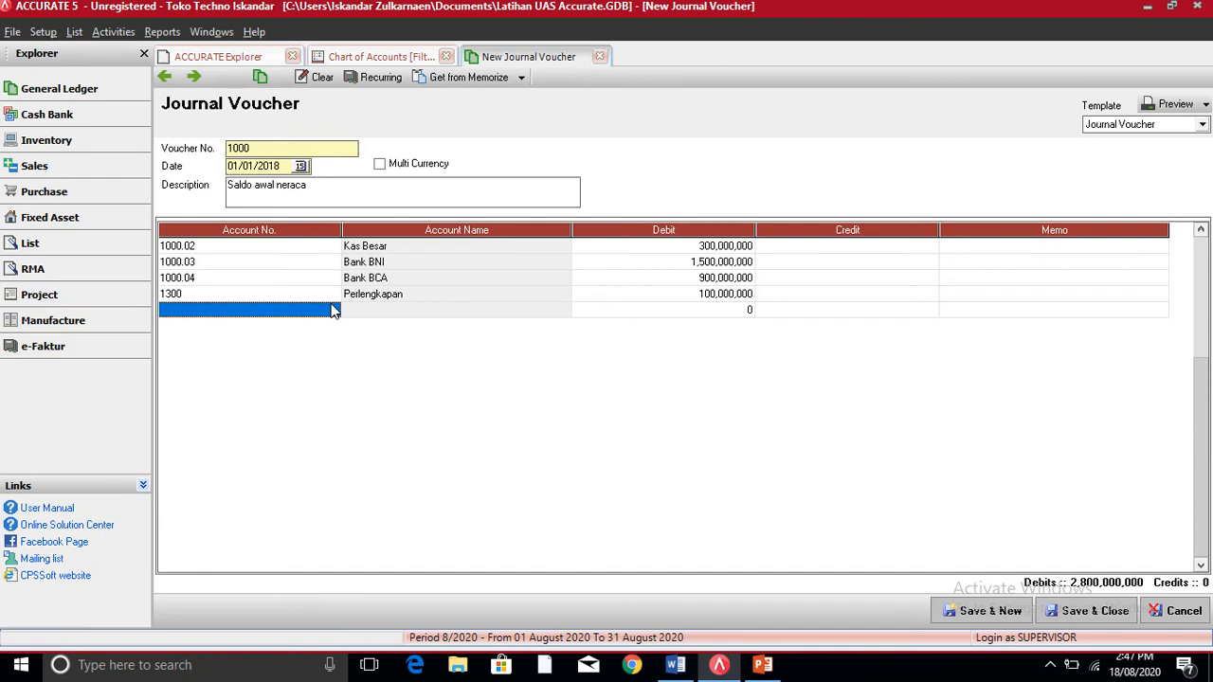
{"action": "left_click", "coordinate": [332, 311]}
{"action": "left_click", "coordinate": [333, 310]}
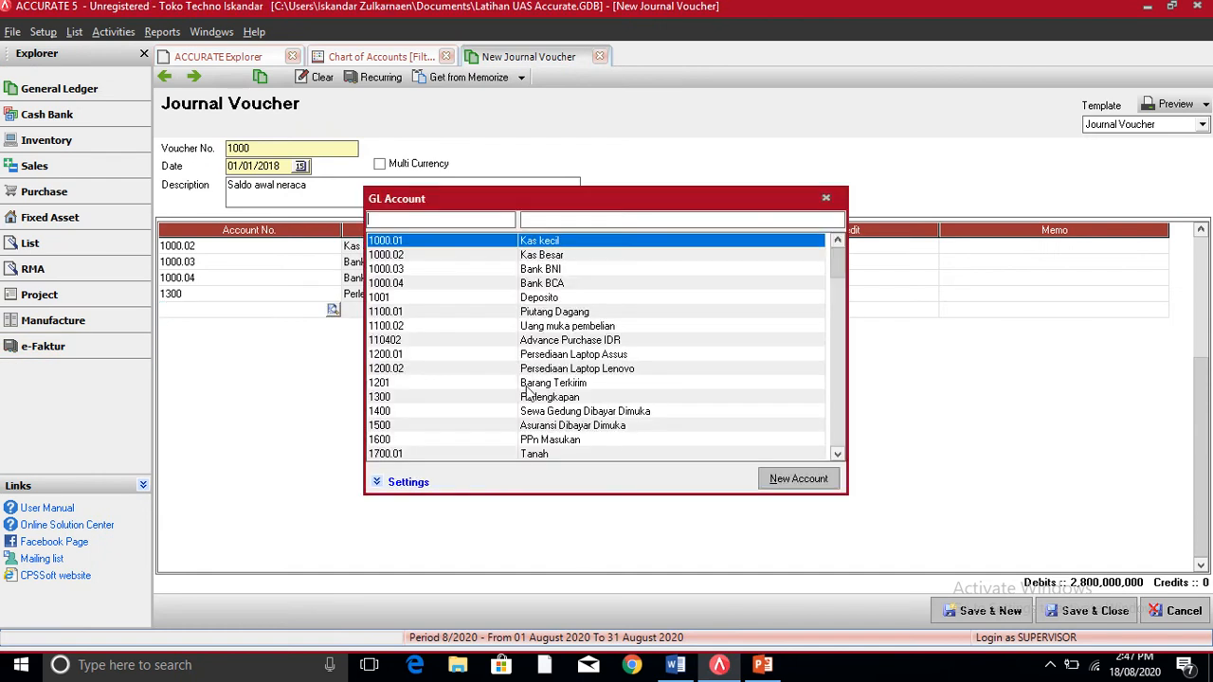
{"action": "left_click", "coordinate": [835, 456]}
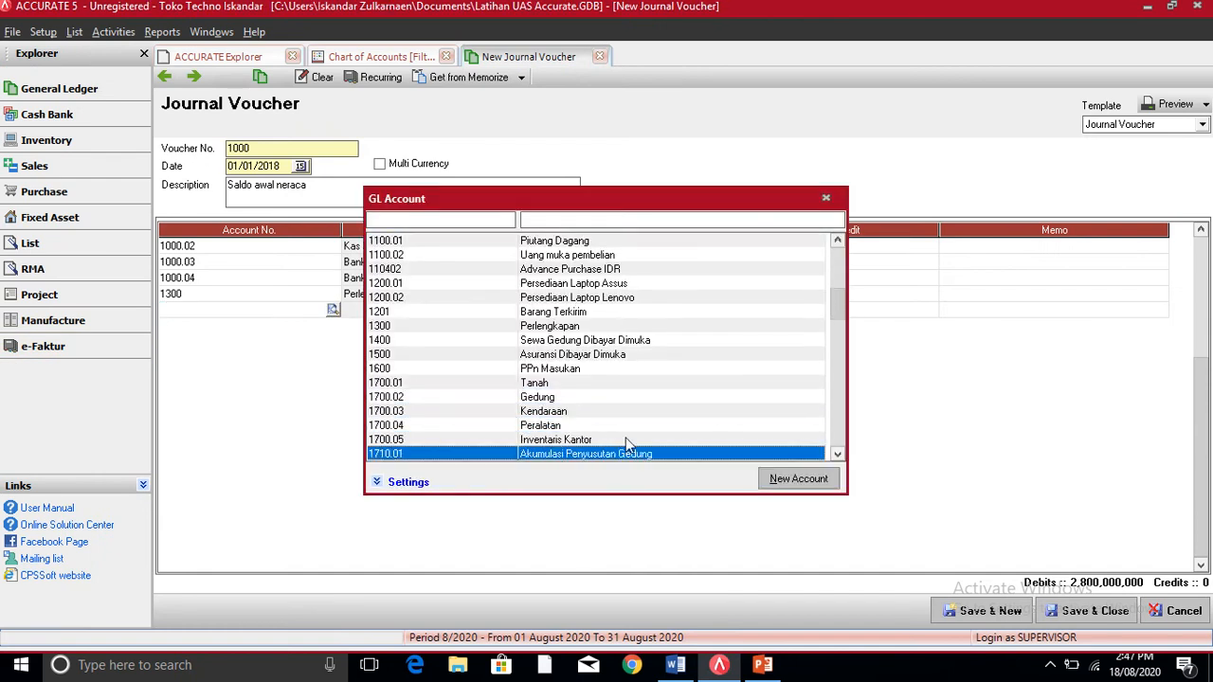
{"action": "double_click", "coordinate": [540, 398]}
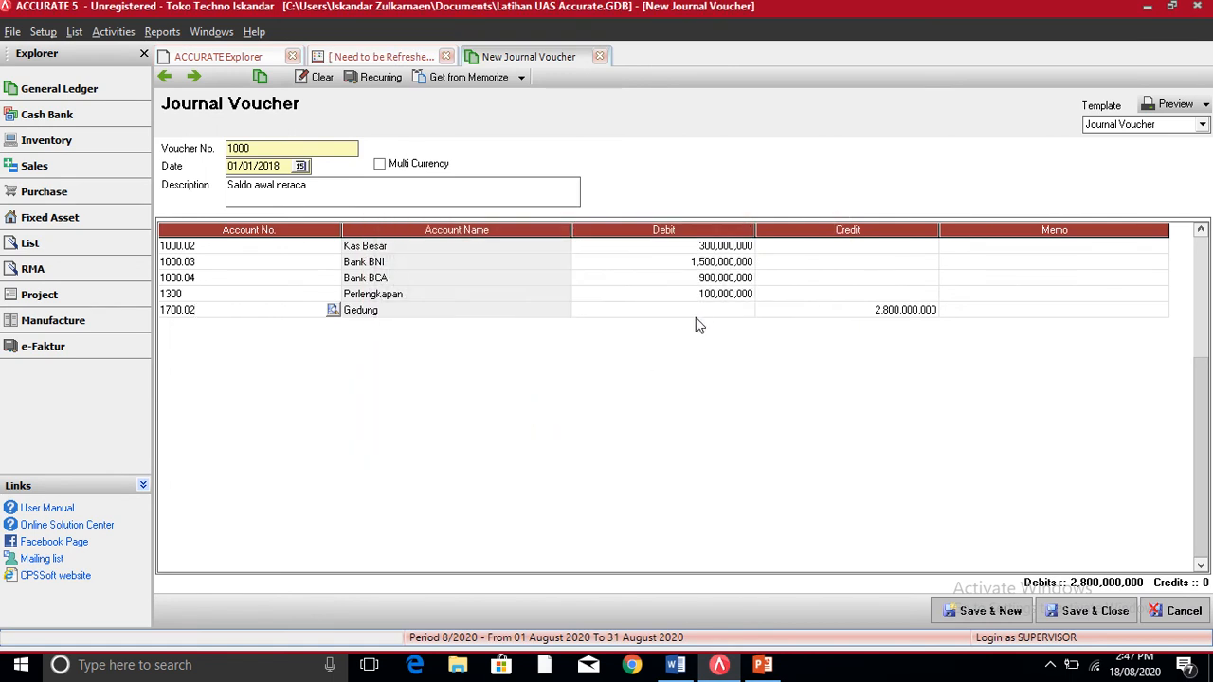
{"action": "left_click", "coordinate": [696, 316]}
{"action": "type", "text": "500,000,000"}
{"action": "key", "text": "Return"}
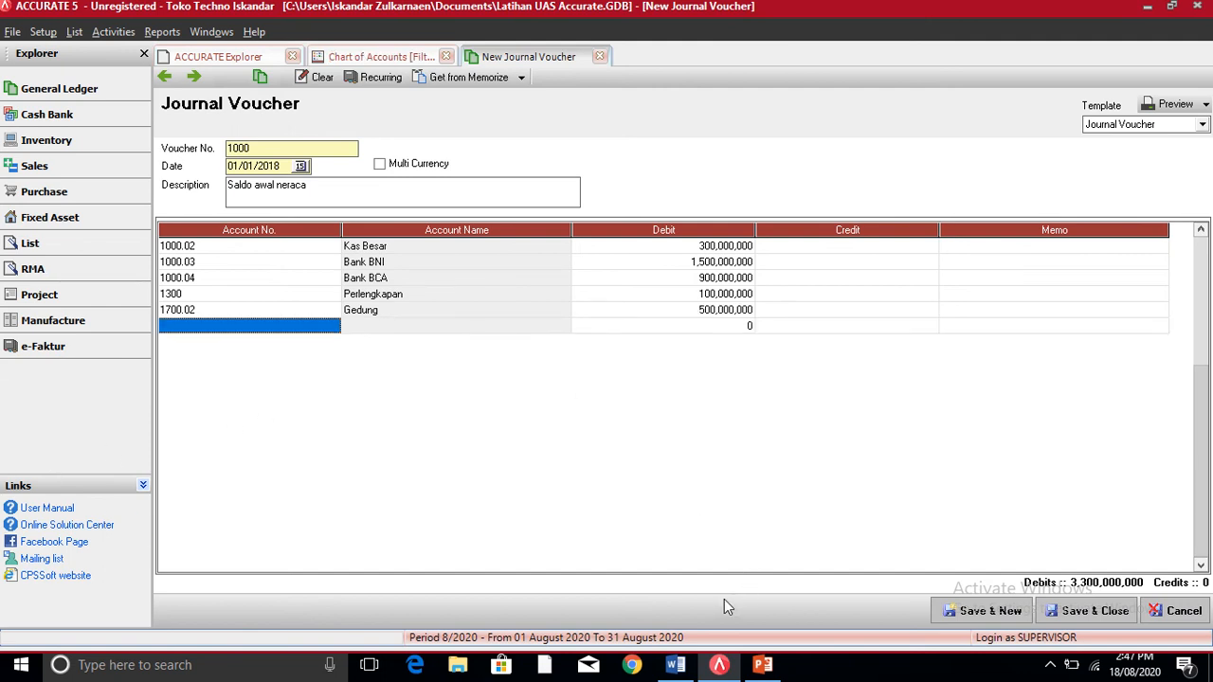
- Check the fixed asset amounts in the Word exercise, then add account 1700.03 Kendaraan to the ACCURATE 5 voucher with a debit of 250,000,000
{"action": "left_click", "coordinate": [675, 664]}
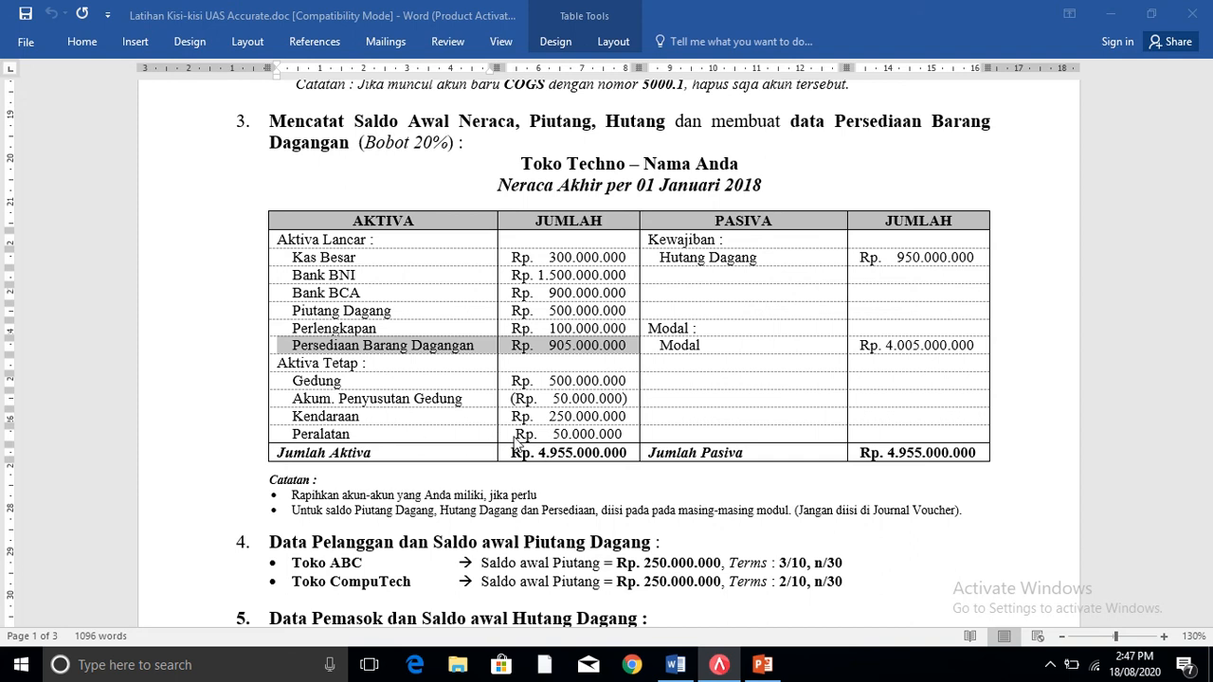
{"action": "left_click", "coordinate": [718, 666]}
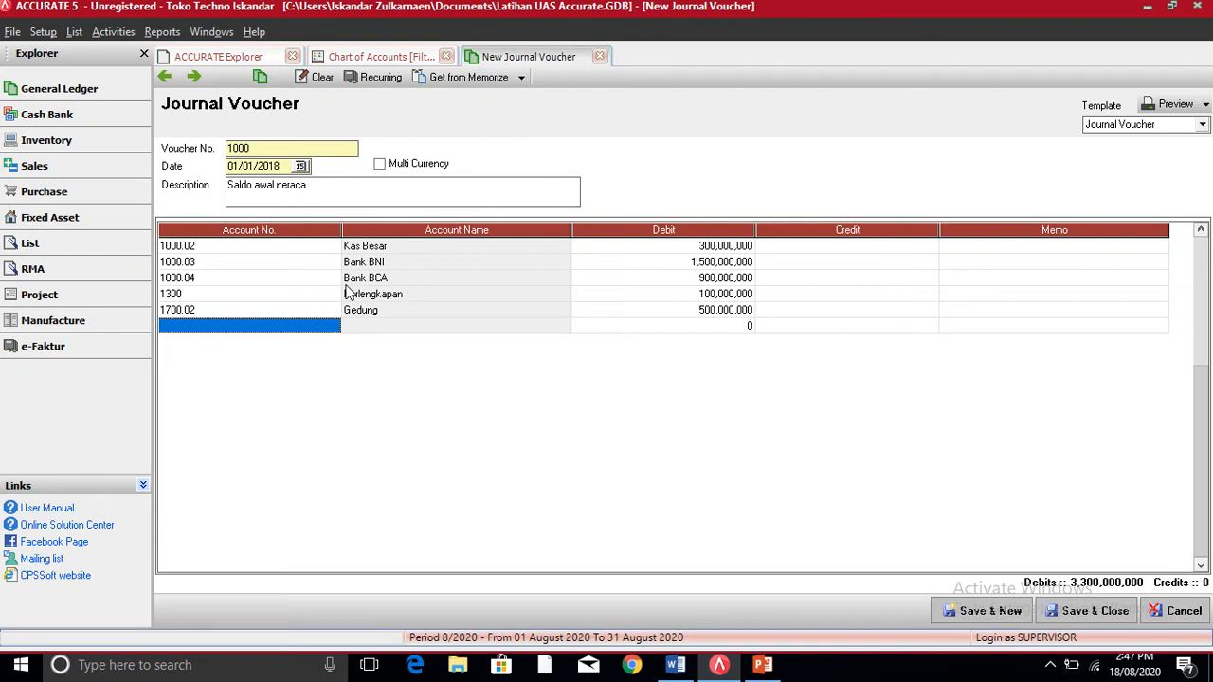
{"action": "left_click", "coordinate": [333, 328]}
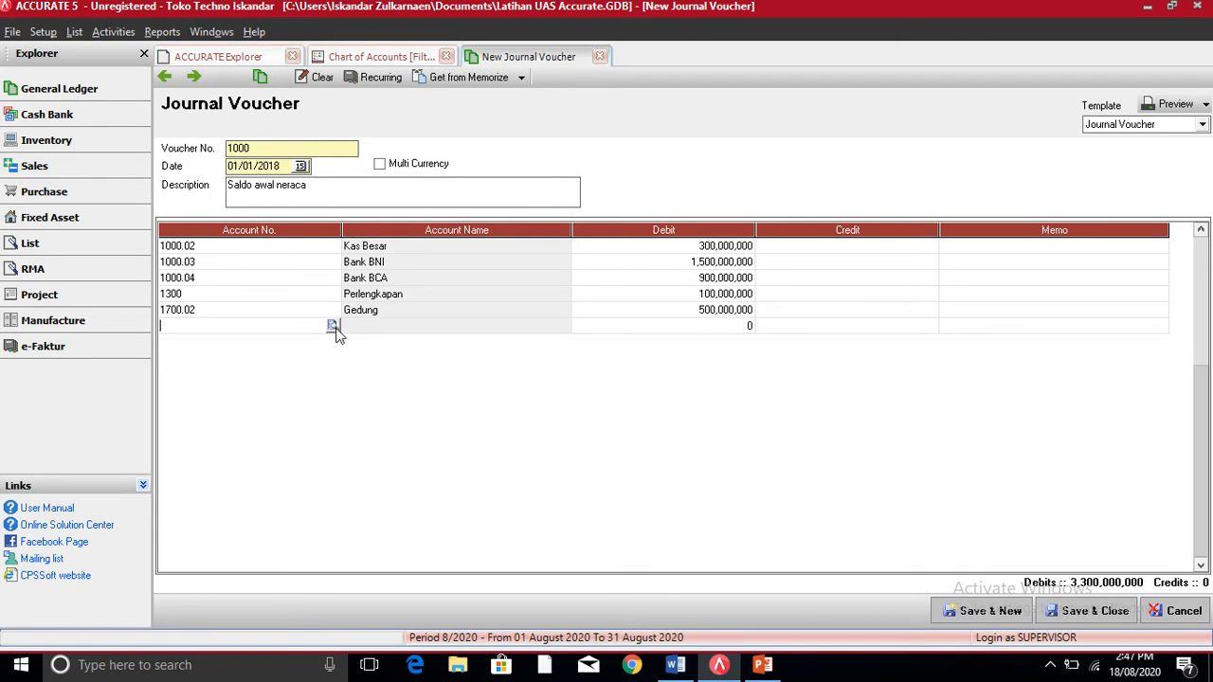
{"action": "left_click", "coordinate": [332, 326]}
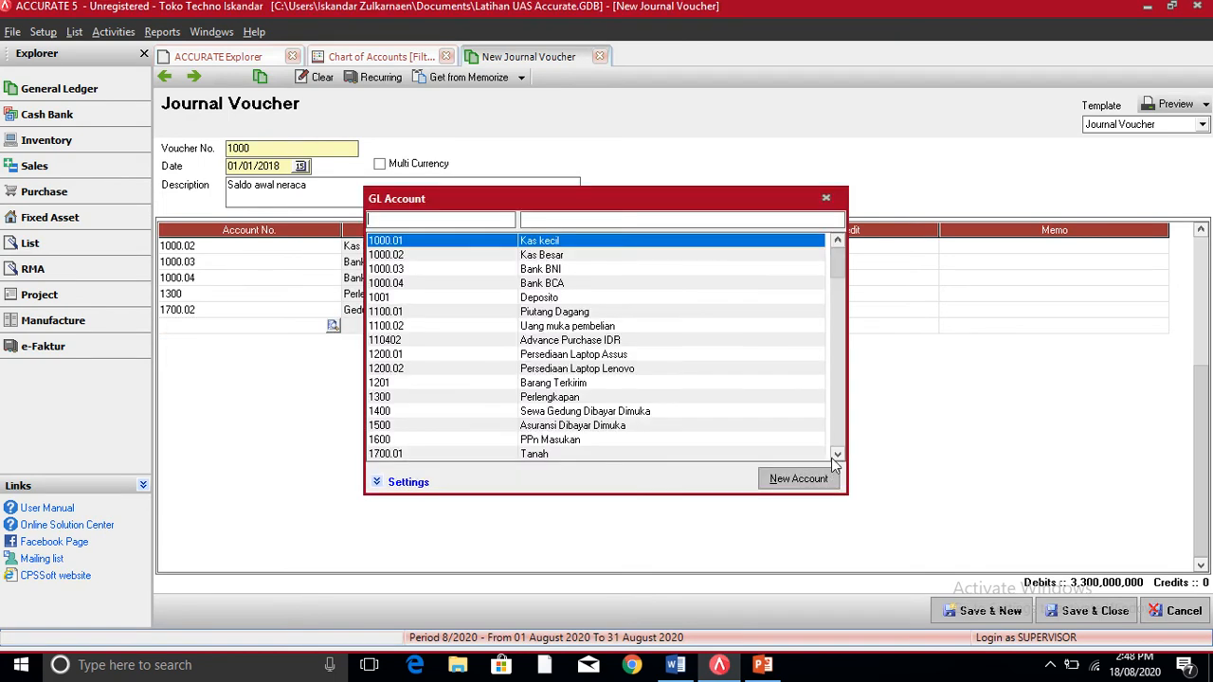
{"action": "scroll", "coordinate": [834, 455], "scroll_direction": "down", "scroll_amount": 20}
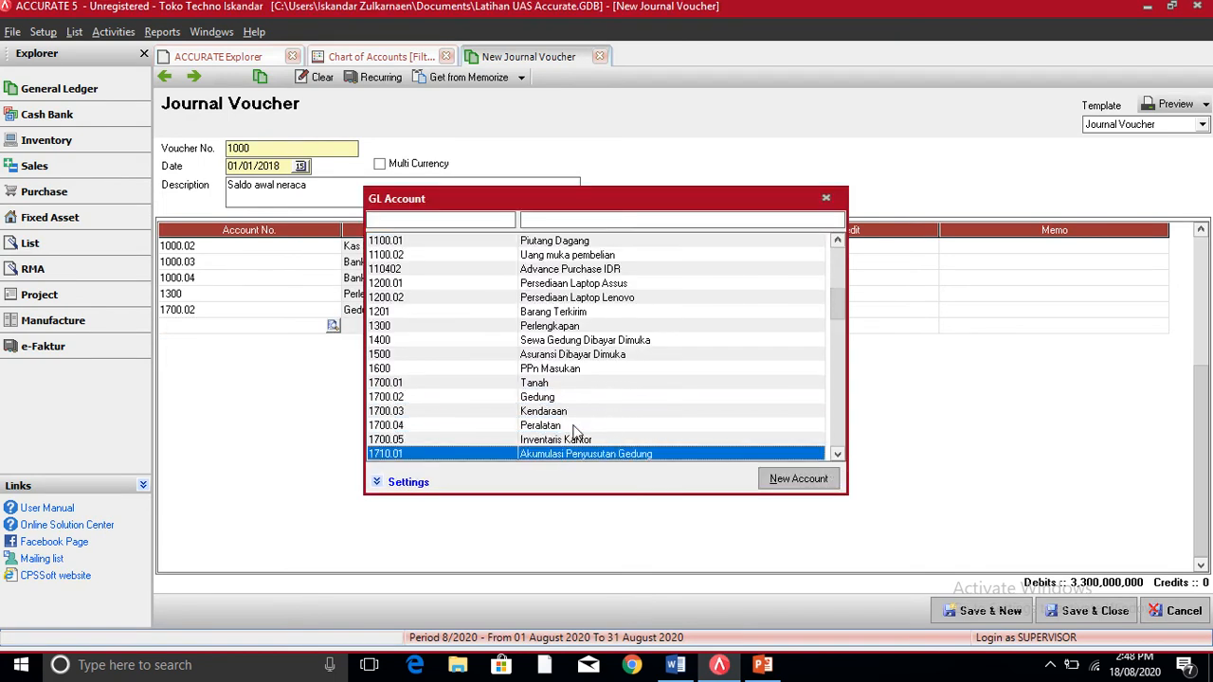
{"action": "double_click", "coordinate": [553, 412]}
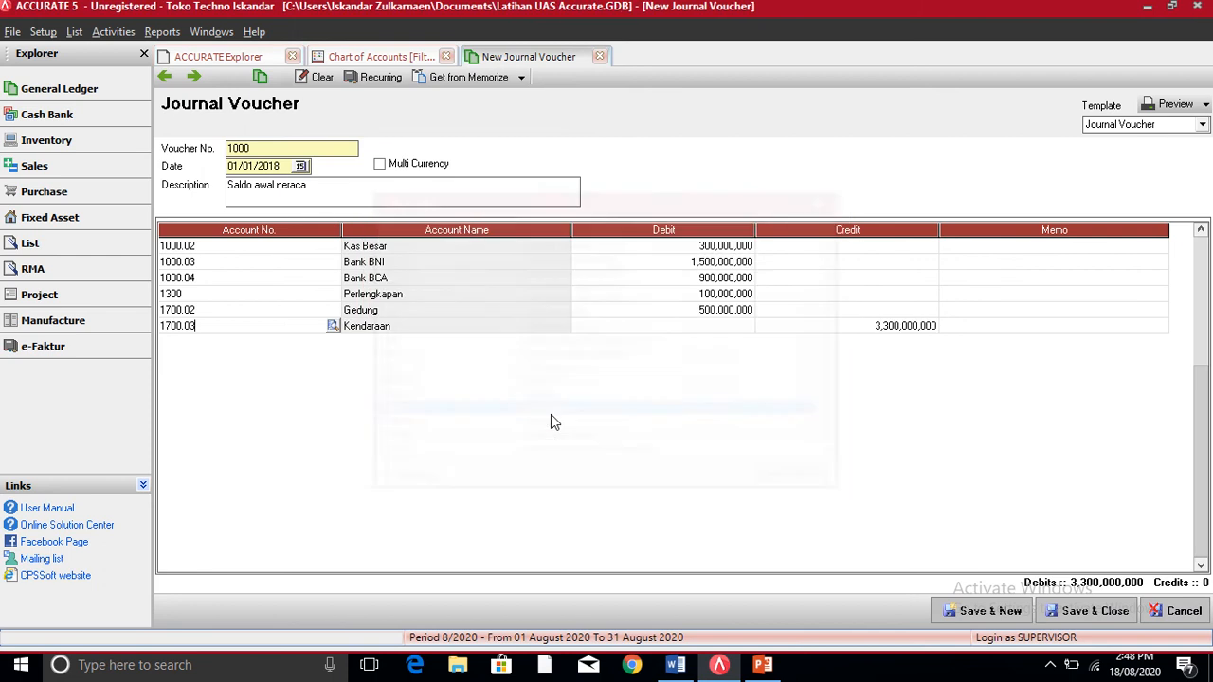
{"action": "left_click", "coordinate": [724, 327]}
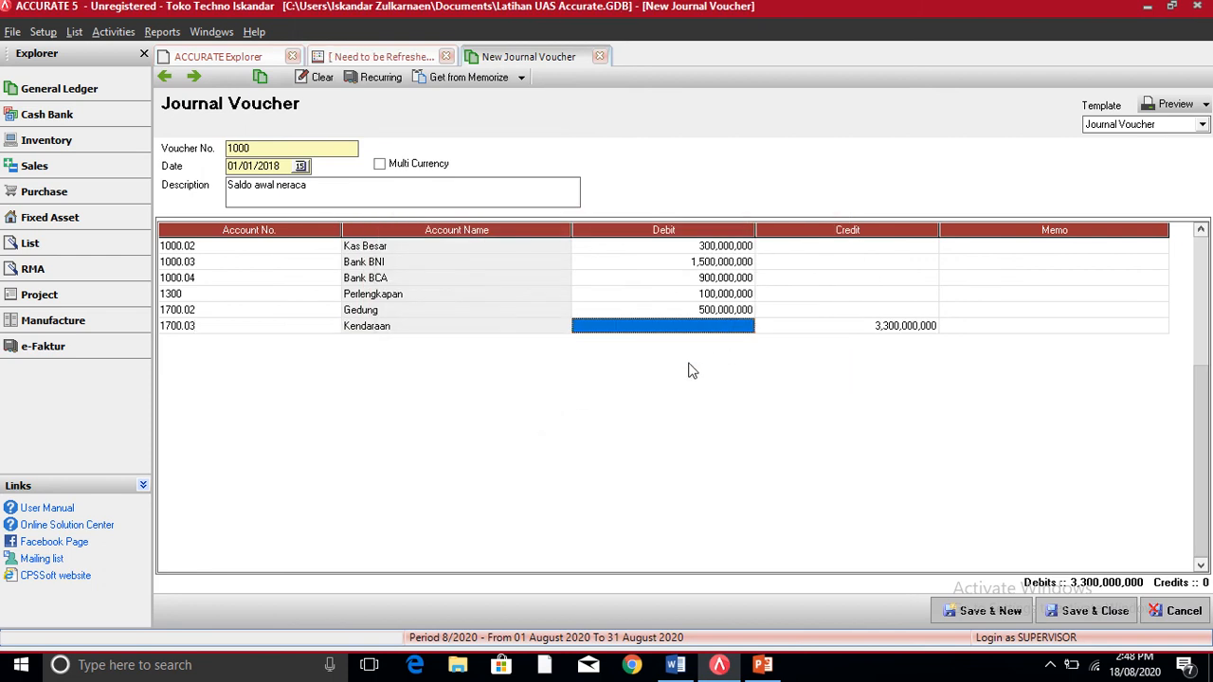
{"action": "type", "text": "250000"}
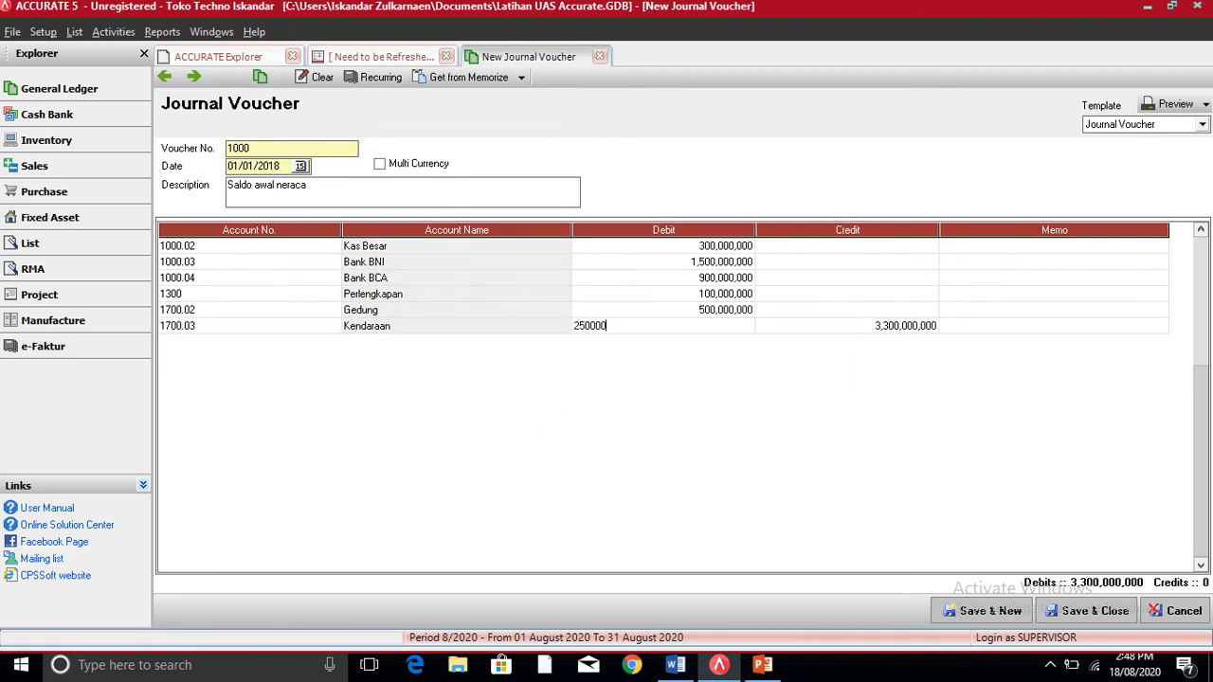
{"action": "type", "text": "50,000,000"}
{"action": "key", "text": "Return"}
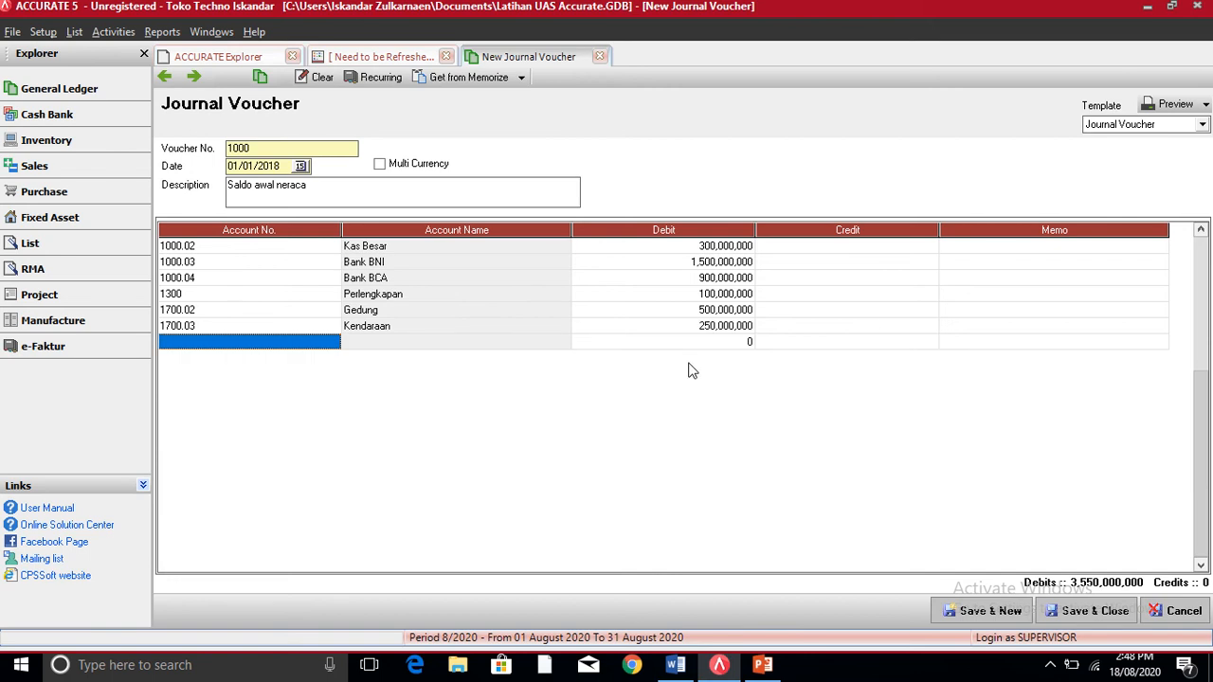
- Add account 1700.04 Peralatan to the voucher's seventh line with a debit of 50,000,000
{"action": "left_click", "coordinate": [308, 346]}
{"action": "left_click", "coordinate": [333, 342]}
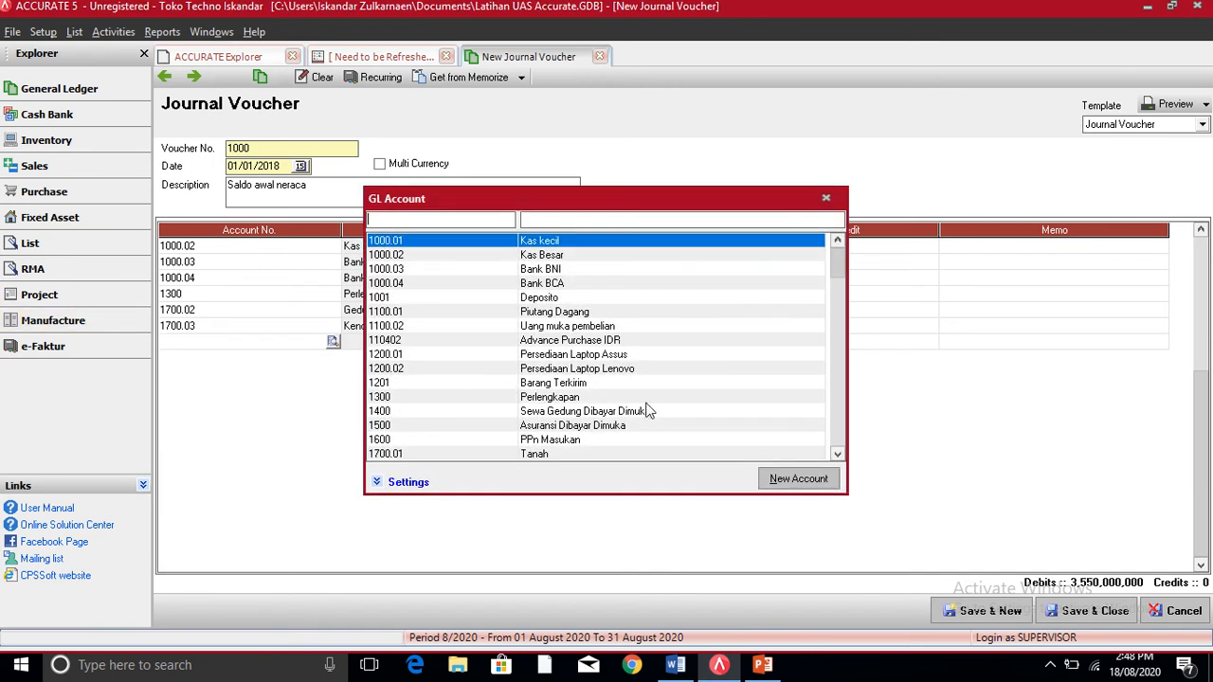
{"action": "left_click", "coordinate": [838, 456]}
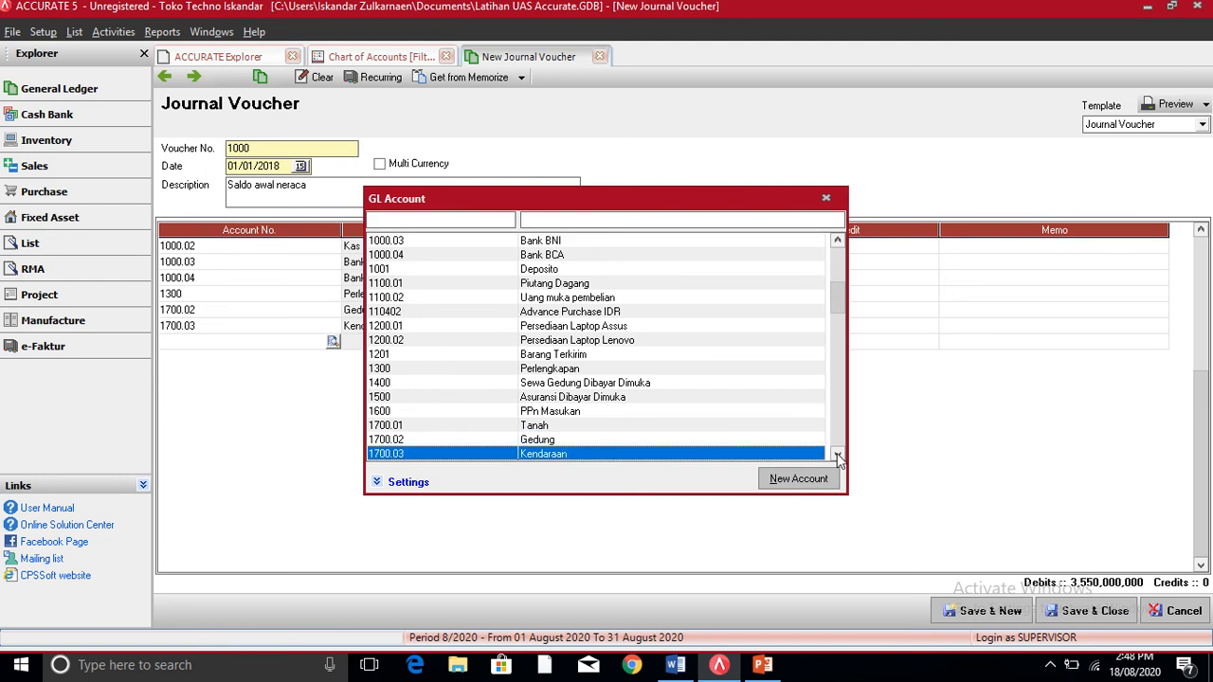
{"action": "double_click", "coordinate": [552, 427]}
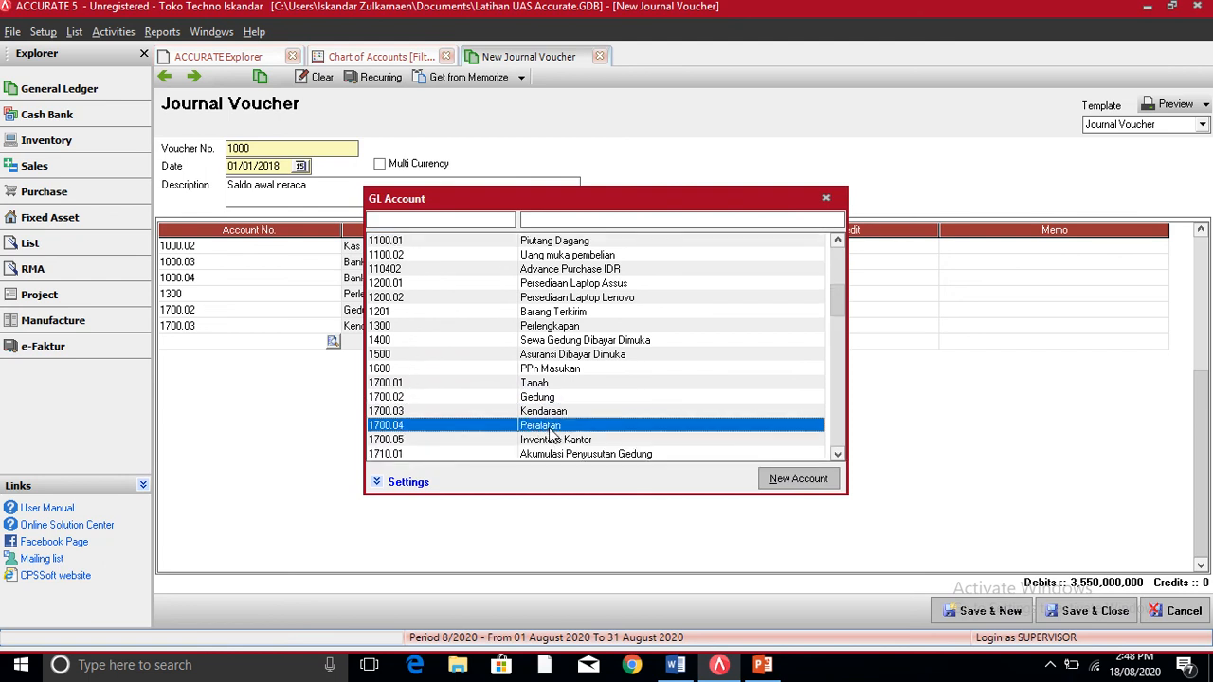
{"action": "left_click", "coordinate": [706, 348]}
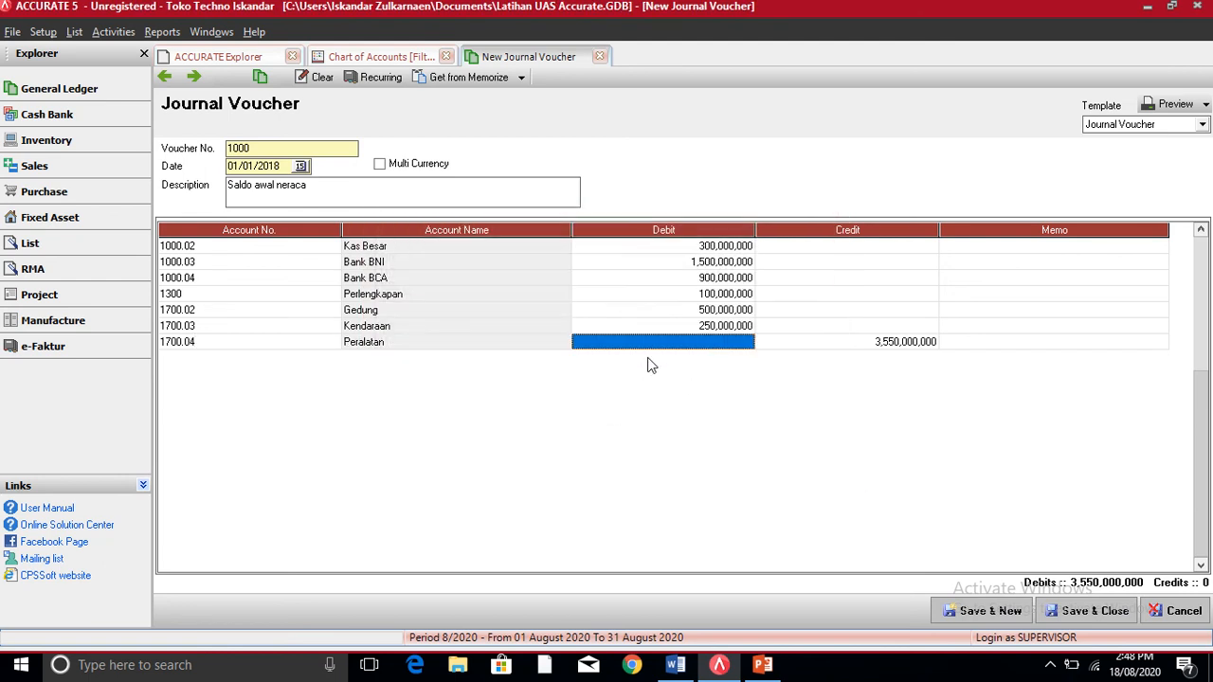
{"action": "type", "text": "50000000"}
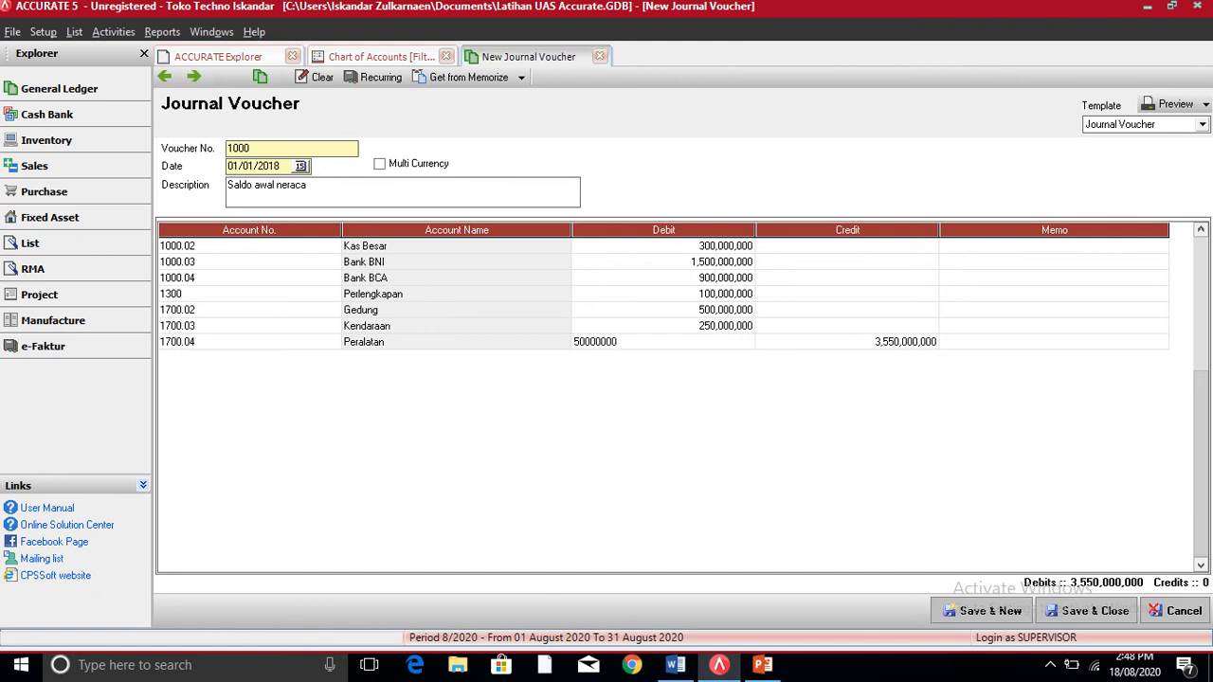
{"action": "key", "text": "Return"}
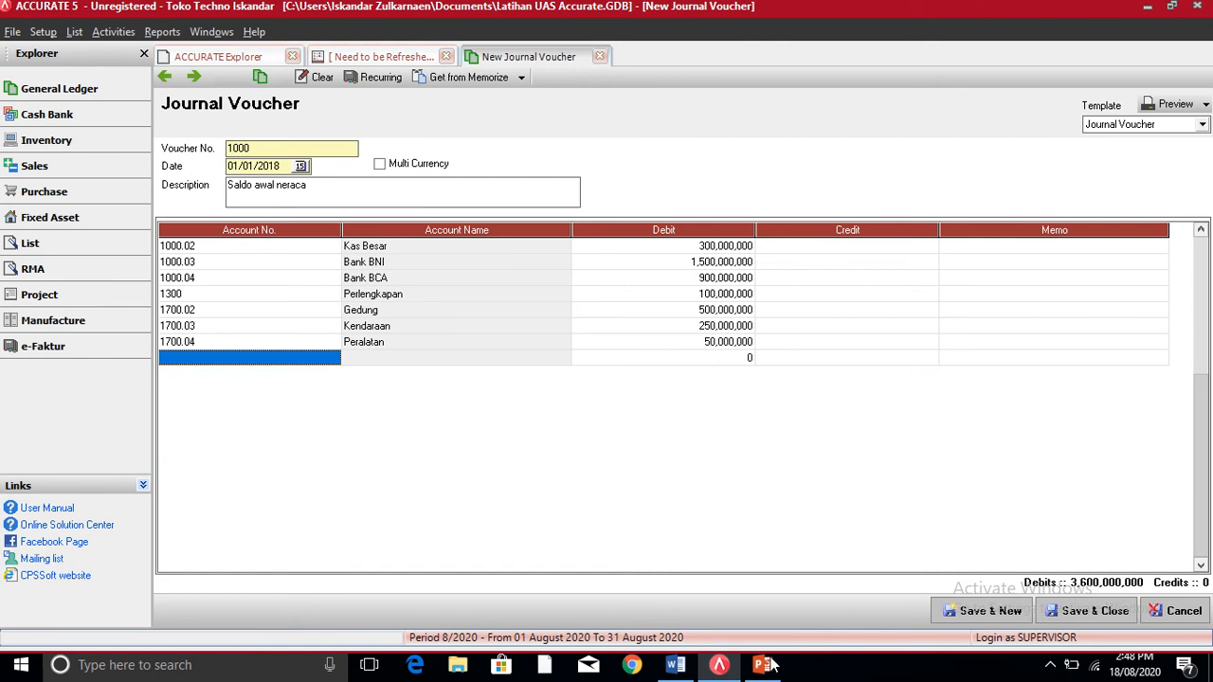
- Compare the asset rows of the balance sheet in the Word exercise with the voucher lines in ACCURATE 5
{"action": "left_click", "coordinate": [710, 668]}
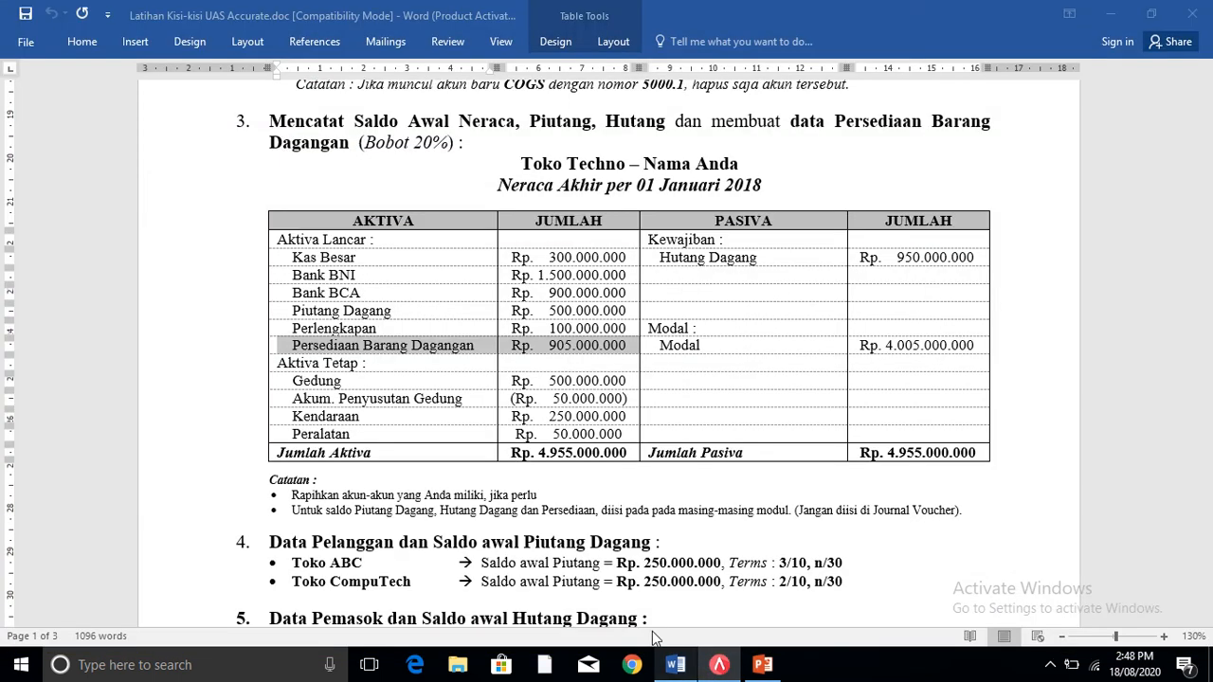
{"action": "left_click", "coordinate": [343, 268]}
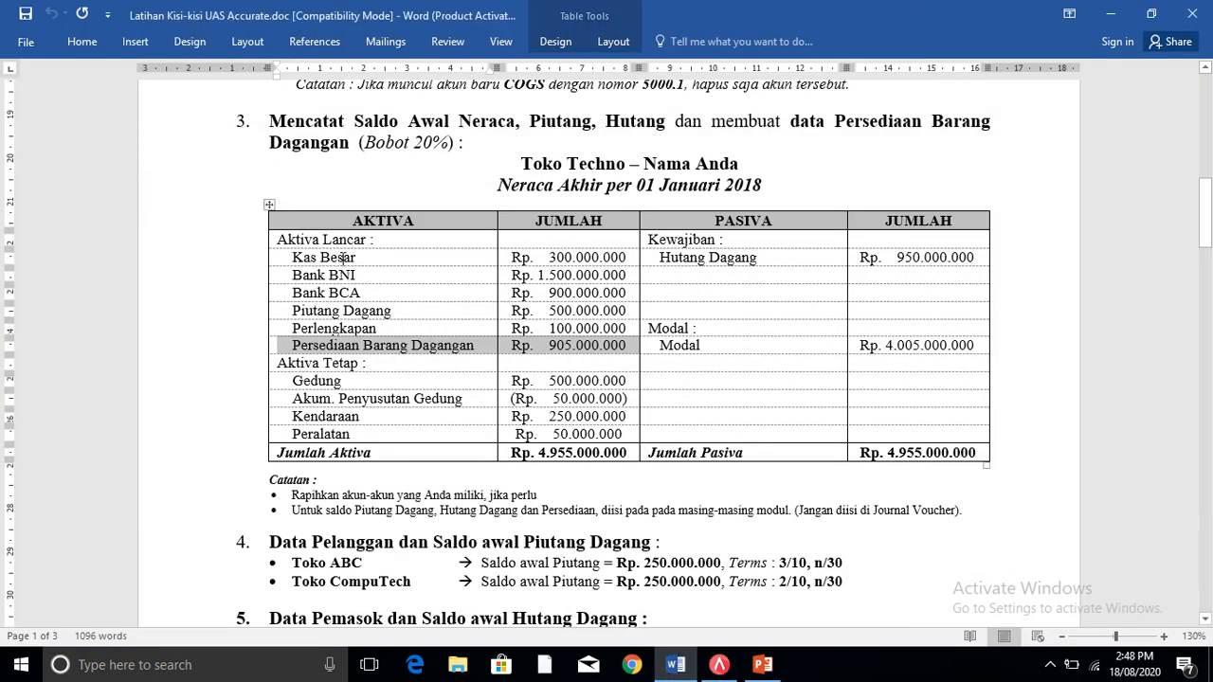
{"action": "left_click", "coordinate": [350, 276]}
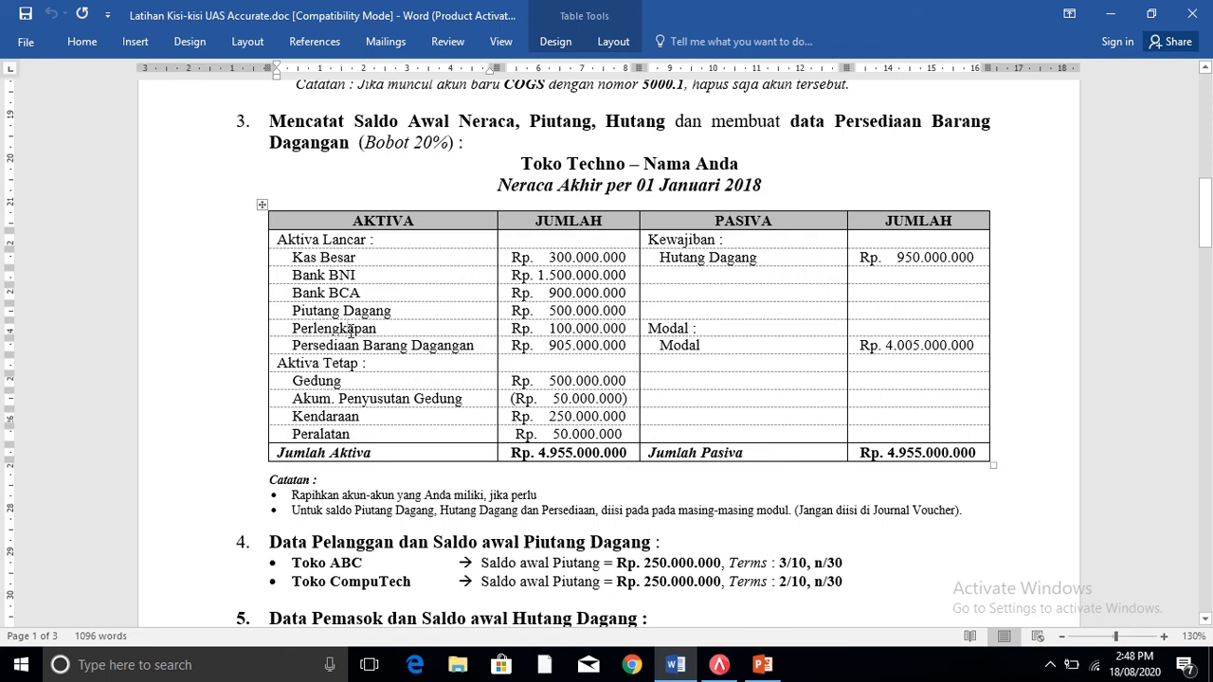
{"action": "left_click", "coordinate": [320, 381]}
{"action": "left_click", "coordinate": [723, 667]}
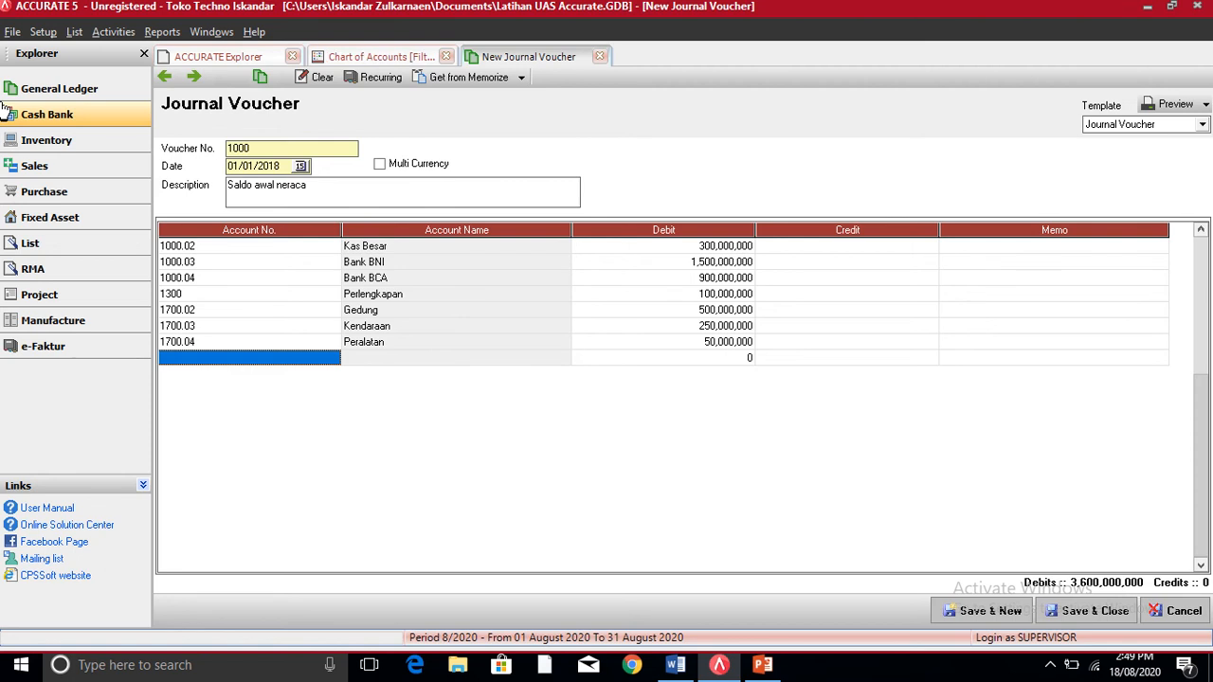
{"action": "left_click", "coordinate": [717, 667]}
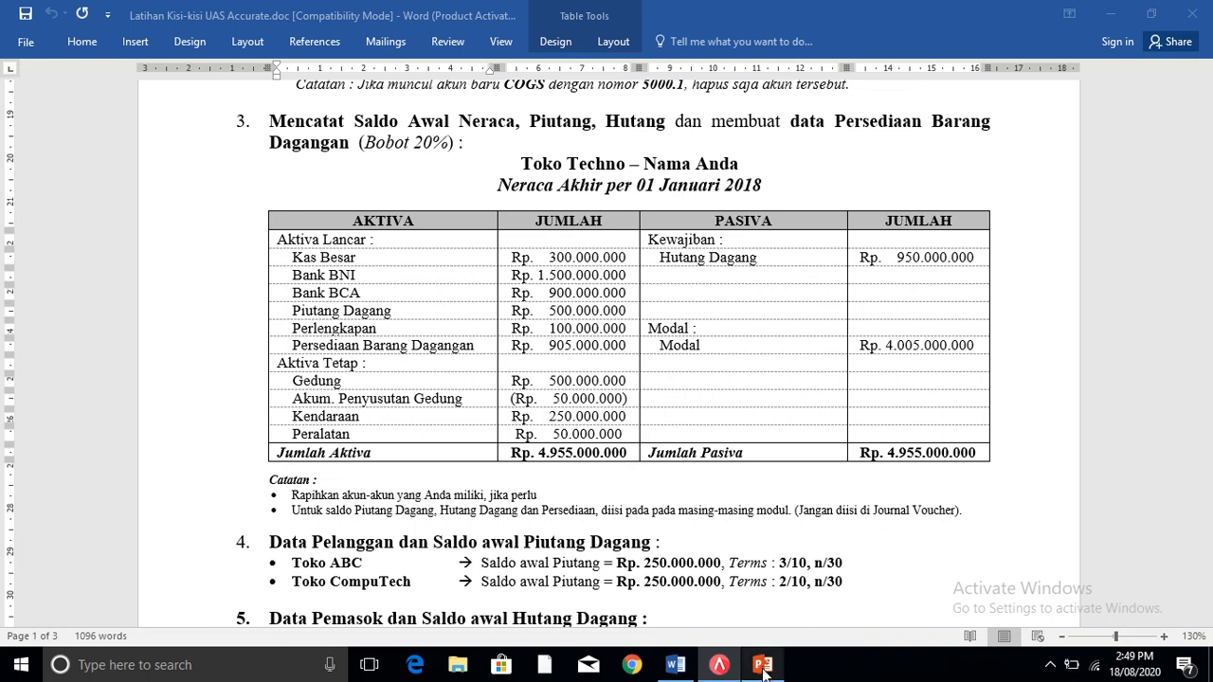
{"action": "left_click", "coordinate": [720, 665]}
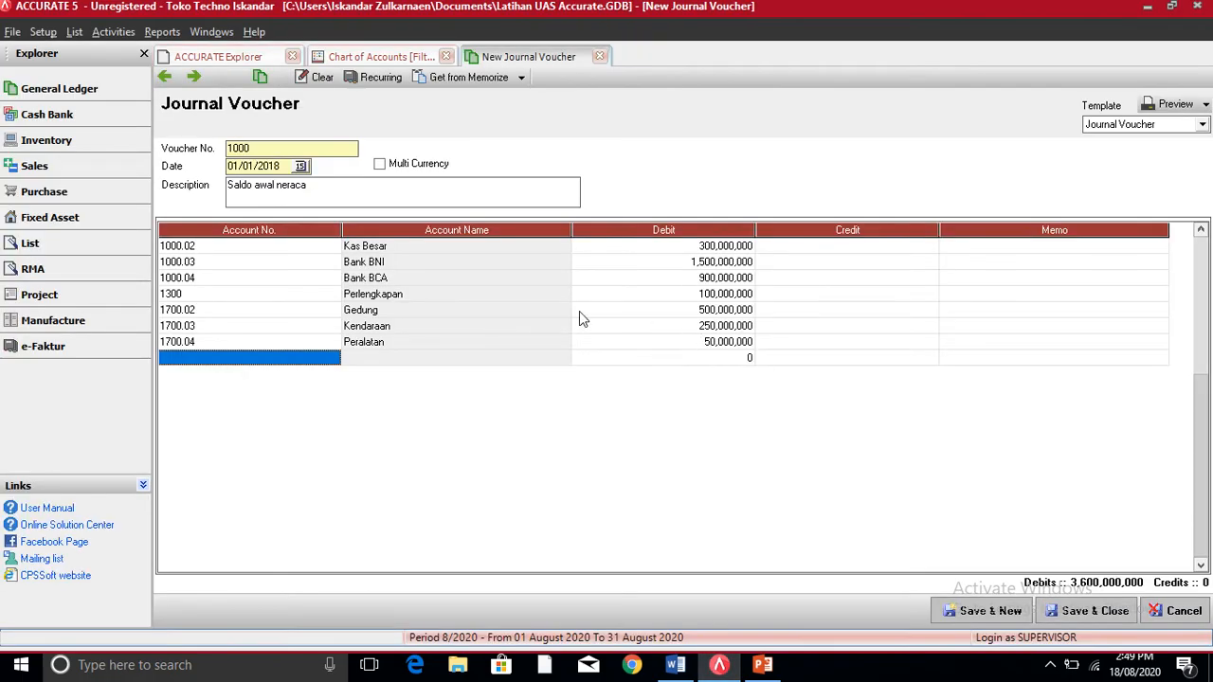
{"action": "left_click", "coordinate": [317, 366]}
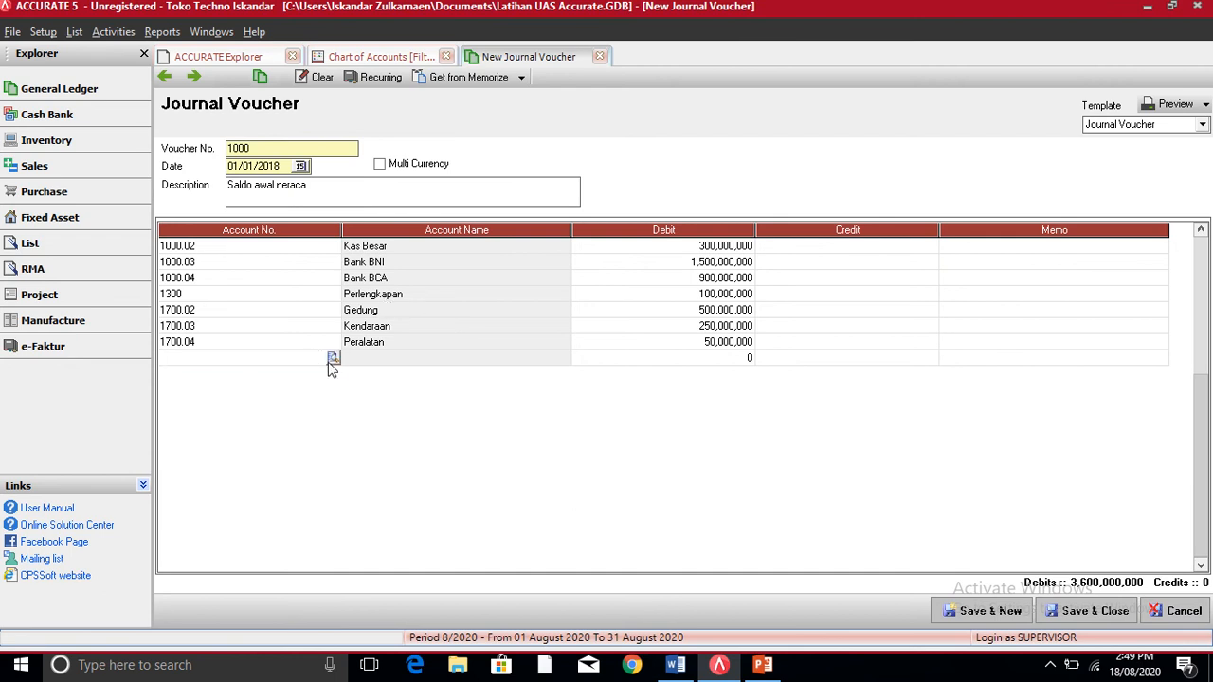
{"action": "left_click", "coordinate": [332, 358]}
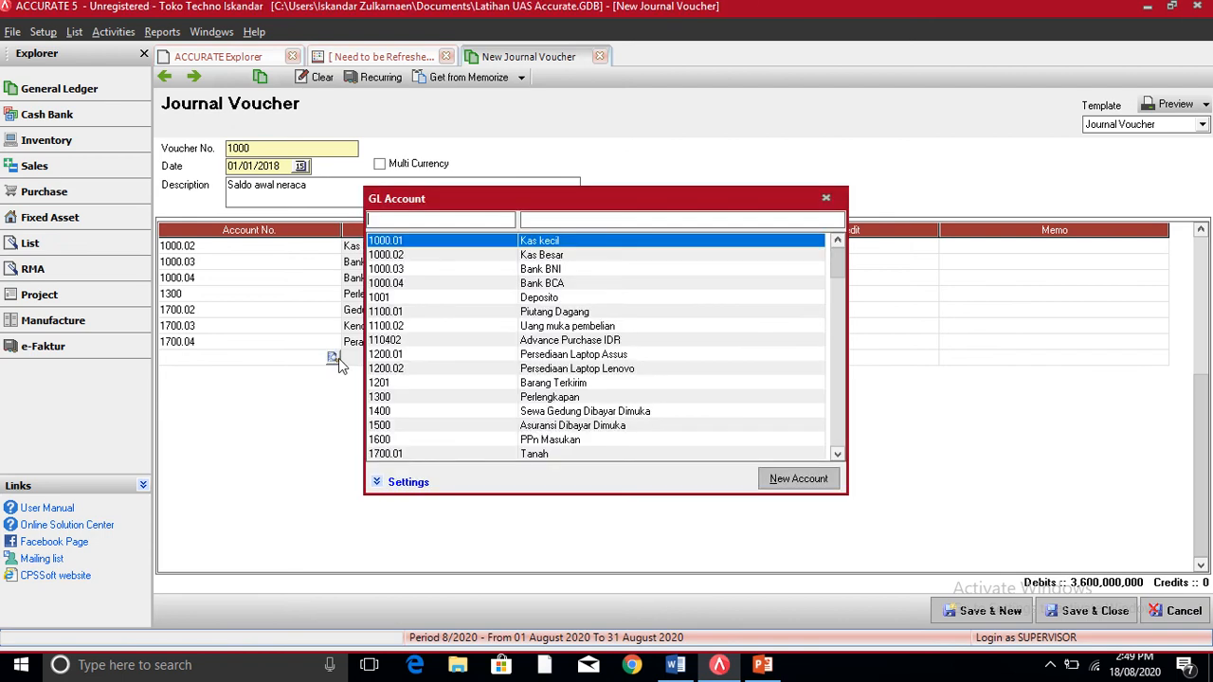
{"action": "left_click", "coordinate": [826, 198]}
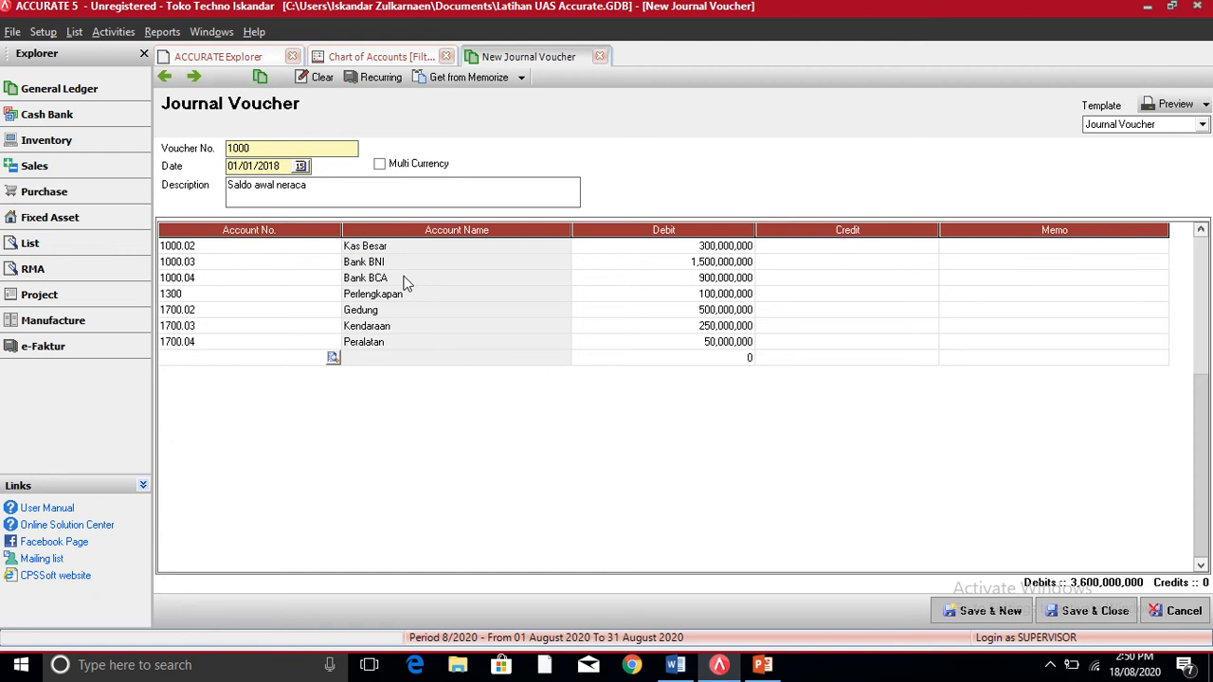
- Add account 310001 OPENING BALANCE EQUITY to the voucher's eighth line with a credit of 3,600,000,000
{"action": "left_click", "coordinate": [331, 358]}
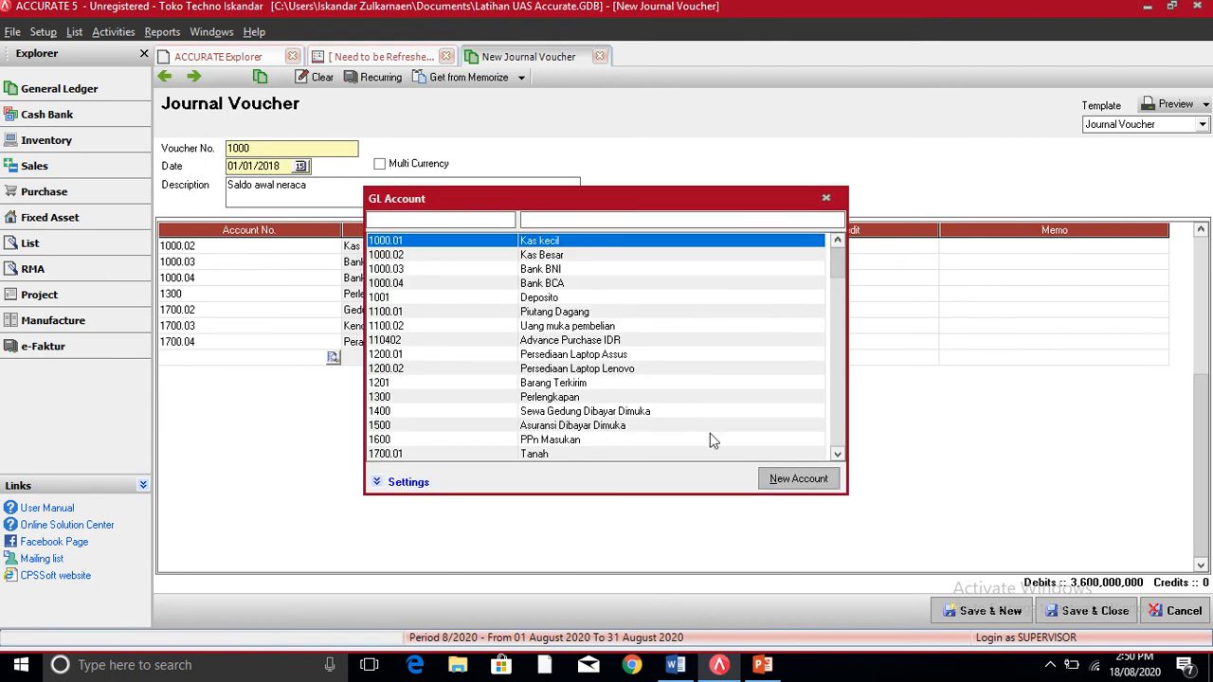
{"action": "left_click", "coordinate": [839, 455]}
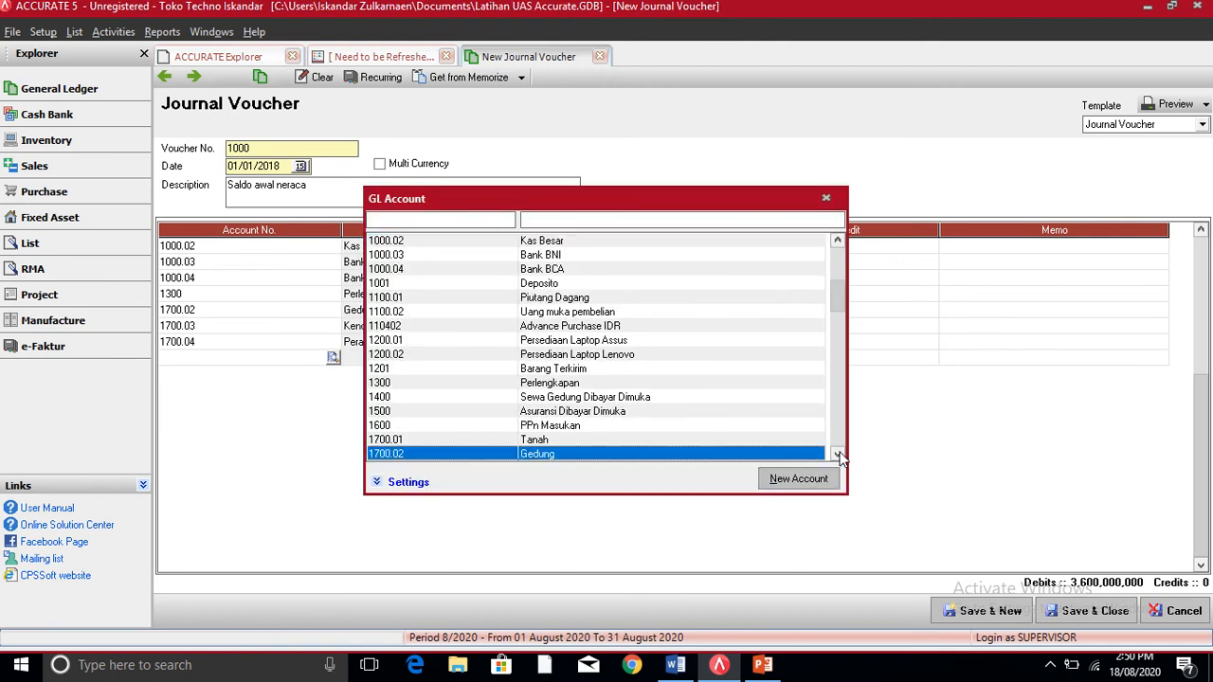
{"action": "left_click", "coordinate": [838, 455]}
{"action": "left_click", "coordinate": [839, 455]}
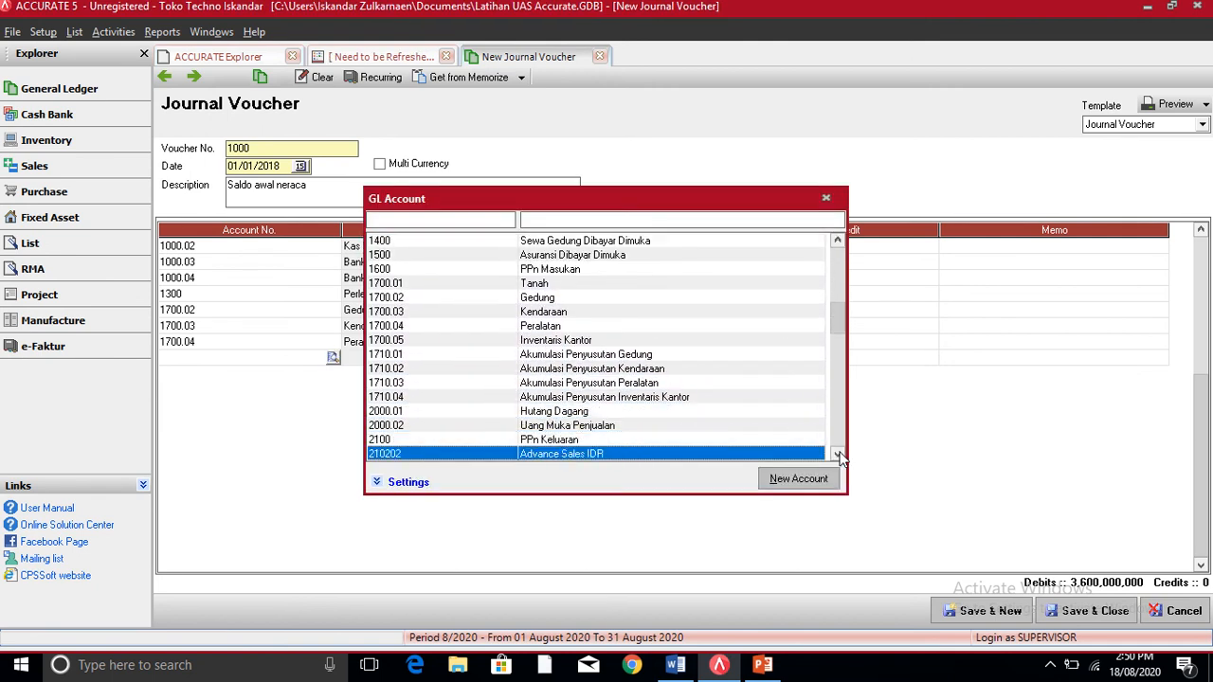
{"action": "left_click", "coordinate": [839, 455]}
{"action": "left_click", "coordinate": [839, 455]}
{"action": "left_click", "coordinate": [839, 455]}
{"action": "left_click", "coordinate": [838, 455]}
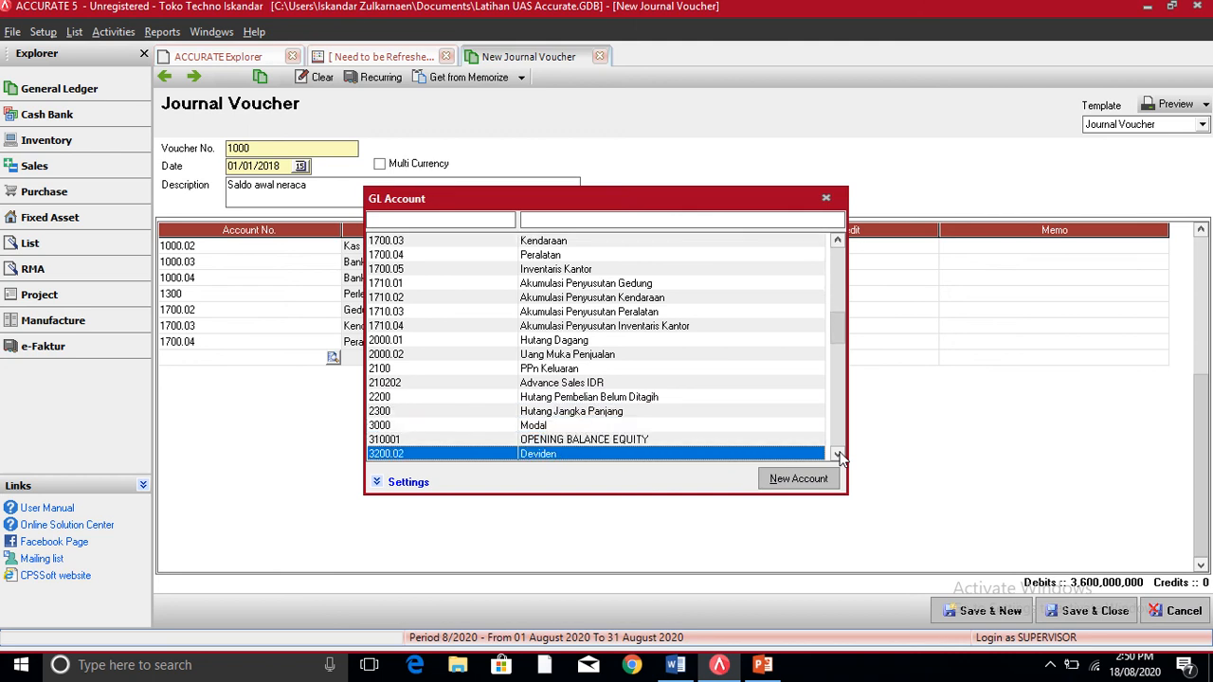
{"action": "left_click", "coordinate": [838, 455]}
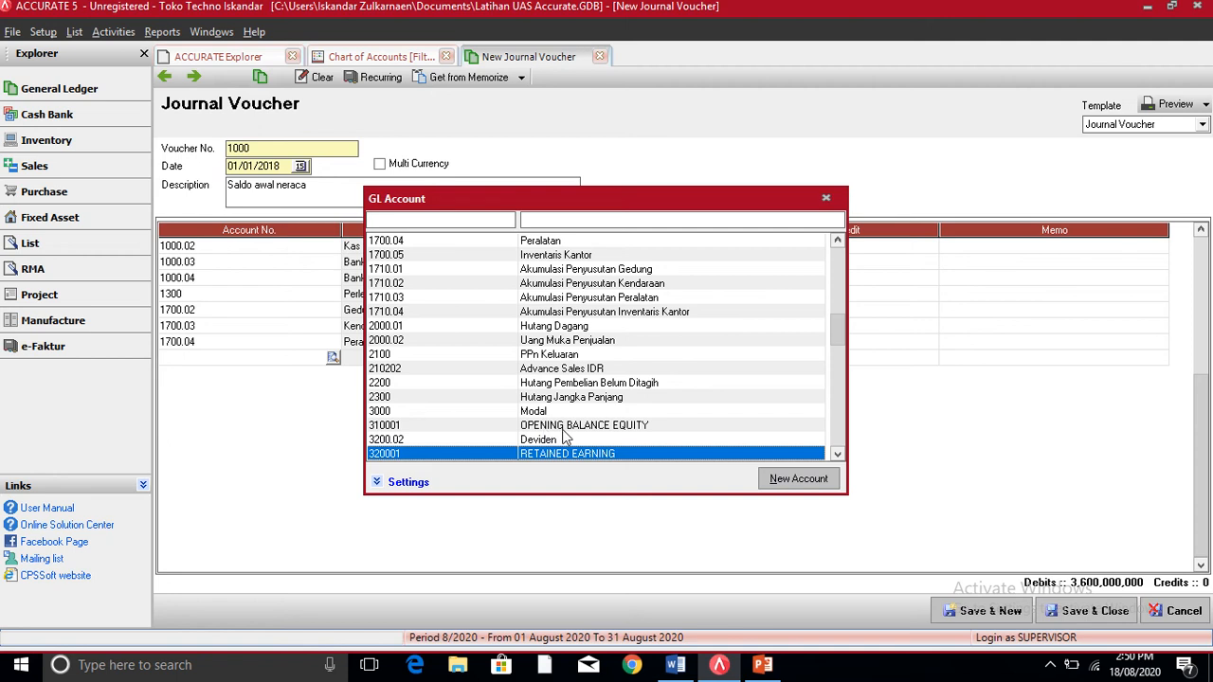
{"action": "left_click", "coordinate": [598, 428]}
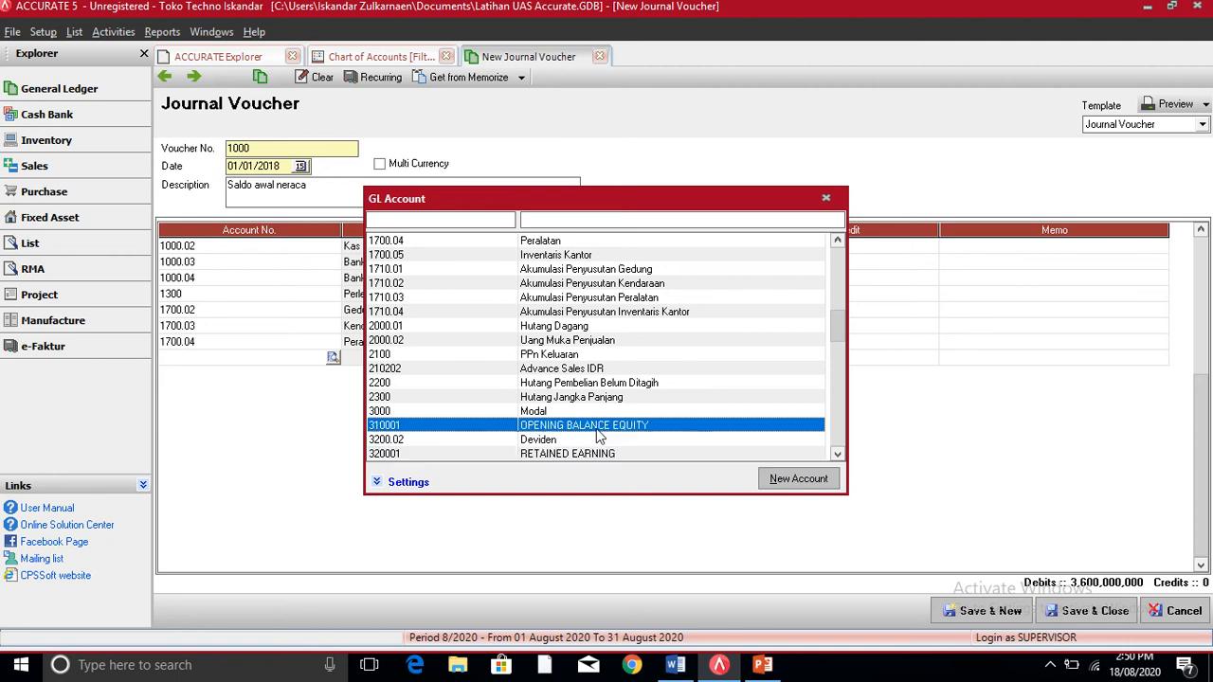
{"action": "double_click", "coordinate": [598, 428]}
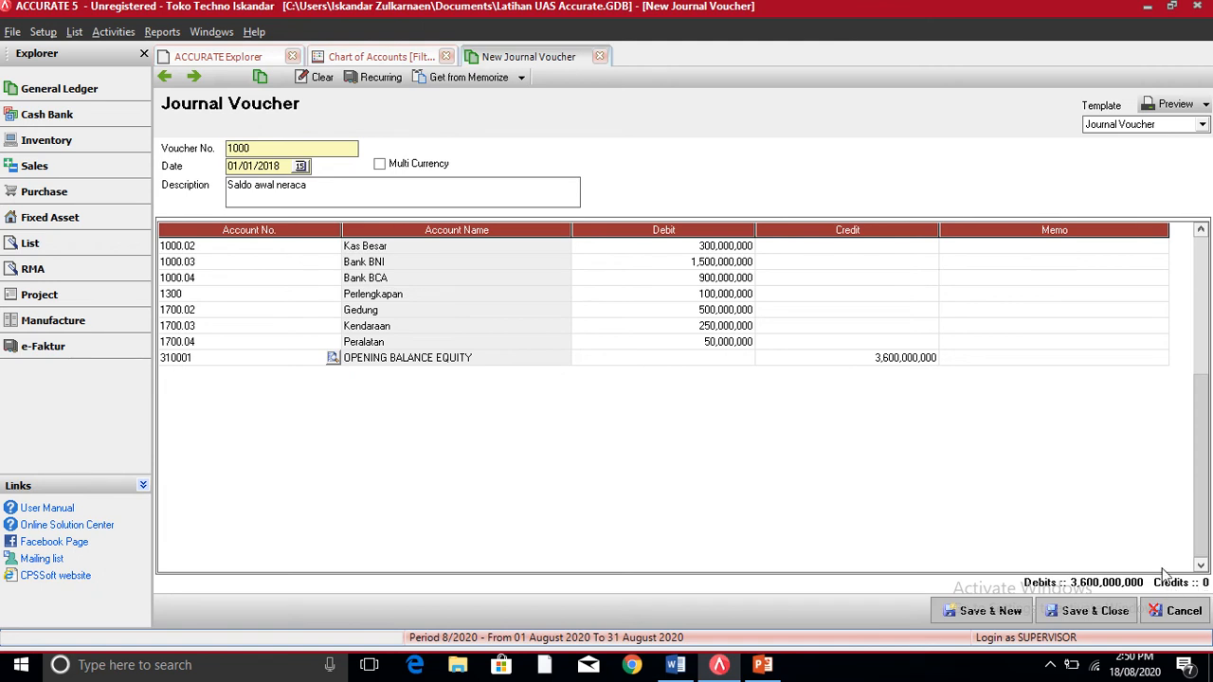
{"action": "key", "text": "Down"}
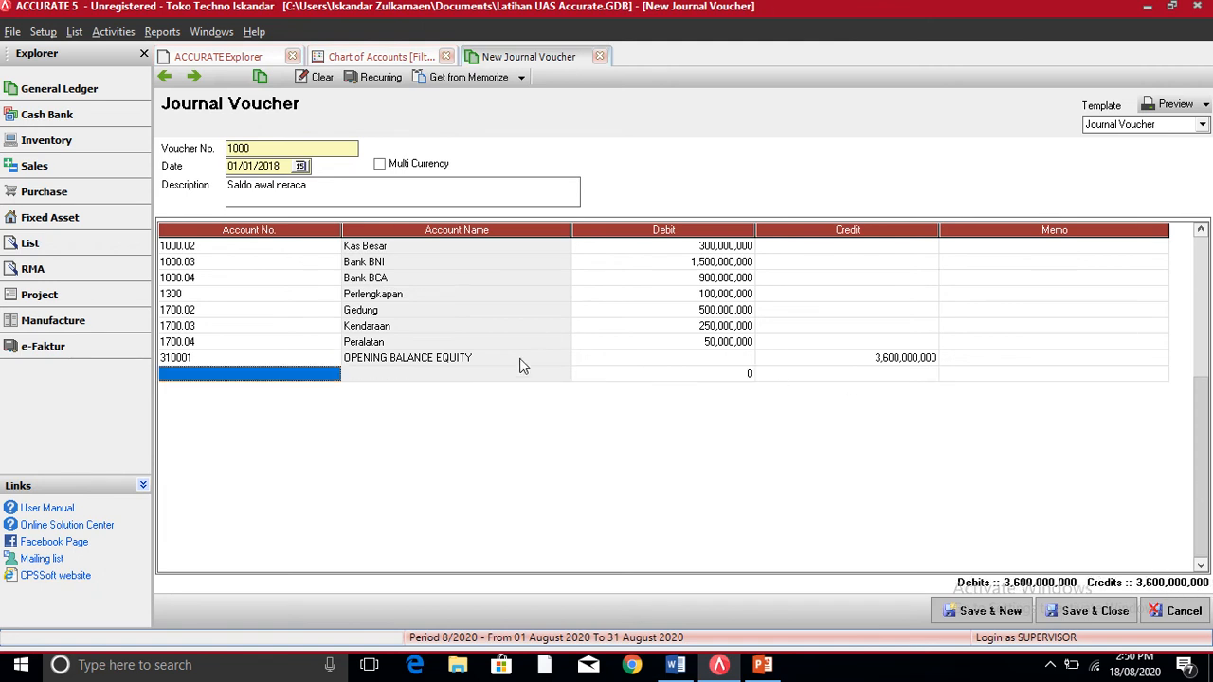
- Compare the voucher's OPENING BALANCE EQUITY line with the balance sheet in the Word exercise, returning to ACCURATE 5
{"action": "left_click", "coordinate": [424, 361]}
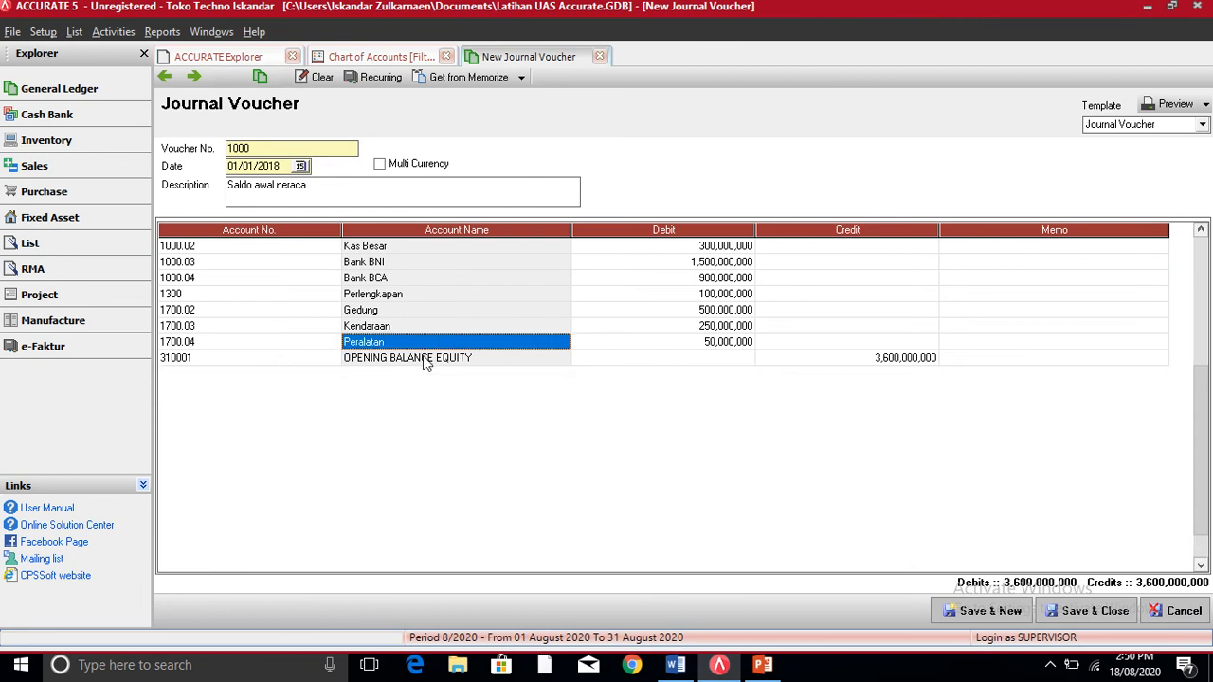
{"action": "left_click", "coordinate": [426, 361]}
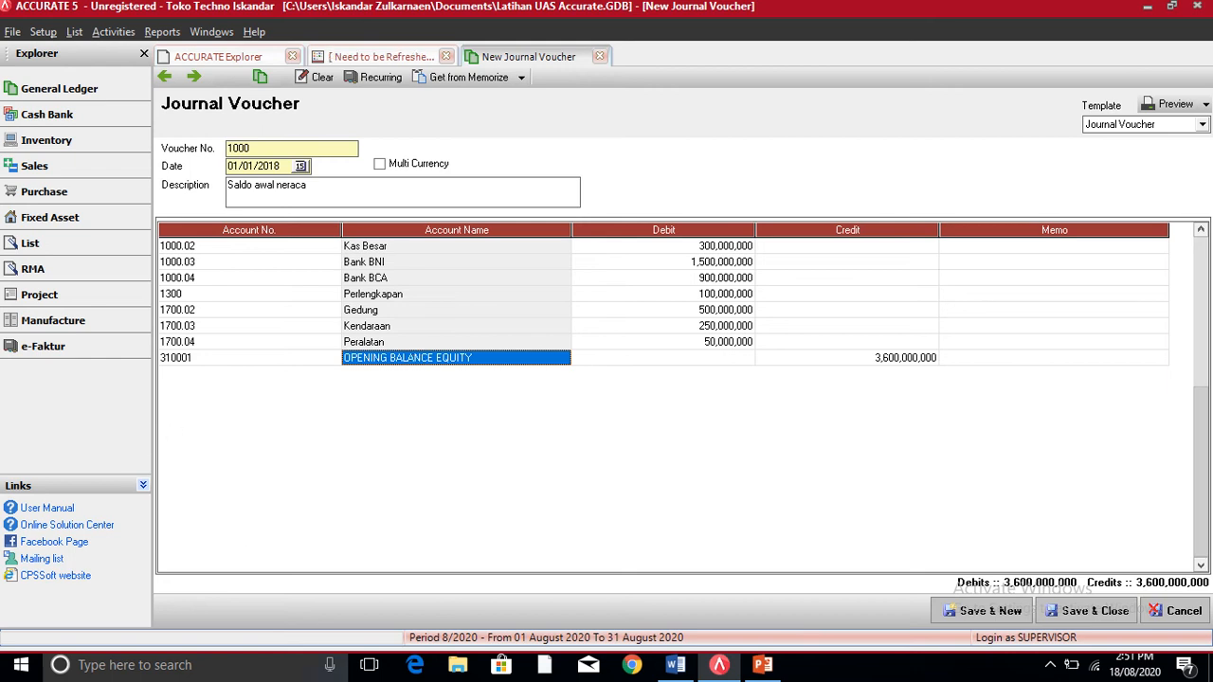
{"action": "left_click", "coordinate": [719, 665]}
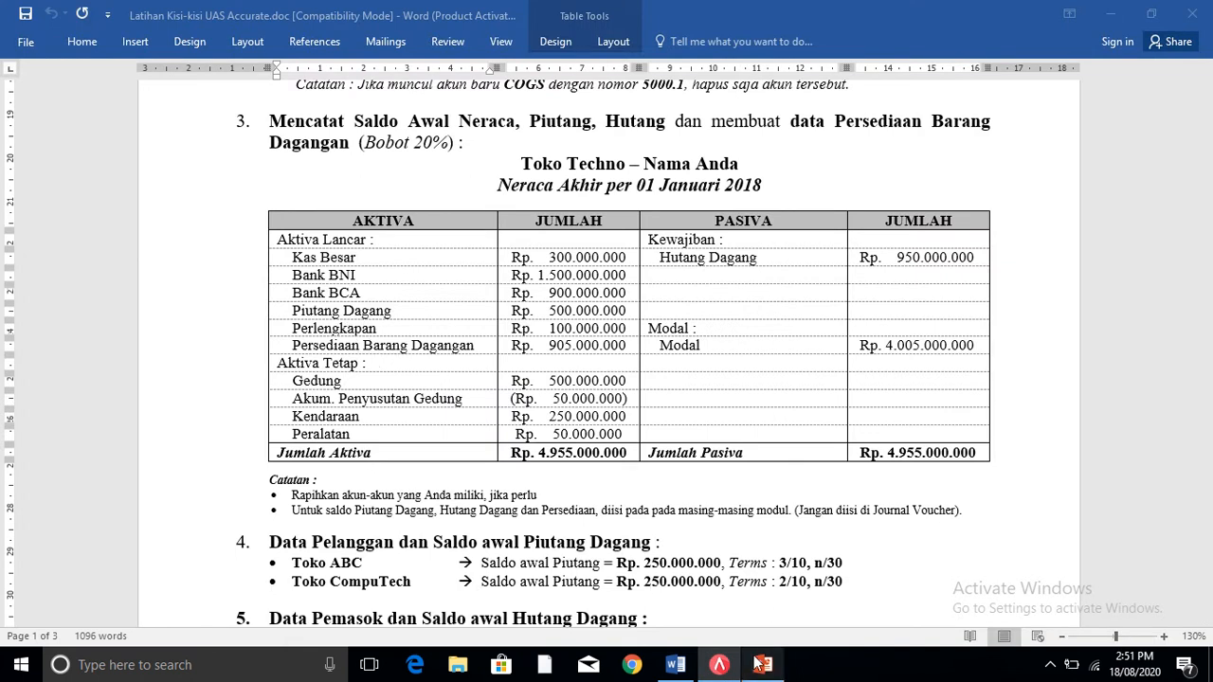
{"action": "left_click", "coordinate": [722, 667]}
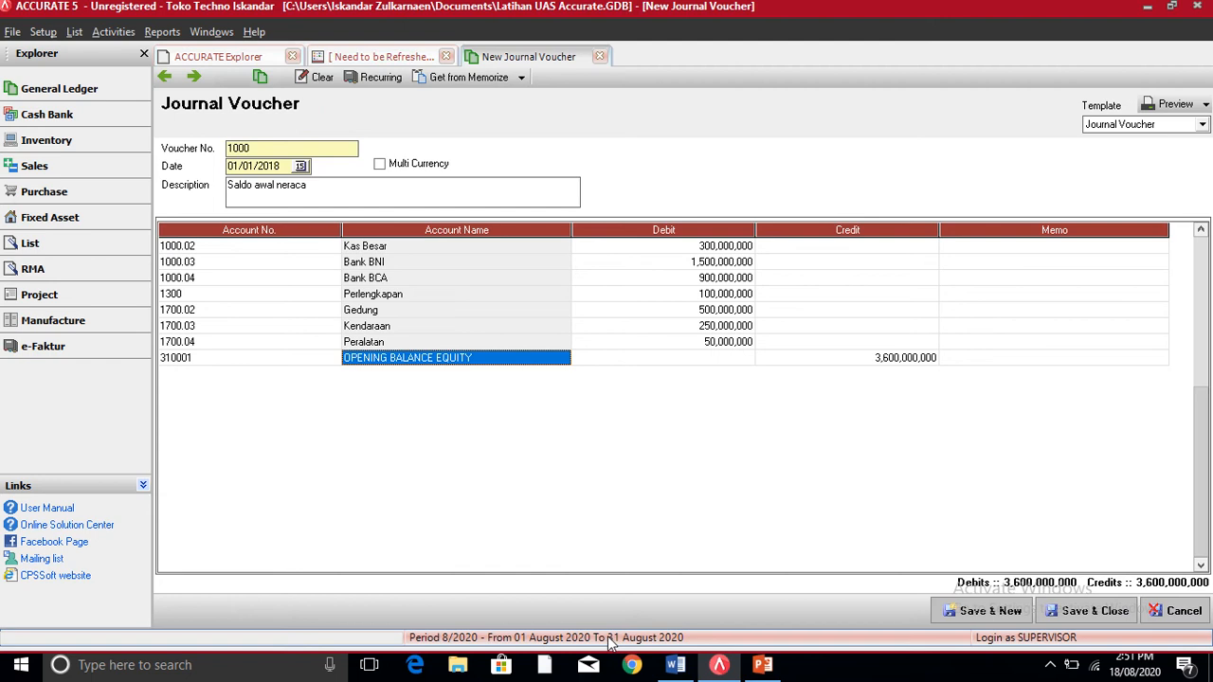
- Check the Akum. Penyusutan Gedung row in the Word exercise, then add account 1710.01 Akumulasi Penyusutan Gedung in ACCURATE 5 with a credit of 50,000,000
{"action": "key", "text": "Down"}
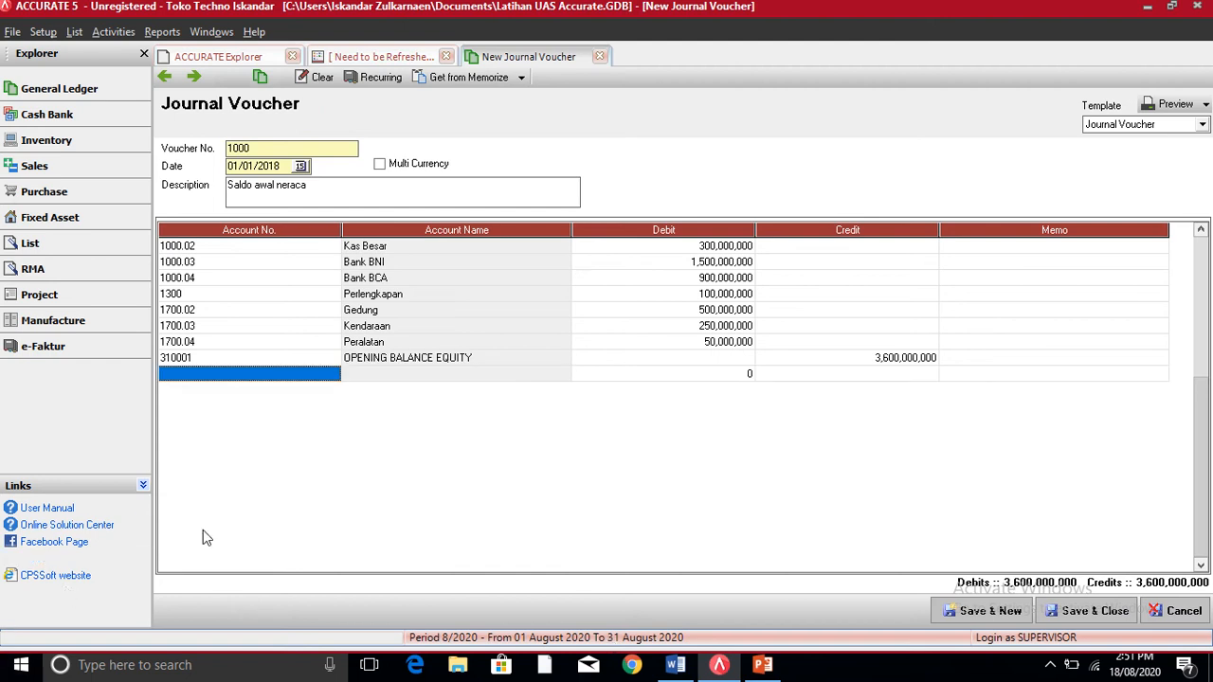
{"action": "left_click", "coordinate": [302, 378]}
{"action": "left_click", "coordinate": [333, 374]}
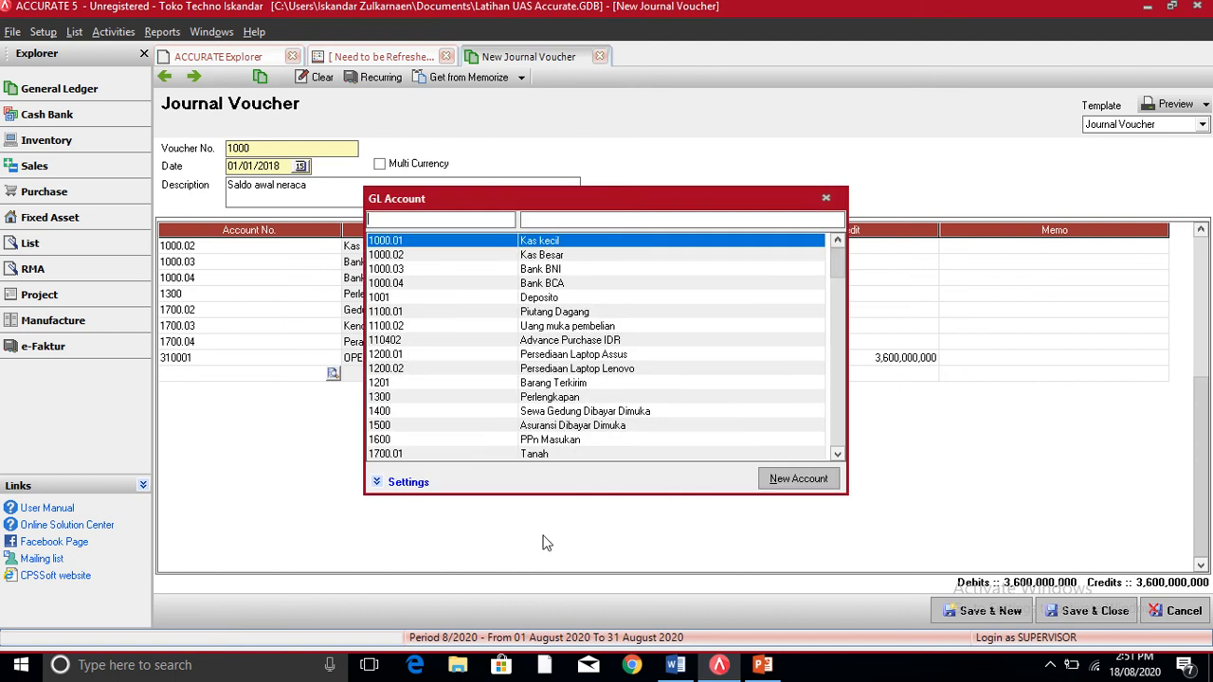
{"action": "left_click", "coordinate": [722, 666]}
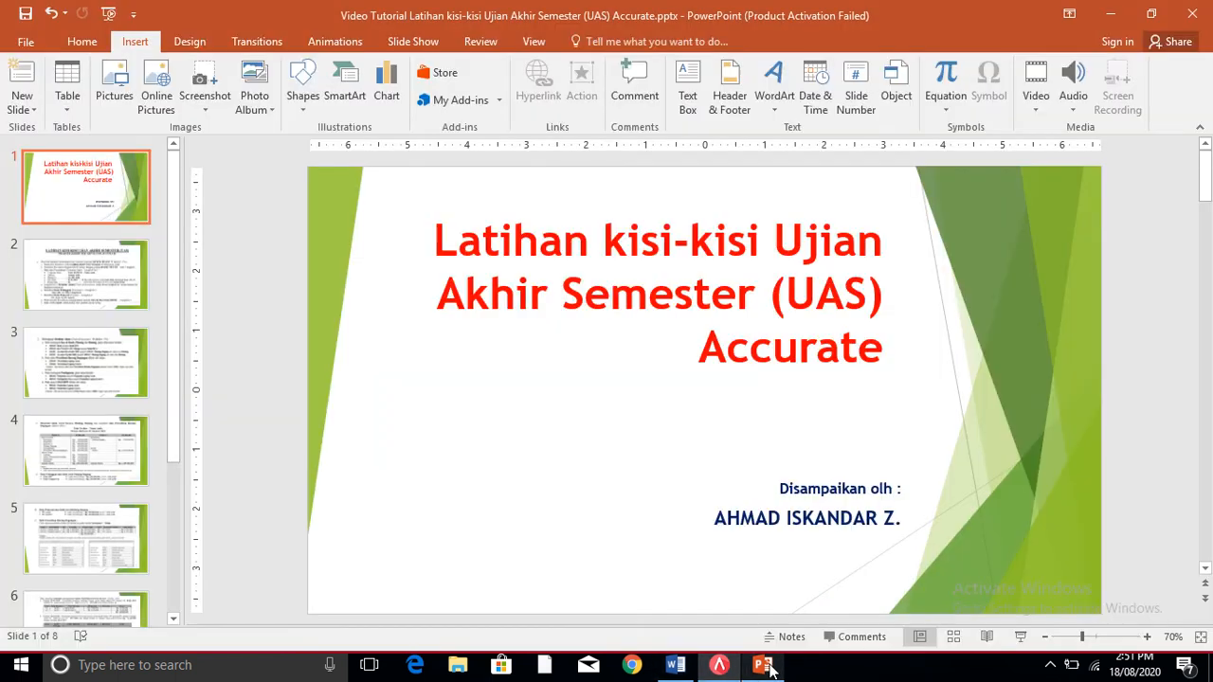
{"action": "left_click", "coordinate": [722, 666]}
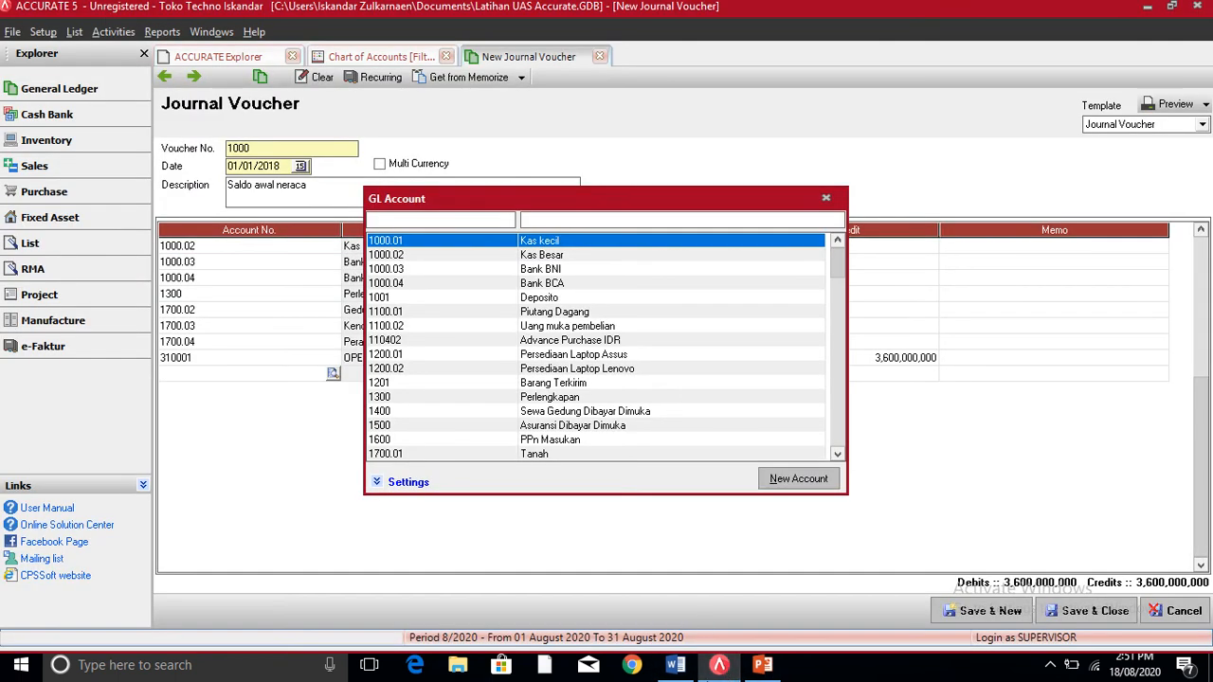
{"action": "left_click", "coordinate": [676, 668]}
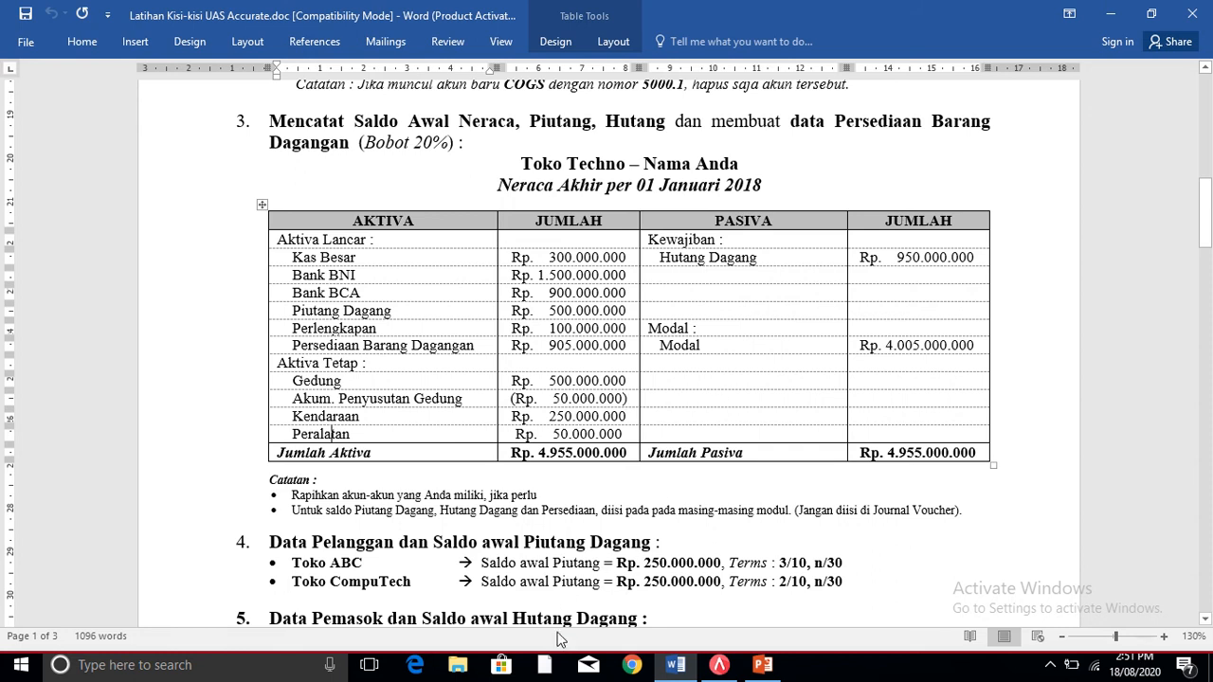
{"action": "left_click", "coordinate": [720, 665]}
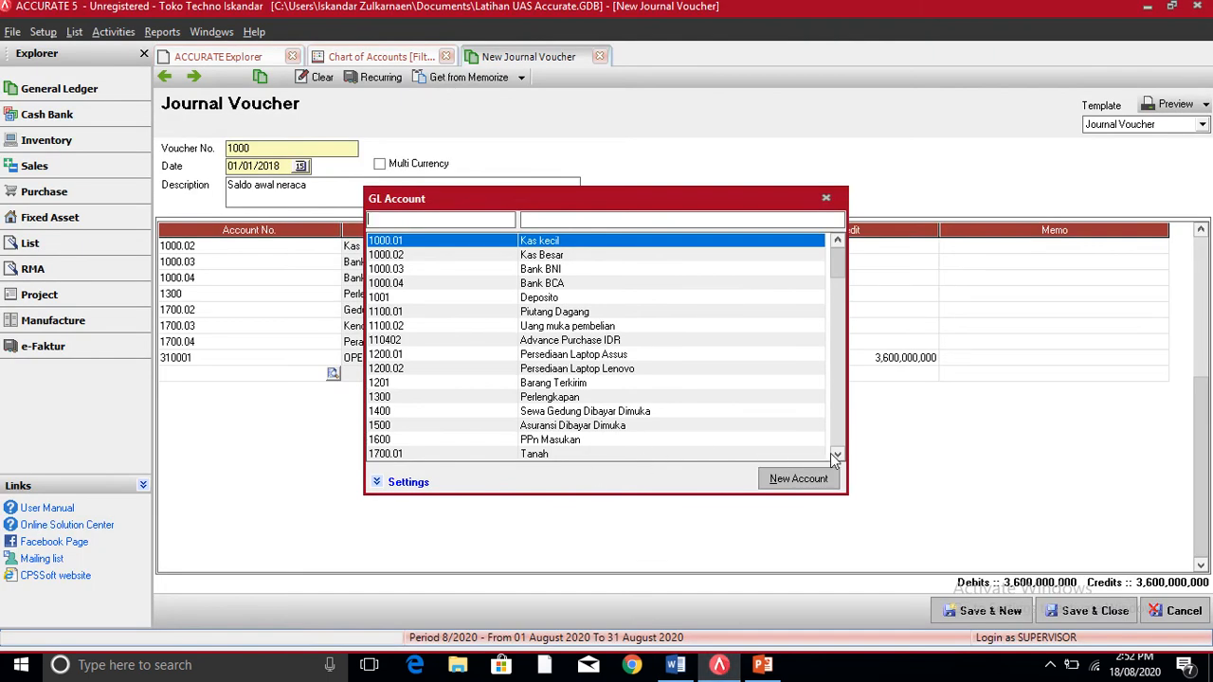
{"action": "scroll", "coordinate": [848, 461], "scroll_direction": "down", "scroll_amount": 20}
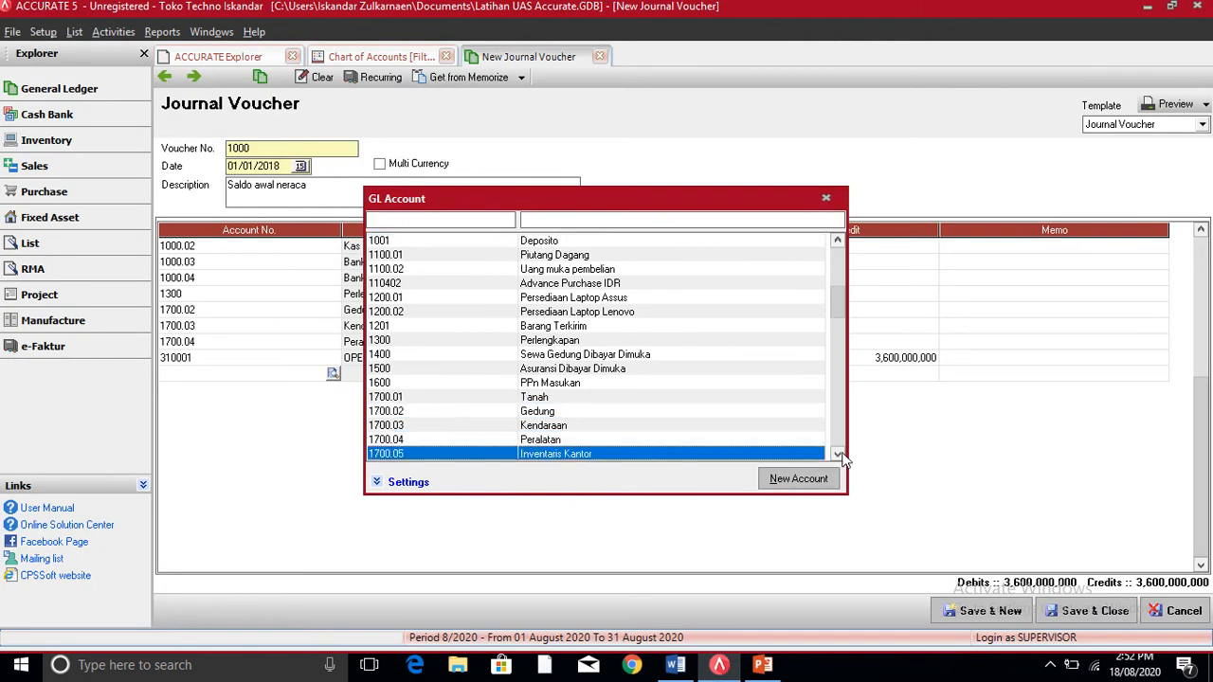
{"action": "double_click", "coordinate": [643, 427]}
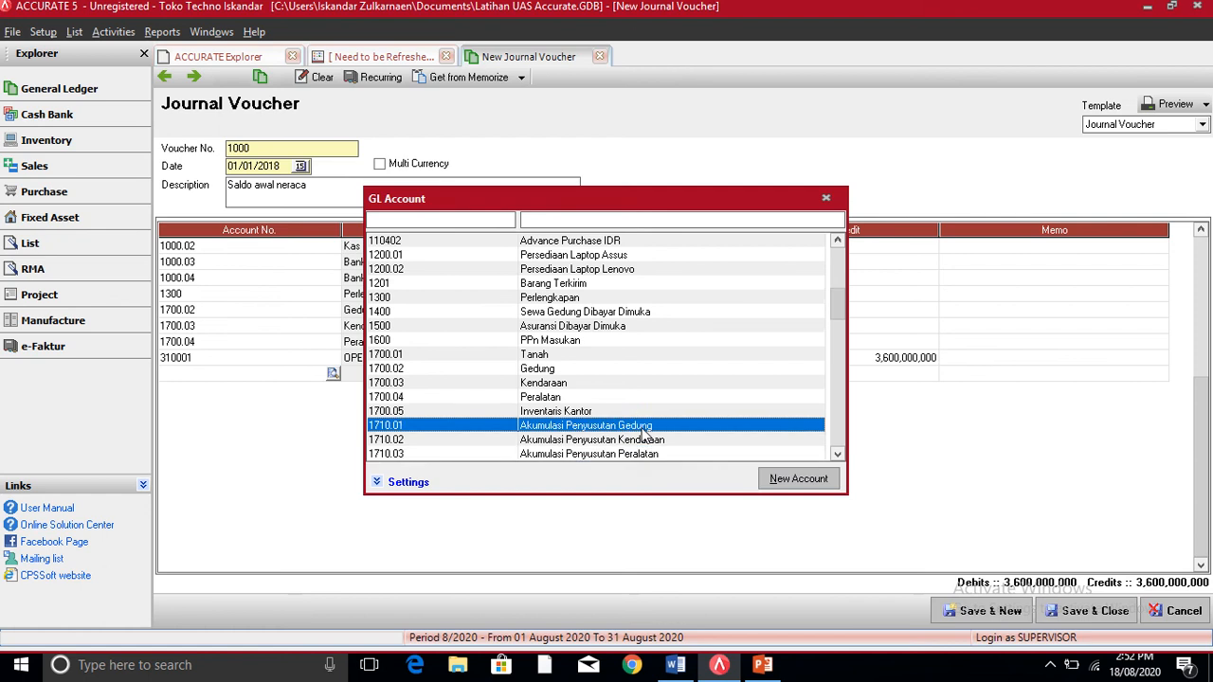
{"action": "left_click", "coordinate": [910, 377]}
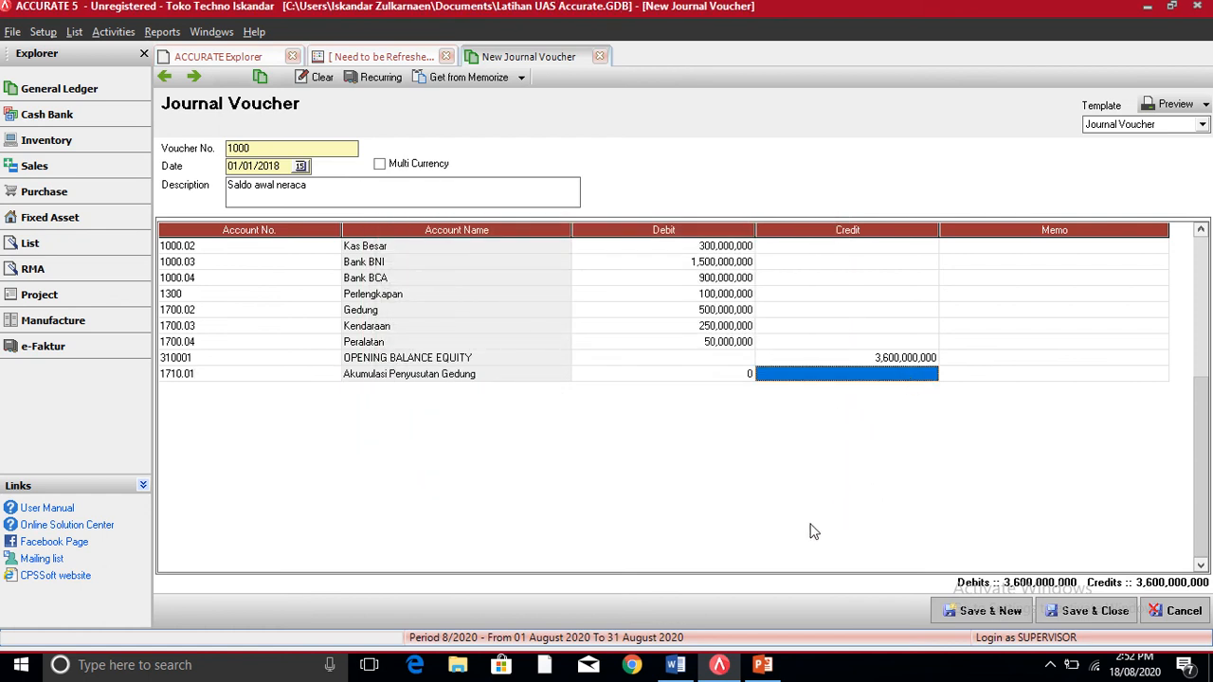
{"action": "type", "text": "50"}
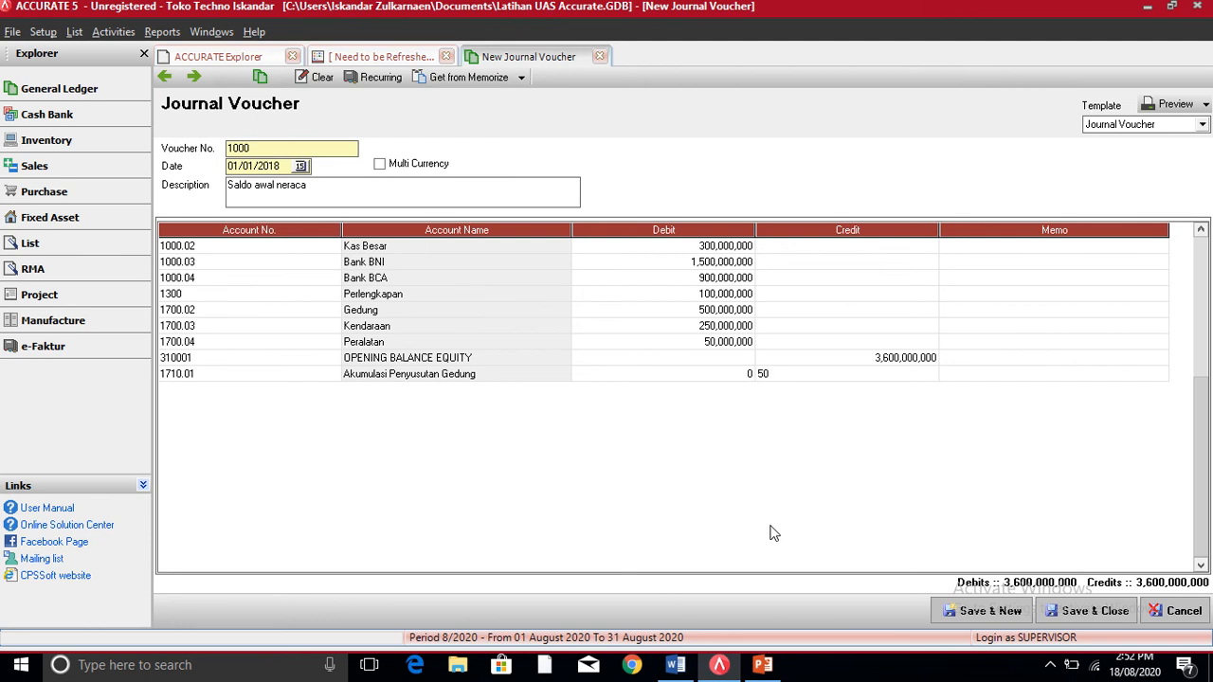
{"action": "type", "text": "000000"}
{"action": "key", "text": "Return"}
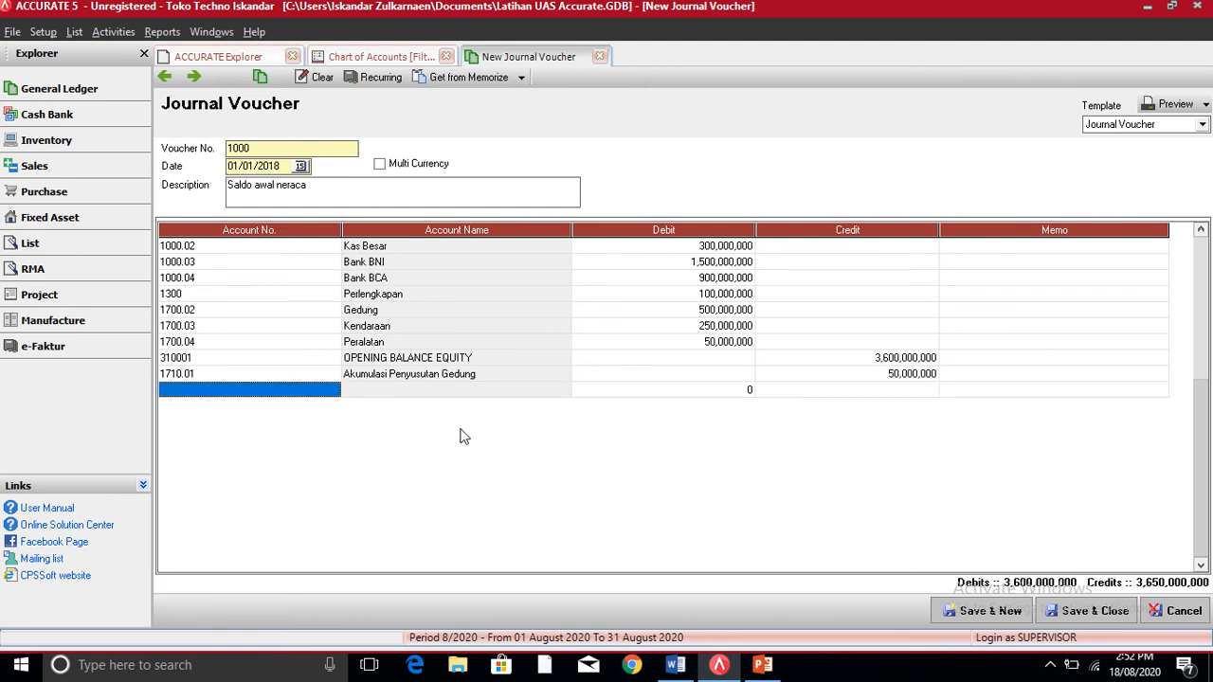
- Check the Modal row in the Word exercise, then add account 3000 Modal to the ACCURATE 5 voucher with a credit of 4,005,000,000
{"action": "left_click", "coordinate": [719, 665]}
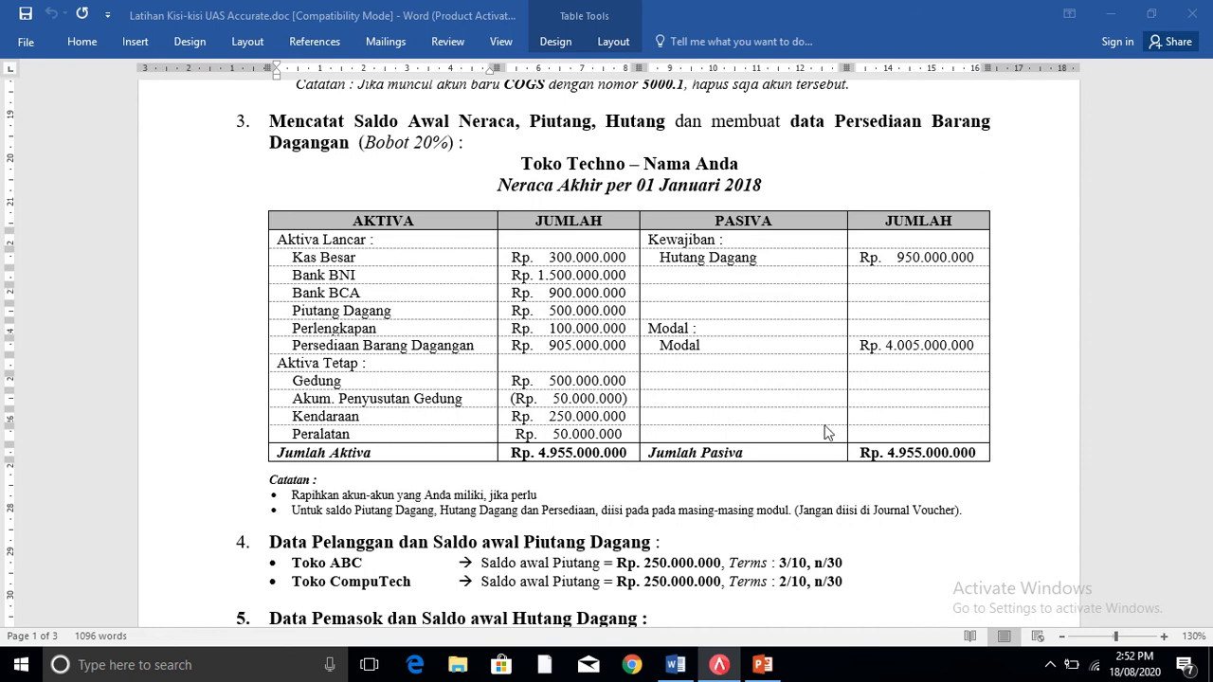
{"action": "left_click", "coordinate": [719, 664]}
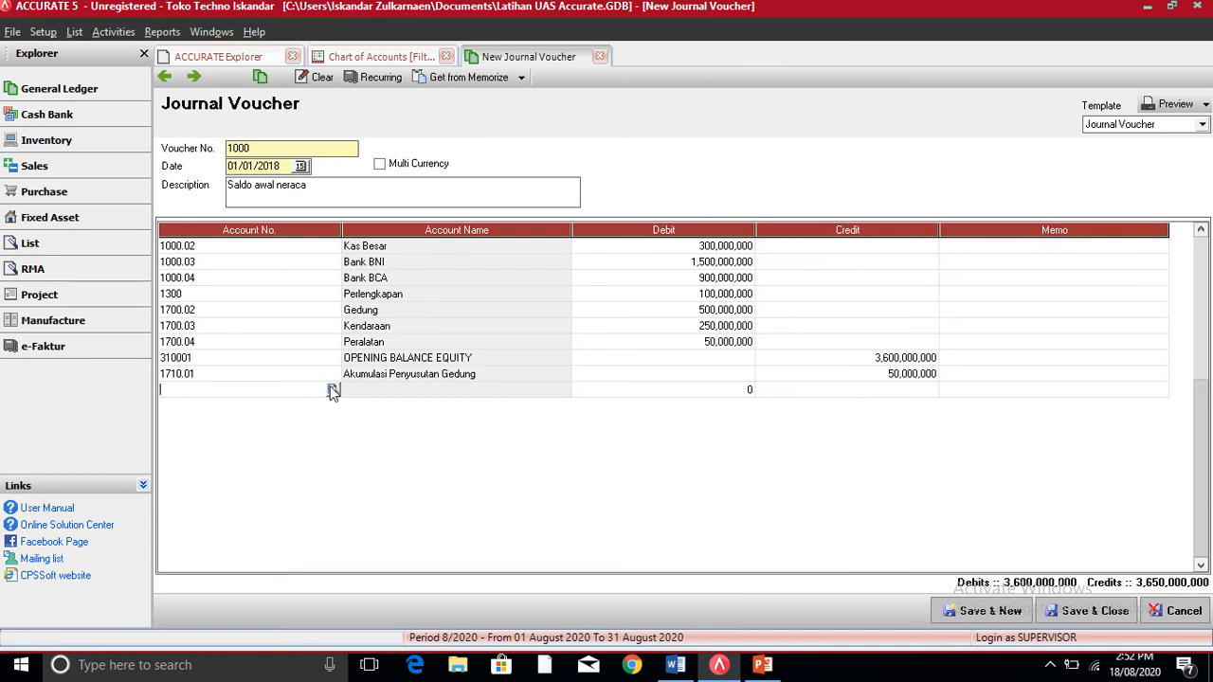
{"action": "left_click", "coordinate": [330, 390]}
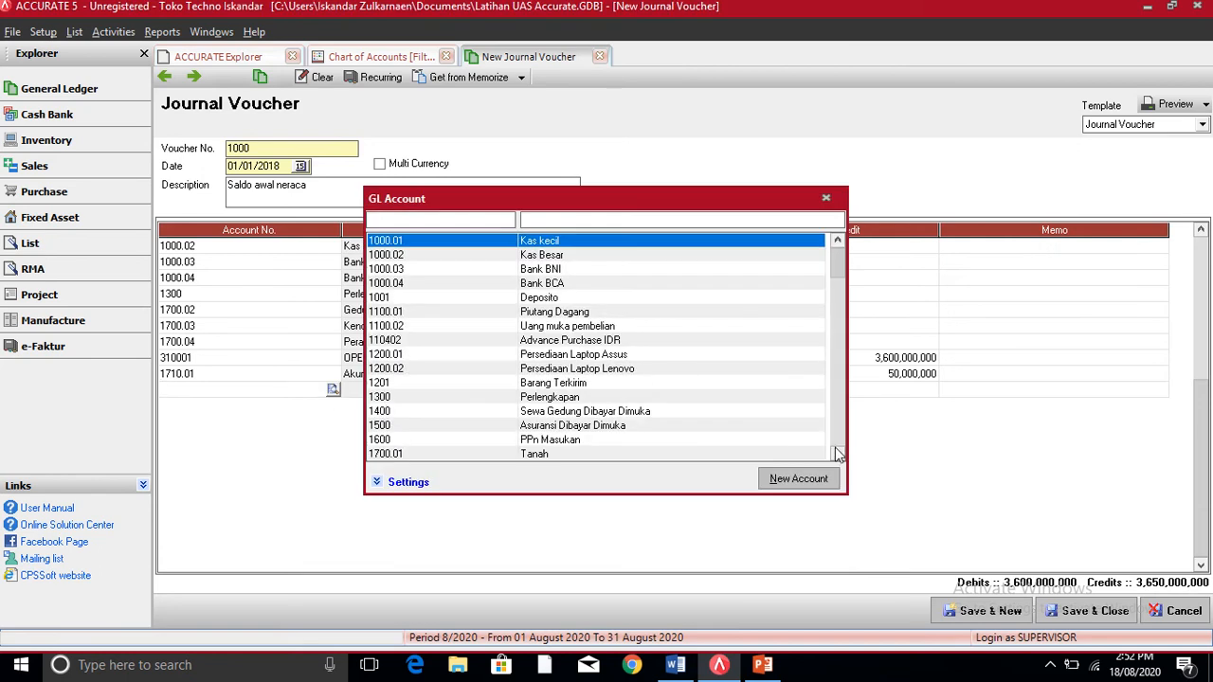
{"action": "left_click", "coordinate": [838, 460]}
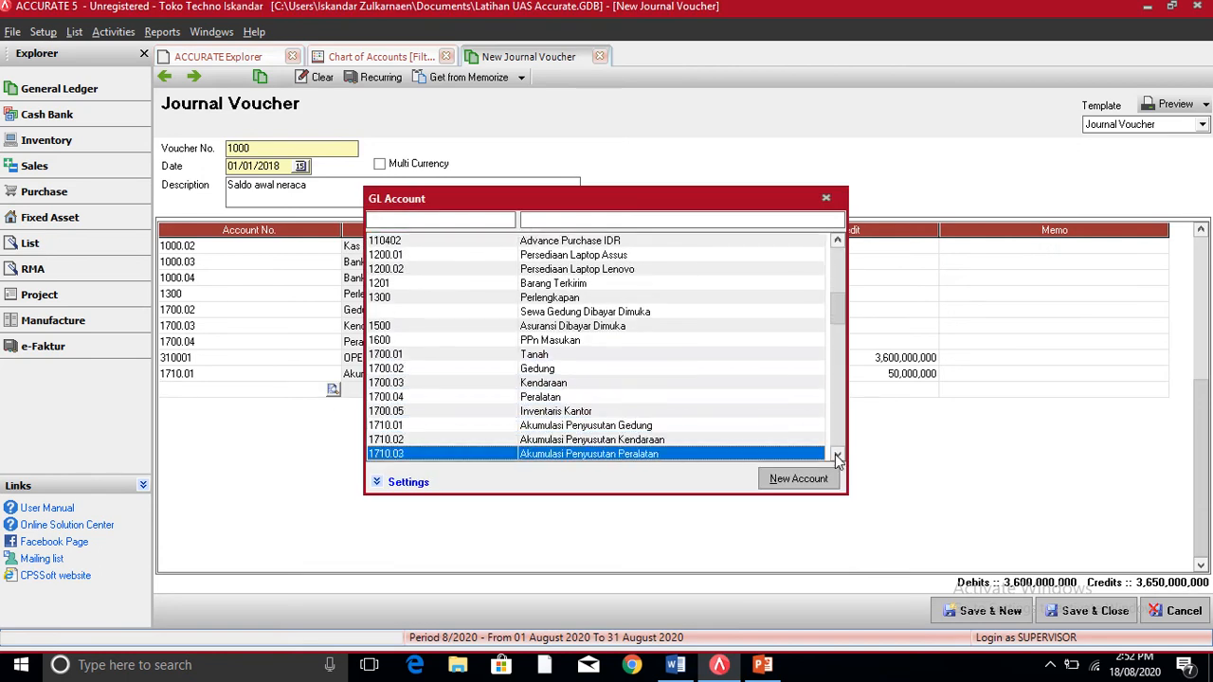
{"action": "left_click", "coordinate": [838, 459]}
{"action": "left_click", "coordinate": [838, 460]}
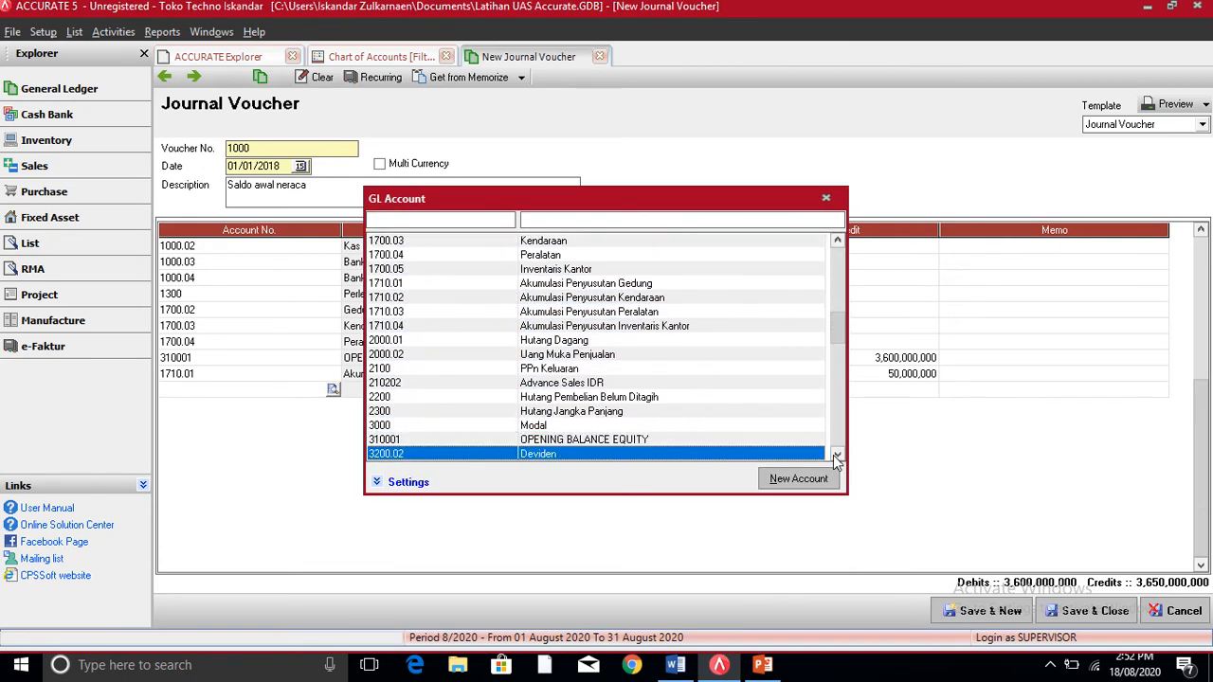
{"action": "double_click", "coordinate": [535, 426]}
{"action": "left_click", "coordinate": [917, 396]}
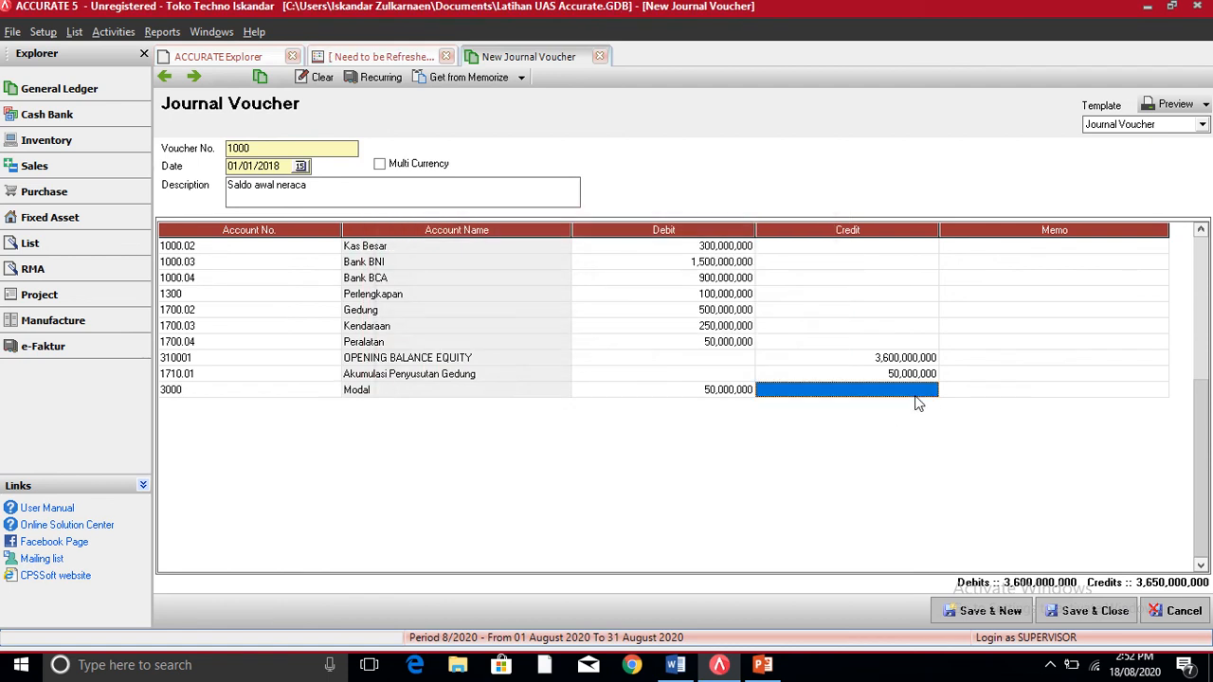
{"action": "type", "text": "4,00"}
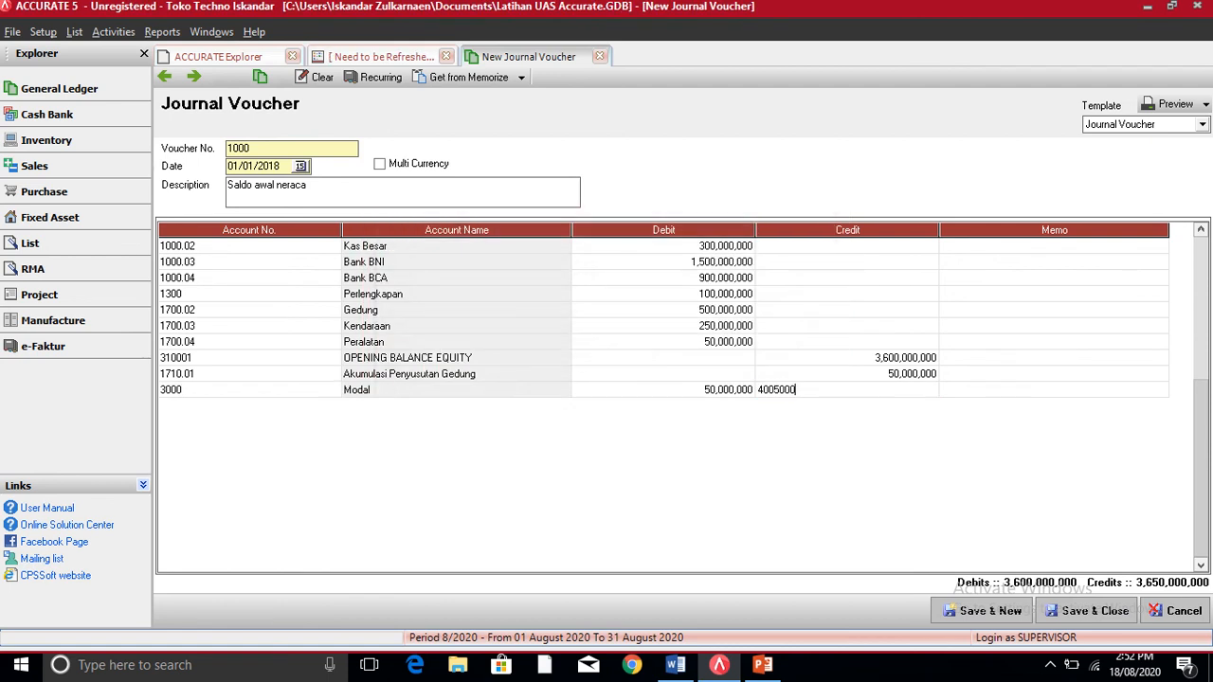
{"action": "type", "text": "5,000,000"}
{"action": "key", "text": "Return"}
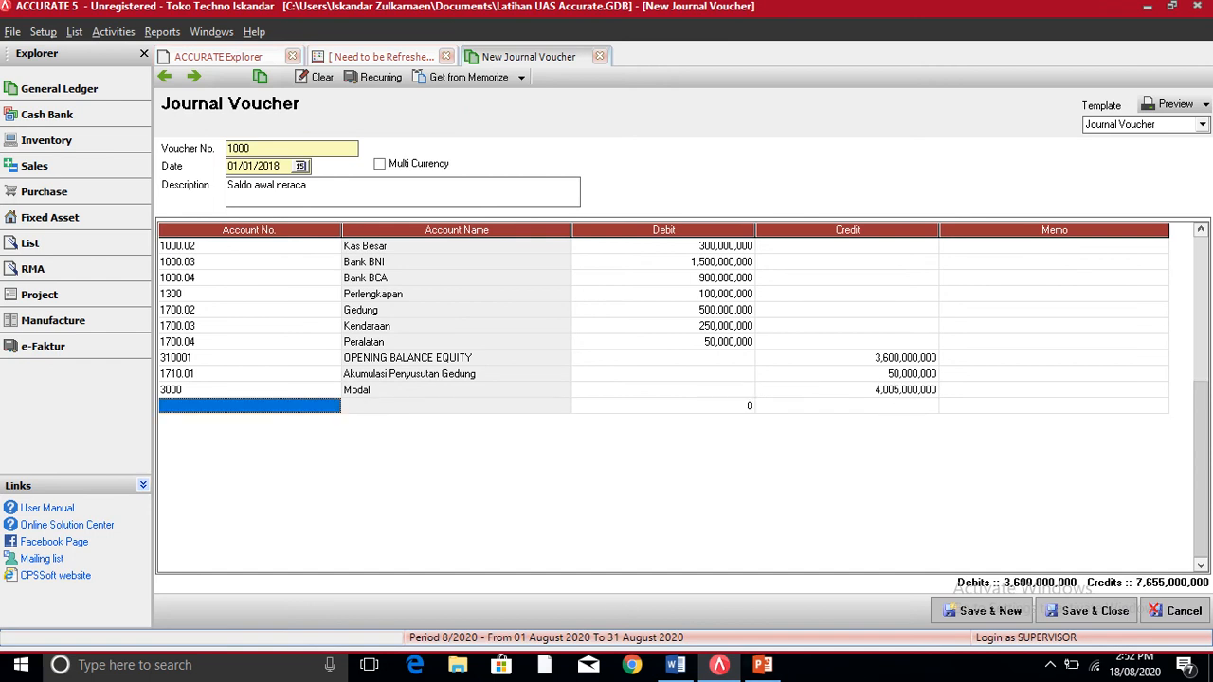
- Check the Hutang Dagang and Modal amounts under Pasiva in the Word exercise, then return to ACCURATE 5
{"action": "left_click", "coordinate": [675, 664]}
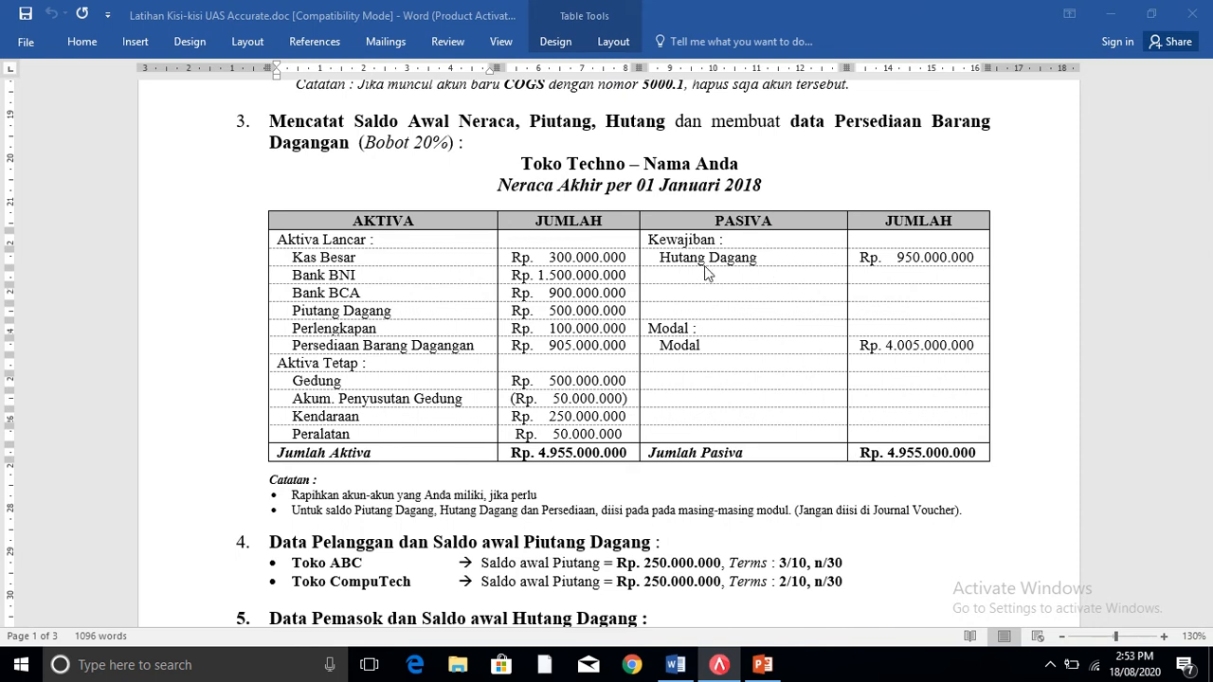
{"action": "left_click", "coordinate": [914, 274]}
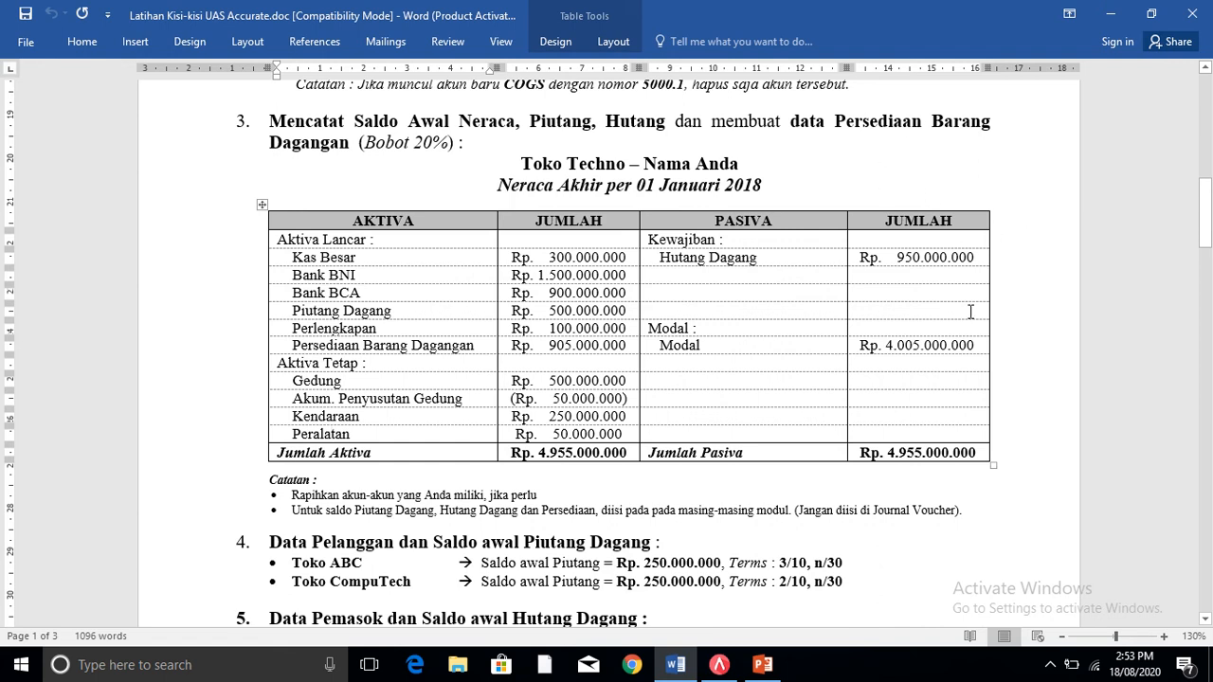
{"action": "left_click", "coordinate": [721, 665]}
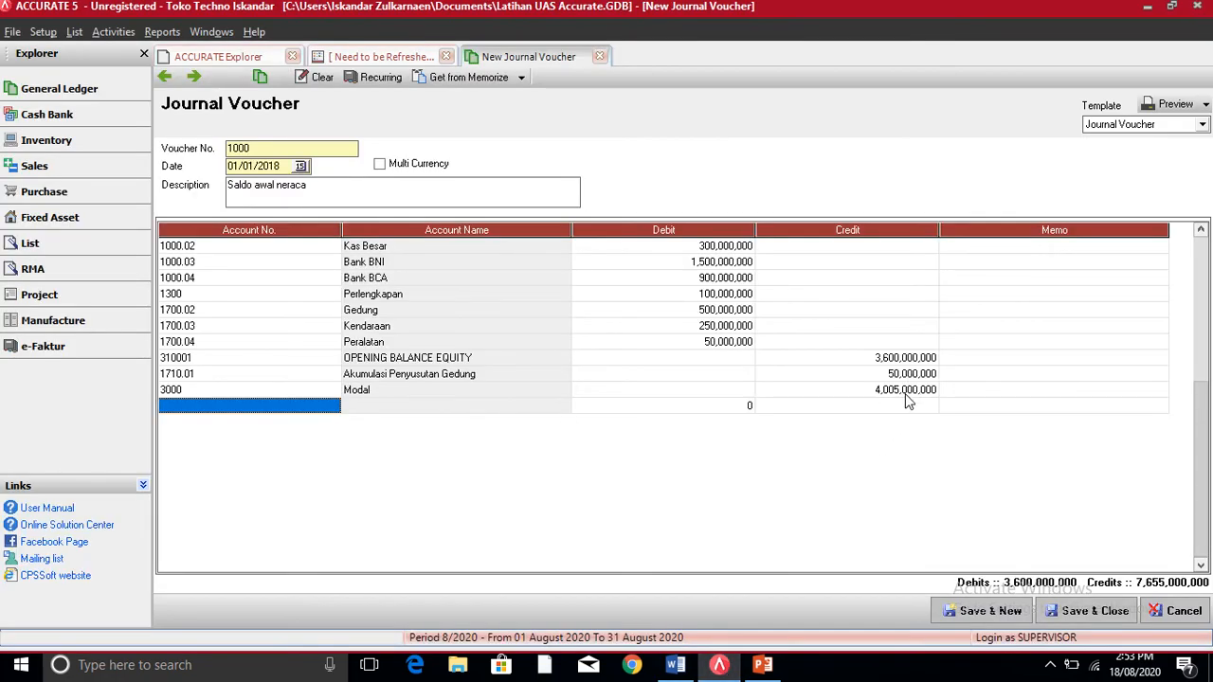
- Add account 310001 OPENING BALANCE EQUITY below the Modal line of the voucher with a debit of 4,055,000,000
{"action": "left_click", "coordinate": [319, 410]}
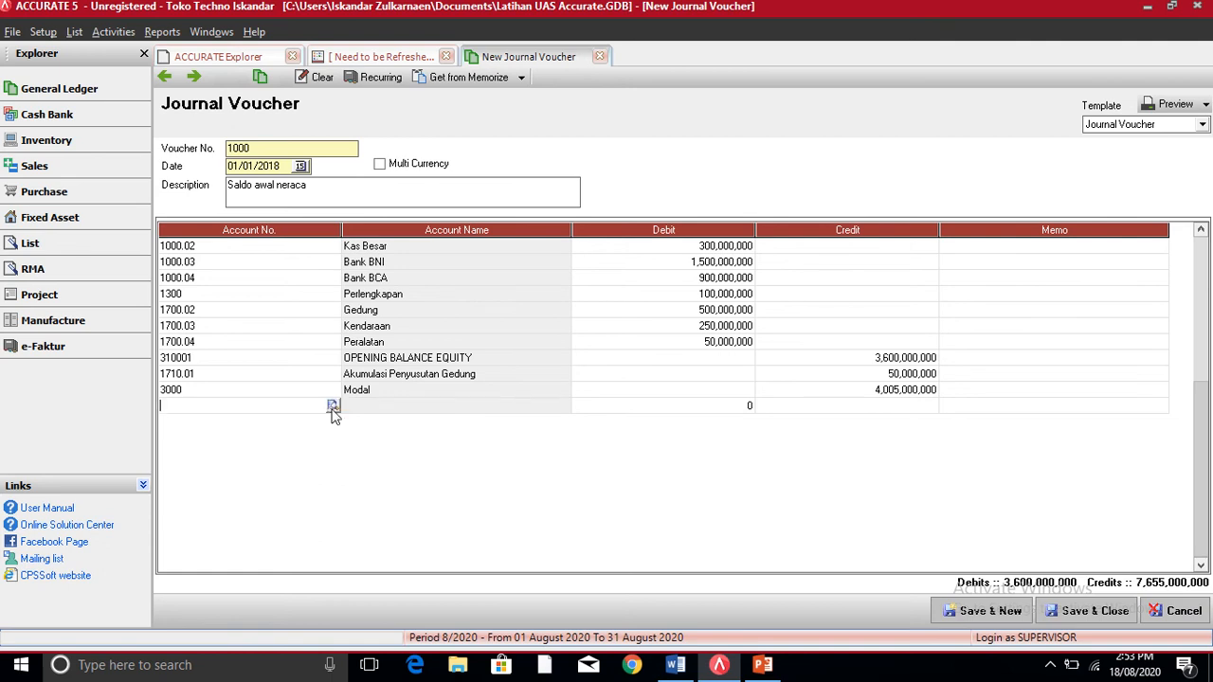
{"action": "left_click", "coordinate": [333, 406]}
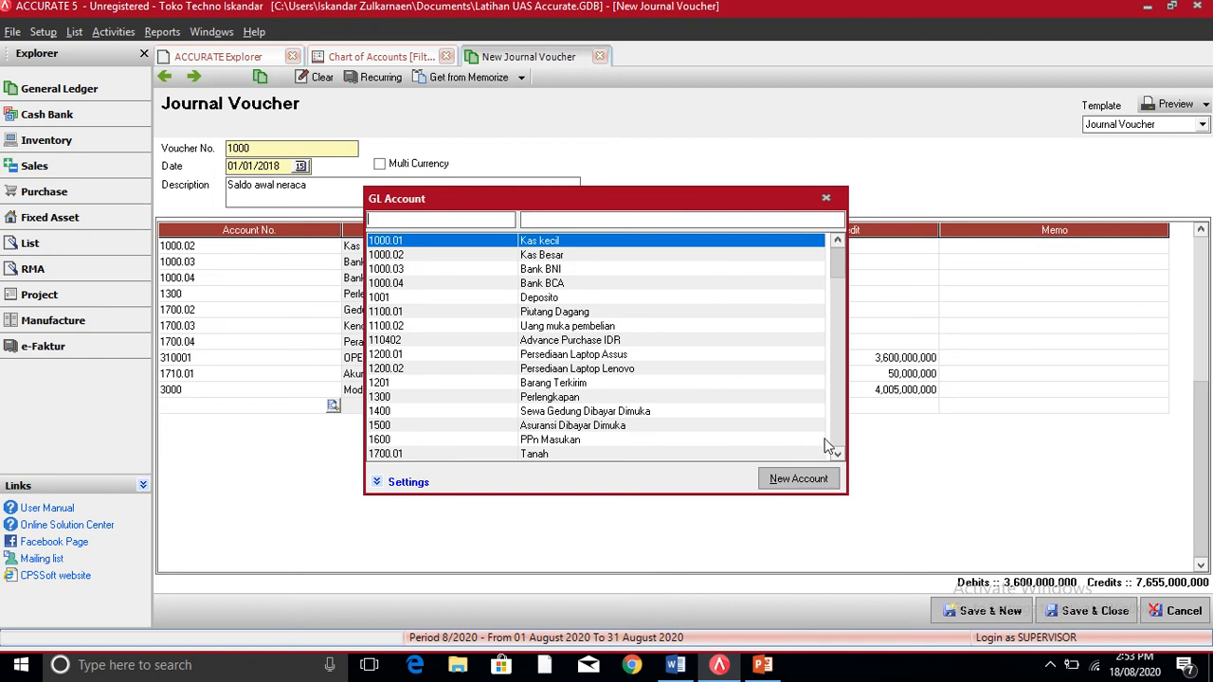
{"action": "left_click", "coordinate": [837, 453]}
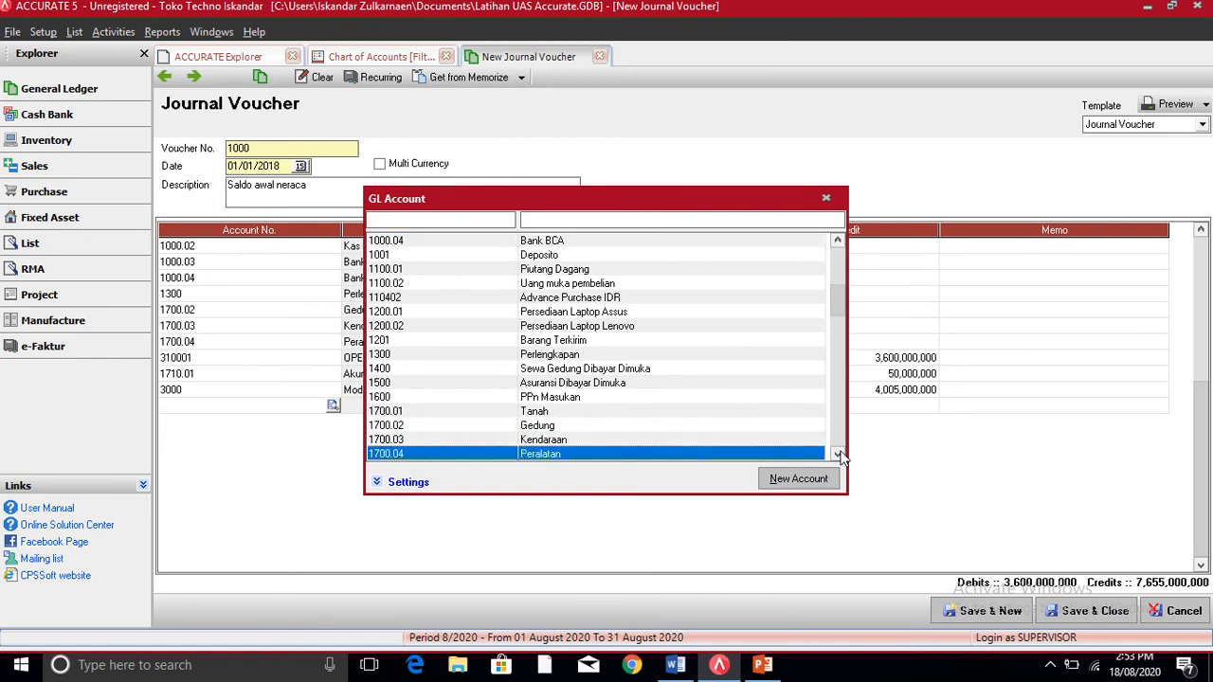
{"action": "scroll", "coordinate": [841, 455], "scroll_direction": "down", "scroll_amount": 4}
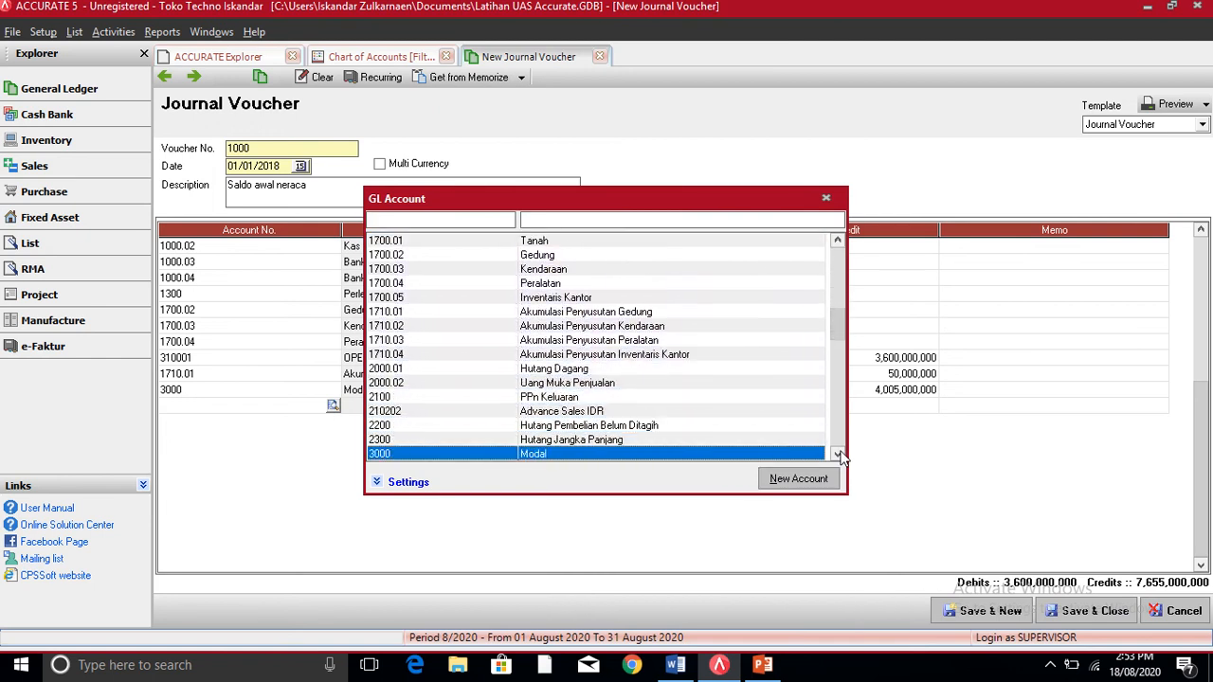
{"action": "scroll", "coordinate": [840, 455], "scroll_direction": "down", "scroll_amount": 5}
{"action": "scroll", "coordinate": [841, 456], "scroll_direction": "down", "scroll_amount": 2}
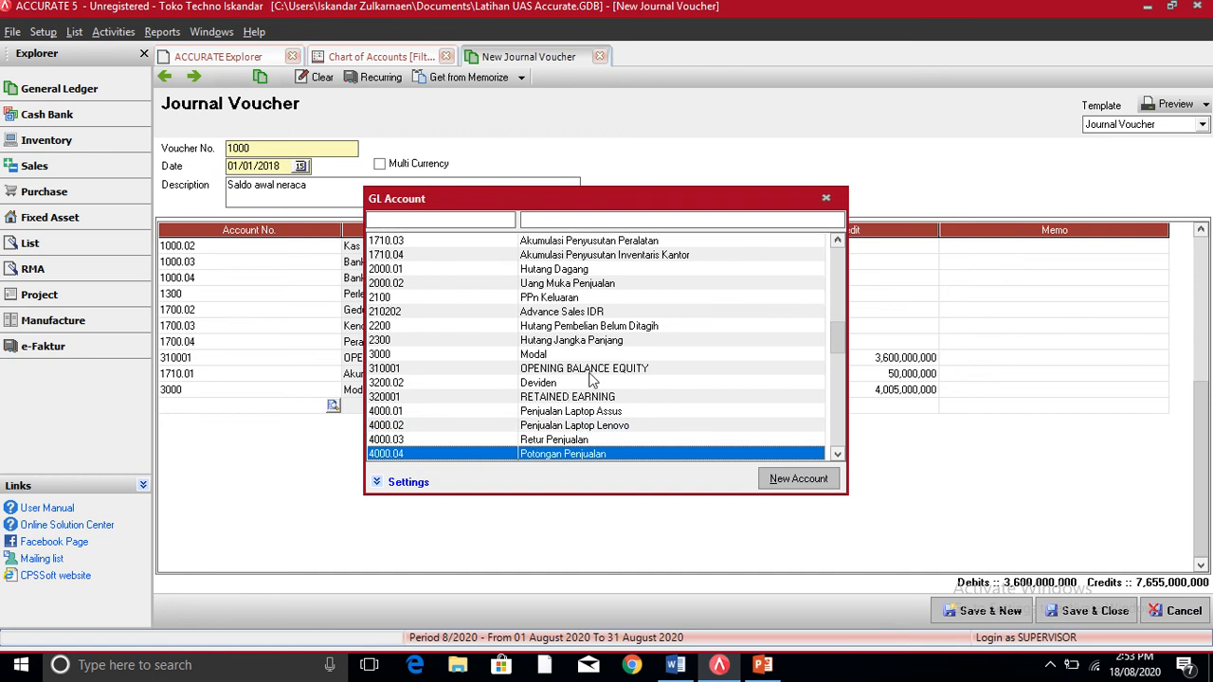
{"action": "double_click", "coordinate": [588, 368]}
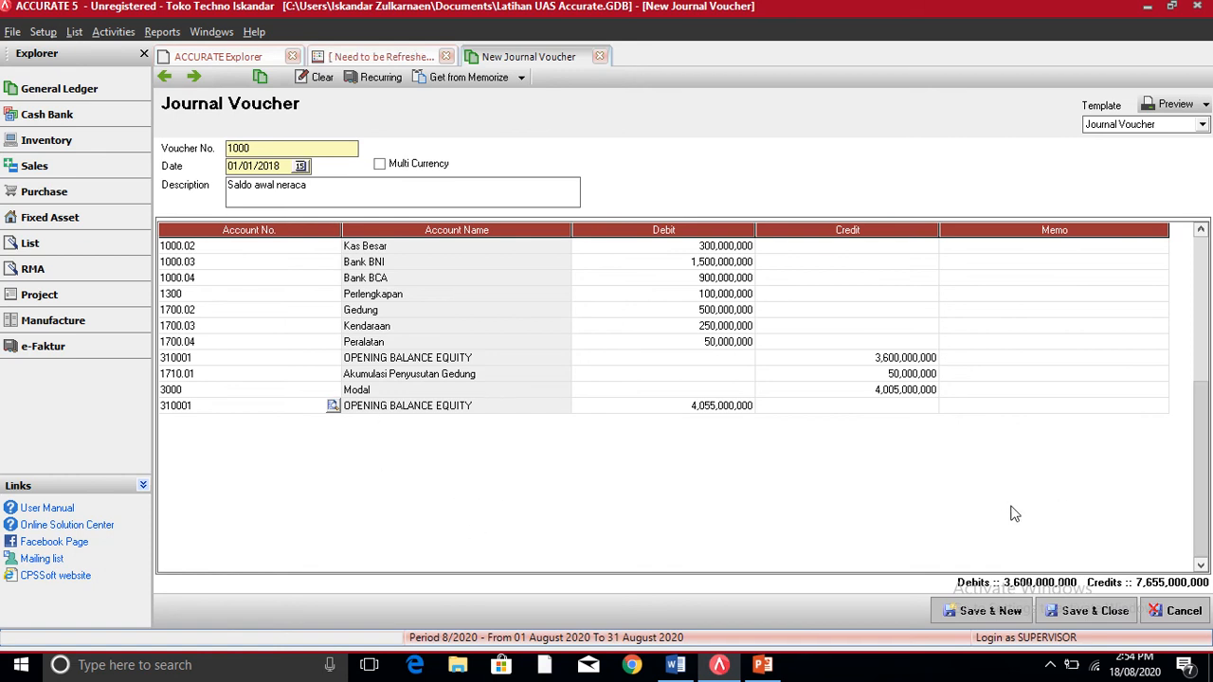
{"action": "key", "text": "Down"}
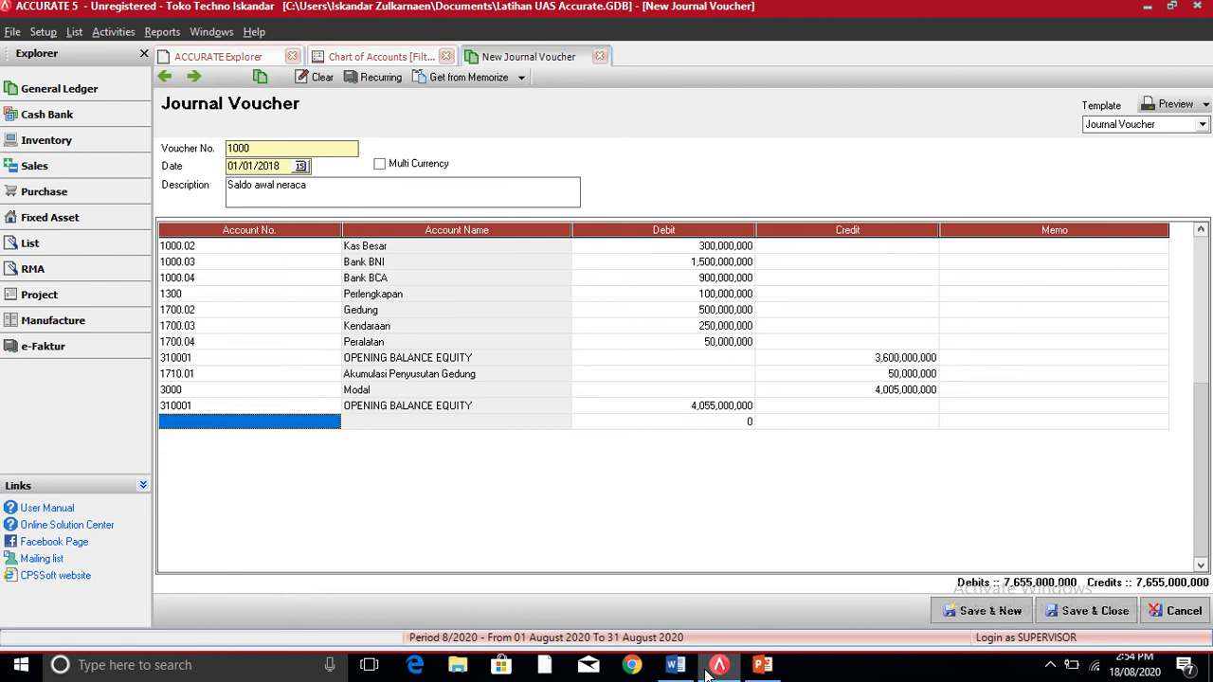
- Review the balance sheet in the Word exercise, then save and close the journal voucher in ACCURATE 5
{"action": "left_click", "coordinate": [675, 669]}
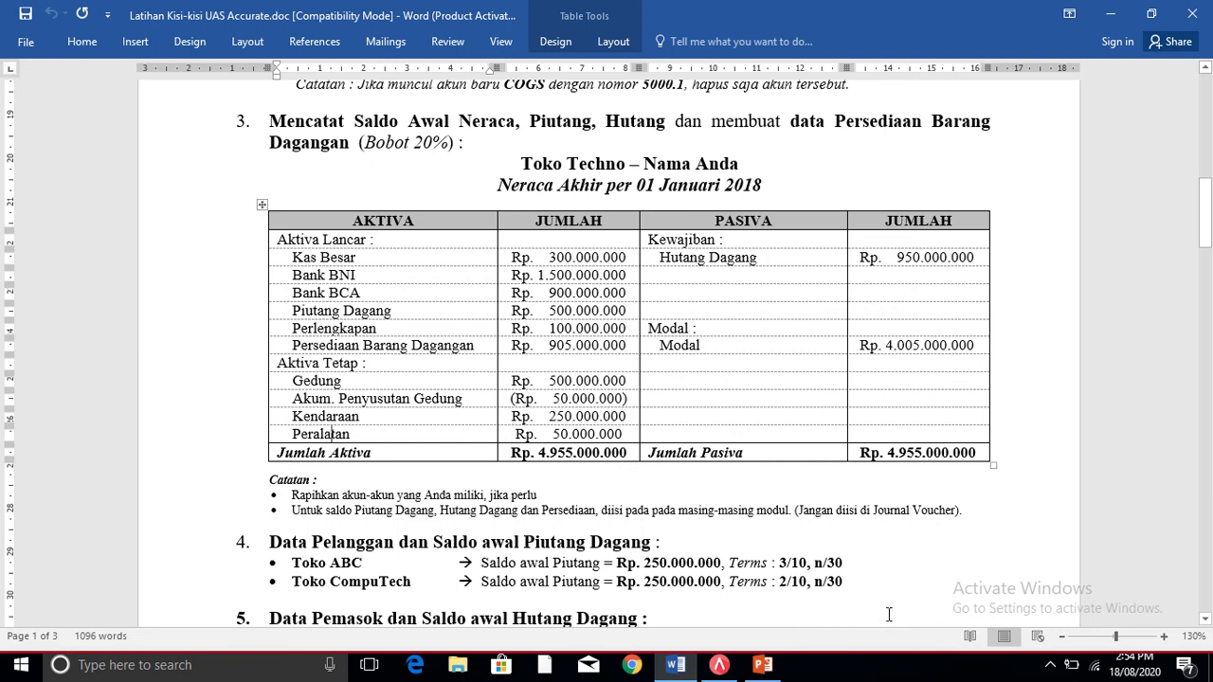
{"action": "mouse_move", "coordinate": [719, 669]}
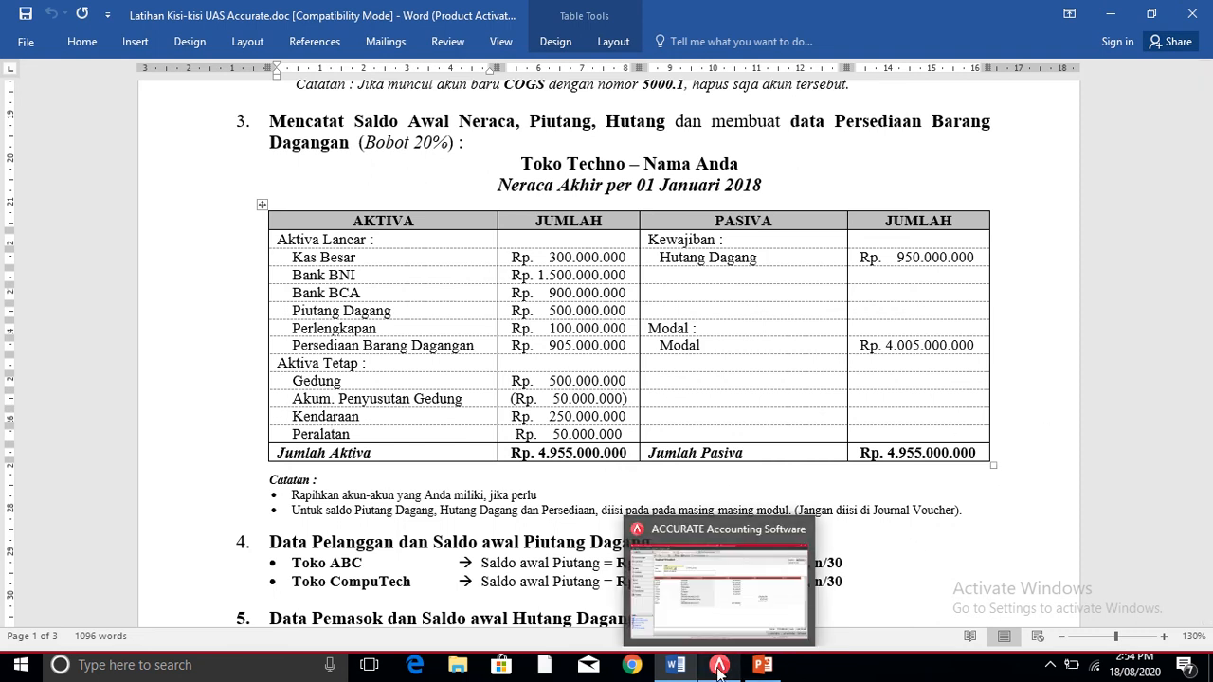
{"action": "left_click", "coordinate": [718, 669]}
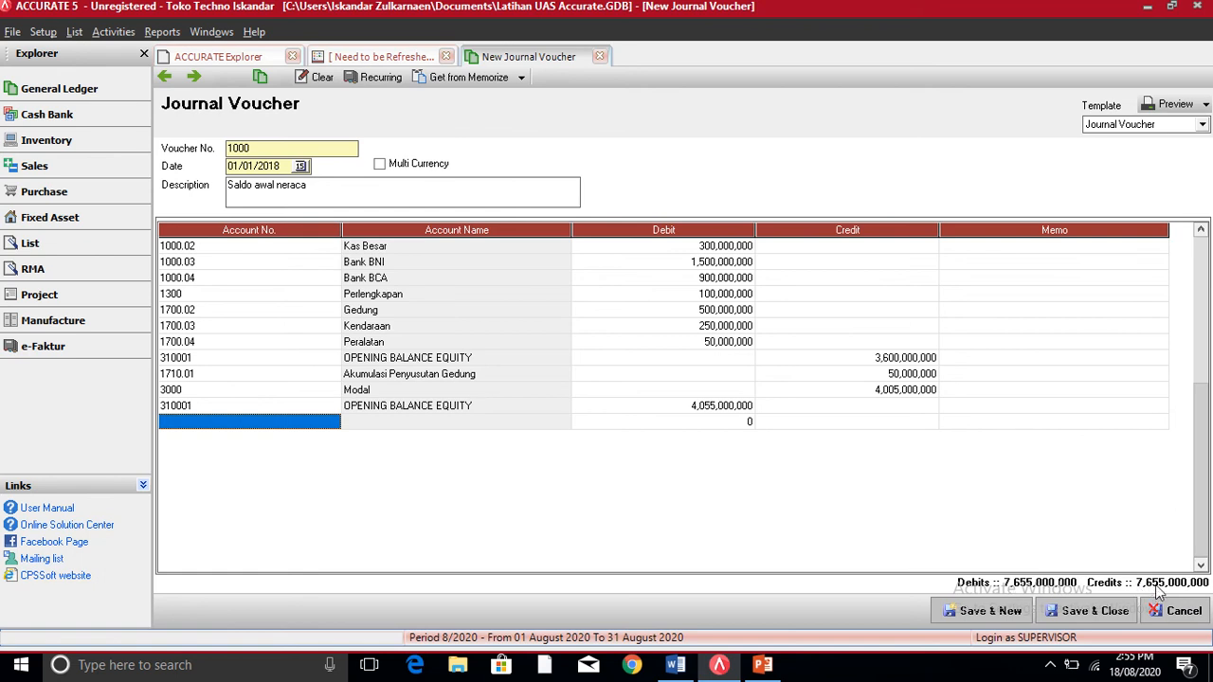
{"action": "left_click", "coordinate": [1084, 615]}
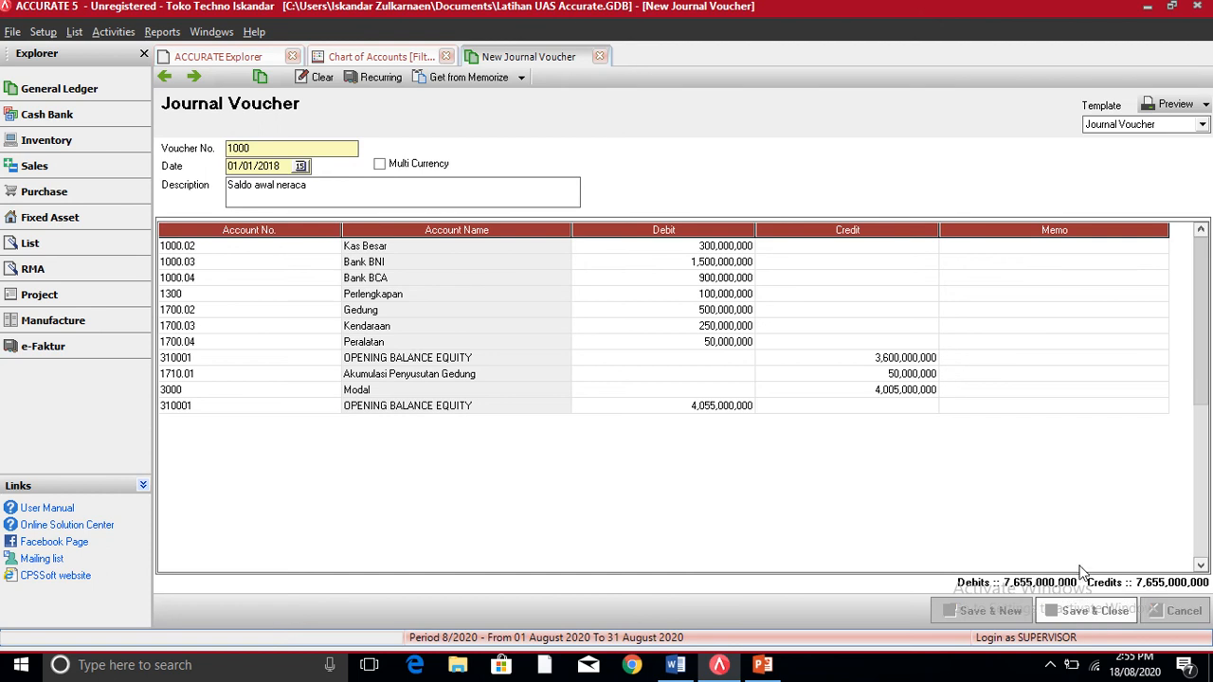
- Refresh the Chart of Accounts and review the account balances from Kas & Bank down to the revenue accounts
{"action": "left_click", "coordinate": [343, 58]}
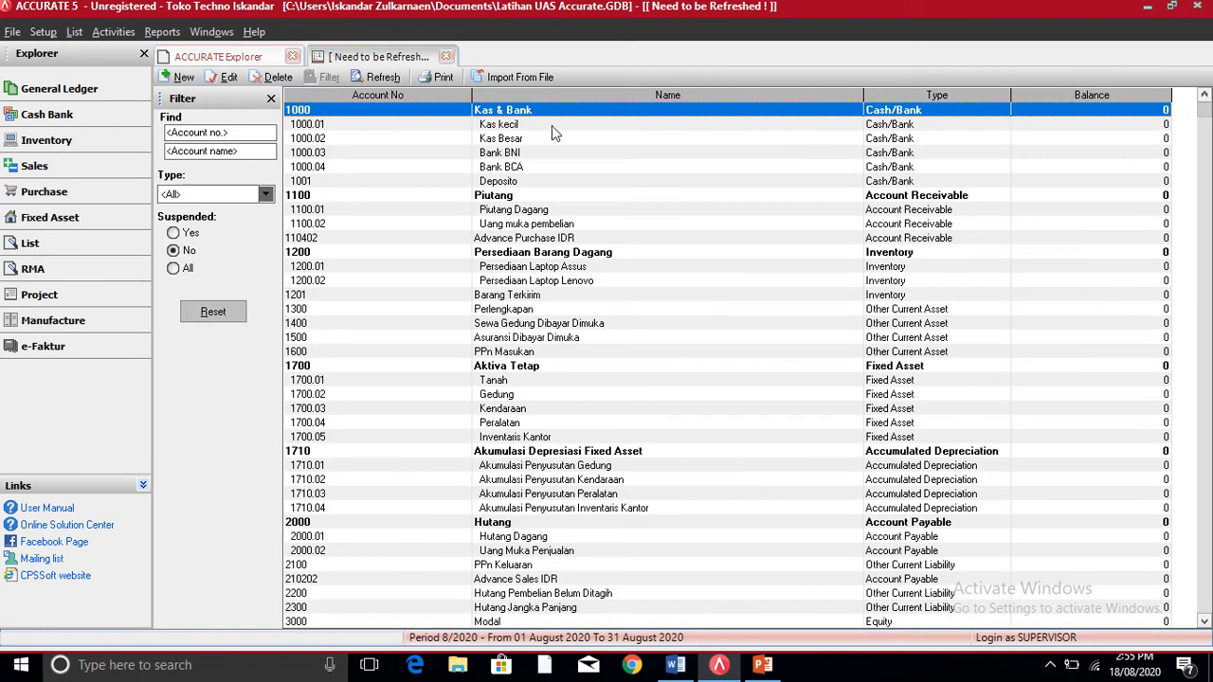
{"action": "left_click", "coordinate": [382, 78]}
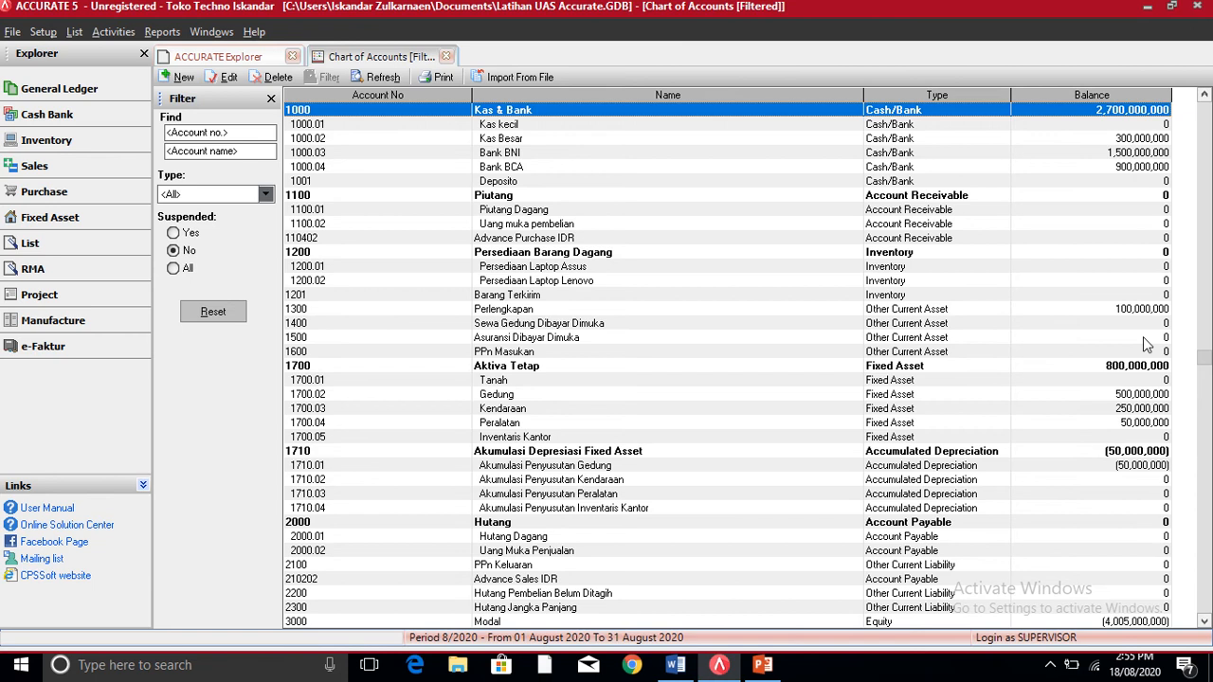
{"action": "key", "text": "Down"}
{"action": "key", "text": "Down"}
{"action": "key", "text": "Down"}
{"action": "key", "text": "Down"}
{"action": "key", "text": "Down"}
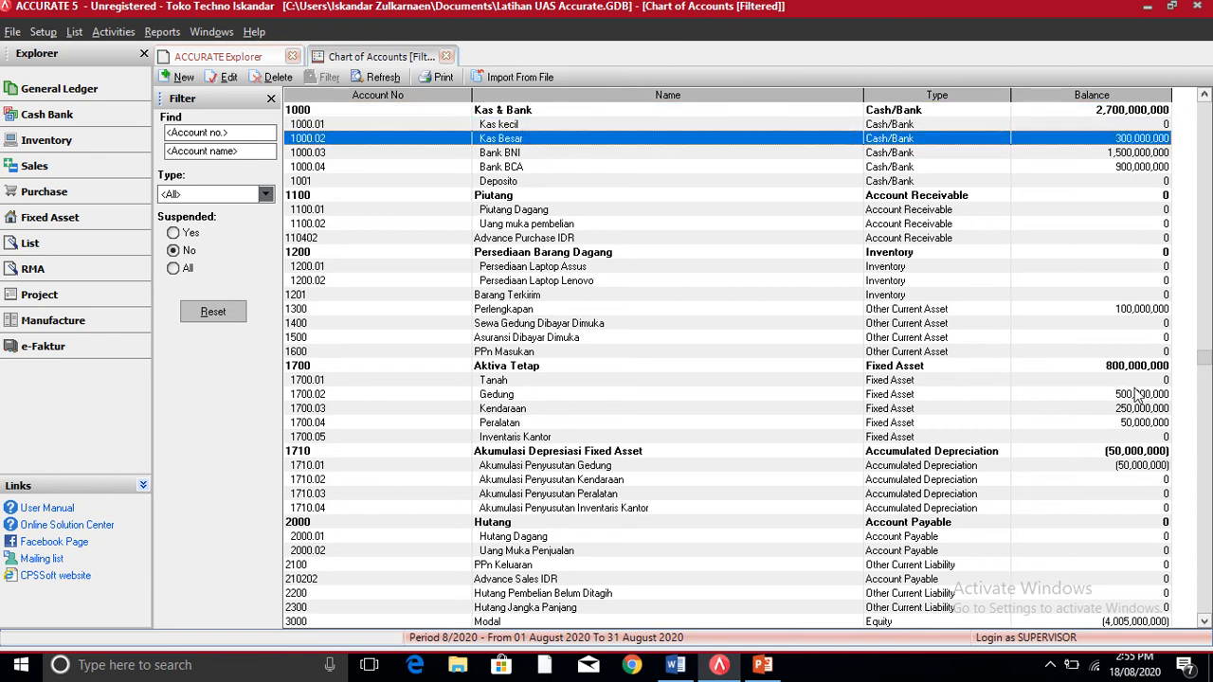
{"action": "key", "text": "Down"}
{"action": "key", "text": "Down"}
{"action": "key", "text": "Down"}
{"action": "key", "text": "Down"}
{"action": "key", "text": "Down"}
{"action": "key", "text": "Down"}
{"action": "key", "text": "Down"}
{"action": "key", "text": "Down"}
{"action": "key", "text": "Down"}
{"action": "key", "text": "Down"}
{"action": "key", "text": "Down"}
{"action": "key", "text": "Down"}
{"action": "key", "text": "Down"}
{"action": "key", "text": "Down"}
{"action": "key", "text": "Down"}
{"action": "key", "text": "Down"}
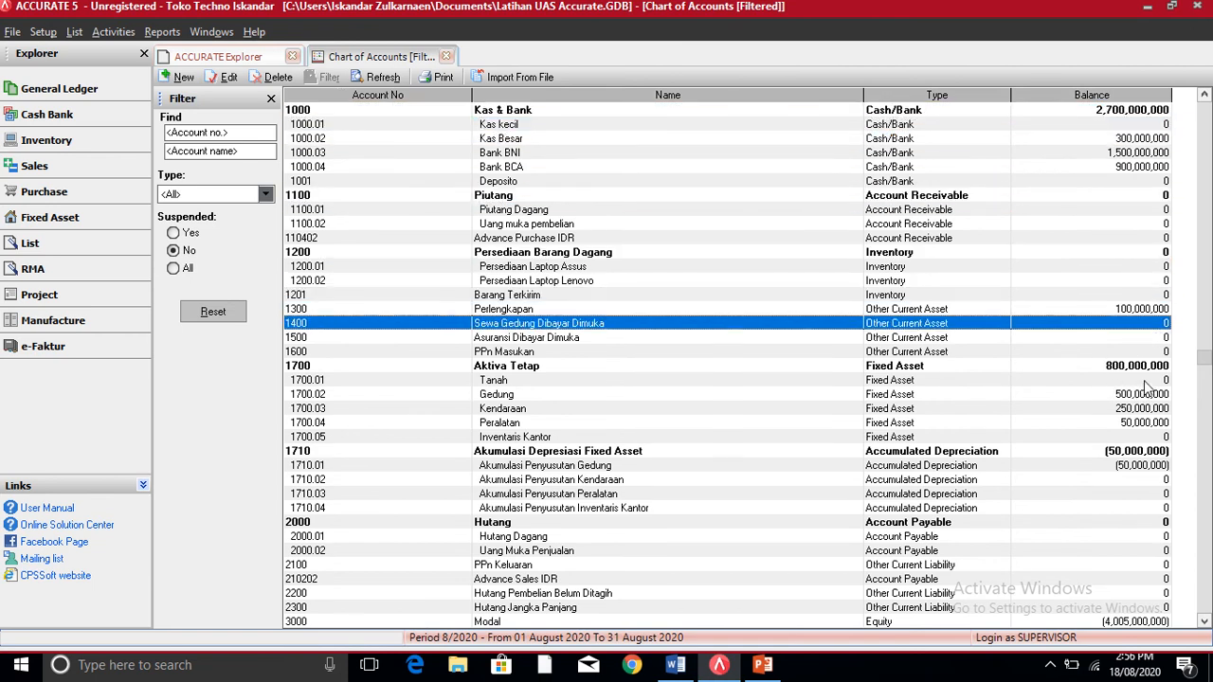
{"action": "key", "text": "Down"}
{"action": "key", "text": "Down"}
{"action": "key", "text": "Down"}
{"action": "key", "text": "Down"}
{"action": "key", "text": "Down"}
{"action": "key", "text": "Down"}
{"action": "key", "text": "Down"}
{"action": "key", "text": "Down"}
{"action": "key", "text": "Down"}
{"action": "key", "text": "Down"}
{"action": "key", "text": "Down"}
{"action": "key", "text": "Down"}
{"action": "key", "text": "Down"}
{"action": "key", "text": "Down"}
{"action": "key", "text": "Down"}
{"action": "key", "text": "Down"}
{"action": "key", "text": "Down"}
{"action": "key", "text": "Down"}
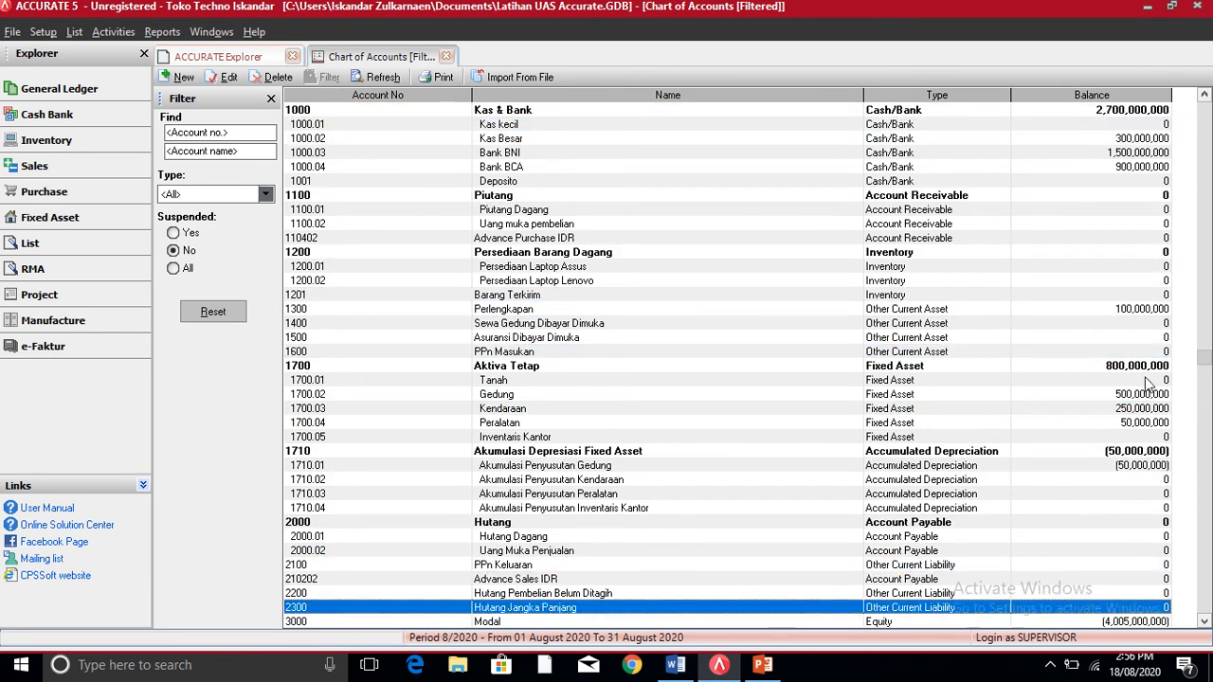
{"action": "key", "text": "Down"}
{"action": "key", "text": "Down"}
{"action": "key", "text": "Down"}
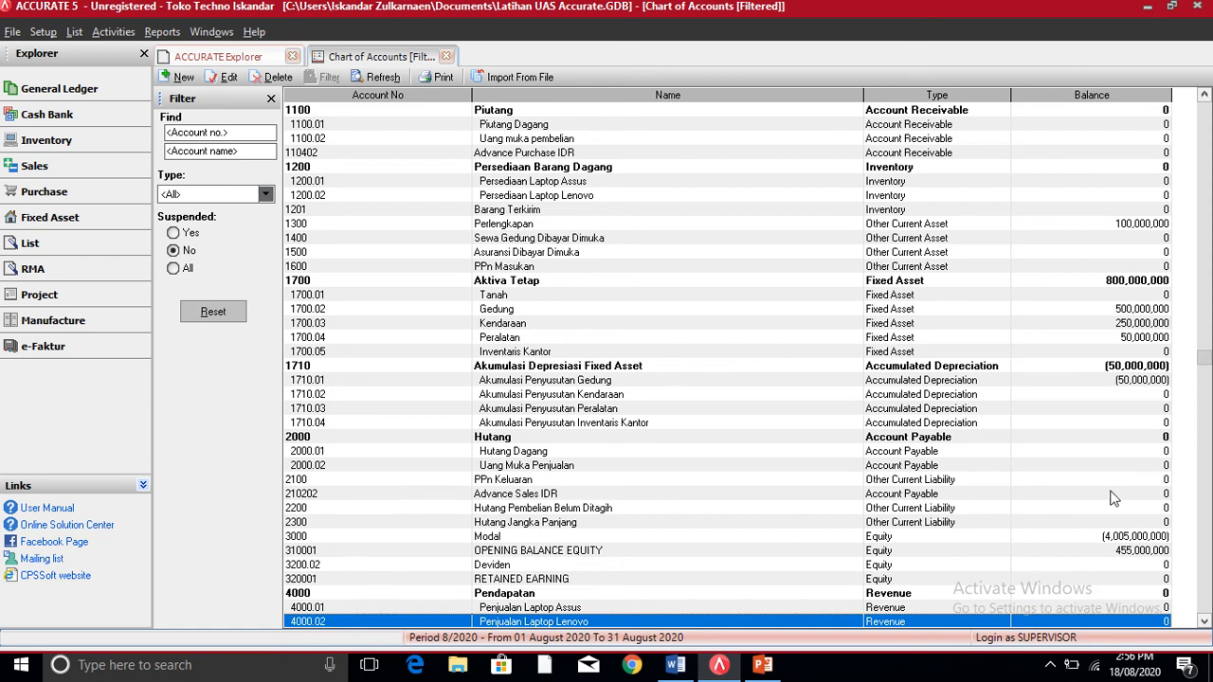
- Examine the balances from the accumulated depreciation accounts through the payables down to OPENING BALANCE EQUITY
{"action": "left_click", "coordinate": [1075, 422]}
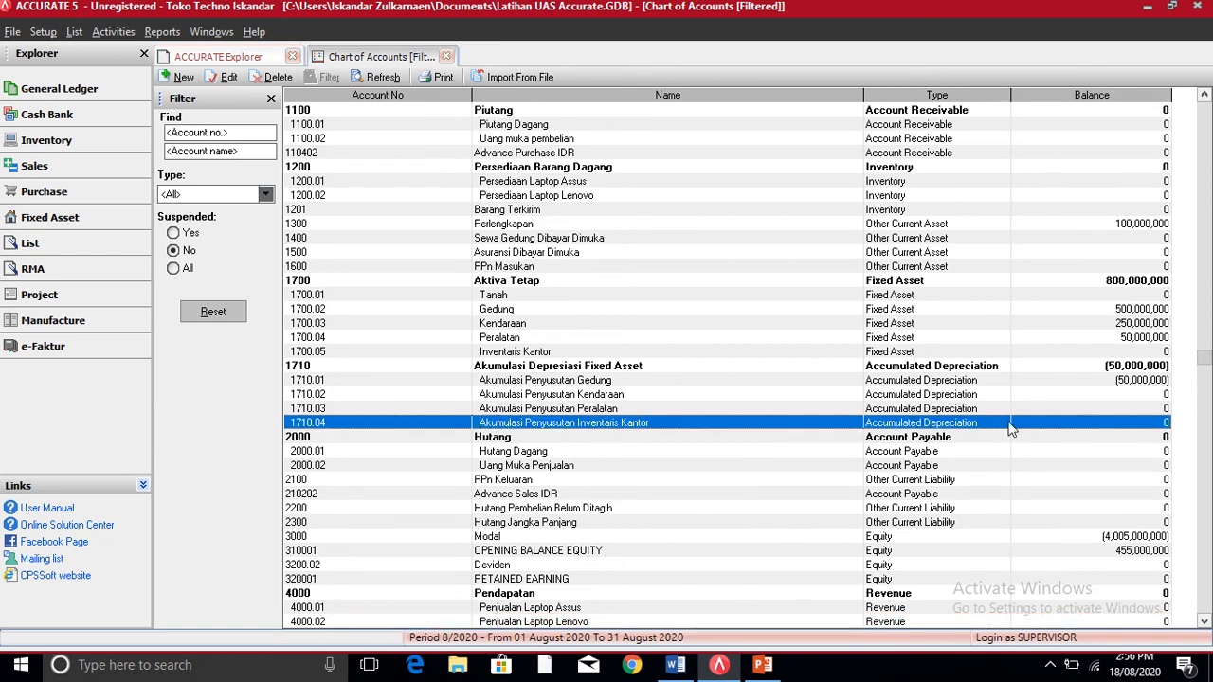
{"action": "left_click", "coordinate": [940, 440]}
{"action": "key", "text": "Down"}
{"action": "key", "text": "Down"}
{"action": "key", "text": "Down"}
{"action": "key", "text": "Down"}
{"action": "key", "text": "Down"}
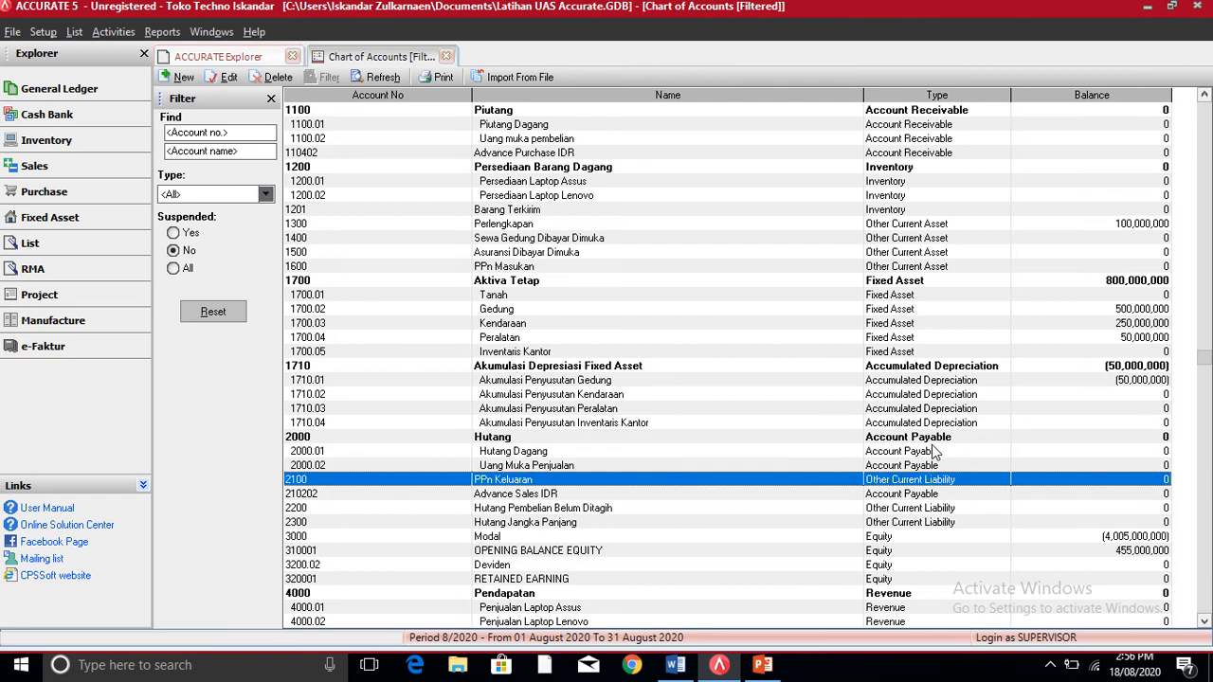
{"action": "key", "text": "Down"}
{"action": "key", "text": "Down"}
{"action": "key", "text": "Down"}
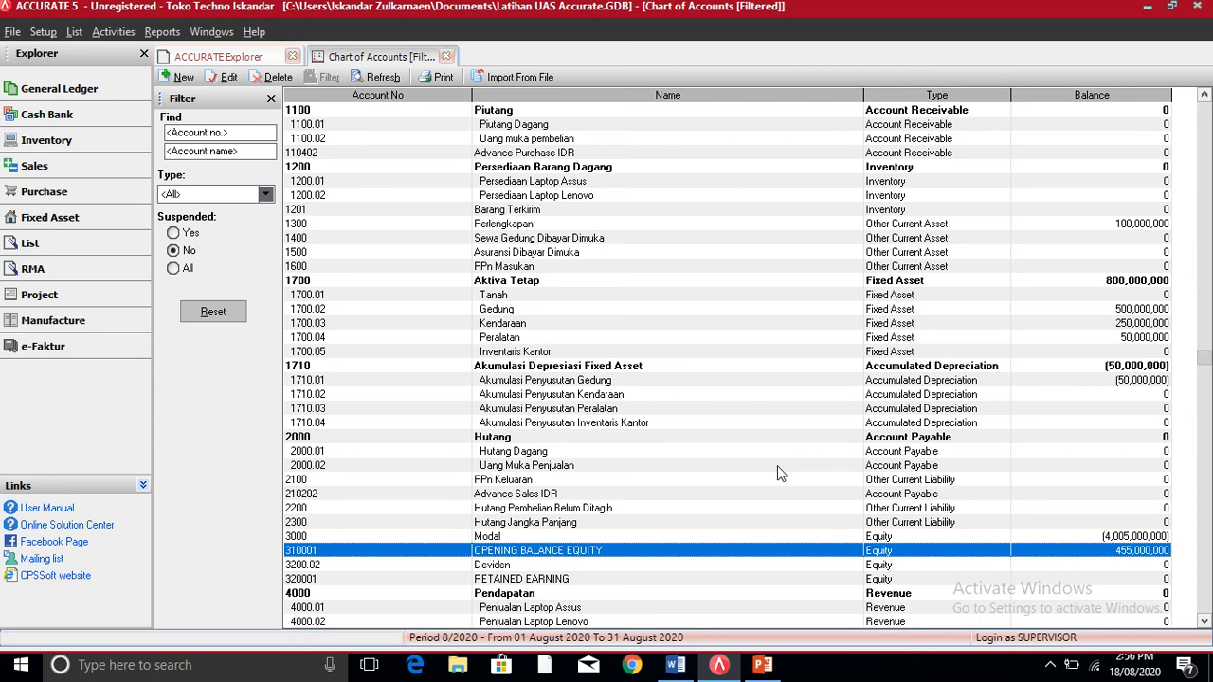
- Check the balances of Piutang Dagang, Persediaan Barang Dagang, Hutang Dagang and OPENING BALANCE EQUITY in the Chart of Accounts
{"action": "key", "text": "Up"}
{"action": "key", "text": "Up"}
{"action": "key", "text": "Up"}
{"action": "key", "text": "Up"}
{"action": "key", "text": "Up"}
{"action": "key", "text": "Up"}
{"action": "key", "text": "Up"}
{"action": "key", "text": "Up"}
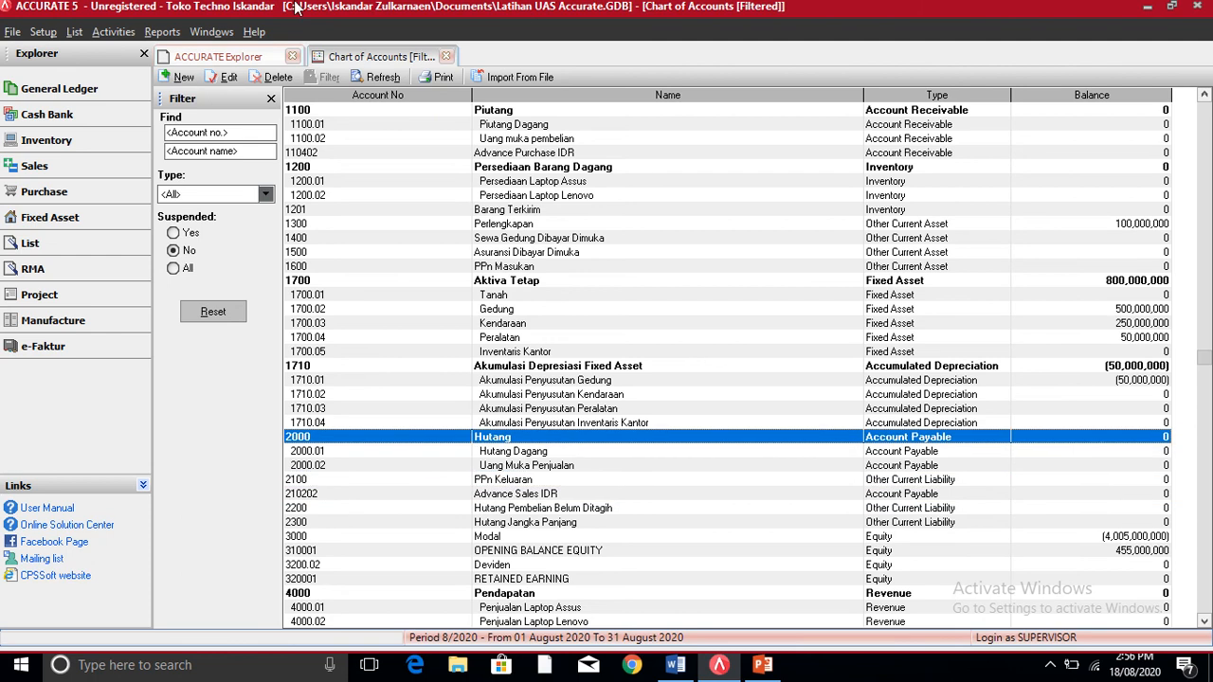
{"action": "left_click", "coordinate": [512, 125]}
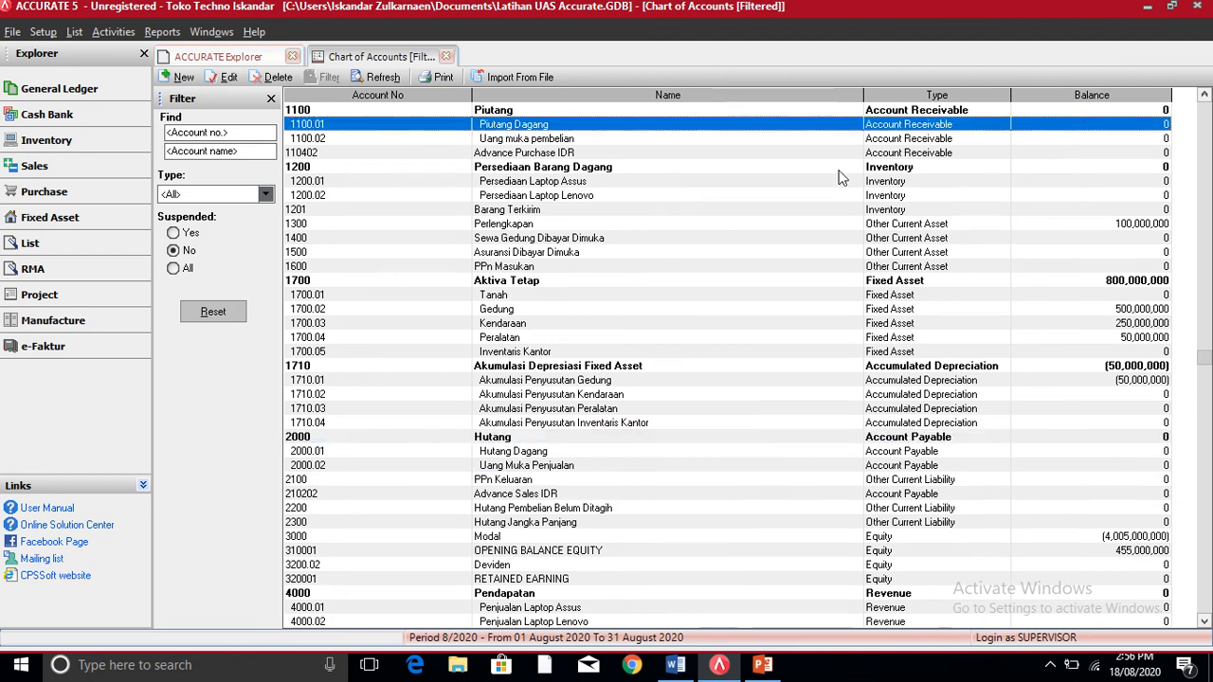
{"action": "left_click", "coordinate": [610, 170]}
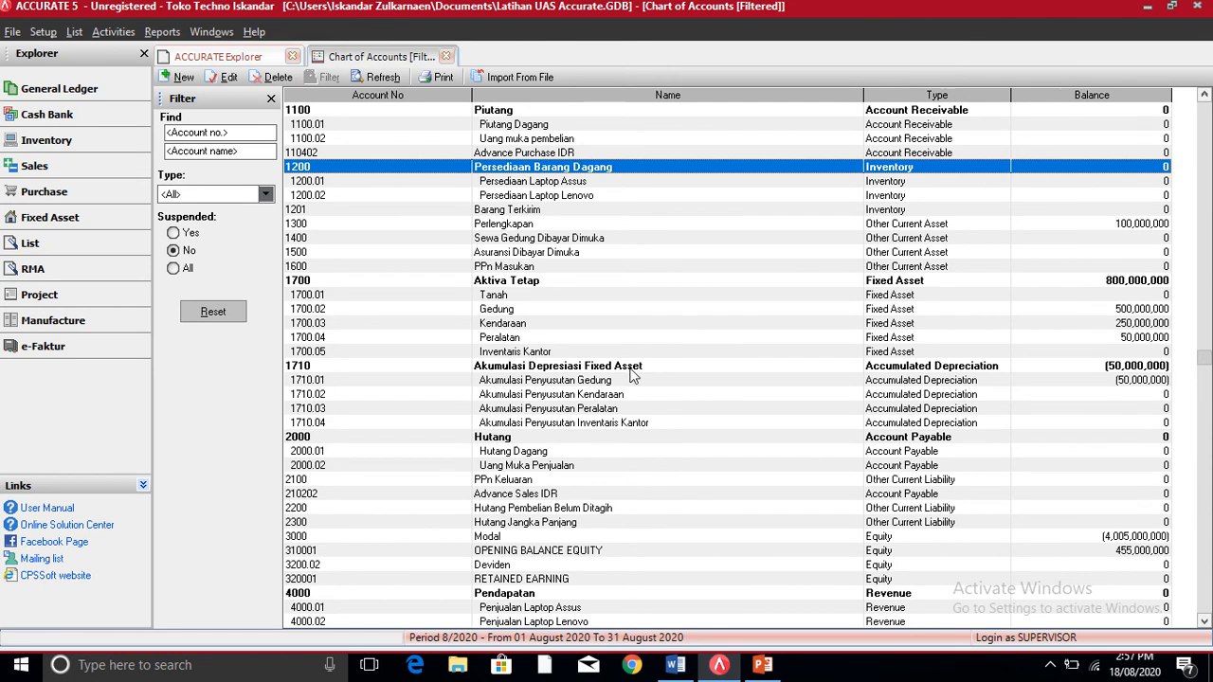
{"action": "left_click", "coordinate": [526, 453]}
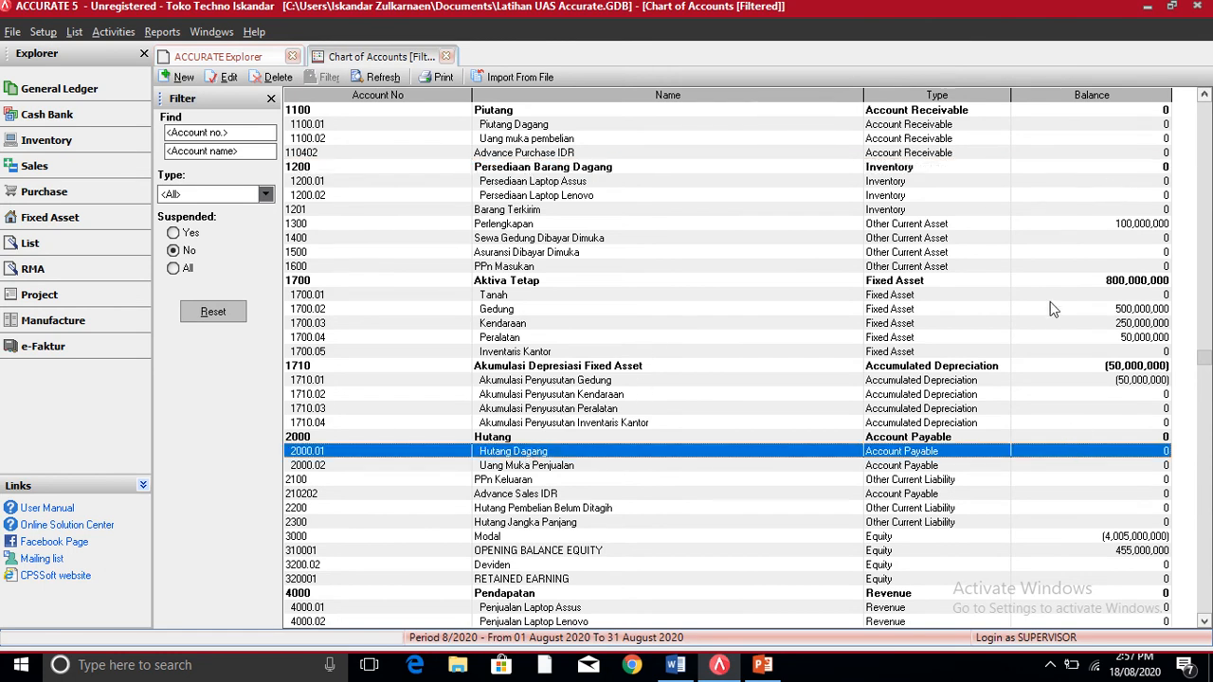
{"action": "left_click", "coordinate": [1142, 552]}
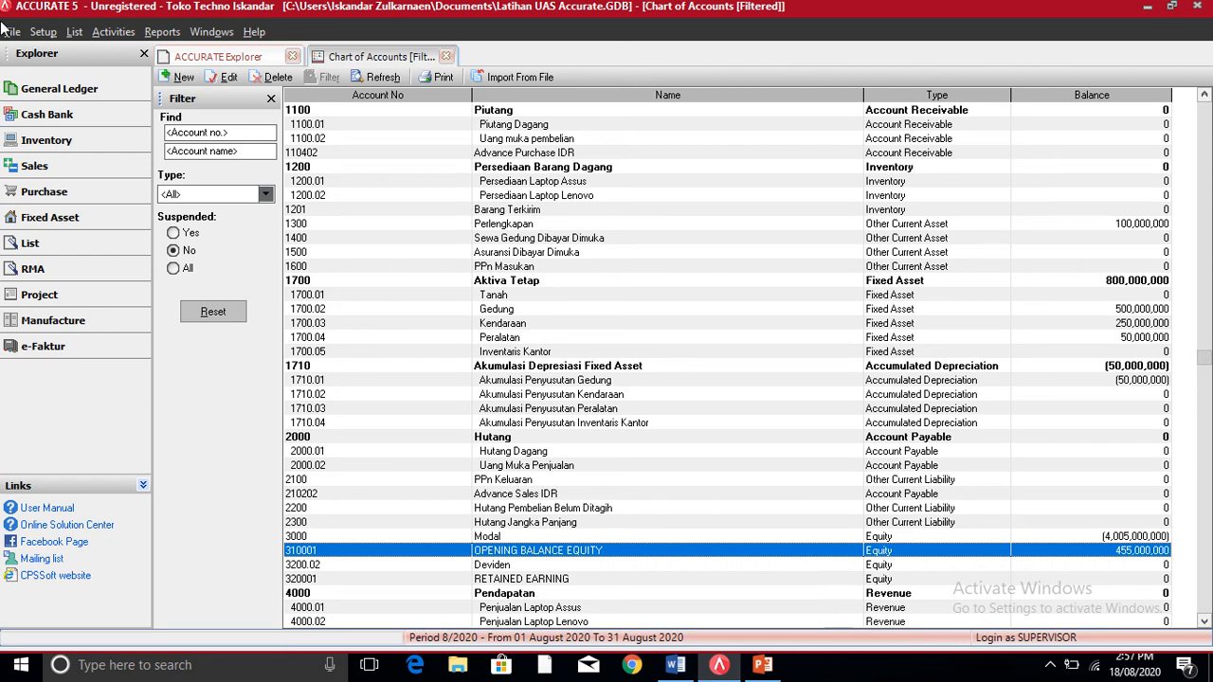
- Read the customer and supplier opening balances and terms in sections 4 and 5 of the Word exercise, then return to ACCURATE 5
{"action": "left_click", "coordinate": [676, 666]}
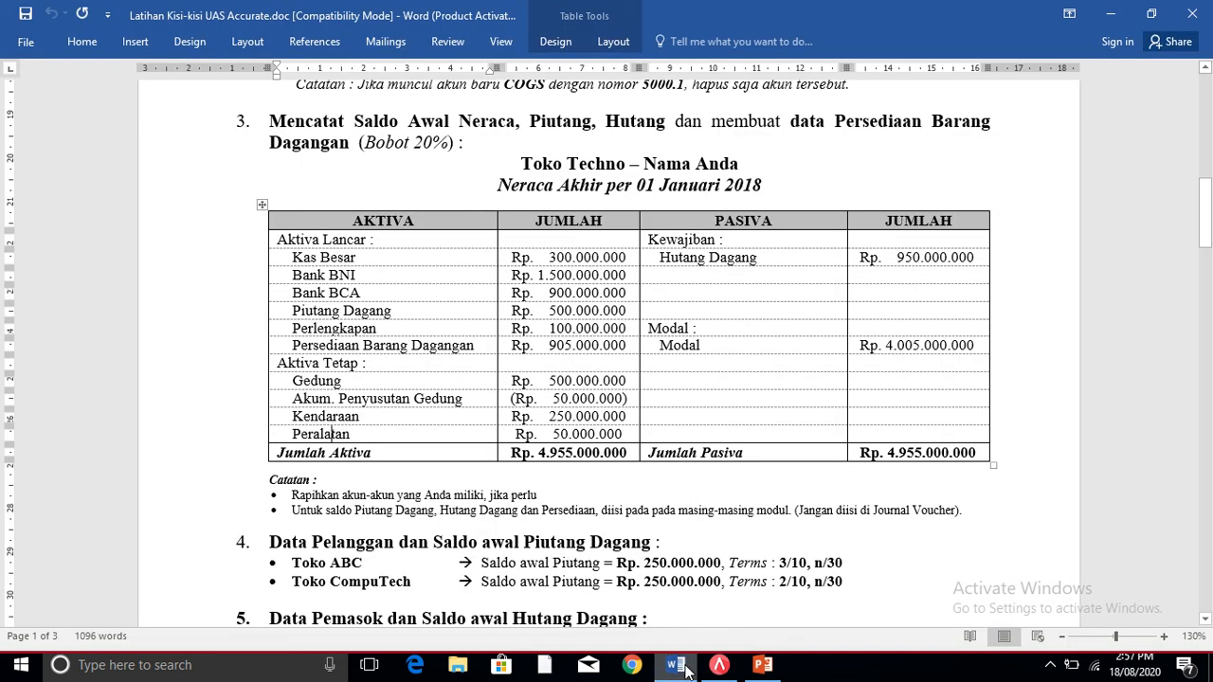
{"action": "scroll", "coordinate": [588, 470], "scroll_direction": "down", "scroll_amount": 2}
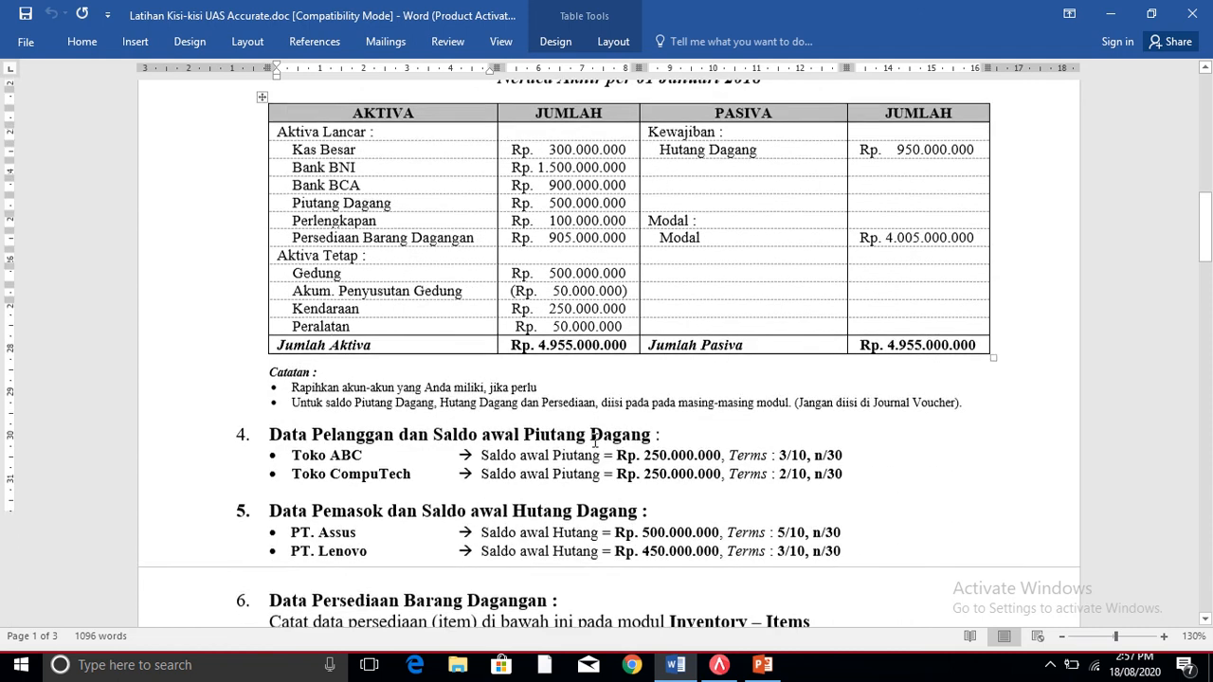
{"action": "scroll", "coordinate": [591, 466], "scroll_direction": "down", "scroll_amount": 1}
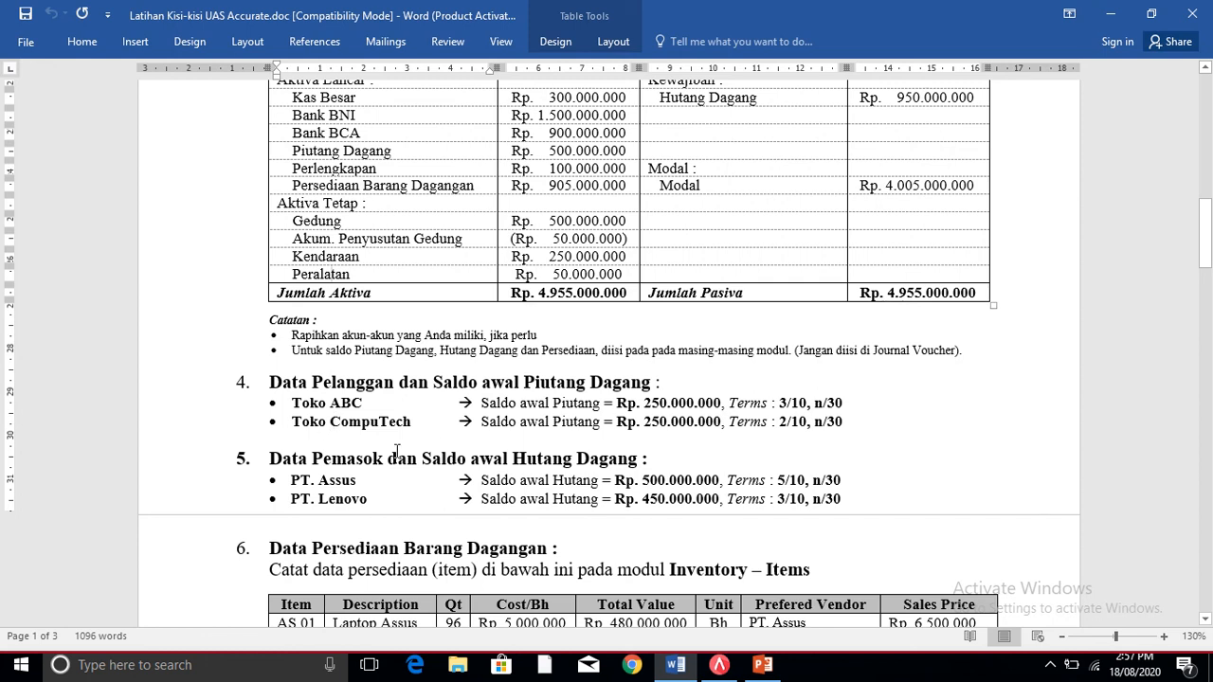
{"action": "double_click", "coordinate": [647, 410]}
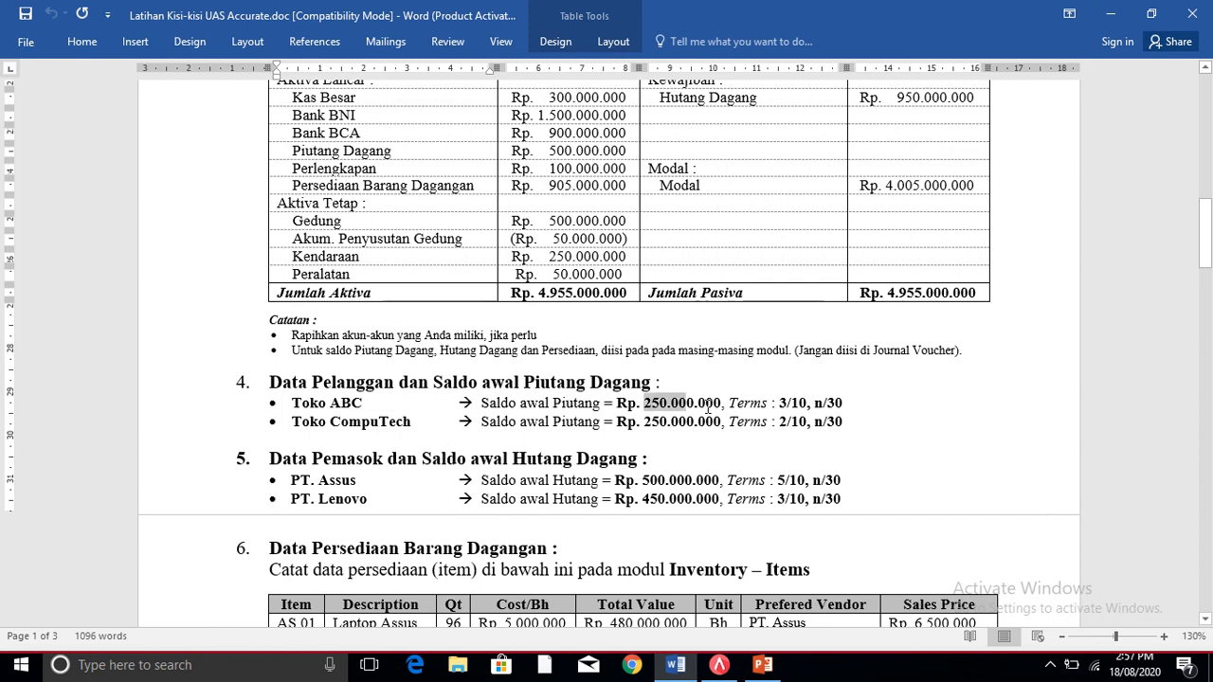
{"action": "left_click", "coordinate": [798, 407]}
{"action": "left_click_drag", "start_coordinate": [843, 403], "coordinate": [777, 401]}
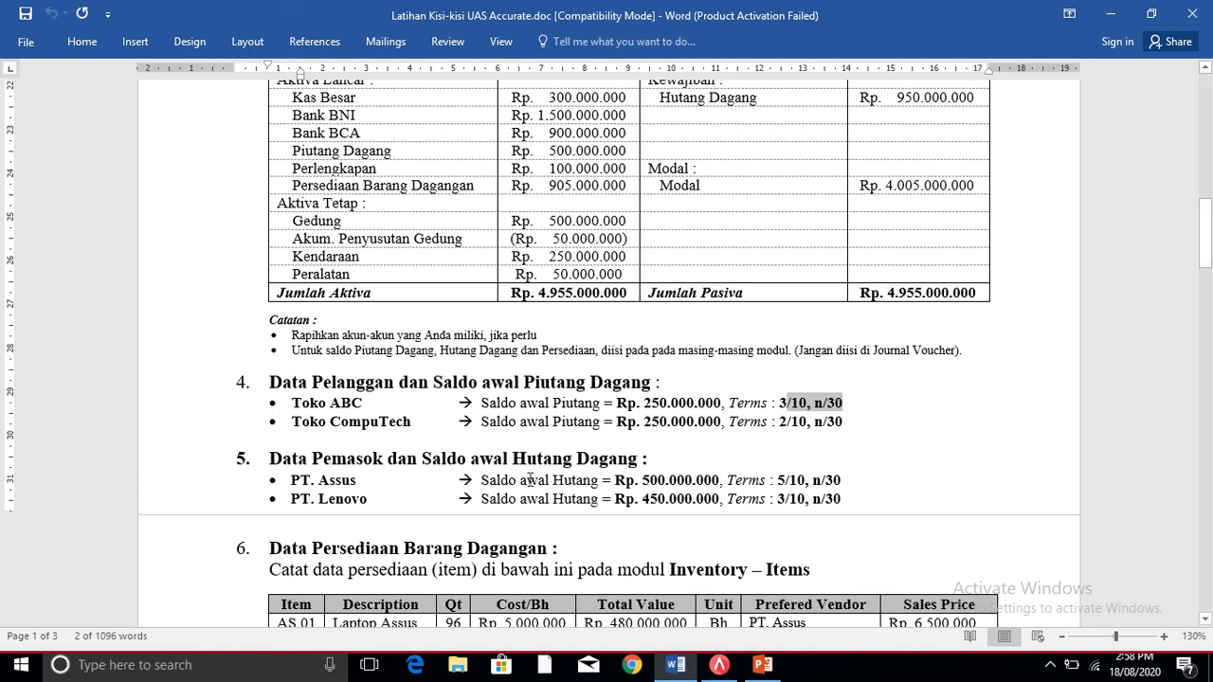
{"action": "left_click", "coordinate": [498, 482]}
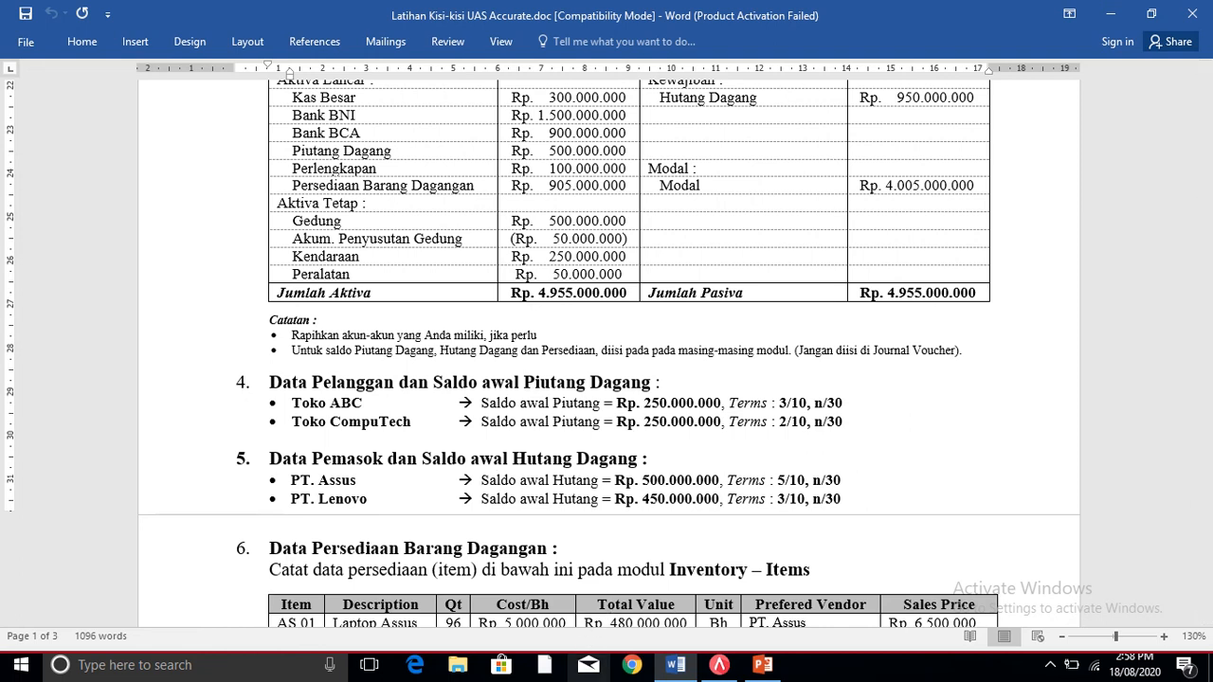
{"action": "left_click", "coordinate": [720, 664]}
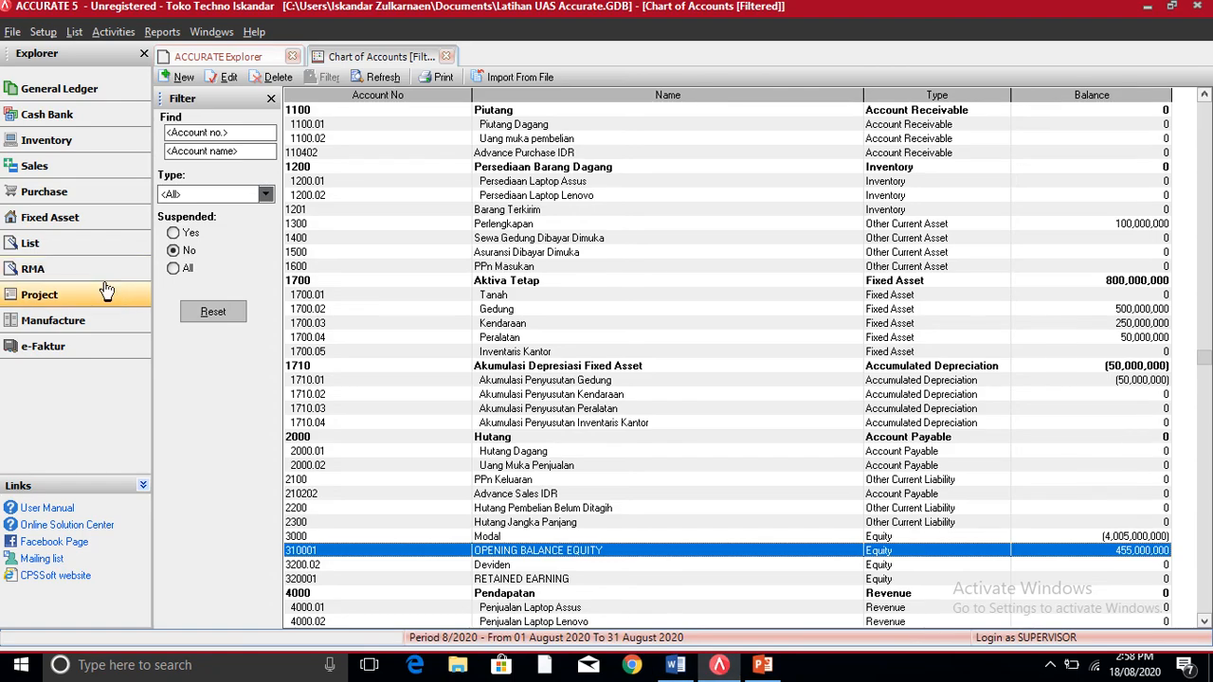
- Open the Customers list and open the record of customer Toko ABC
{"action": "left_click", "coordinate": [48, 248]}
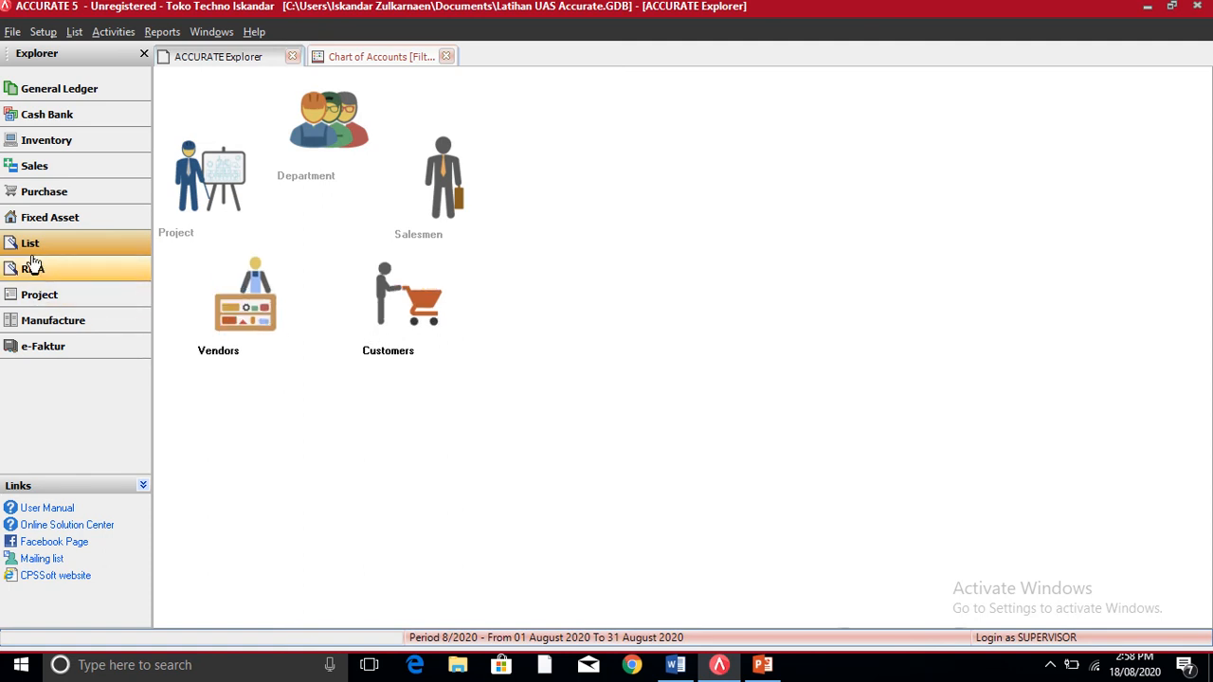
{"action": "left_click", "coordinate": [369, 292]}
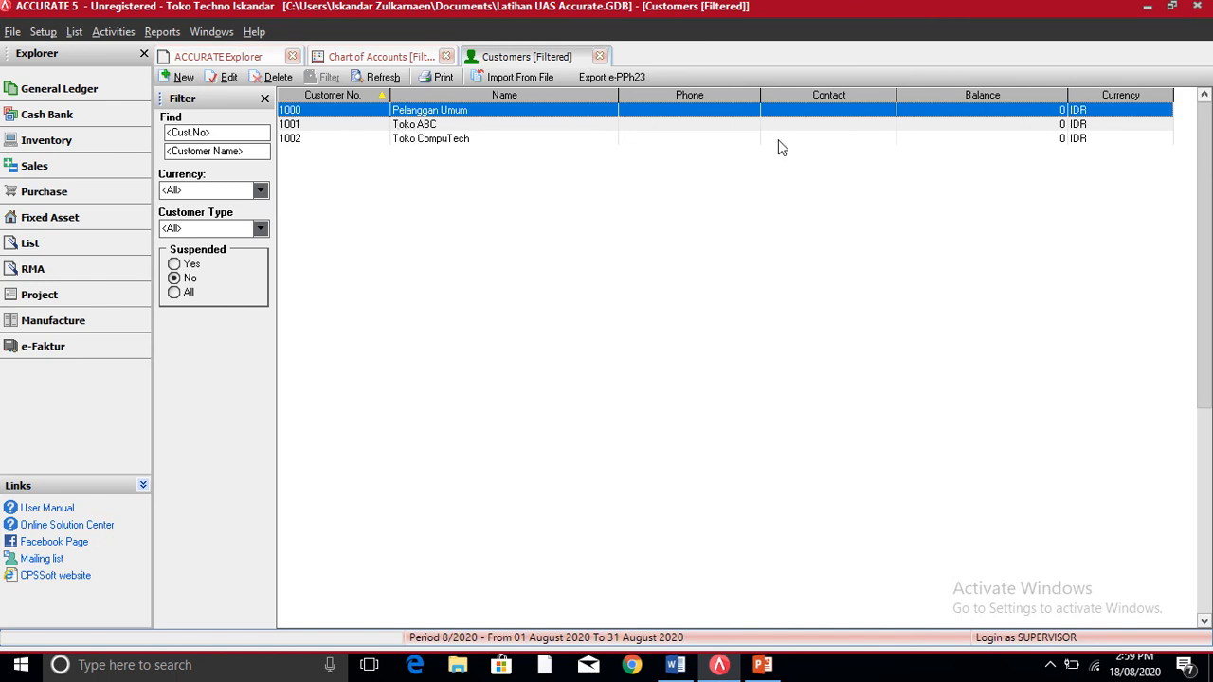
{"action": "left_click", "coordinate": [481, 139]}
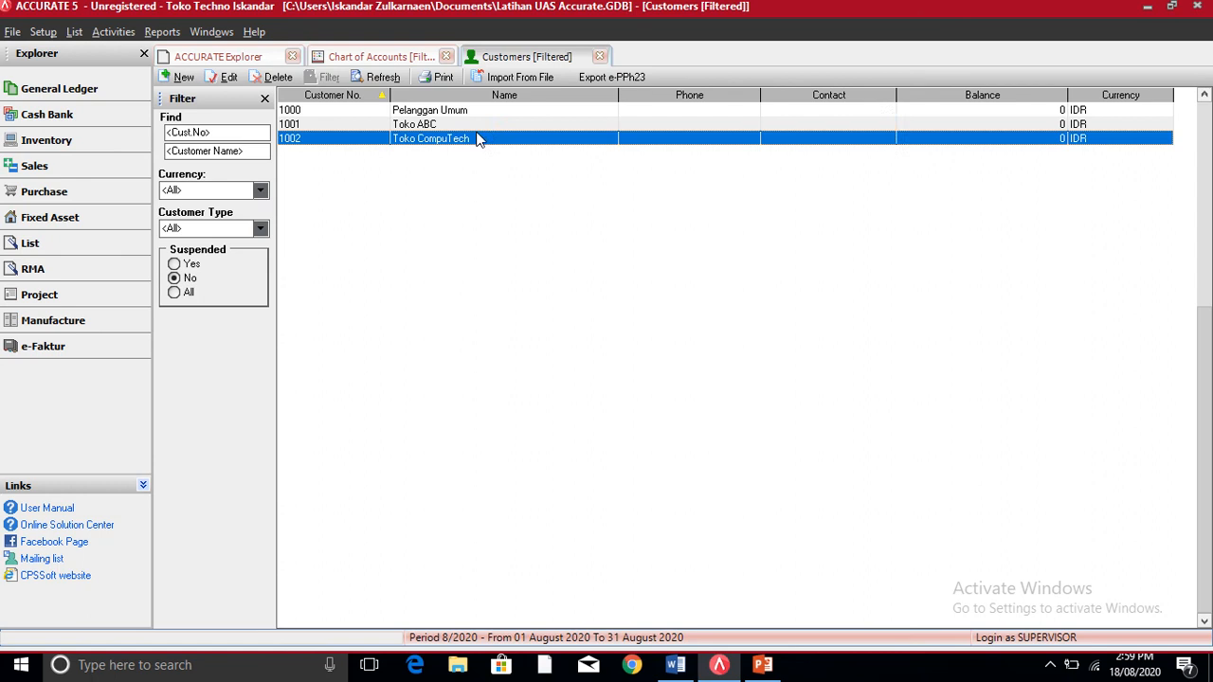
{"action": "left_click", "coordinate": [904, 112]}
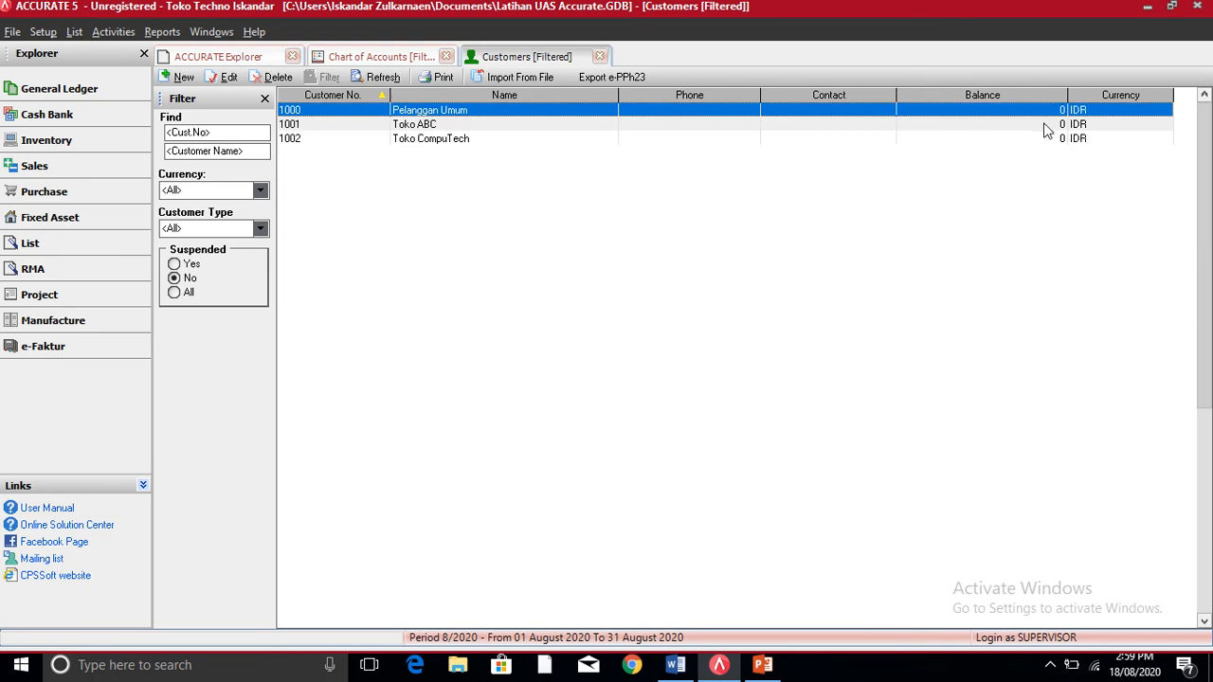
{"action": "left_click", "coordinate": [1047, 127]}
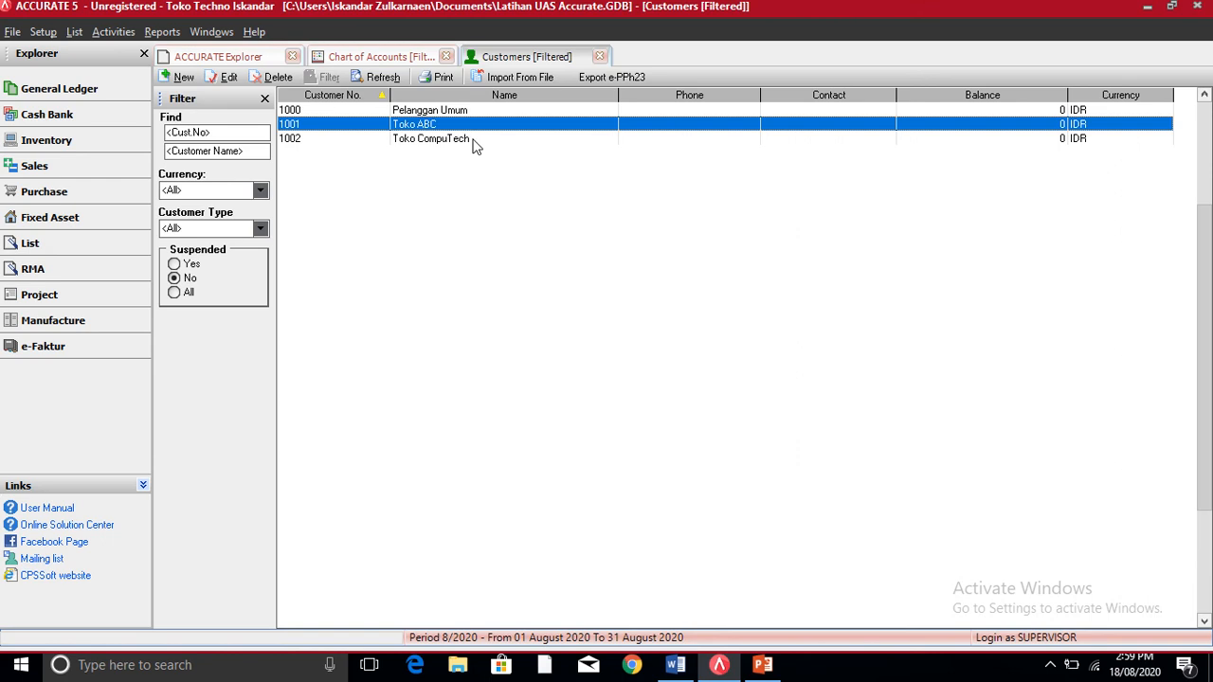
{"action": "double_click", "coordinate": [346, 129]}
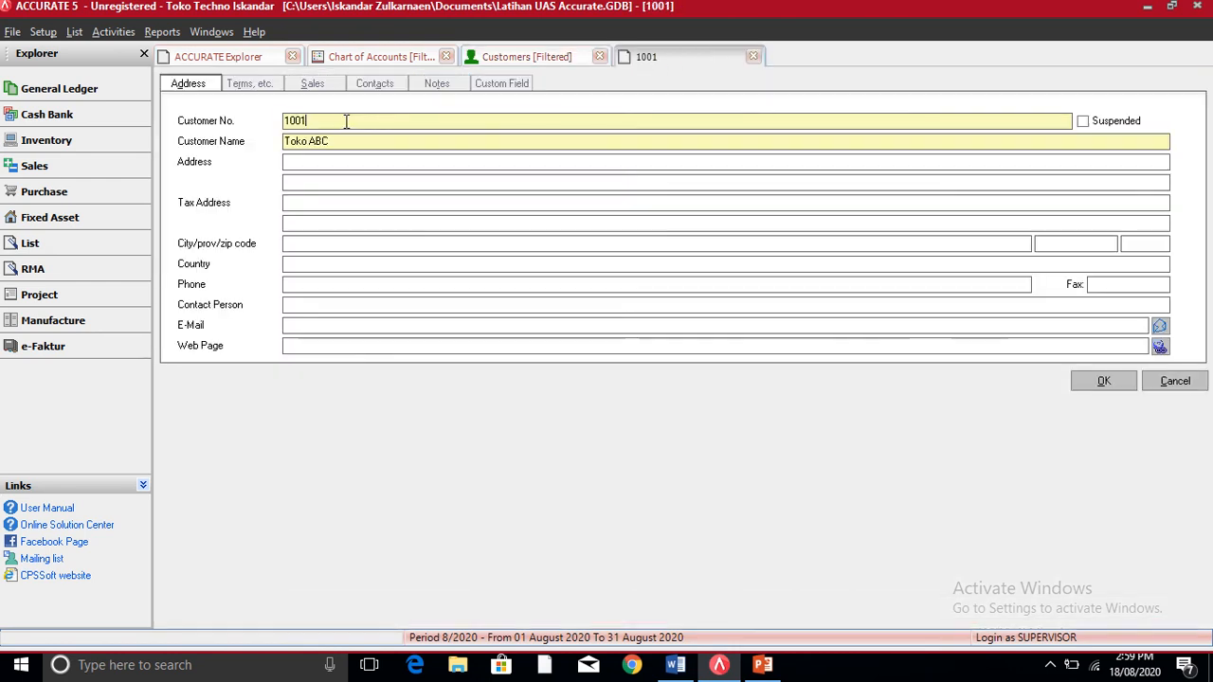
- Review the name, address, e-mail and web page fields in Toko ABC's customer record
{"action": "left_click", "coordinate": [332, 141]}
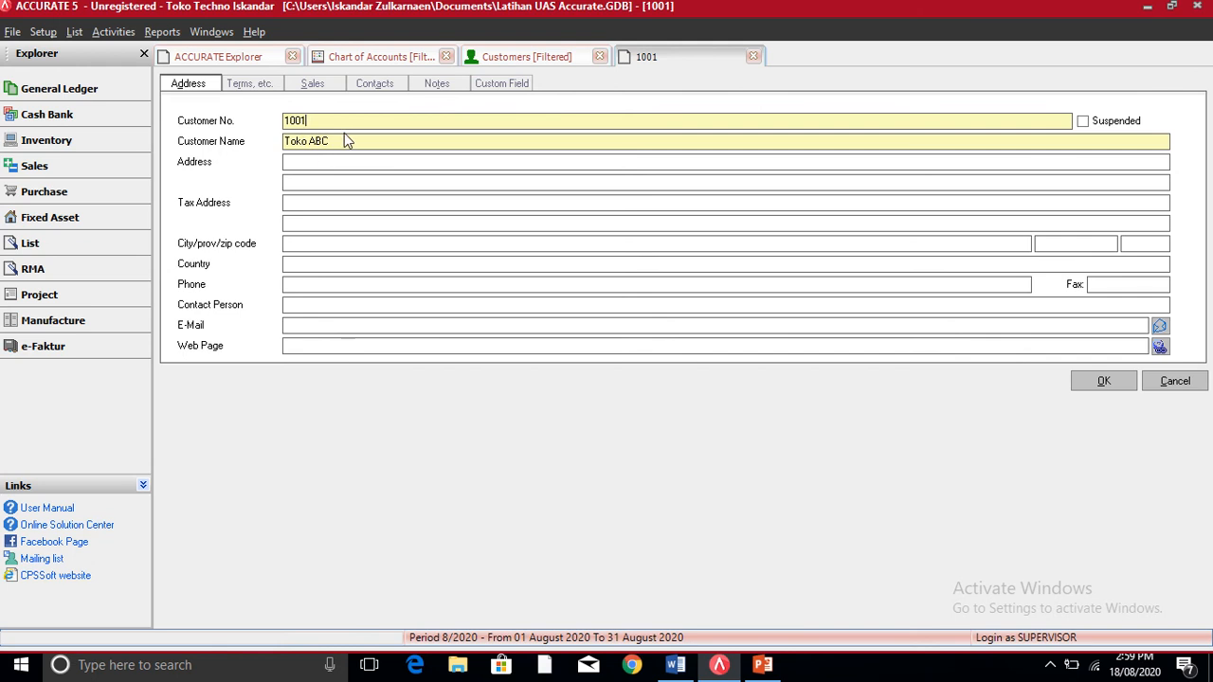
{"action": "left_click", "coordinate": [301, 206]}
{"action": "left_click", "coordinate": [295, 240]}
{"action": "left_click", "coordinate": [347, 326]}
{"action": "left_click", "coordinate": [347, 346]}
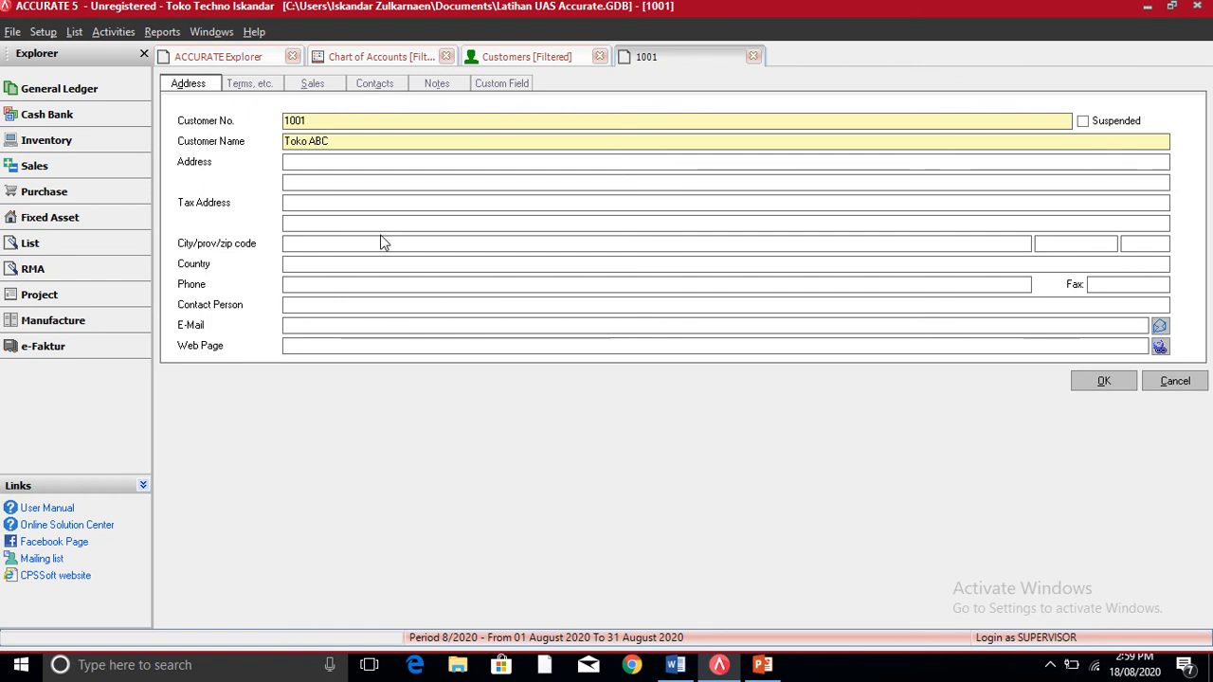
- Check Toko ABC's payment terms in section 4 of the Word exercise, then return to ACCURATE 5
{"action": "left_click", "coordinate": [717, 667]}
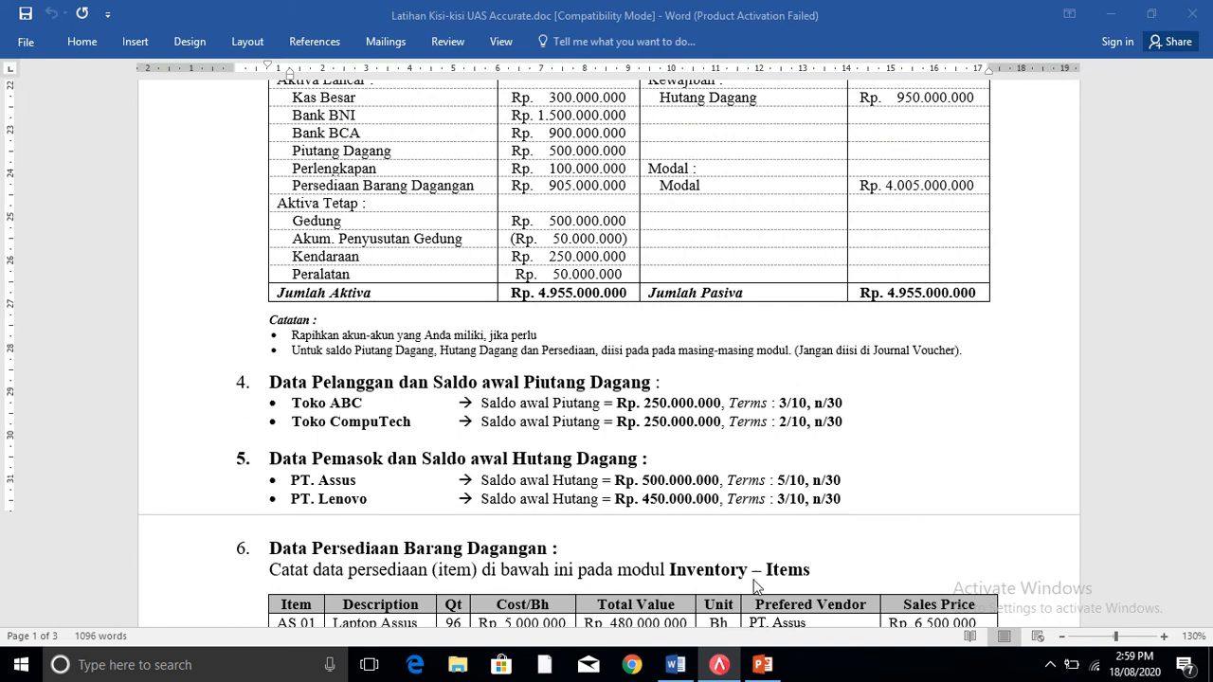
{"action": "left_click", "coordinate": [848, 404]}
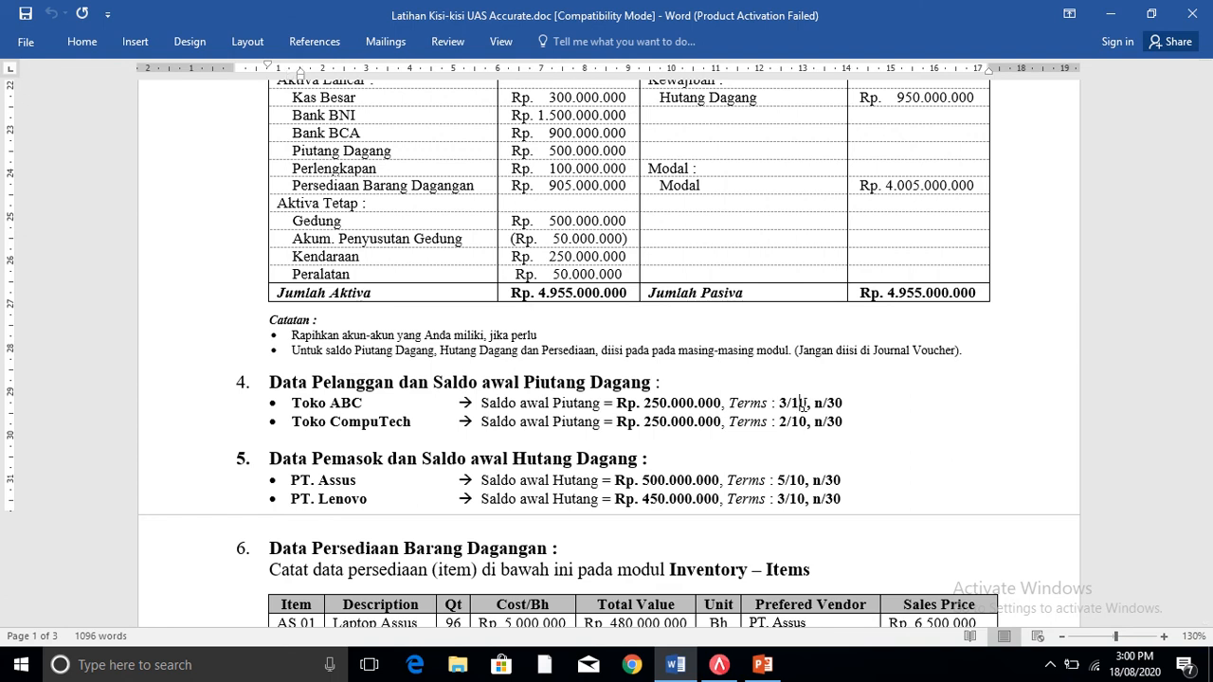
{"action": "left_click", "coordinate": [806, 404]}
{"action": "left_click_drag", "start_coordinate": [808, 403], "coordinate": [783, 403]}
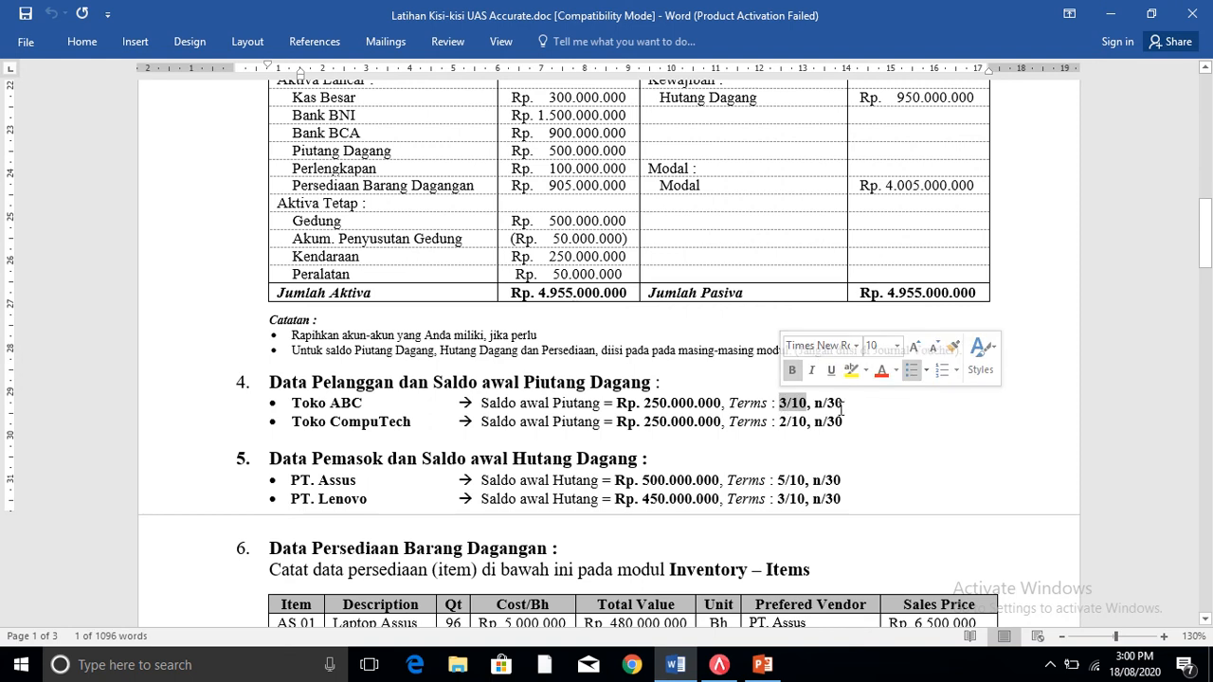
{"action": "left_click_drag", "start_coordinate": [842, 403], "coordinate": [824, 409]}
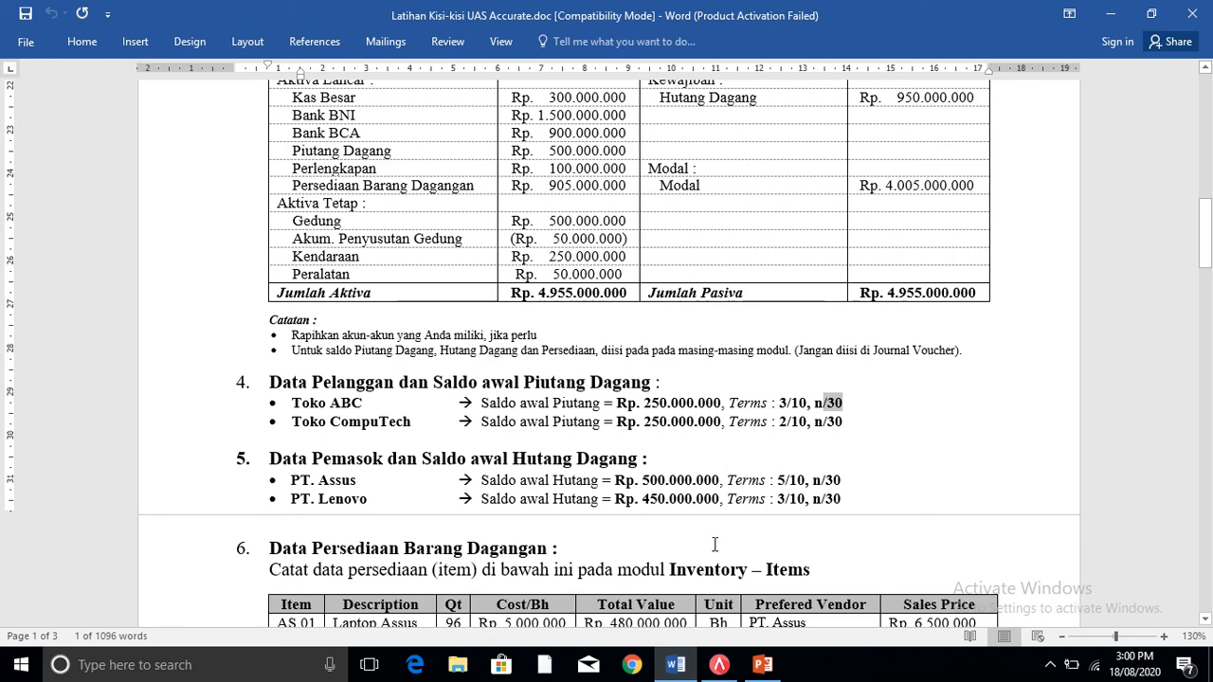
{"action": "left_click", "coordinate": [719, 664]}
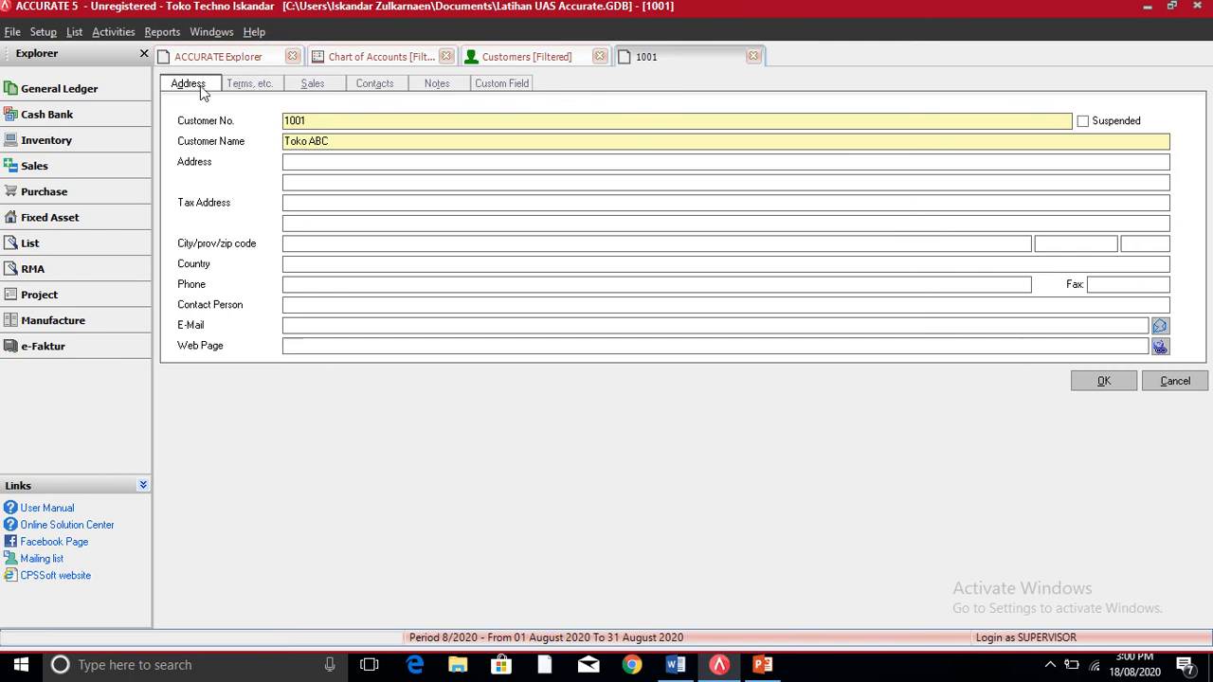
- Create a new payment term from Toko ABC's record with a 3% discount if paid within 10 days and net due in 30 days
{"action": "left_click", "coordinate": [256, 82]}
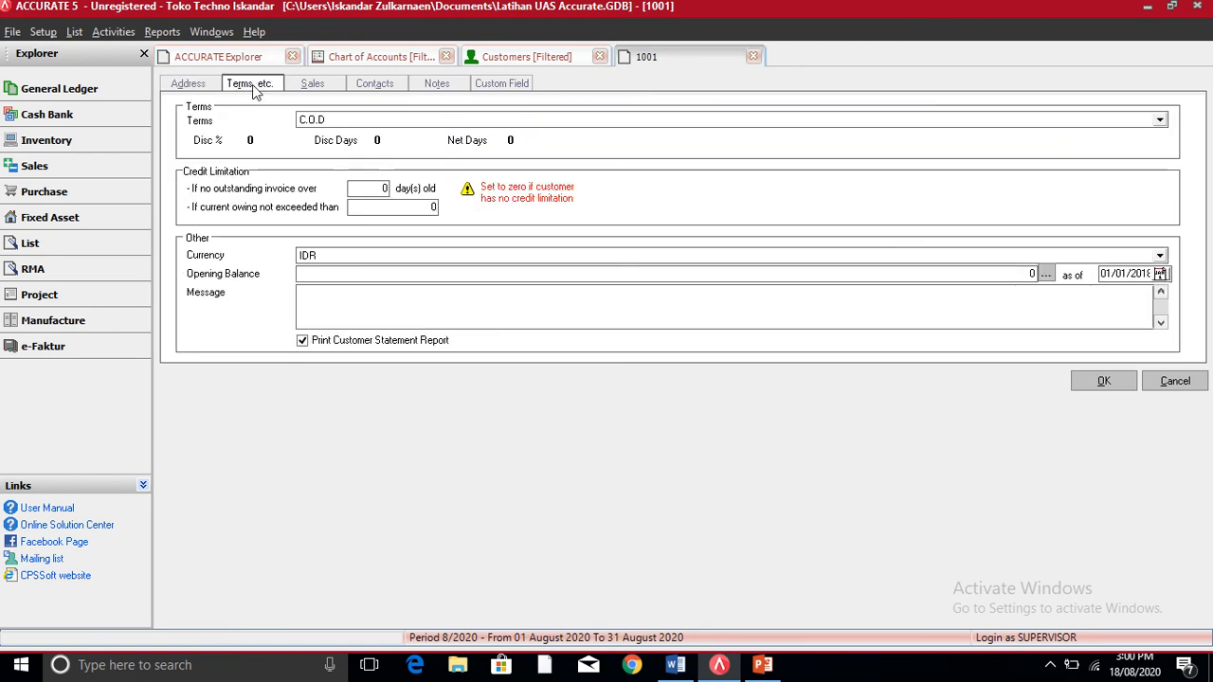
{"action": "left_click", "coordinate": [336, 120]}
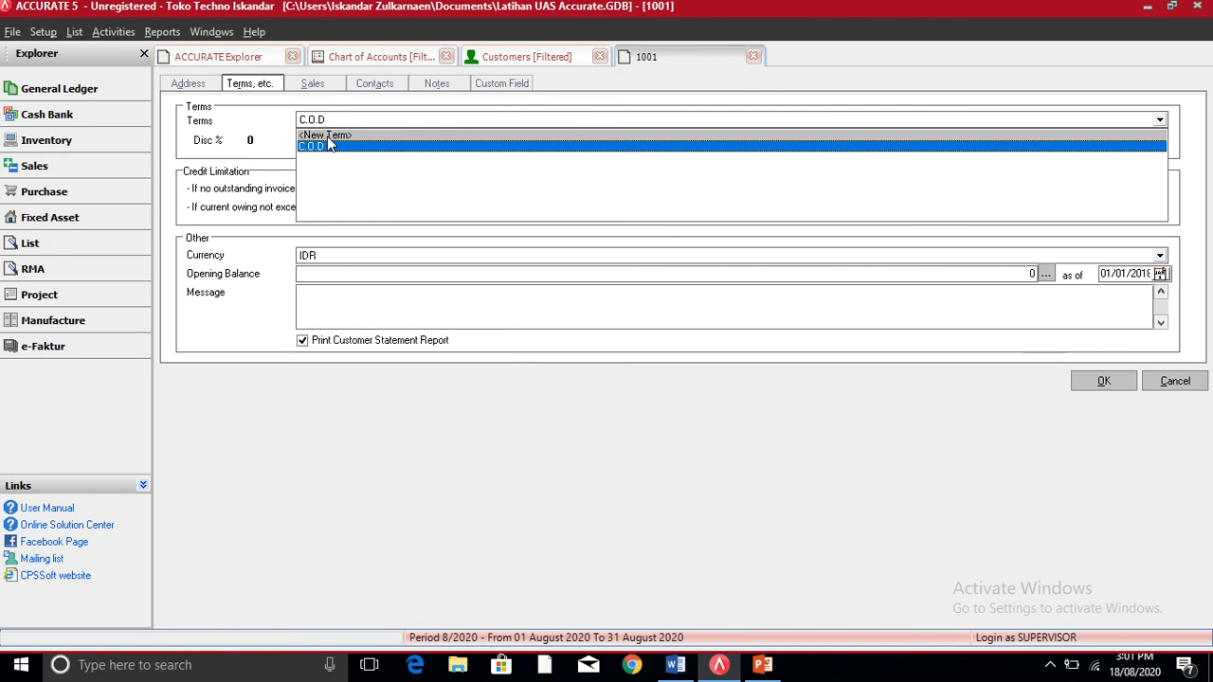
{"action": "left_click", "coordinate": [323, 135]}
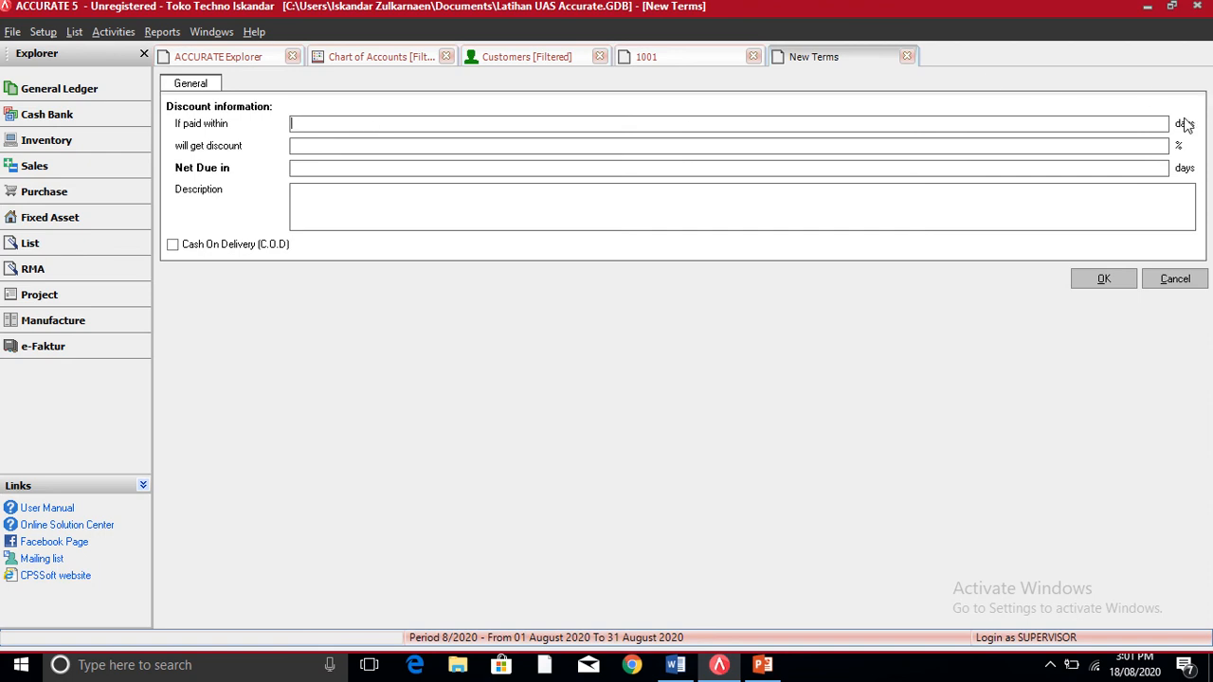
{"action": "left_click", "coordinate": [1161, 149]}
{"action": "left_click", "coordinate": [414, 124]}
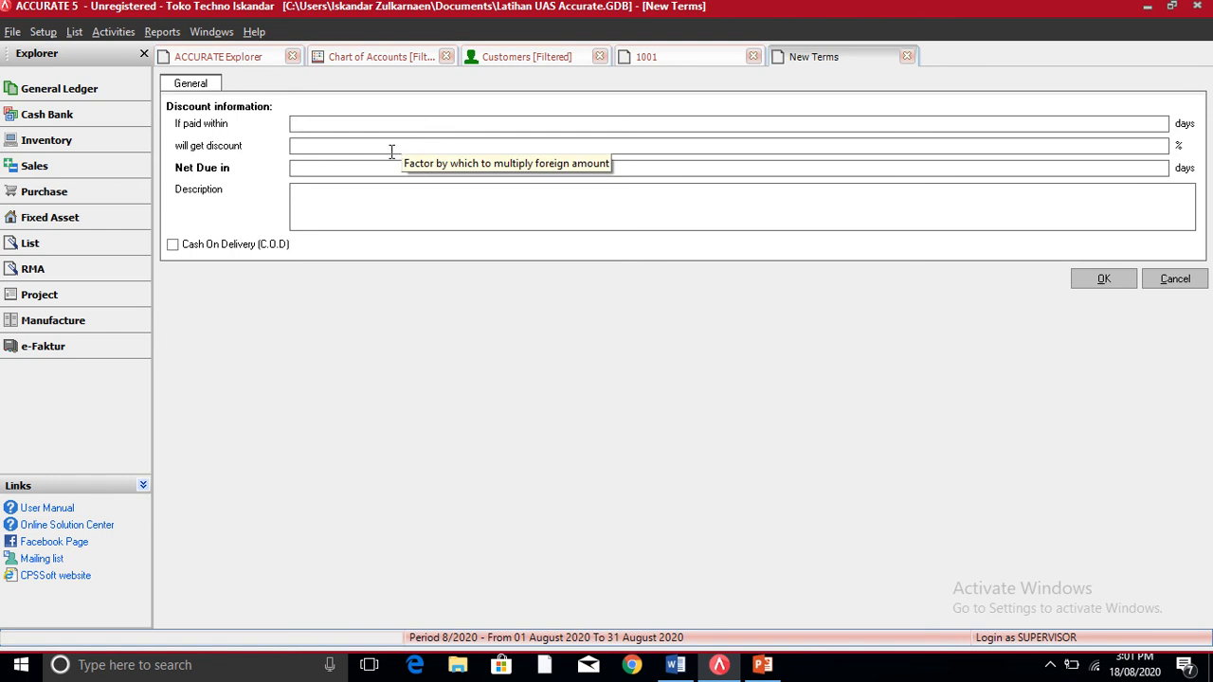
{"action": "type", "text": "10"}
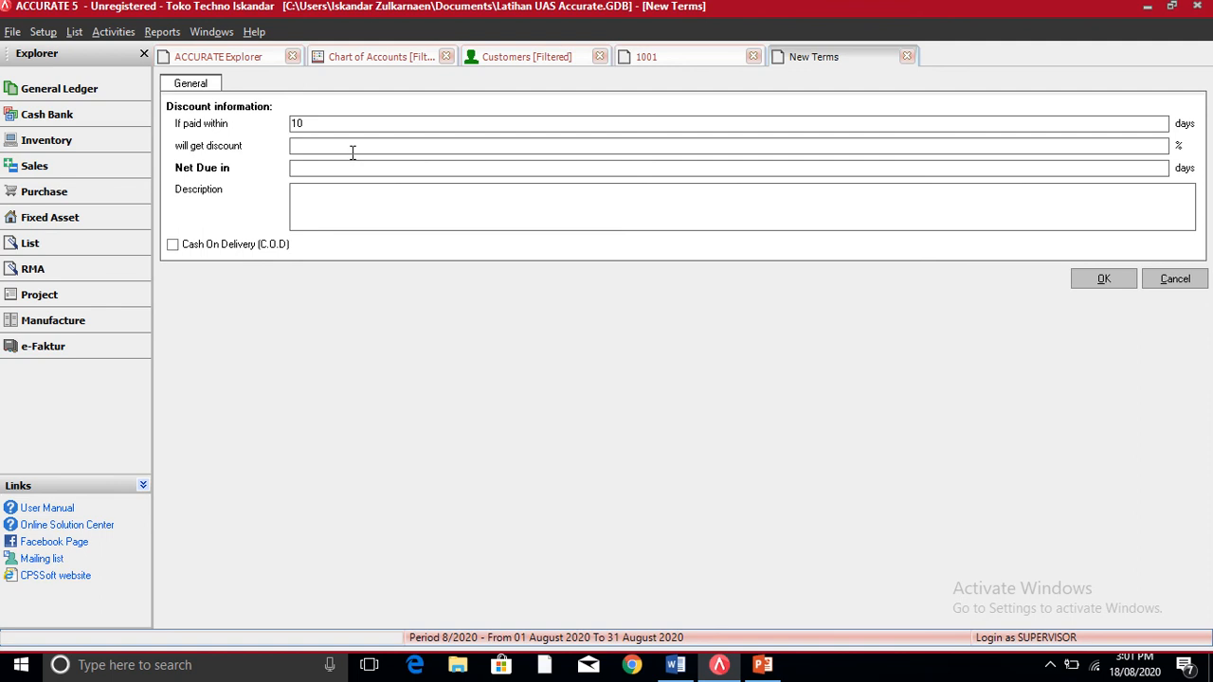
{"action": "left_click", "coordinate": [351, 149]}
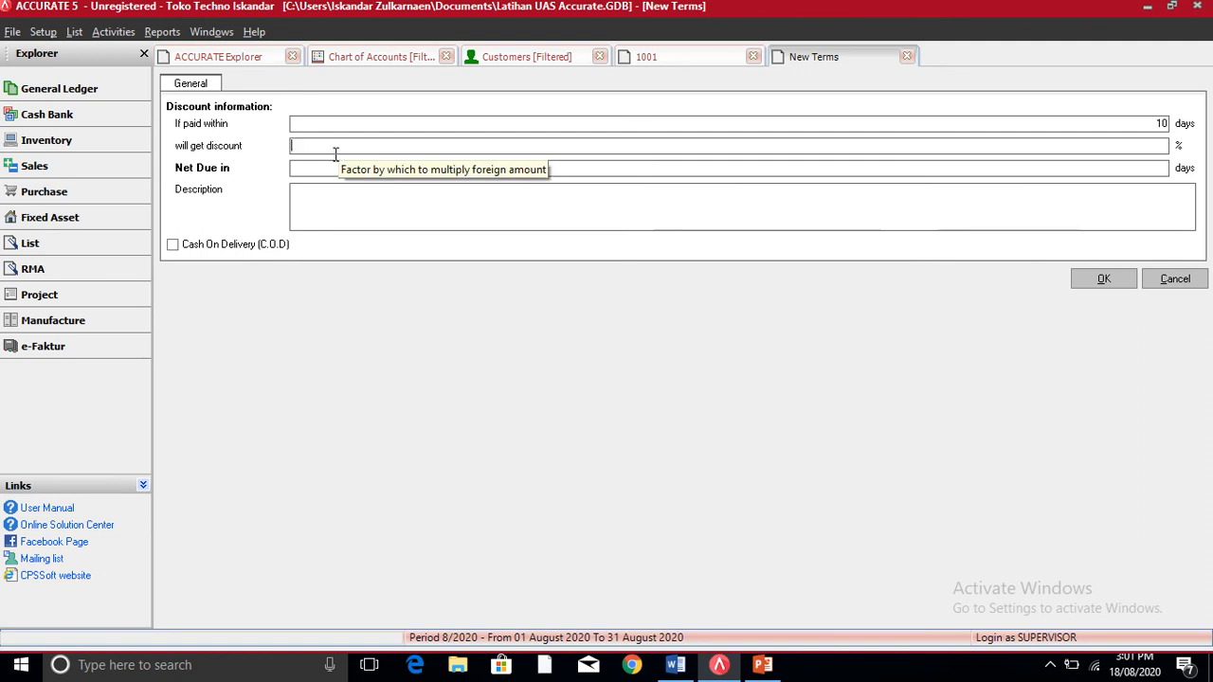
{"action": "type", "text": "3"}
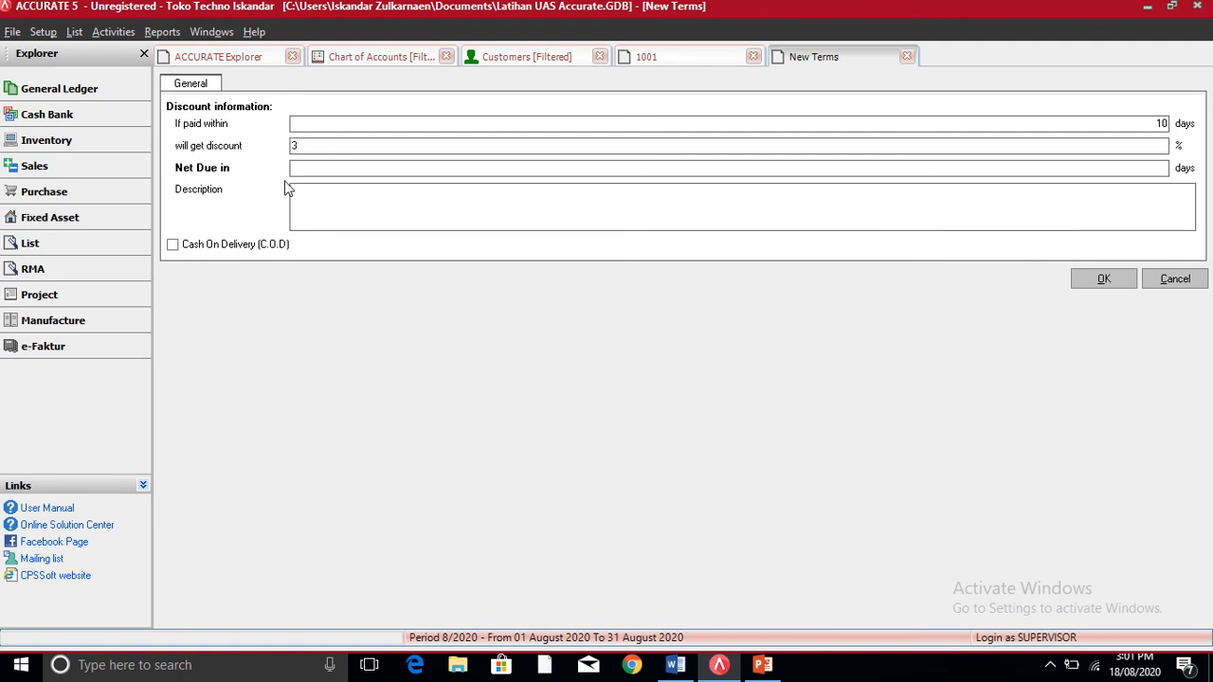
{"action": "left_click", "coordinate": [291, 171]}
{"action": "type", "text": "30"}
- Describe the 3% term as "3/10, n/30", copy that description and save the term
{"action": "left_click", "coordinate": [406, 209]}
{"action": "type", "text": "3/10, n/30"}
{"action": "left_click_drag", "start_coordinate": [354, 198], "coordinate": [281, 195]}
{"action": "key", "text": "ctrl+c"}
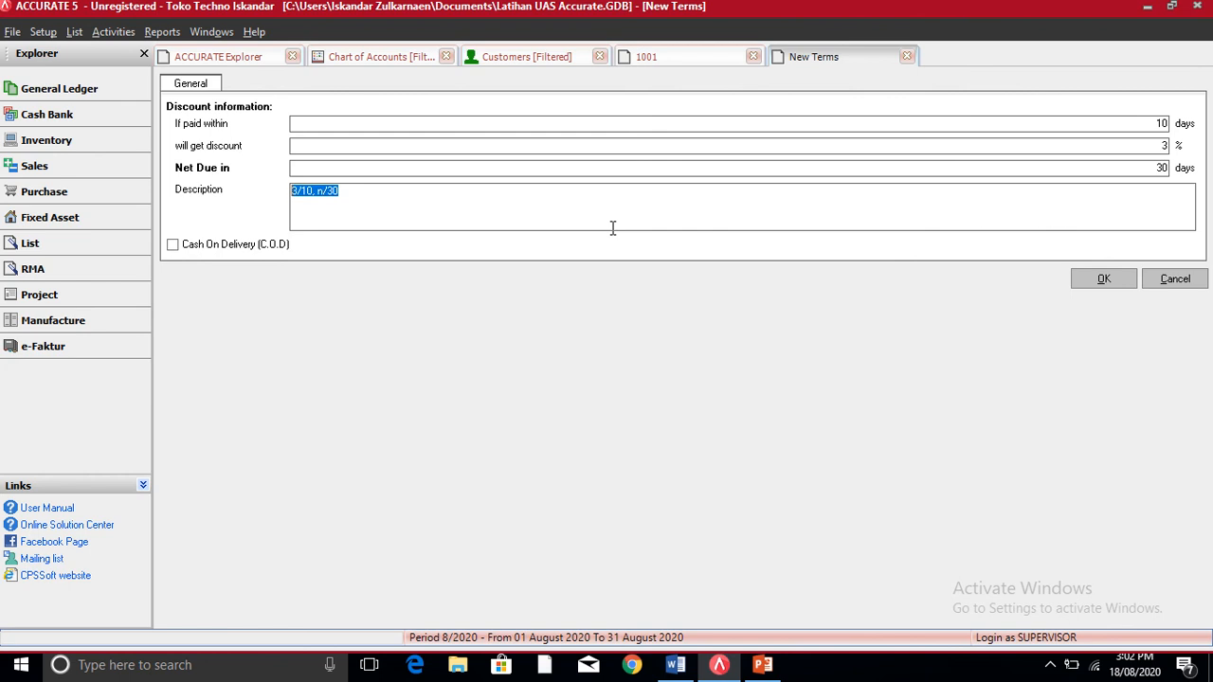
{"action": "left_click", "coordinate": [1104, 279]}
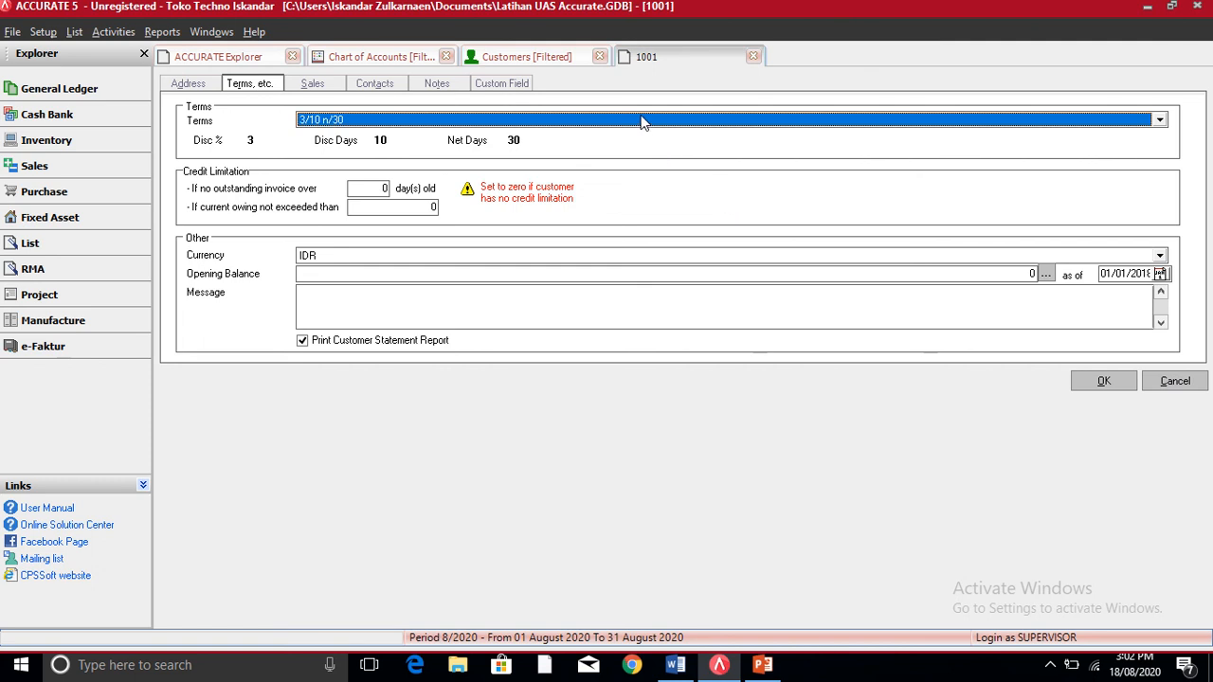
- Create a second payment term with a 2% discount if paid within 10 days and net due in 30 days
{"action": "left_click", "coordinate": [554, 123]}
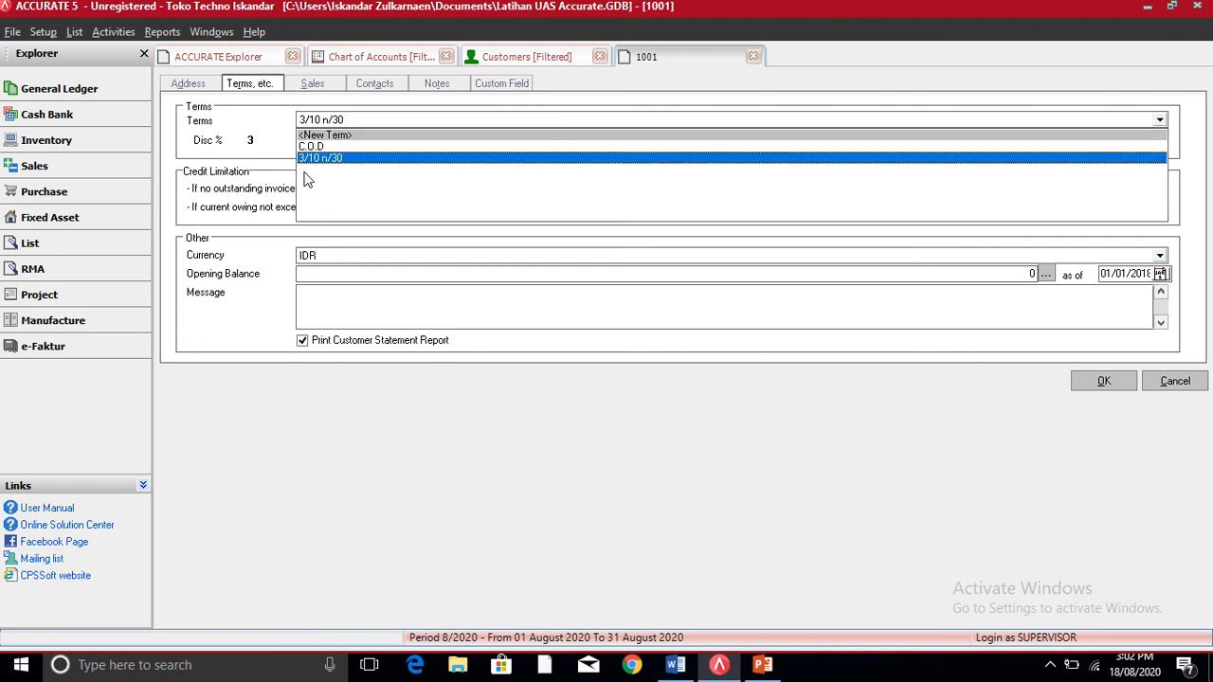
{"action": "left_click", "coordinate": [333, 135]}
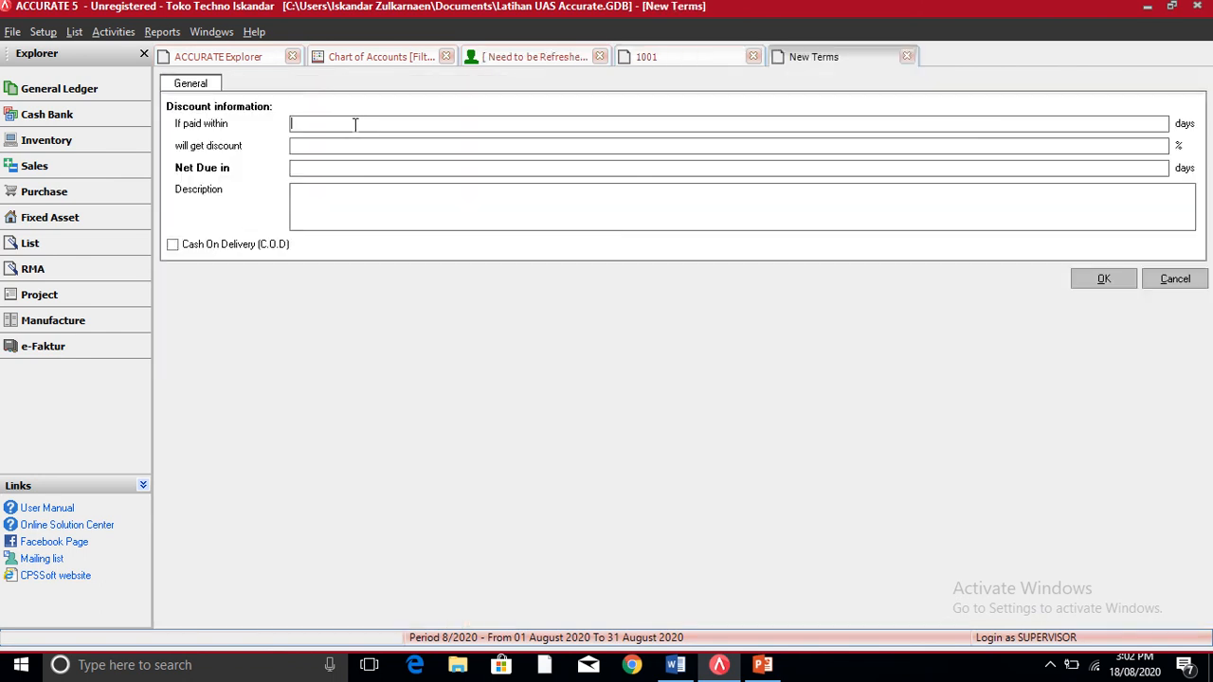
{"action": "type", "text": "10"}
{"action": "left_click", "coordinate": [309, 146]}
{"action": "type", "text": "3"}
{"action": "type", "text": "2"}
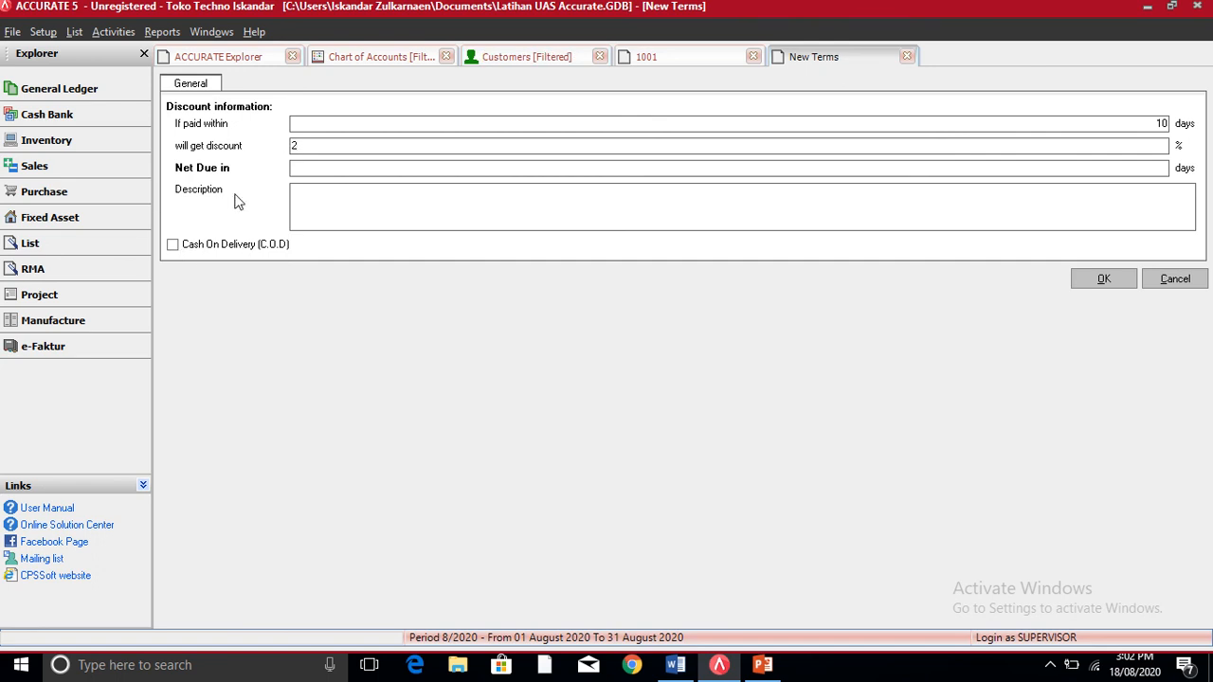
{"action": "left_click", "coordinate": [327, 171]}
{"action": "type", "text": "30"}
- Paste the copied description into the 2% term, change it to "2/10, n/30" and save the term
{"action": "left_click", "coordinate": [316, 205]}
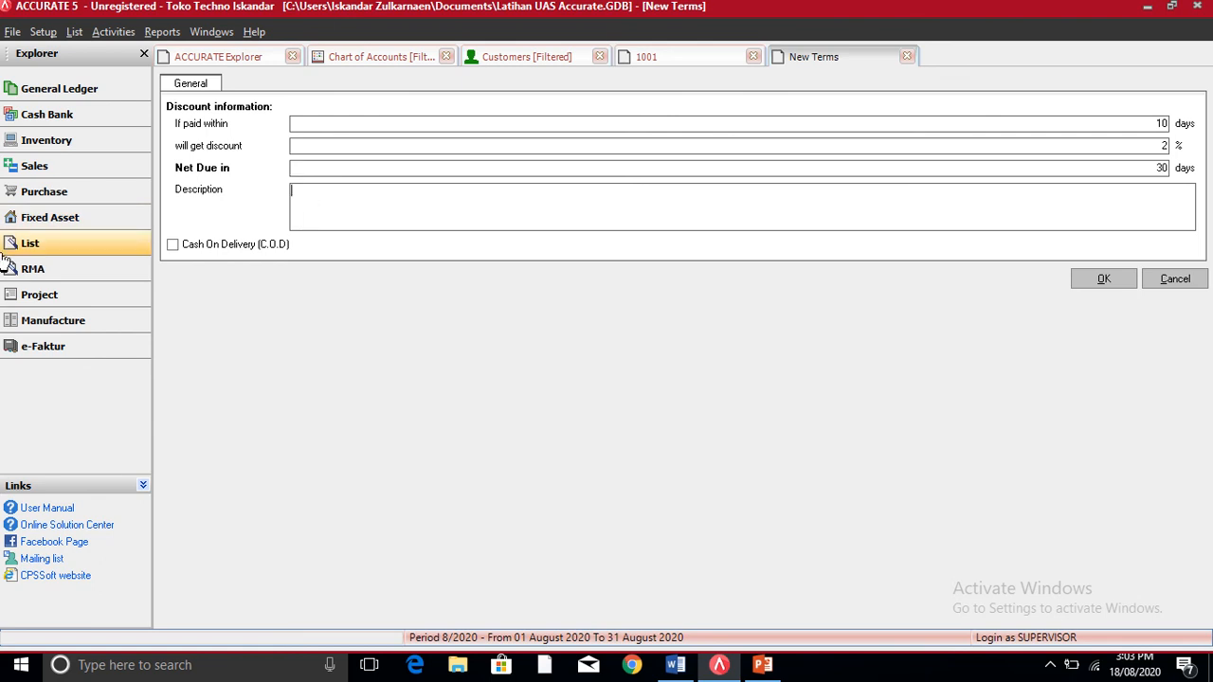
{"action": "key", "text": "ctrl+v"}
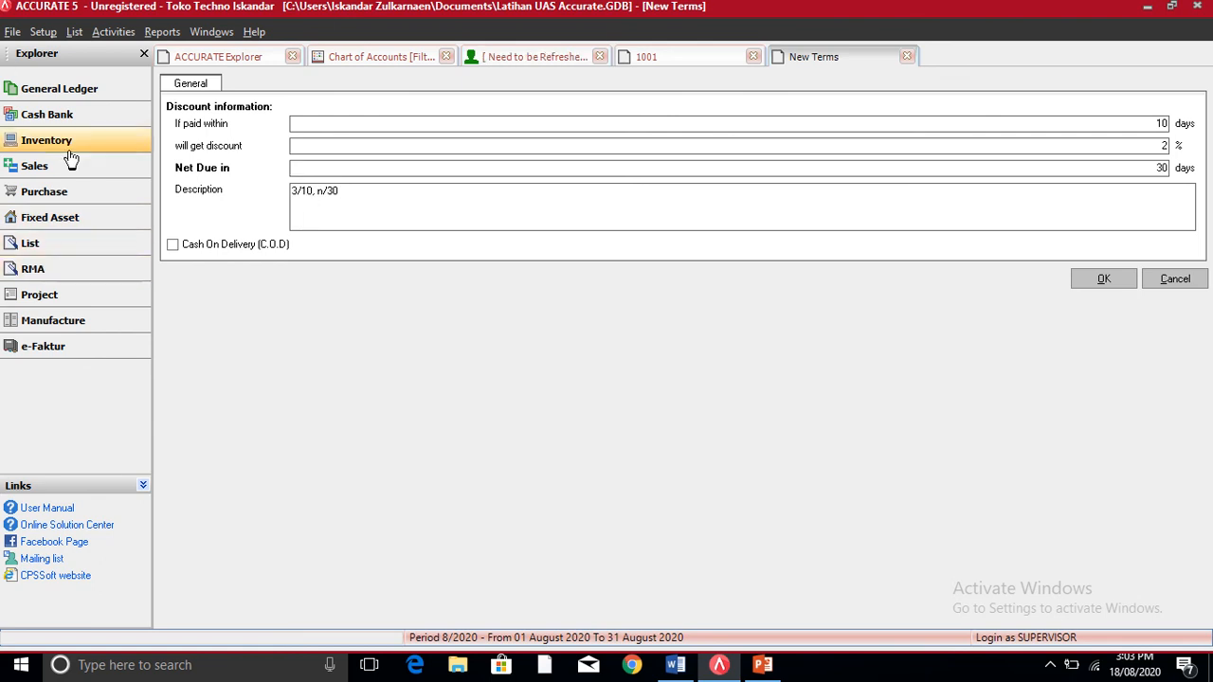
{"action": "left_click", "coordinate": [296, 191]}
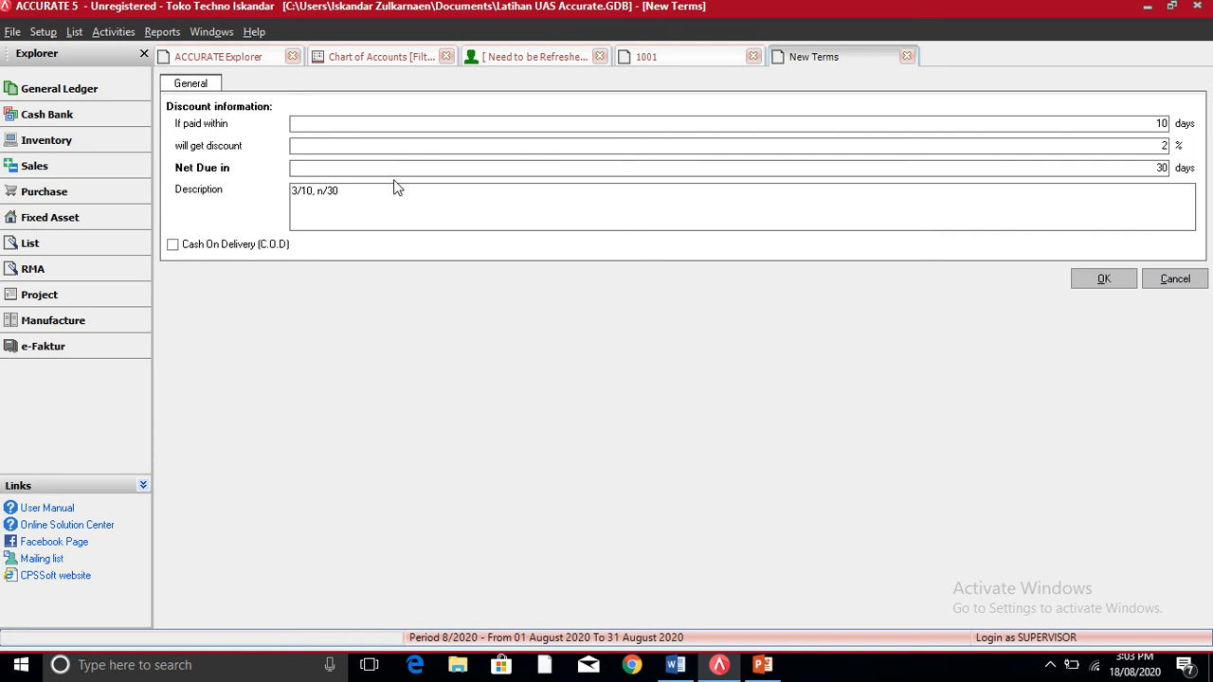
{"action": "key", "text": "BackSpace"}
{"action": "type", "text": "2"}
{"action": "left_click", "coordinate": [1120, 284]}
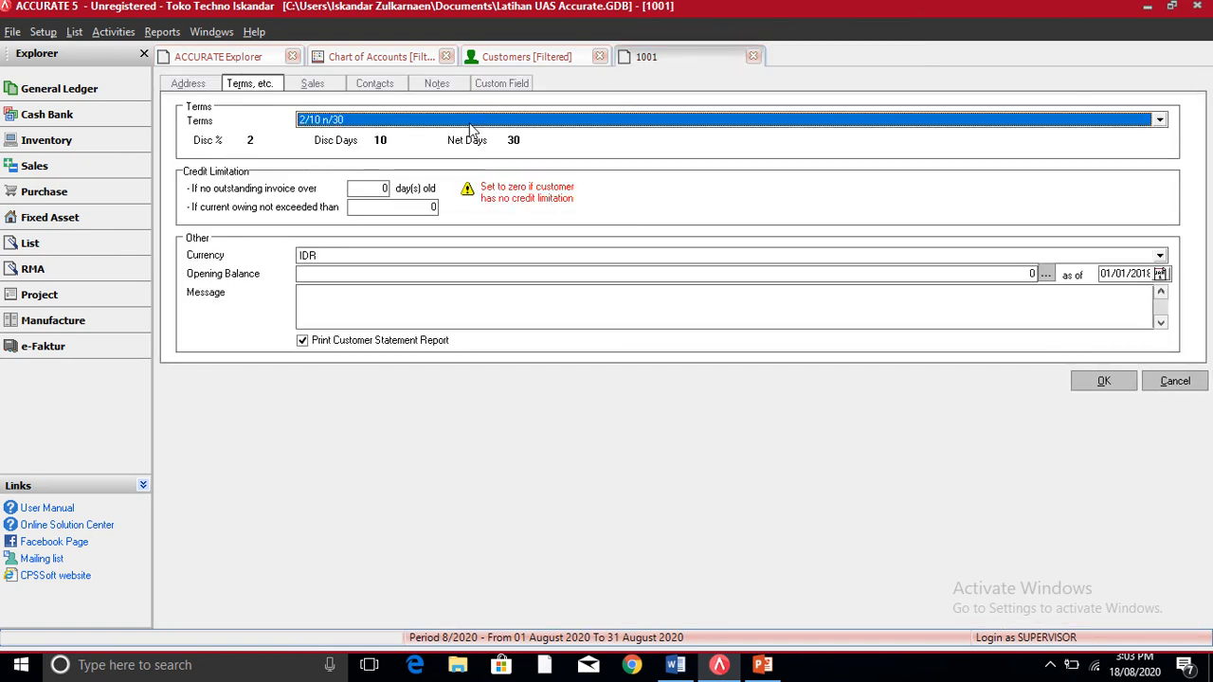
- Create a third payment term with a 5% discount if paid within 10 days and net due in 30 days
{"action": "left_click", "coordinate": [436, 120]}
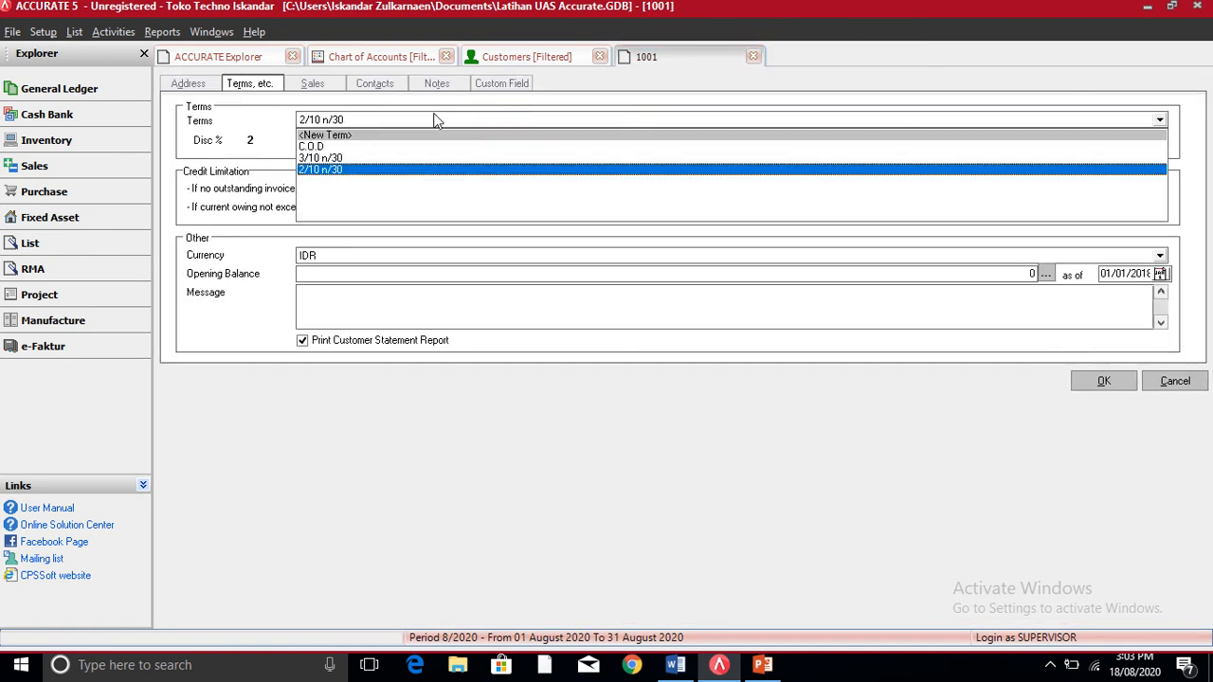
{"action": "left_click", "coordinate": [372, 136]}
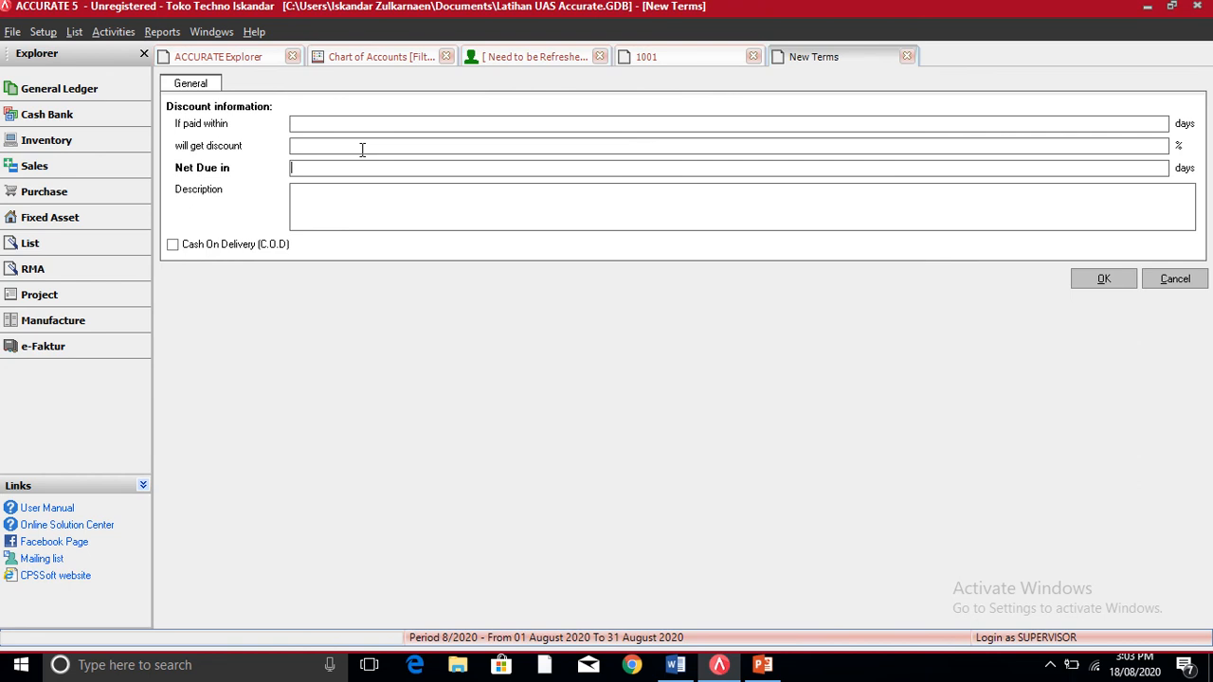
{"action": "left_click", "coordinate": [357, 124]}
{"action": "type", "text": "10"}
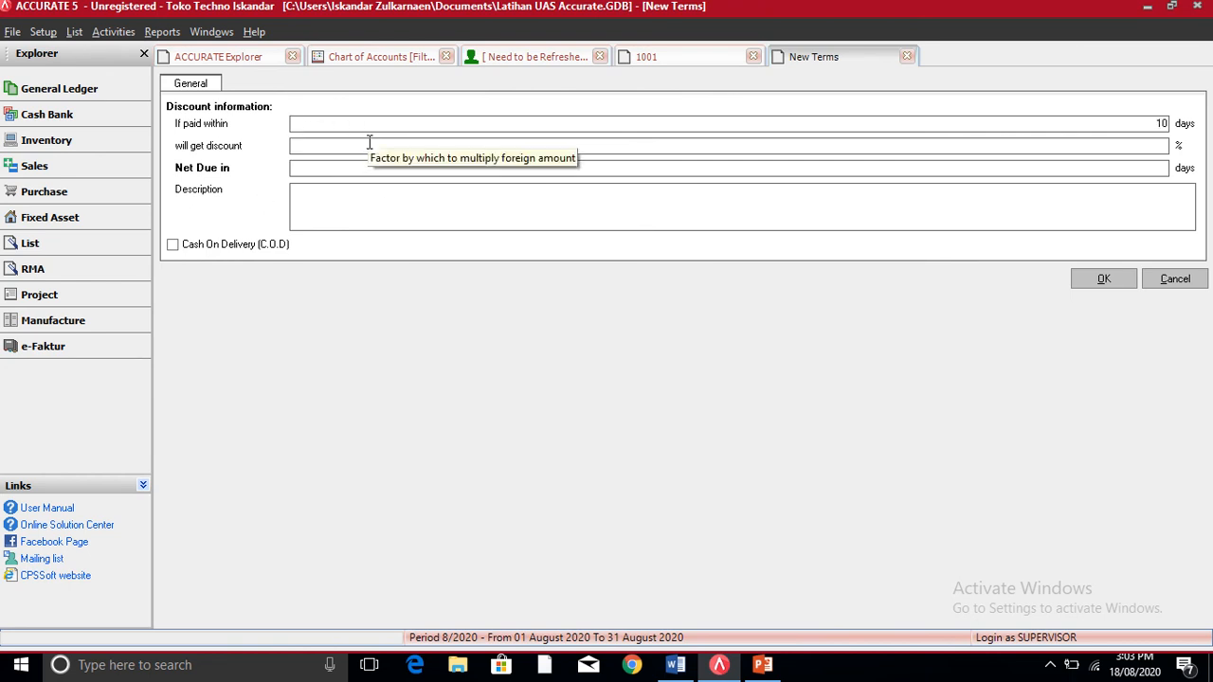
{"action": "type", "text": "5"}
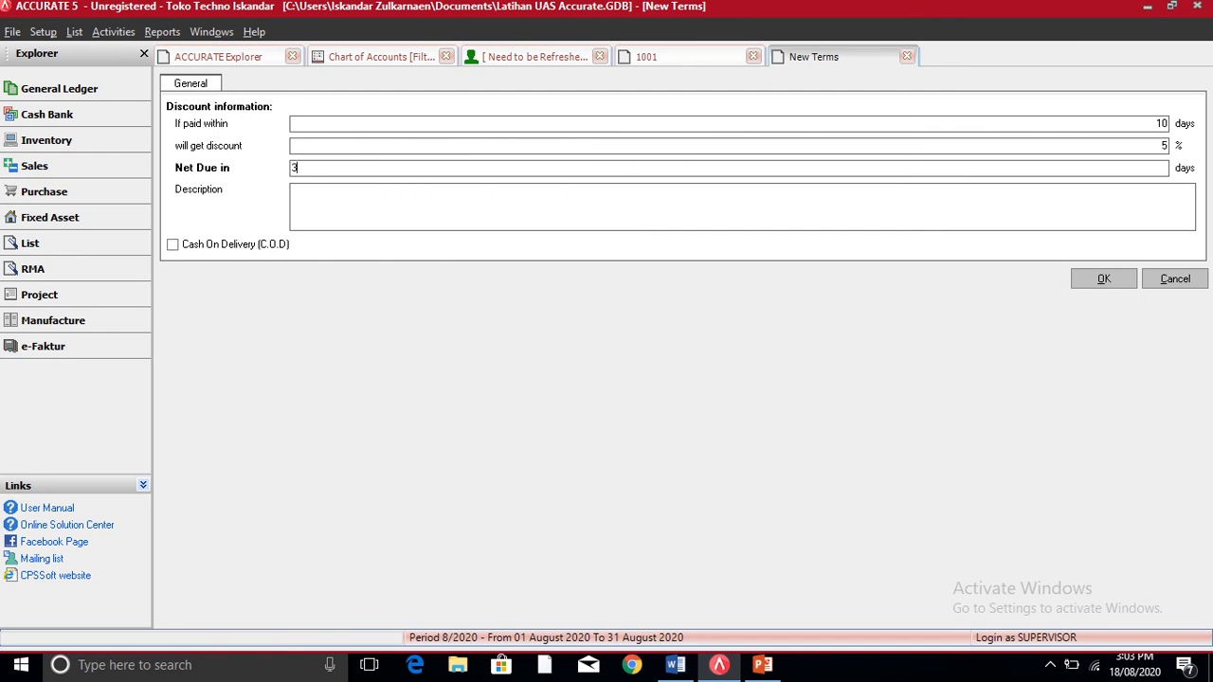
{"action": "type", "text": "30"}
- Paste the copied description into the 5% term, change it to "5/10, n/30" and save the term
{"action": "key", "text": "Tab"}
{"action": "type", "text": "3/10, n/30"}
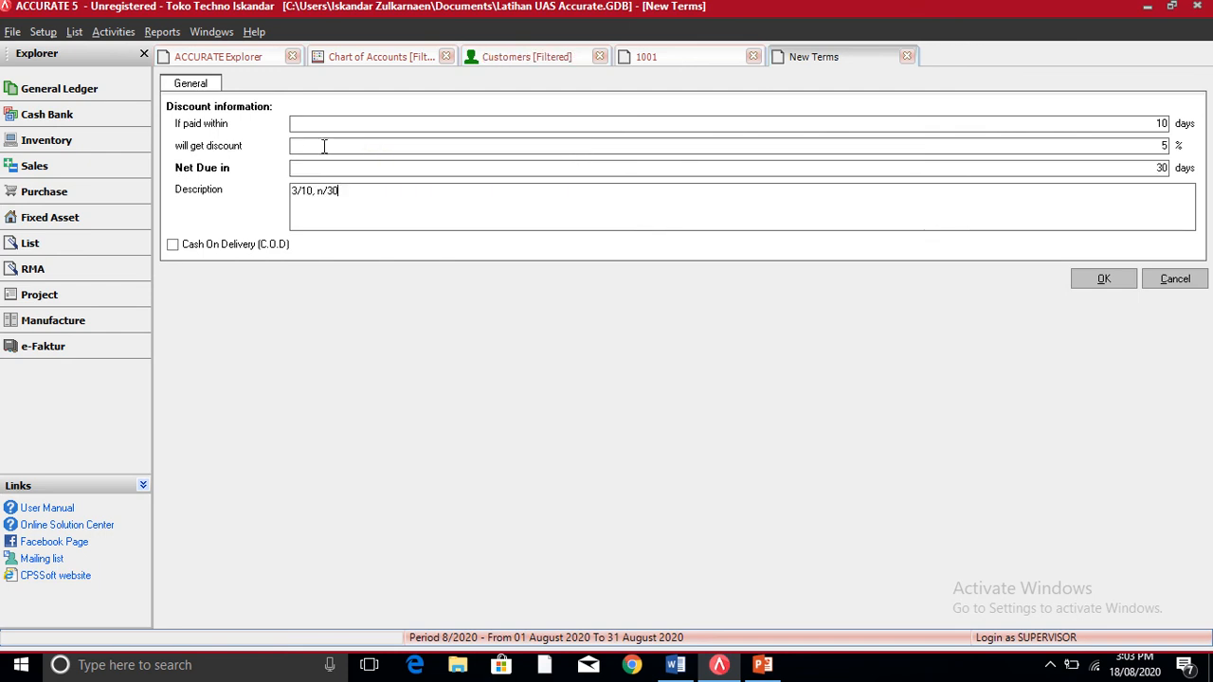
{"action": "left_click", "coordinate": [296, 191]}
{"action": "key", "text": "BackSpace"}
{"action": "type", "text": "5"}
{"action": "left_click", "coordinate": [1088, 281]}
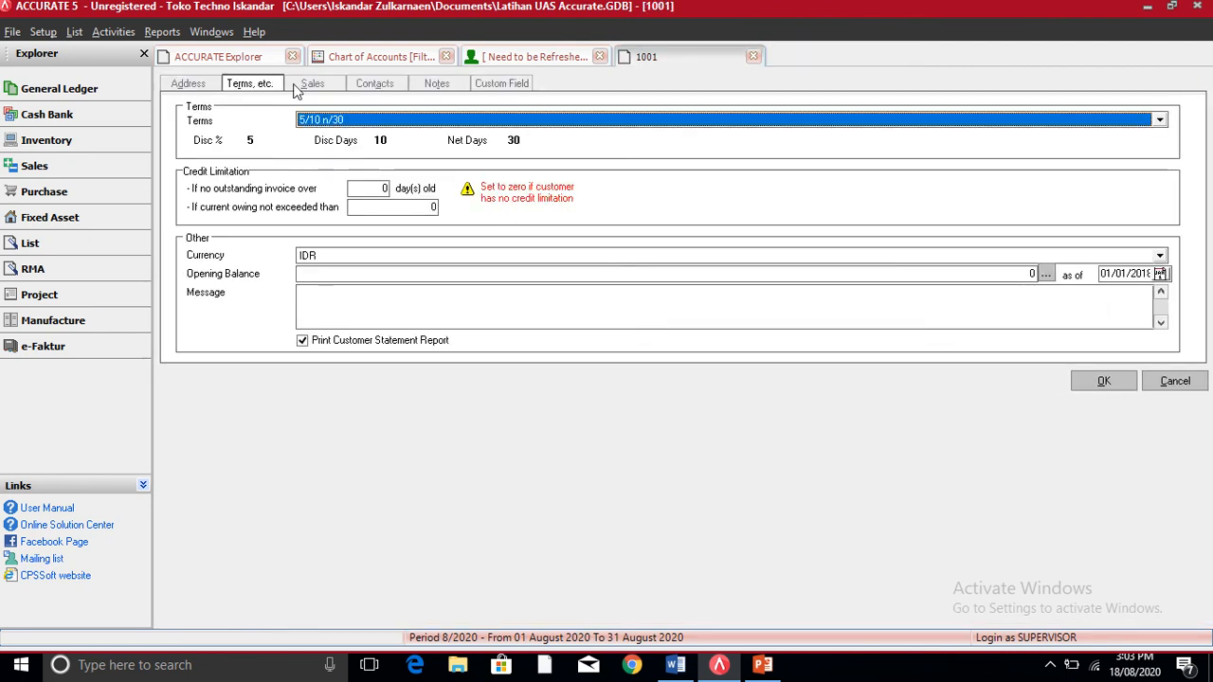
- Check Toko ABC's payment terms in the Word exercise document and set that customer's terms in ACCURATE to 3/10 n/30
{"action": "left_click", "coordinate": [186, 87]}
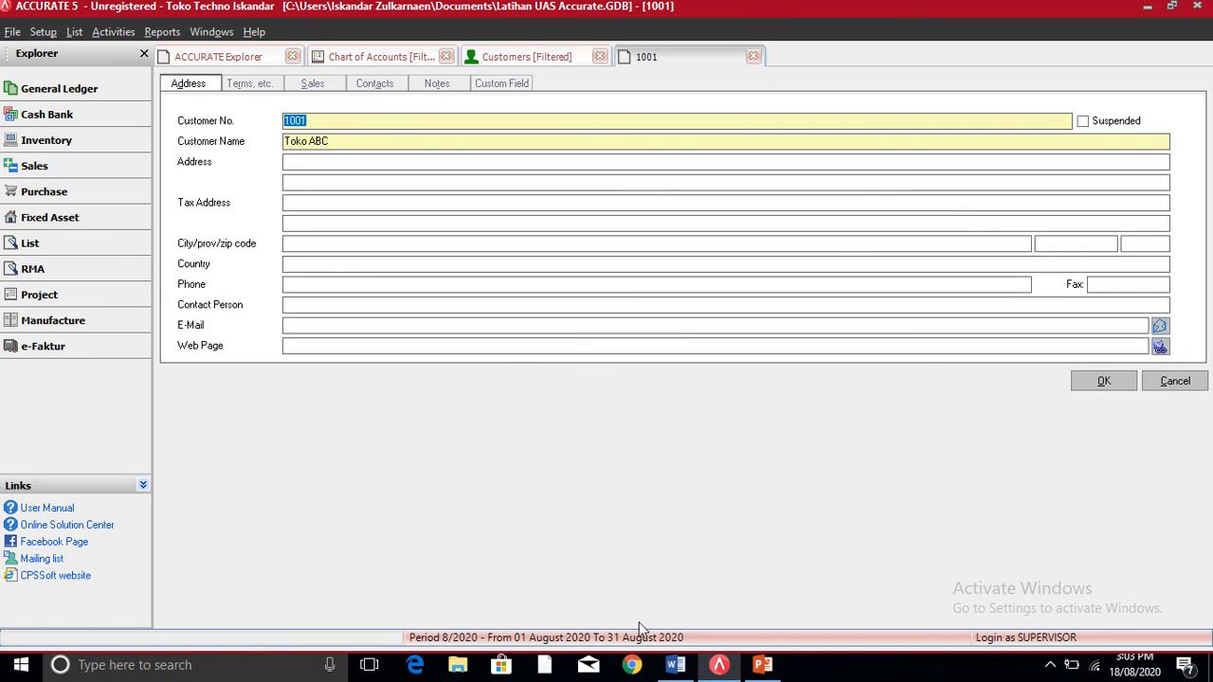
{"action": "left_click", "coordinate": [692, 669]}
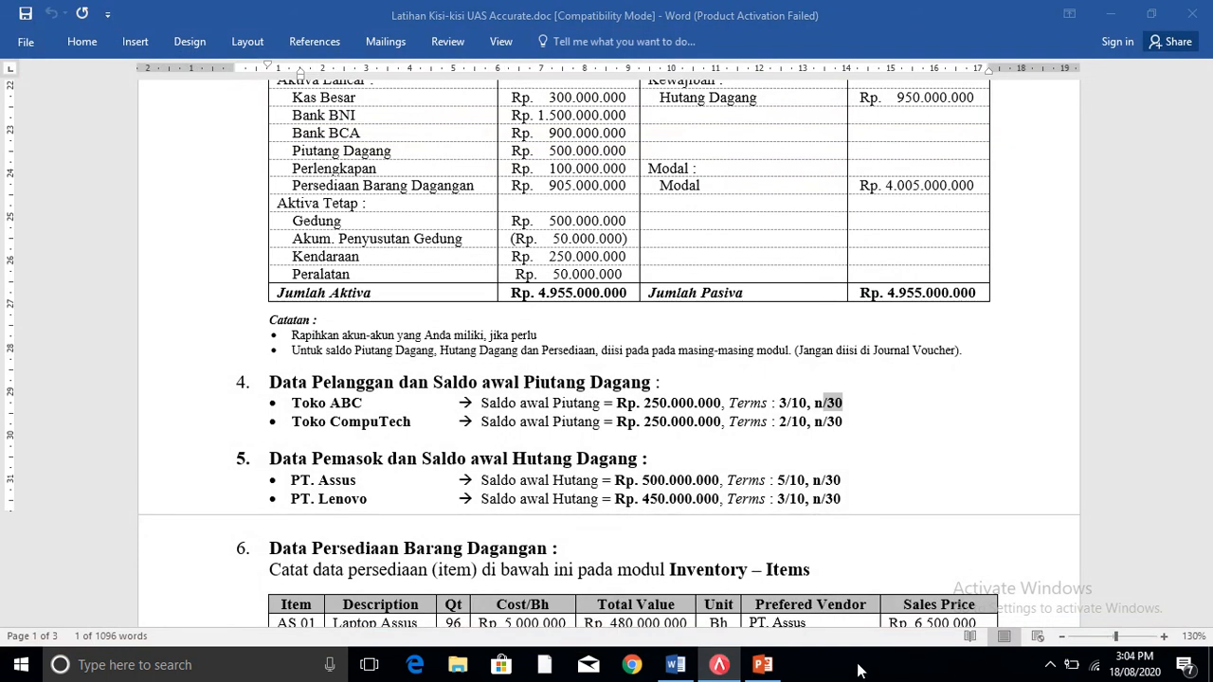
{"action": "left_click", "coordinate": [718, 665]}
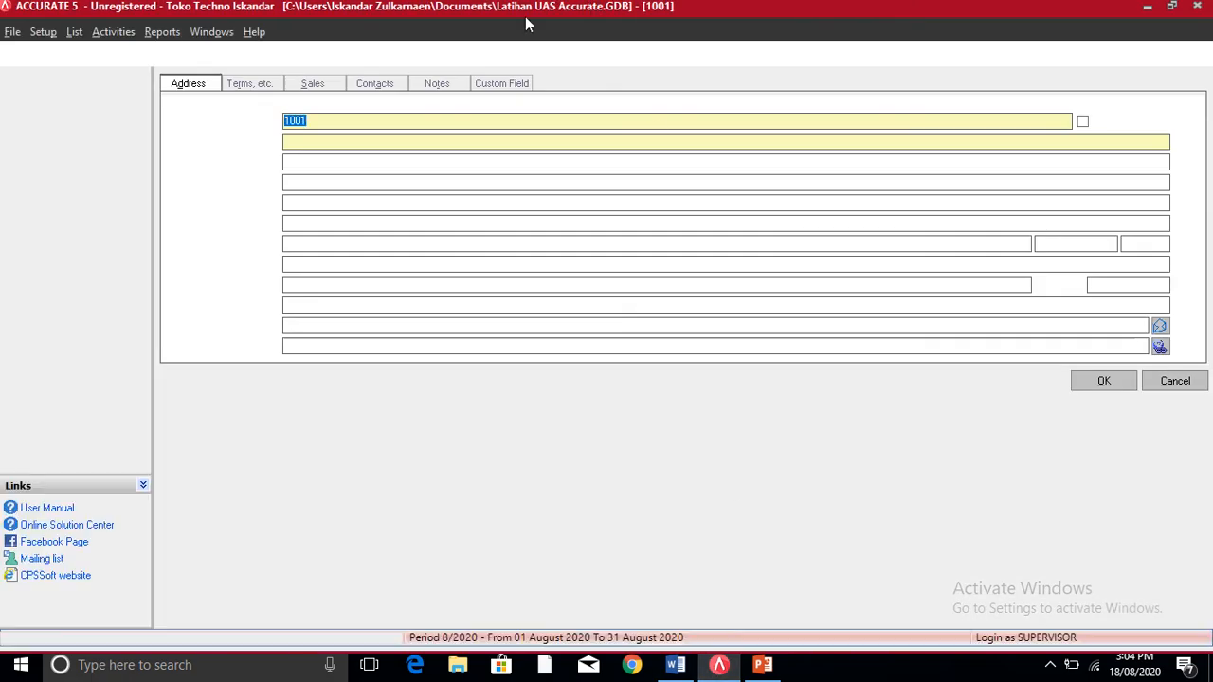
{"action": "left_click", "coordinate": [245, 83]}
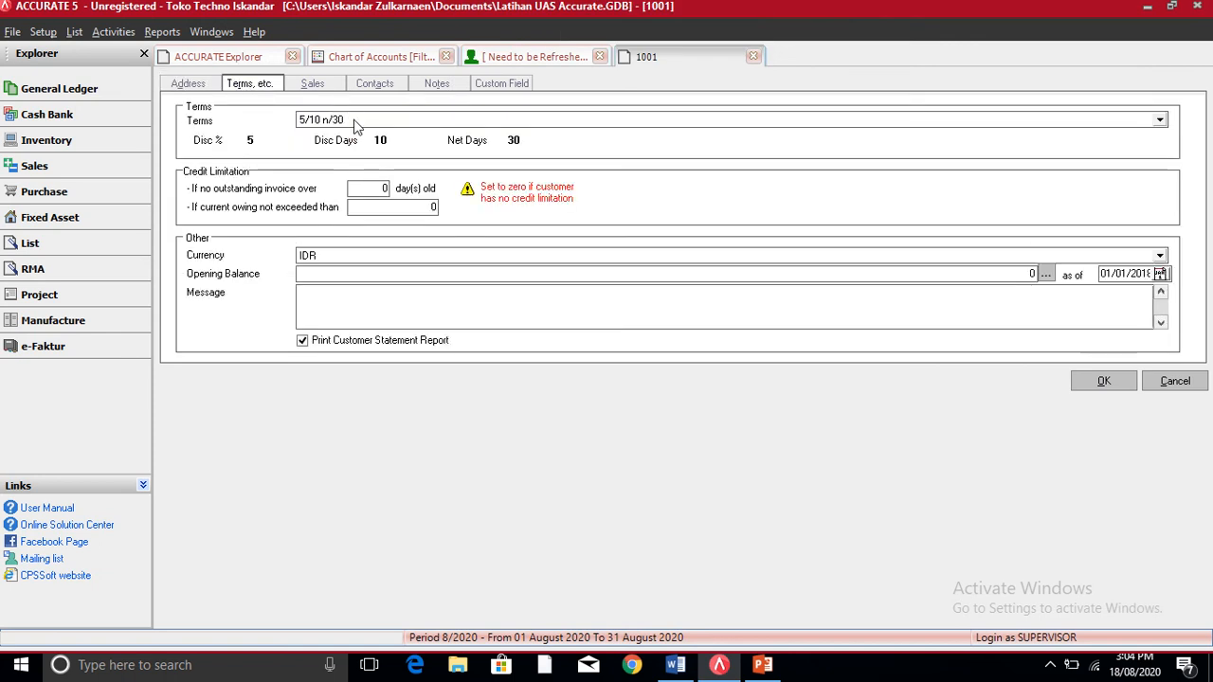
{"action": "left_click", "coordinate": [357, 127]}
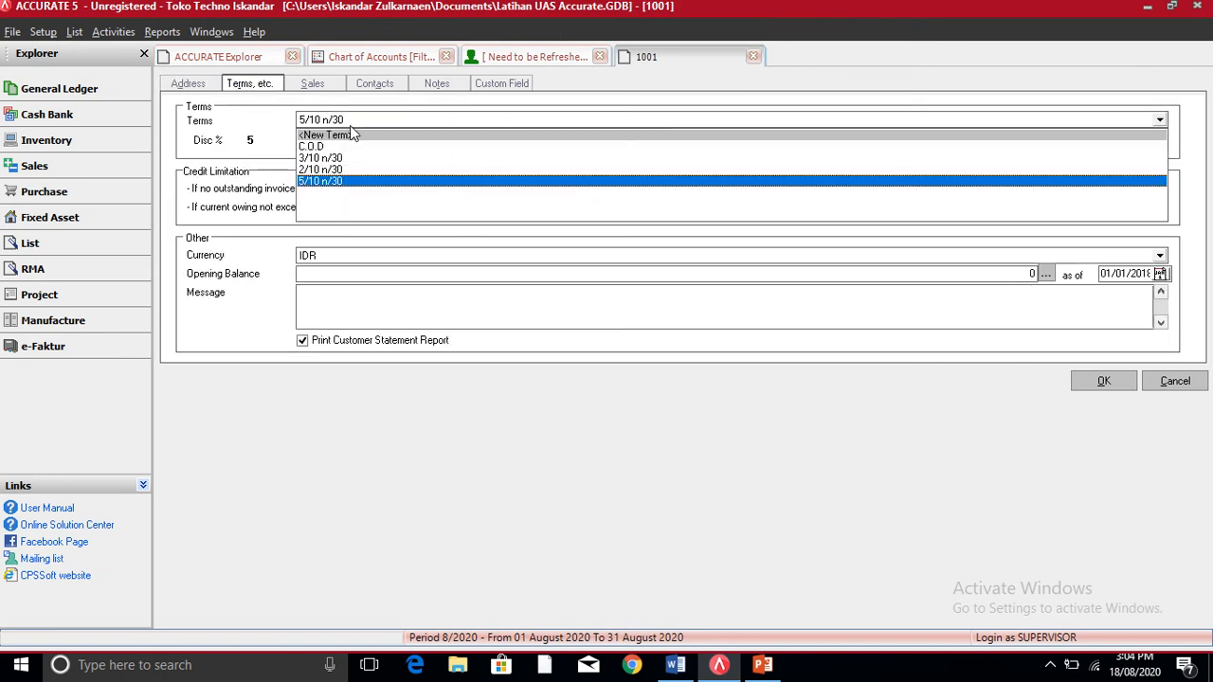
{"action": "left_click", "coordinate": [330, 158]}
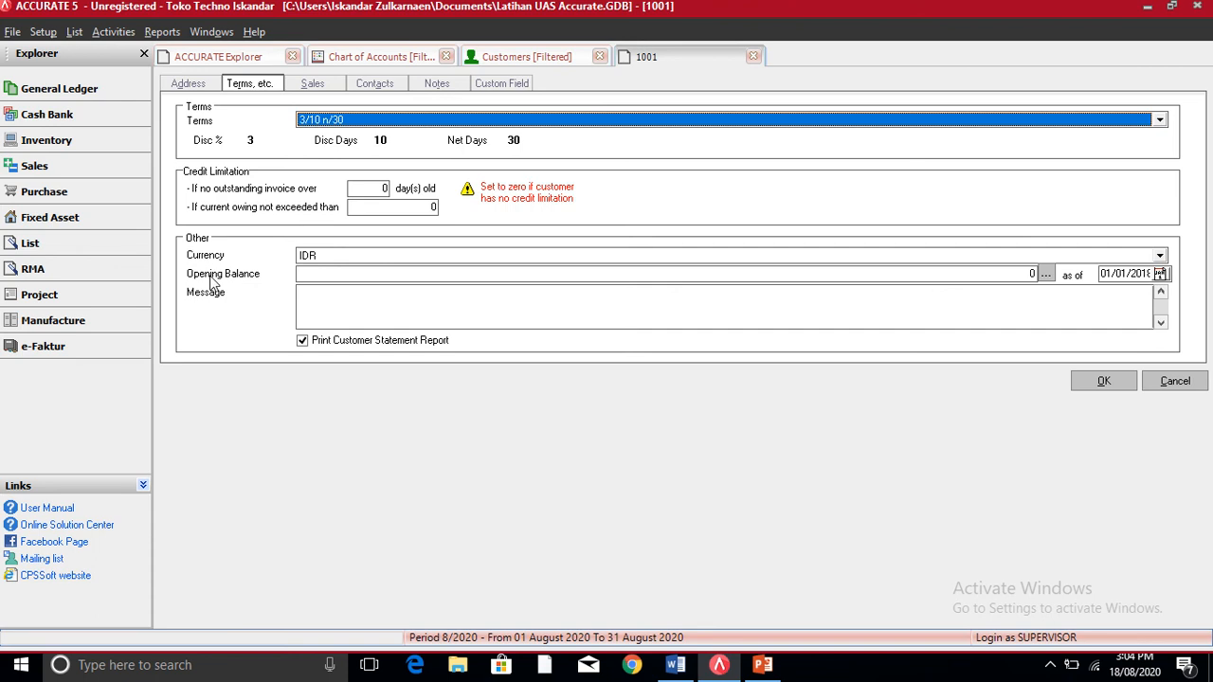
- Look up Toko ABC's opening receivable in the Word document, enter 250,000,000 as its opening balance and save the customer
{"action": "left_click", "coordinate": [316, 278]}
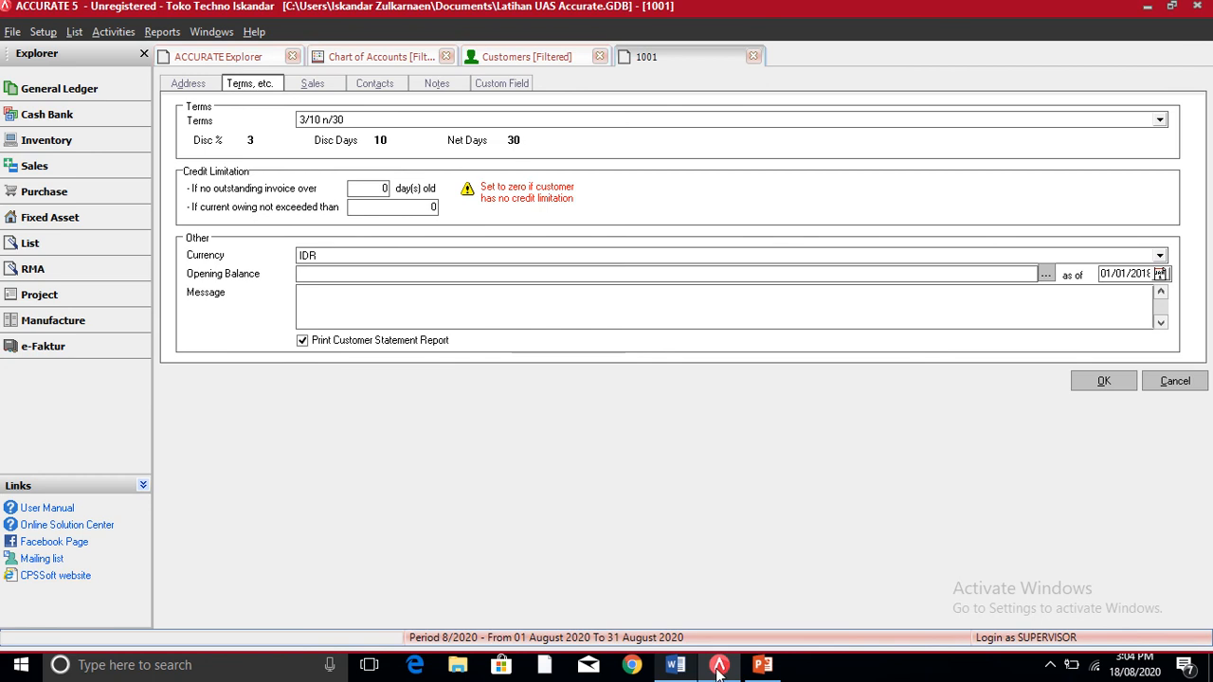
{"action": "left_click", "coordinate": [675, 664]}
{"action": "mouse_move", "coordinate": [720, 671]}
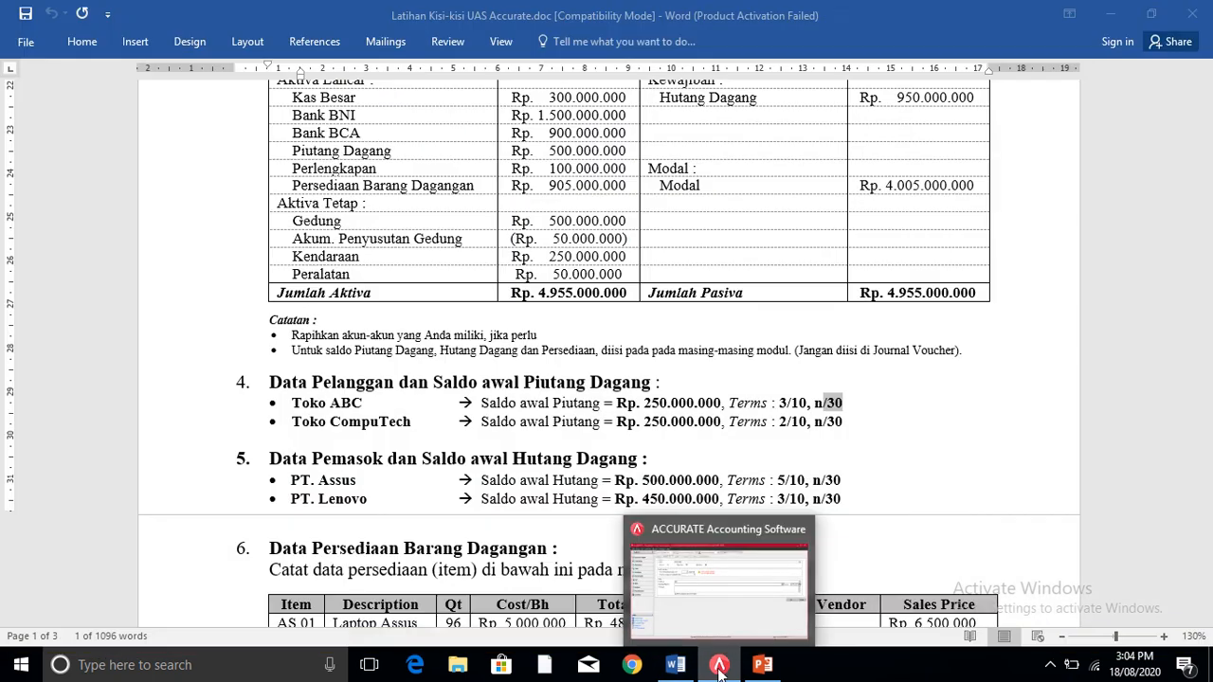
{"action": "left_click", "coordinate": [695, 421]}
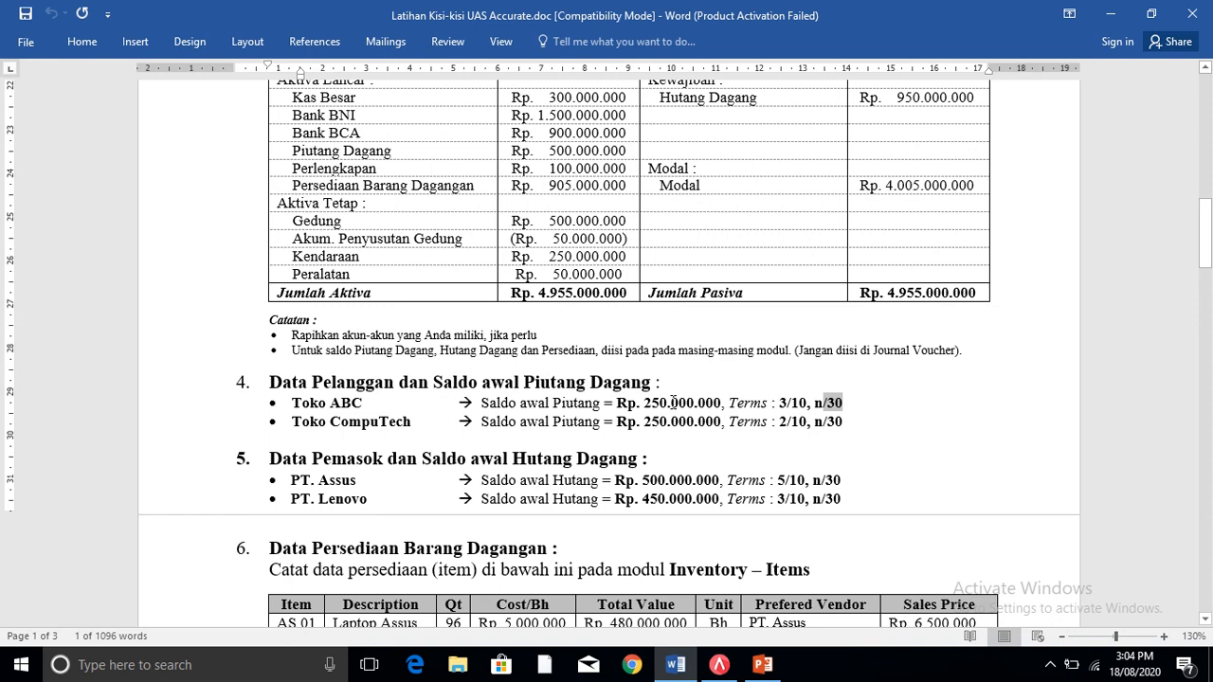
{"action": "left_click_drag", "start_coordinate": [630, 402], "coordinate": [697, 408]}
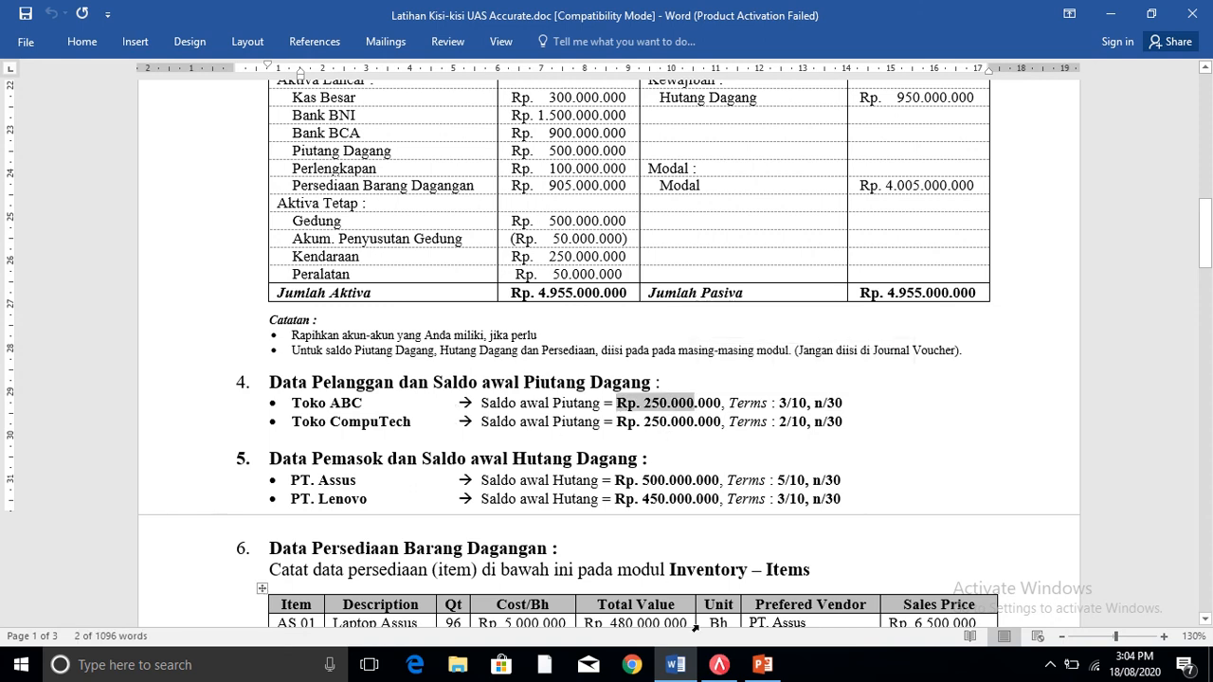
{"action": "left_click", "coordinate": [719, 664]}
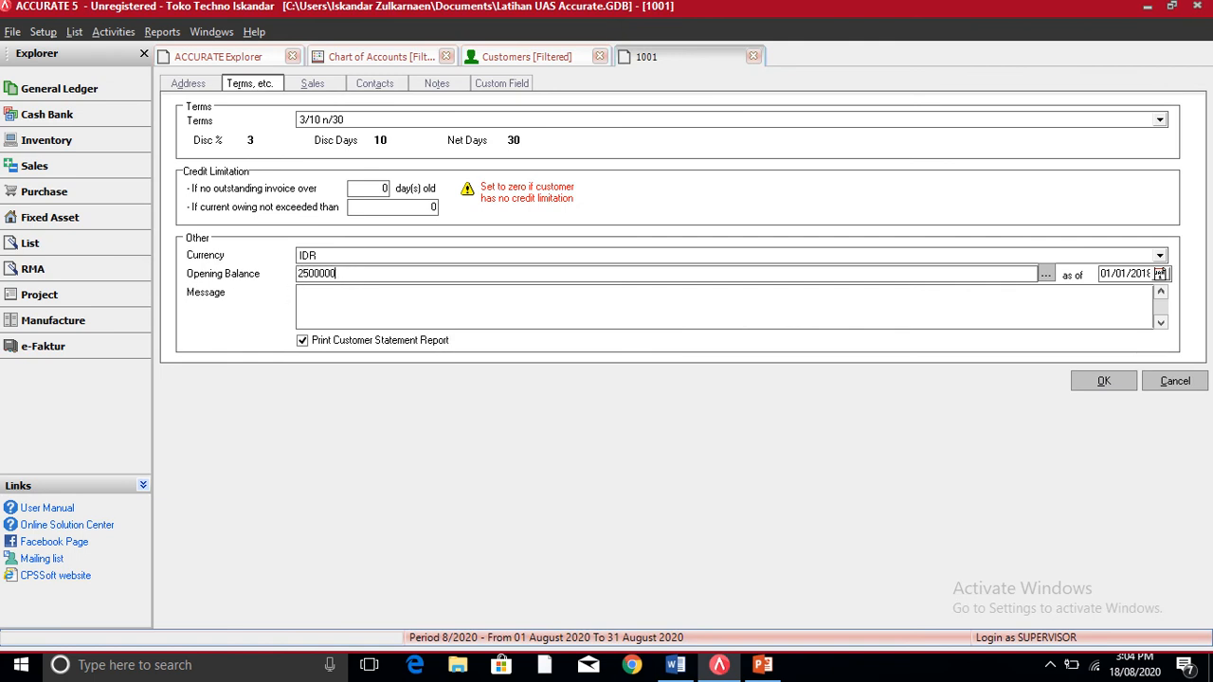
{"action": "key", "text": "Tab"}
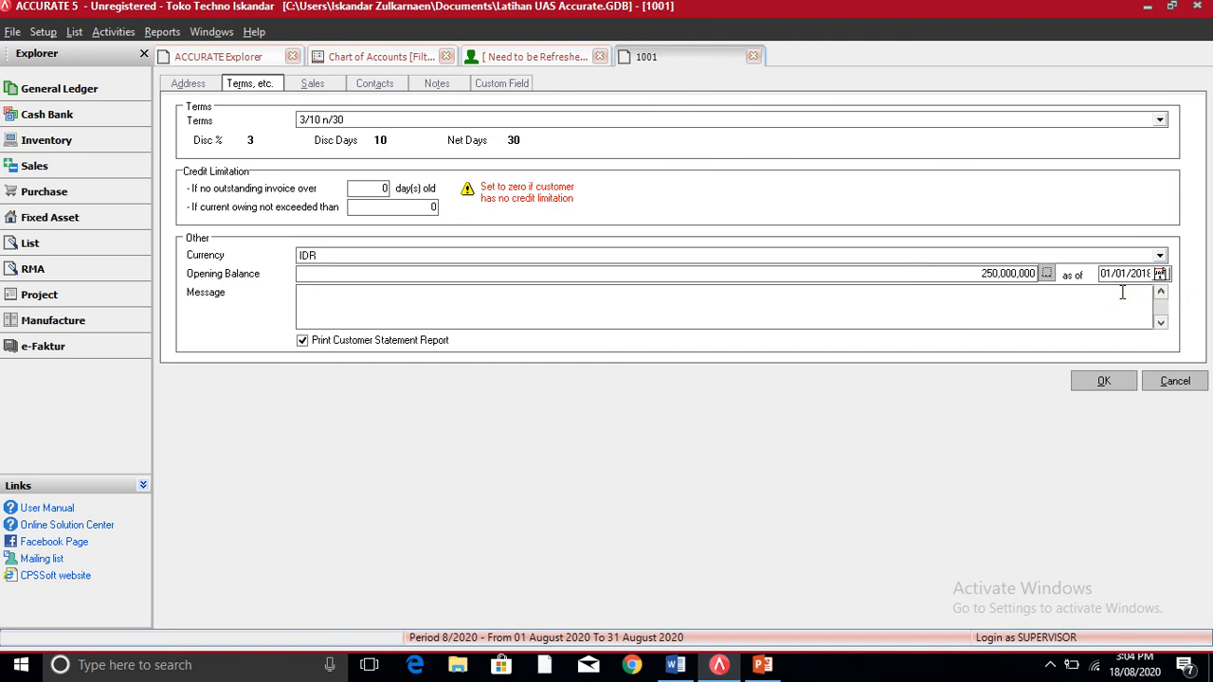
{"action": "left_click", "coordinate": [1098, 382]}
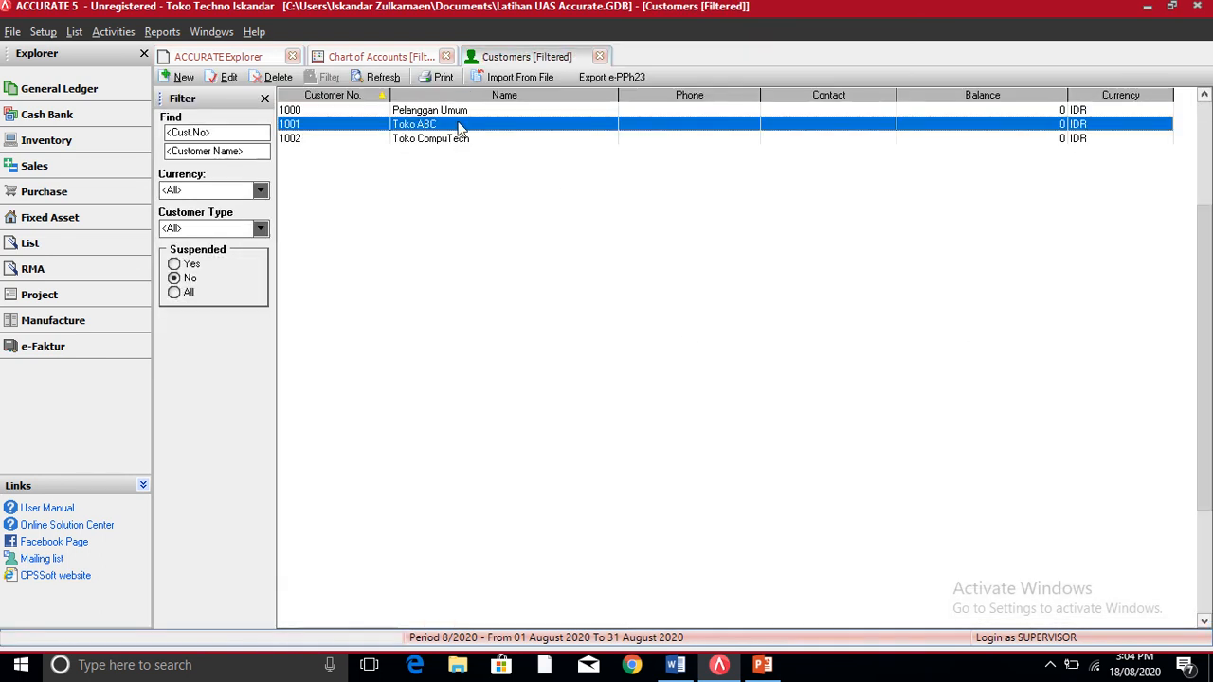
- Open the Toko CompuTech customer record and set its payment terms to 2/10 n/30 according to the Word document
{"action": "double_click", "coordinate": [409, 142]}
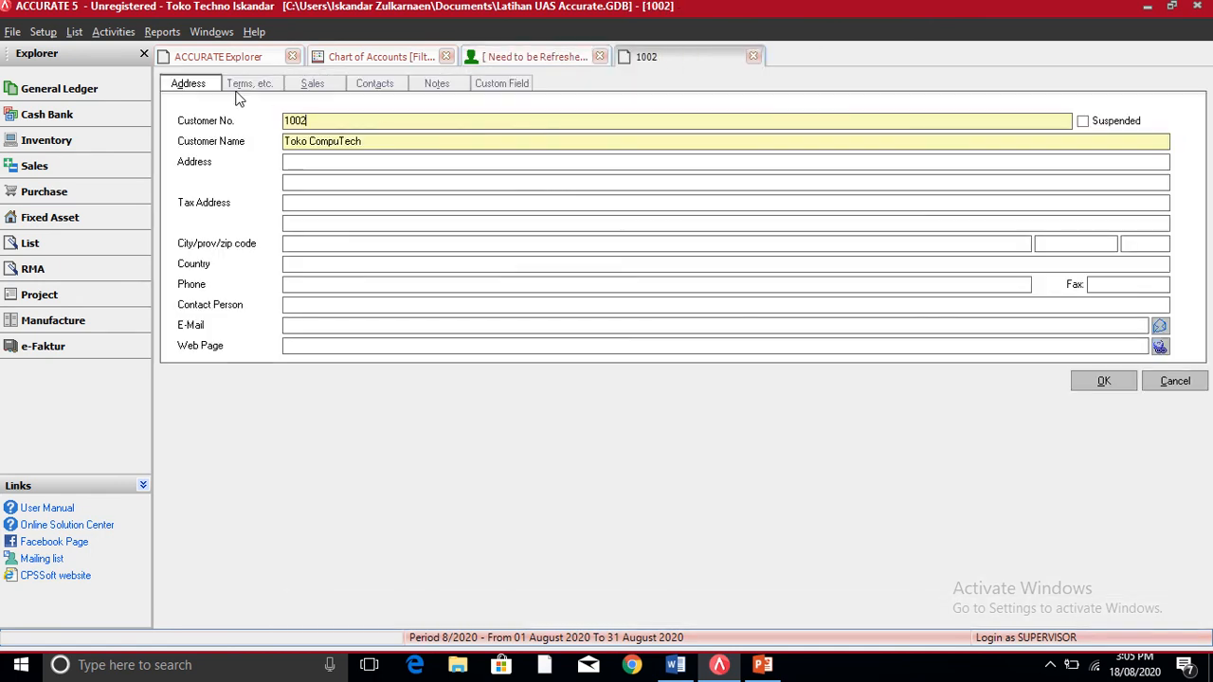
{"action": "left_click", "coordinate": [246, 85]}
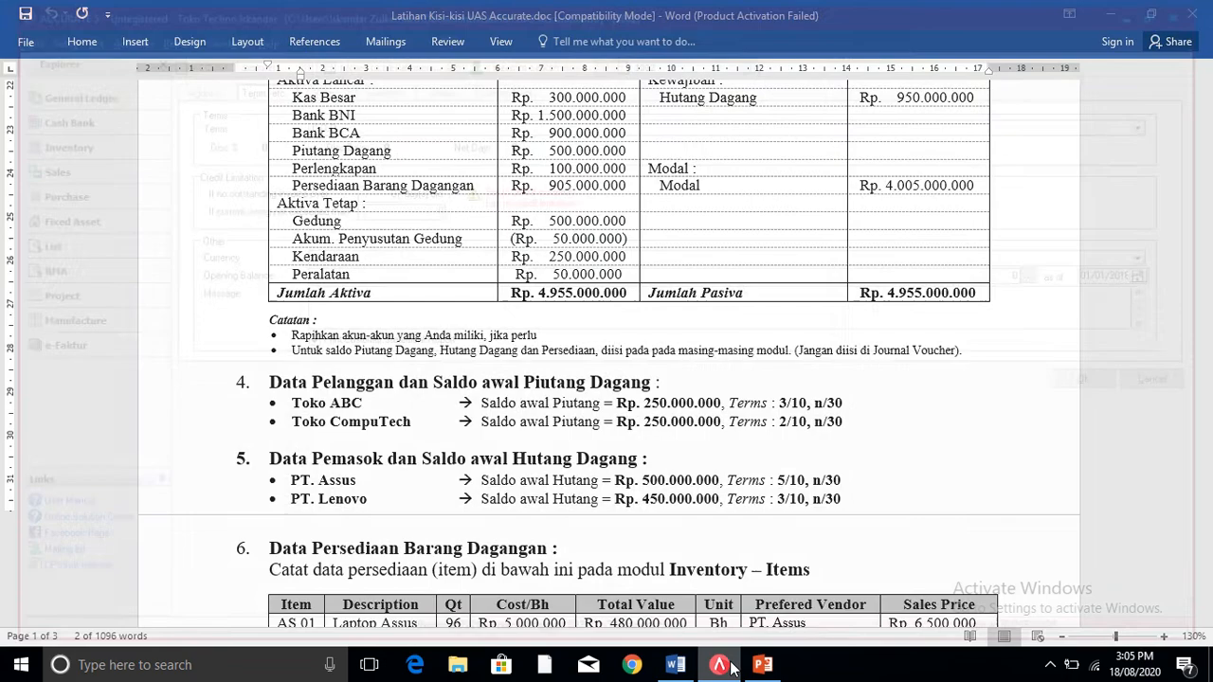
{"action": "left_click", "coordinate": [675, 664]}
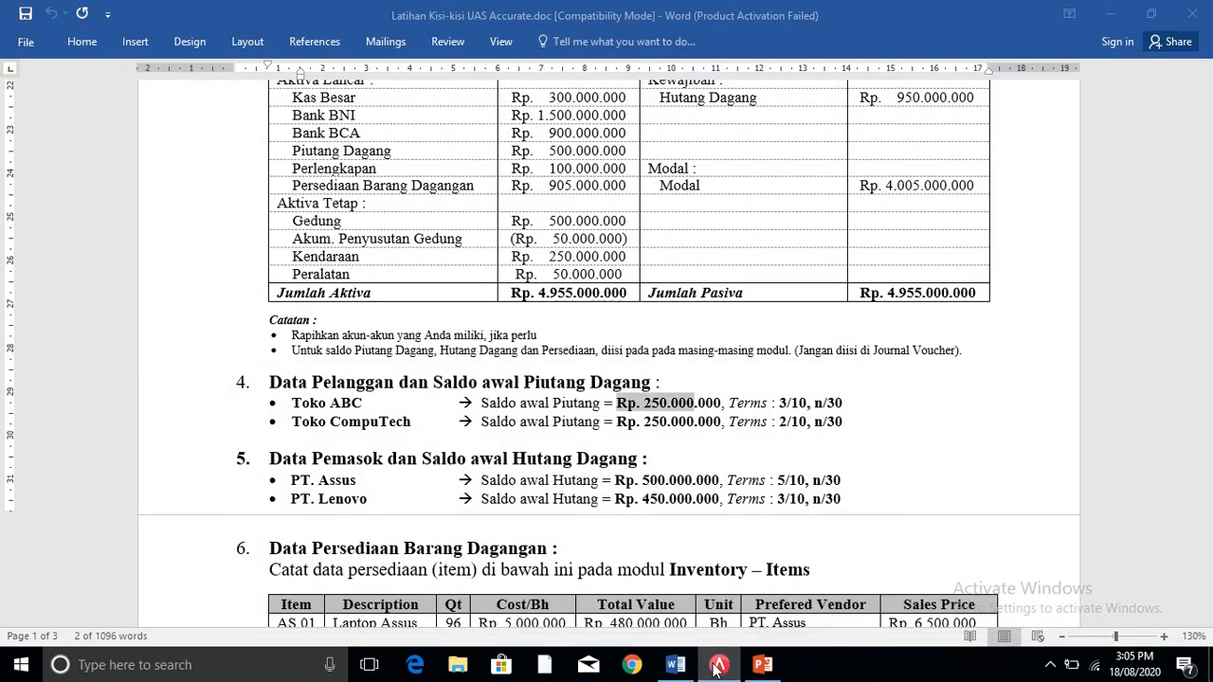
{"action": "left_click", "coordinate": [726, 663]}
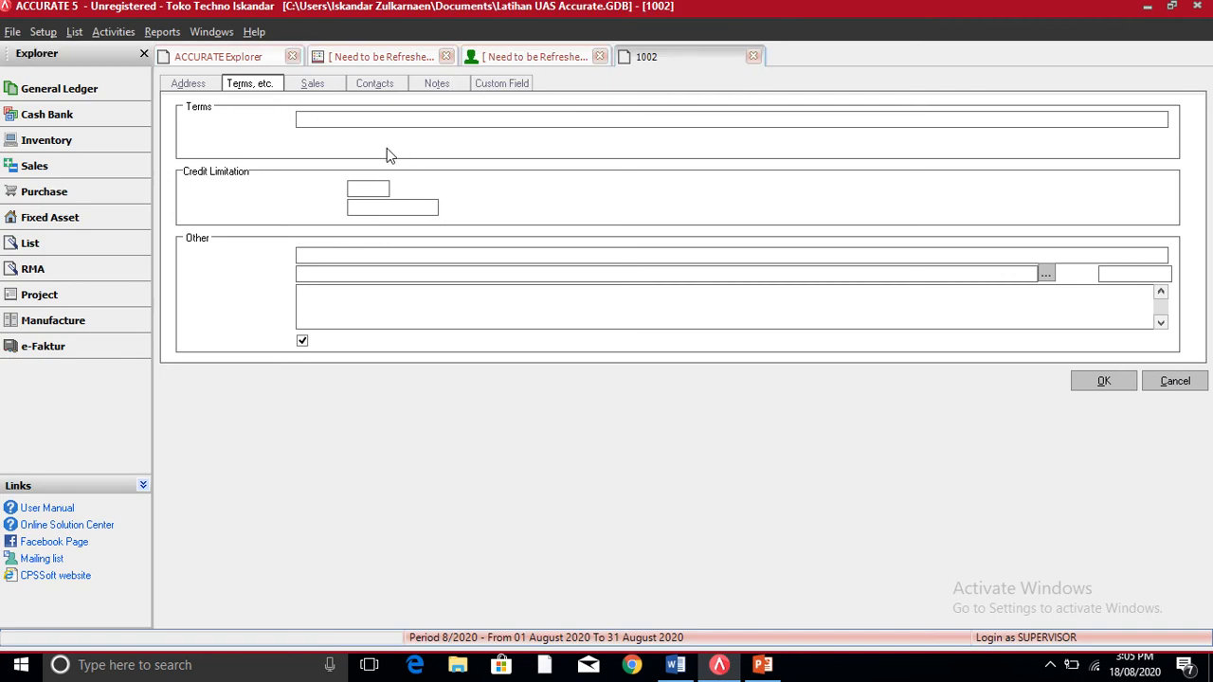
{"action": "left_click", "coordinate": [385, 122]}
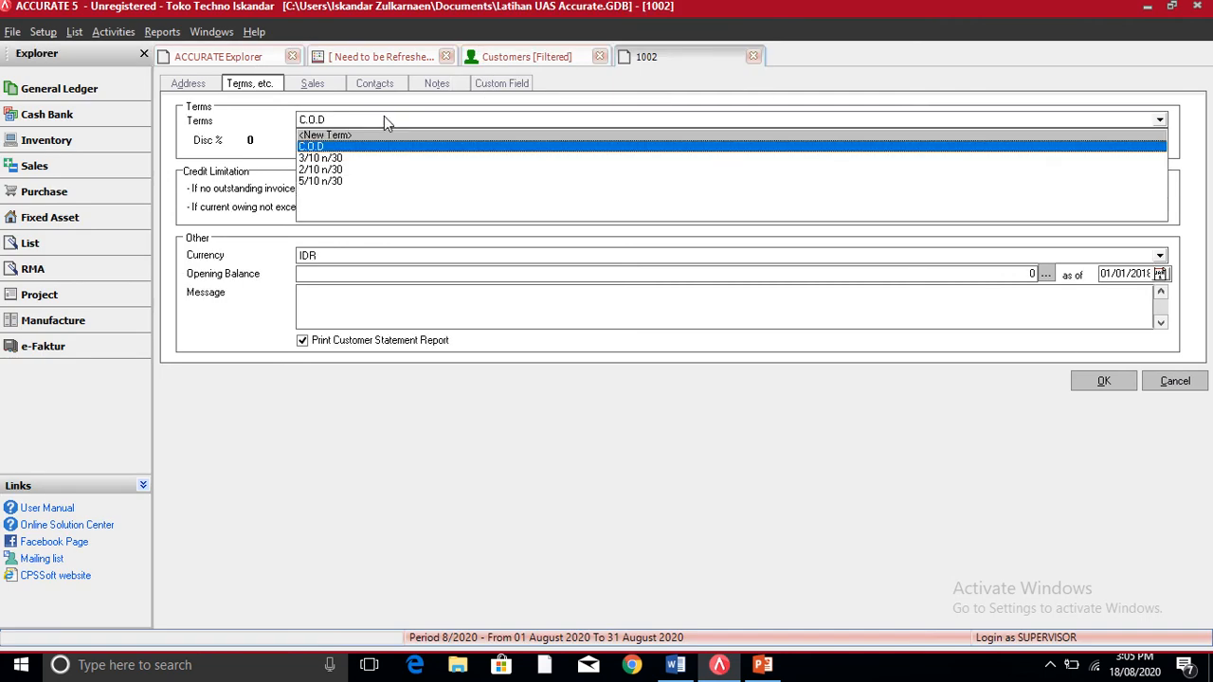
{"action": "left_click", "coordinate": [325, 171]}
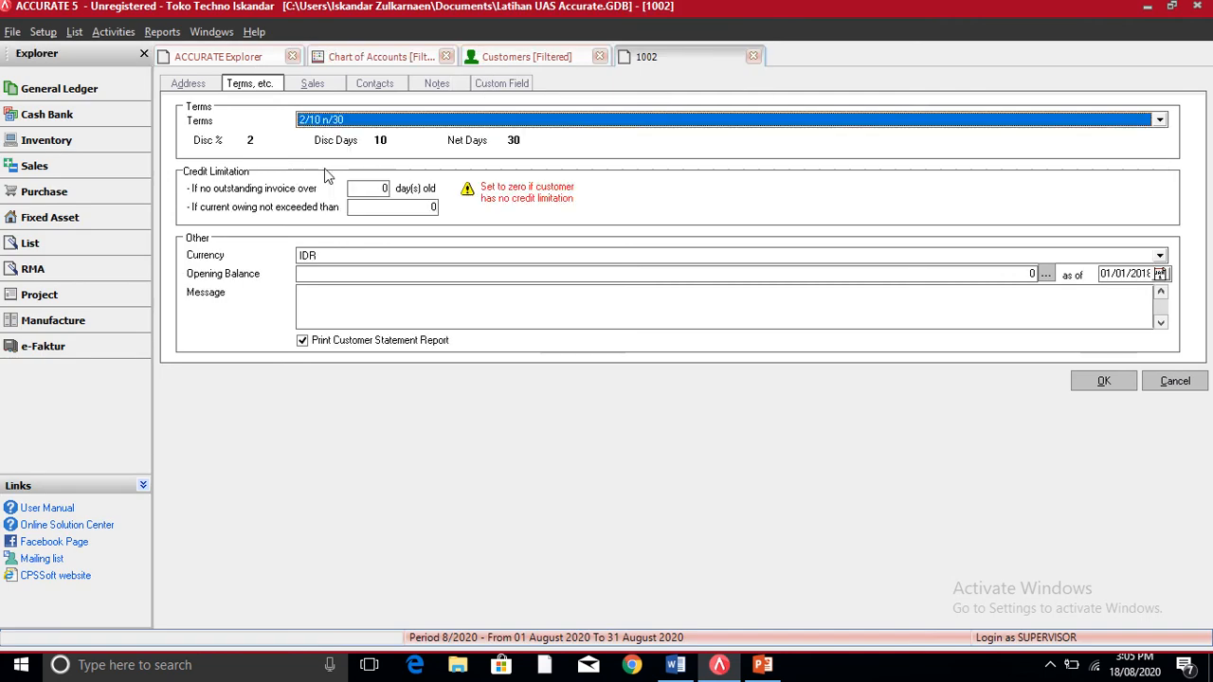
- Enter an opening balance of 250,000,000 for Toko CompuTech, save the customer and refresh the customer list
{"action": "left_click", "coordinate": [323, 276]}
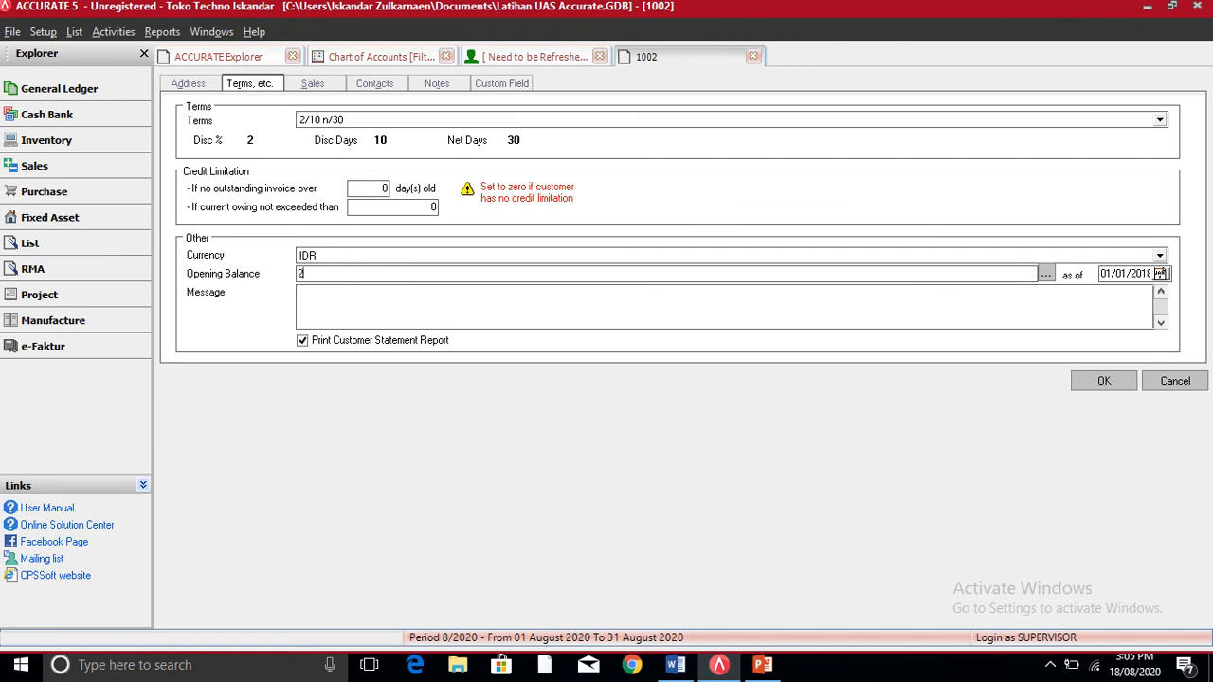
{"action": "type", "text": "250000000"}
{"action": "key", "text": "Tab"}
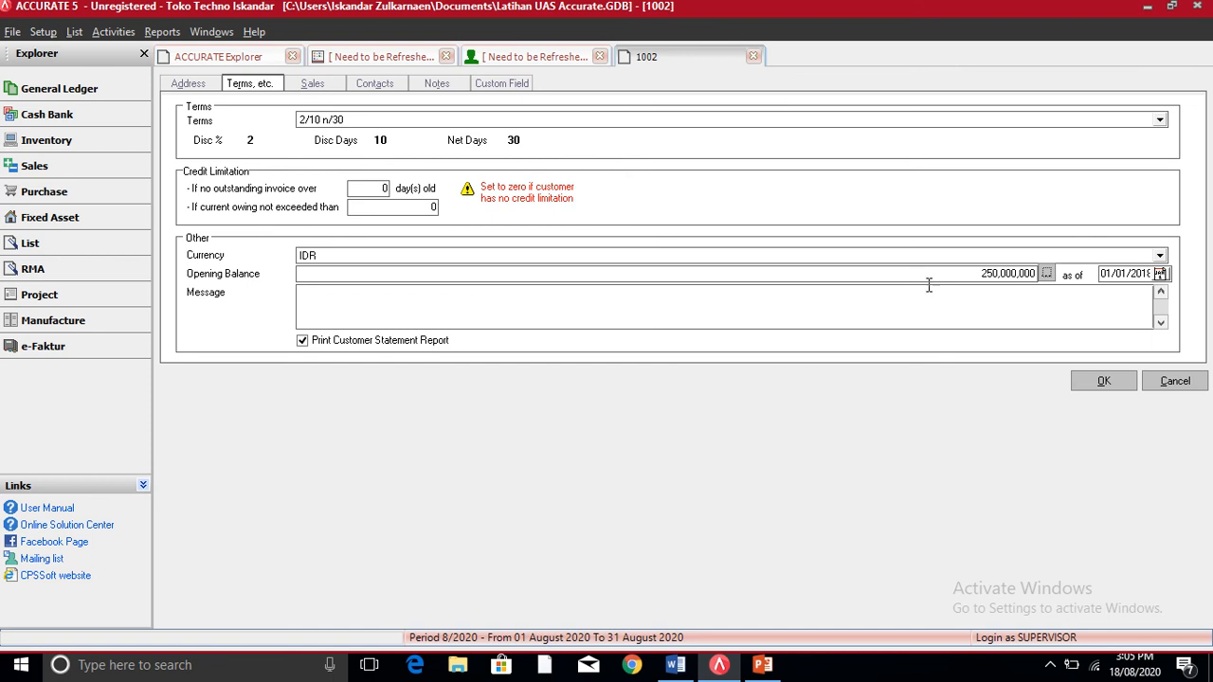
{"action": "left_click", "coordinate": [1102, 380]}
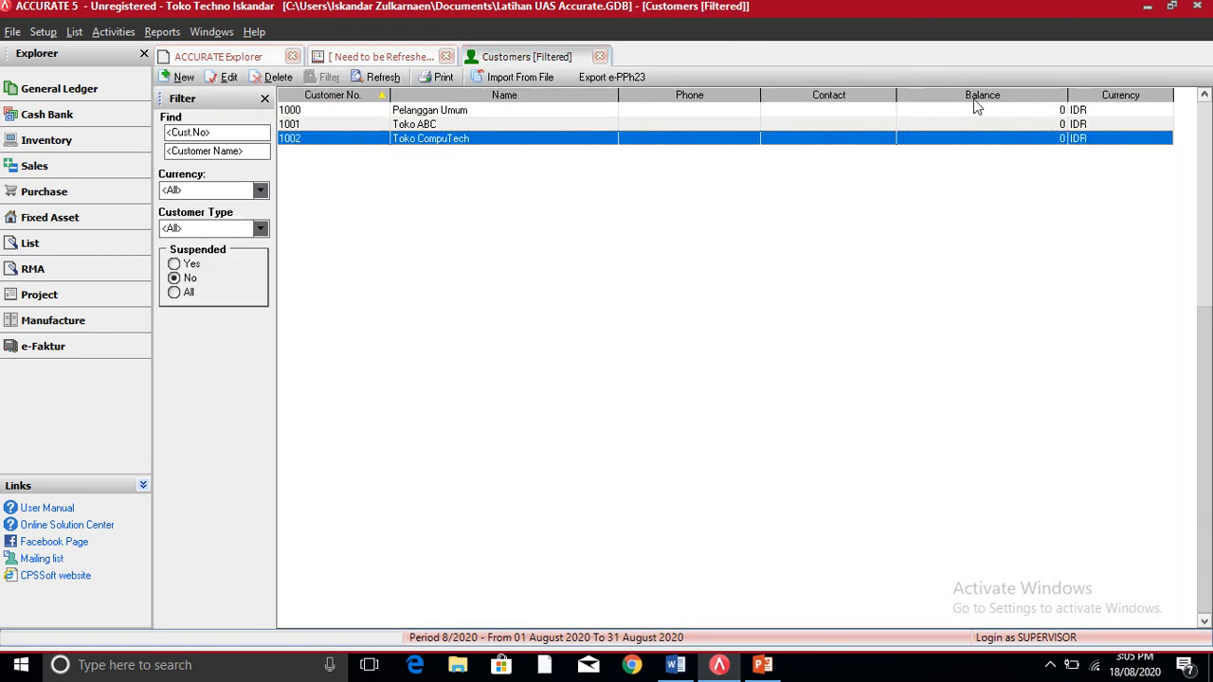
{"action": "left_click", "coordinate": [389, 79]}
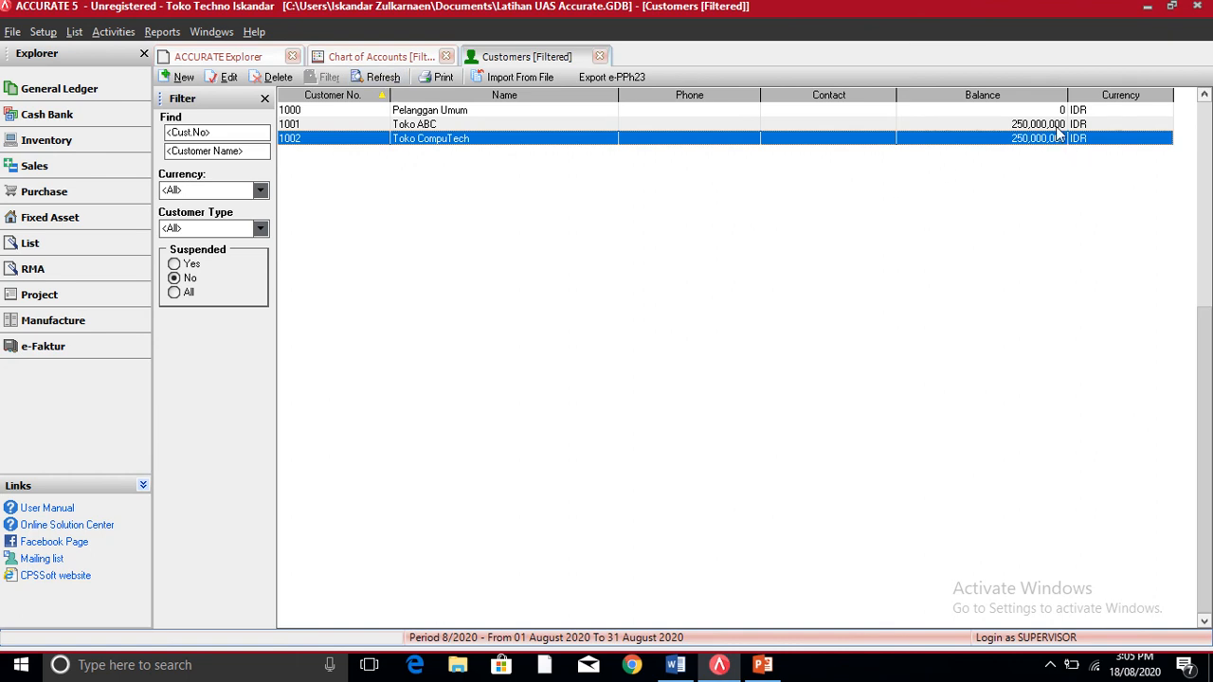
- Refresh the chart of accounts and check the balances of the Piutang and Piutang Dagang accounts
{"action": "left_click", "coordinate": [362, 61]}
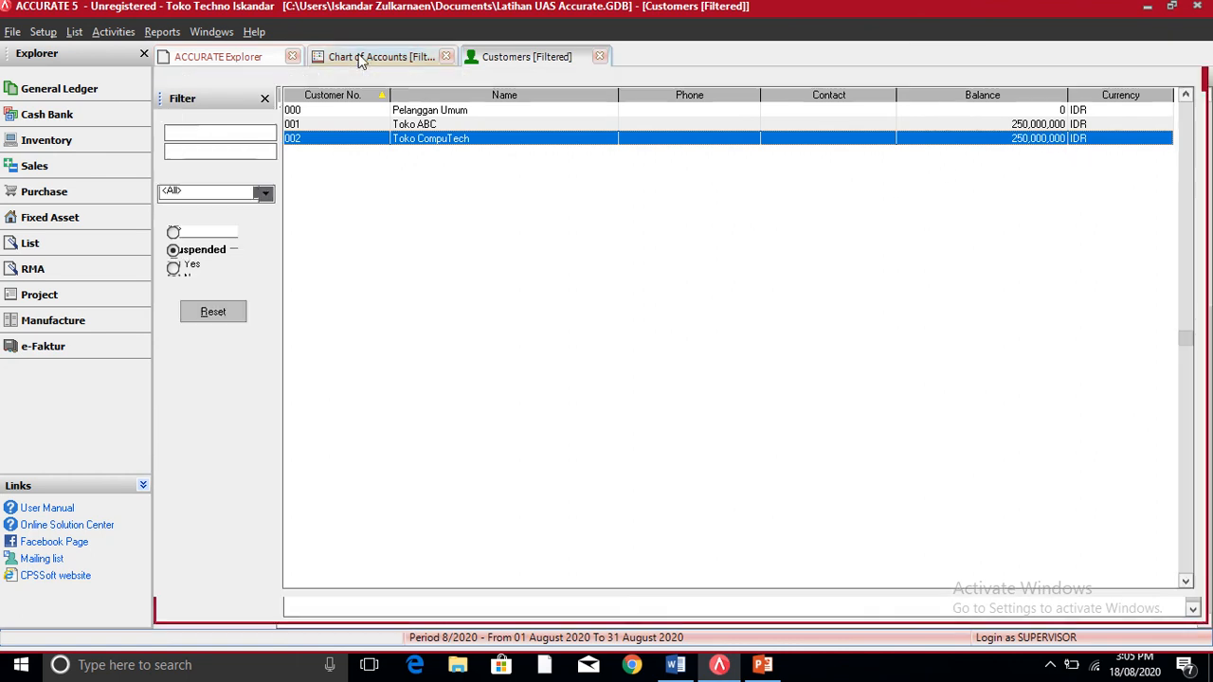
{"action": "key", "text": "Up"}
{"action": "key", "text": "Up"}
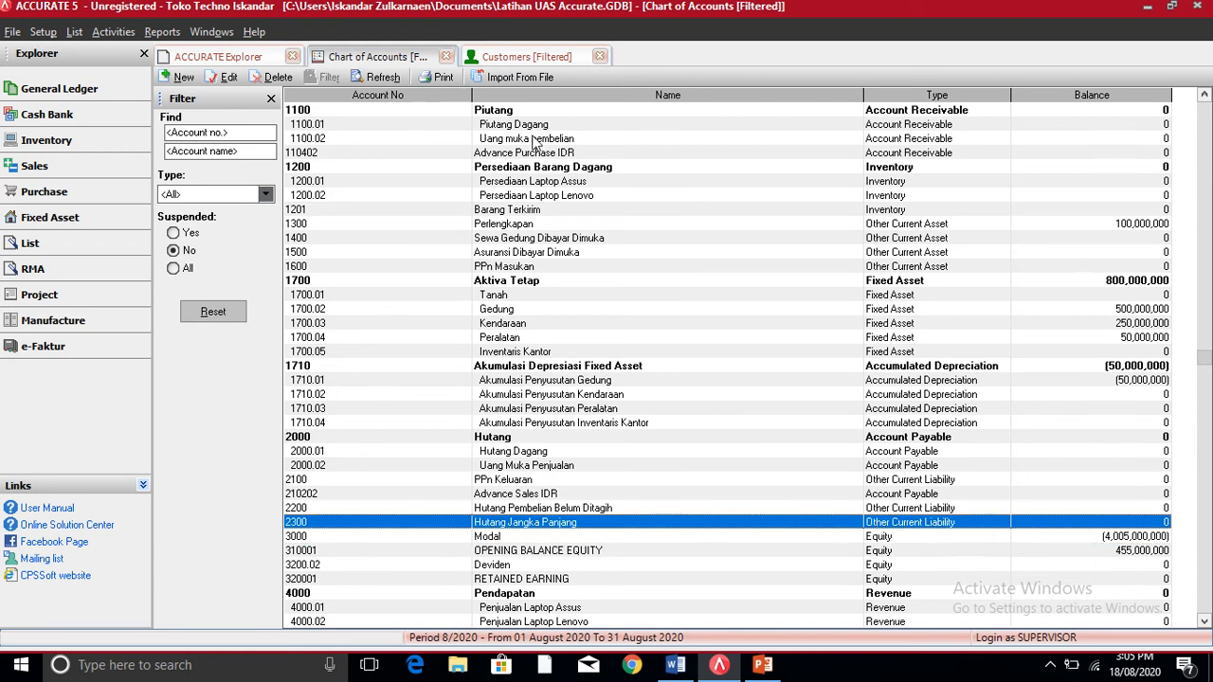
{"action": "key", "text": "Up"}
{"action": "key", "text": "Up"}
{"action": "key", "text": "Up"}
{"action": "key", "text": "Up"}
{"action": "key", "text": "Up"}
{"action": "key", "text": "Up"}
{"action": "key", "text": "Up"}
{"action": "key", "text": "Up"}
{"action": "key", "text": "Up"}
{"action": "key", "text": "Up"}
{"action": "key", "text": "Up"}
{"action": "key", "text": "Up"}
{"action": "key", "text": "Up"}
{"action": "key", "text": "Up"}
{"action": "key", "text": "Up"}
{"action": "key", "text": "Up"}
{"action": "key", "text": "Up"}
{"action": "key", "text": "Up"}
{"action": "key", "text": "Up"}
{"action": "key", "text": "Up"}
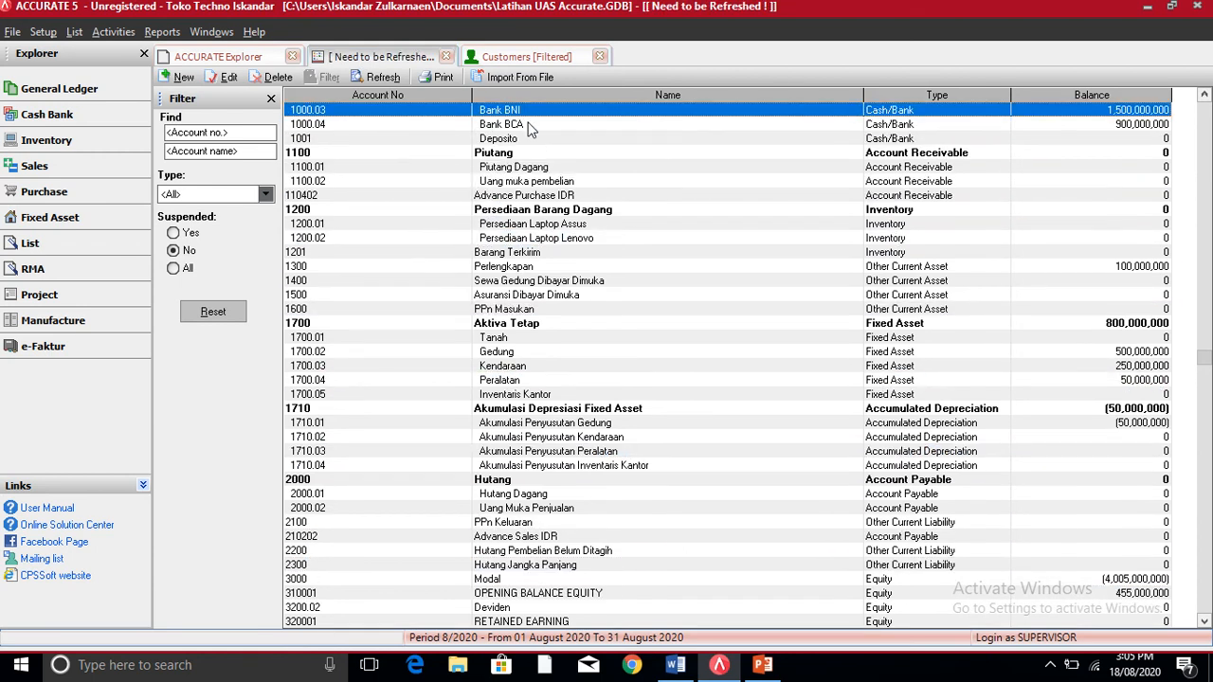
{"action": "left_click", "coordinate": [519, 167]}
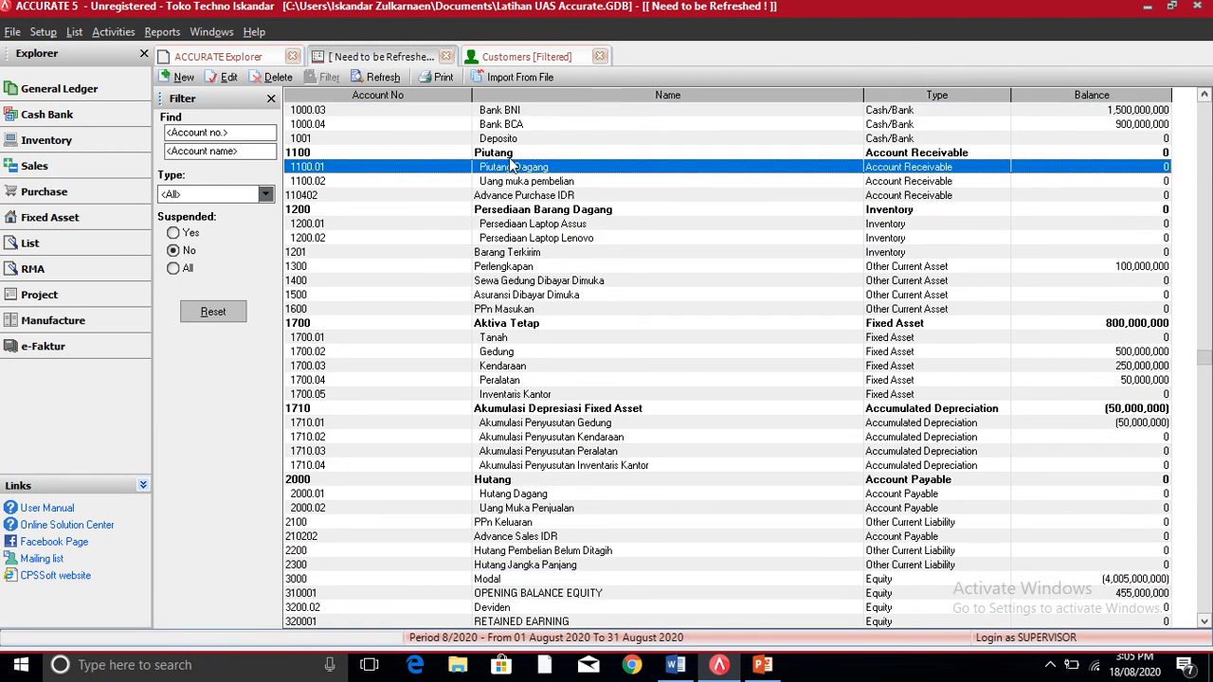
{"action": "left_click", "coordinate": [382, 79]}
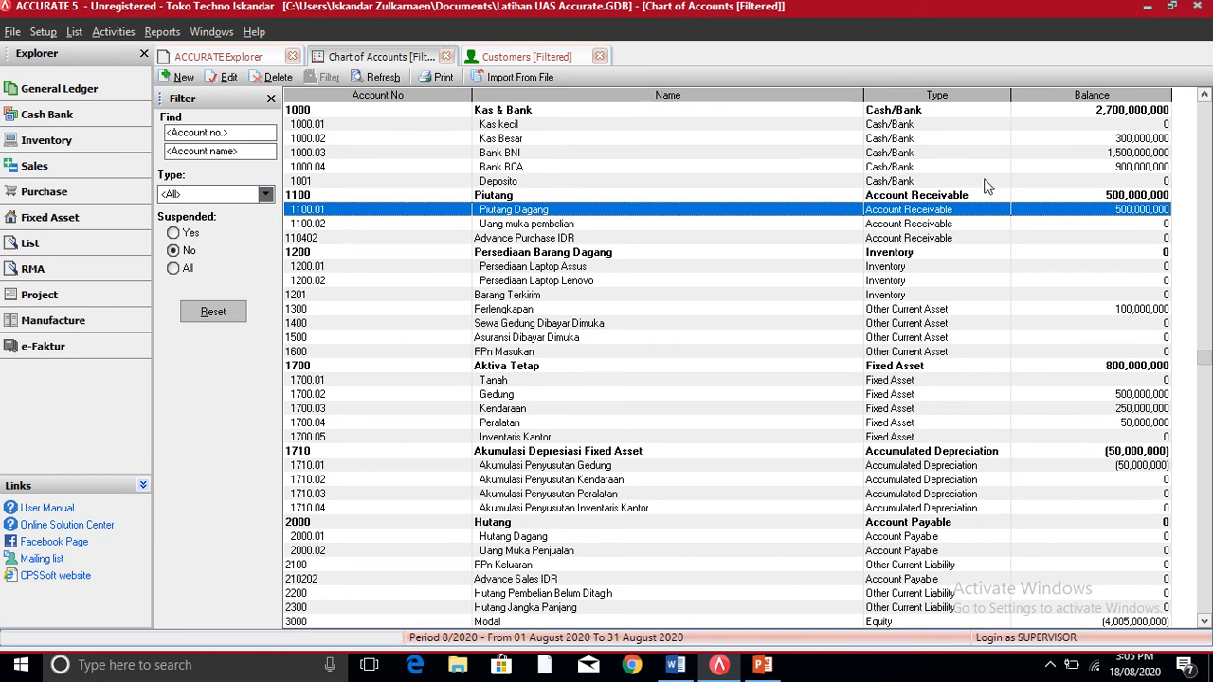
{"action": "left_click", "coordinate": [1112, 196]}
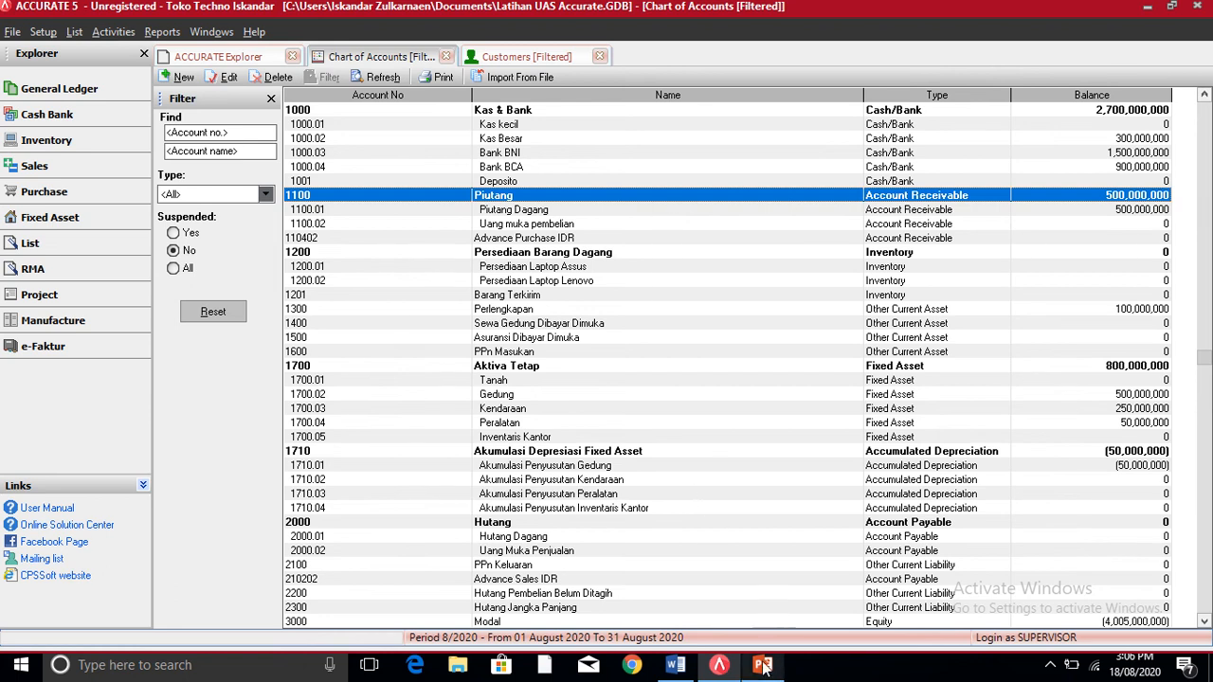
- Read the supplier data and opening payables section in the Word document and return to the chart of accounts in ACCURATE
{"action": "left_click", "coordinate": [718, 666]}
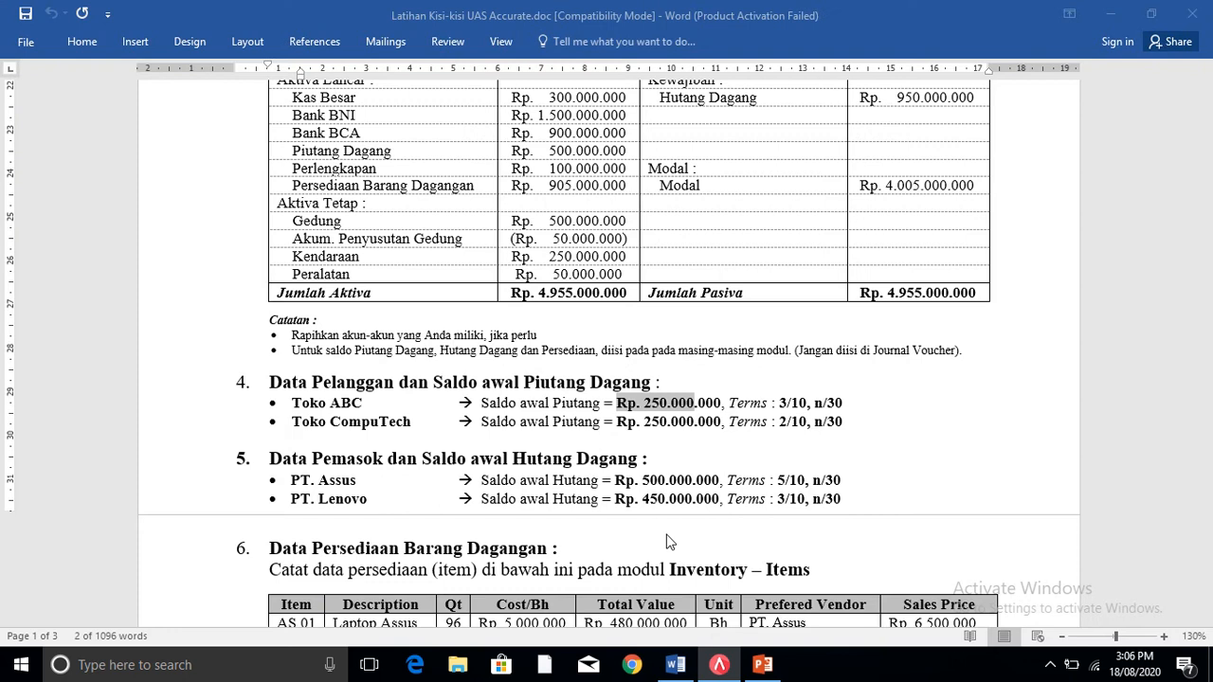
{"action": "scroll", "coordinate": [312, 292], "scroll_direction": "down", "scroll_amount": 1}
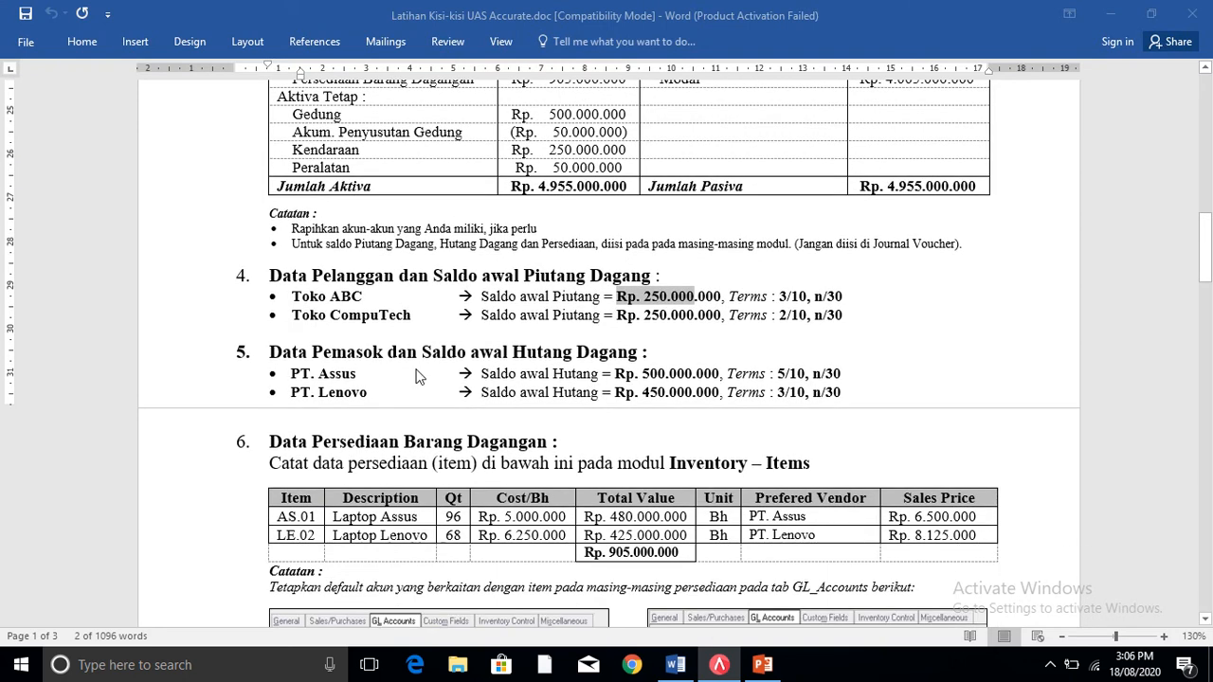
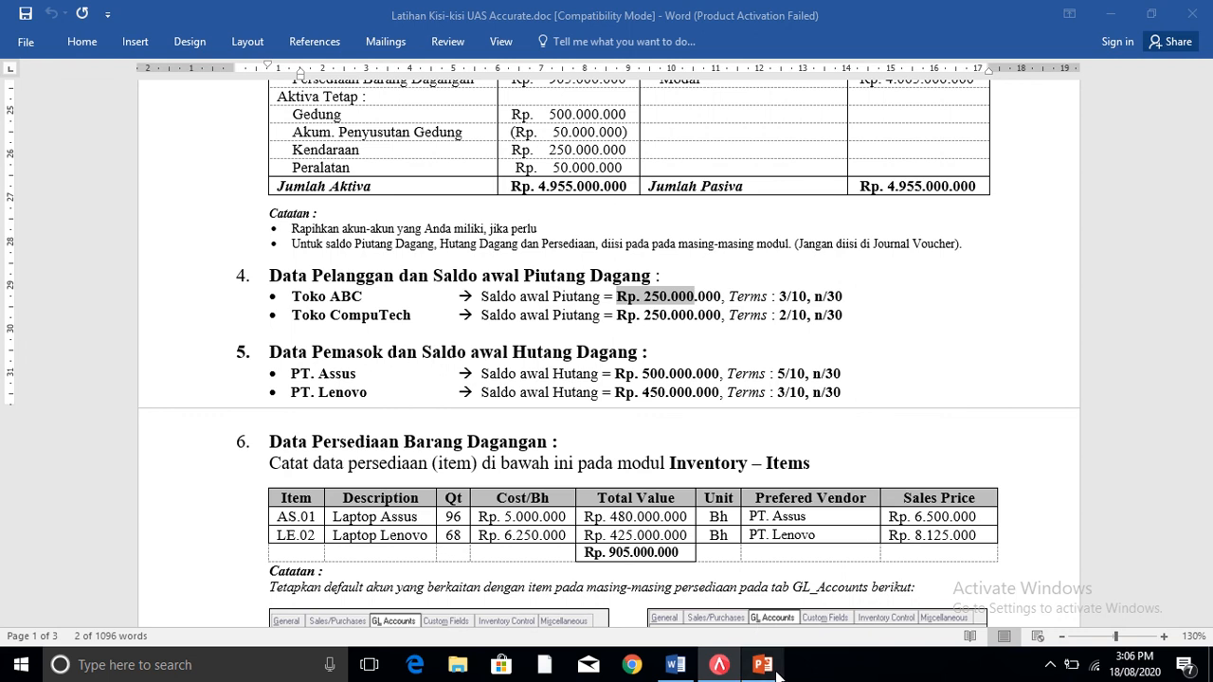
{"action": "mouse_move", "coordinate": [720, 663]}
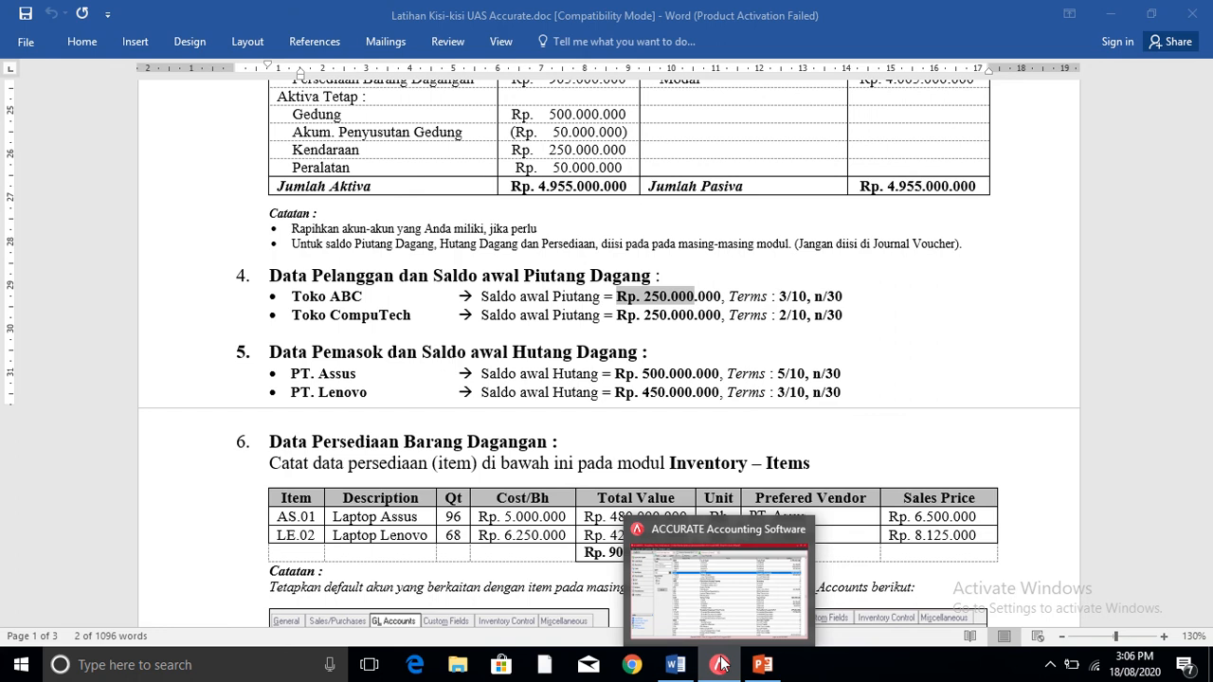
{"action": "left_click", "coordinate": [720, 664]}
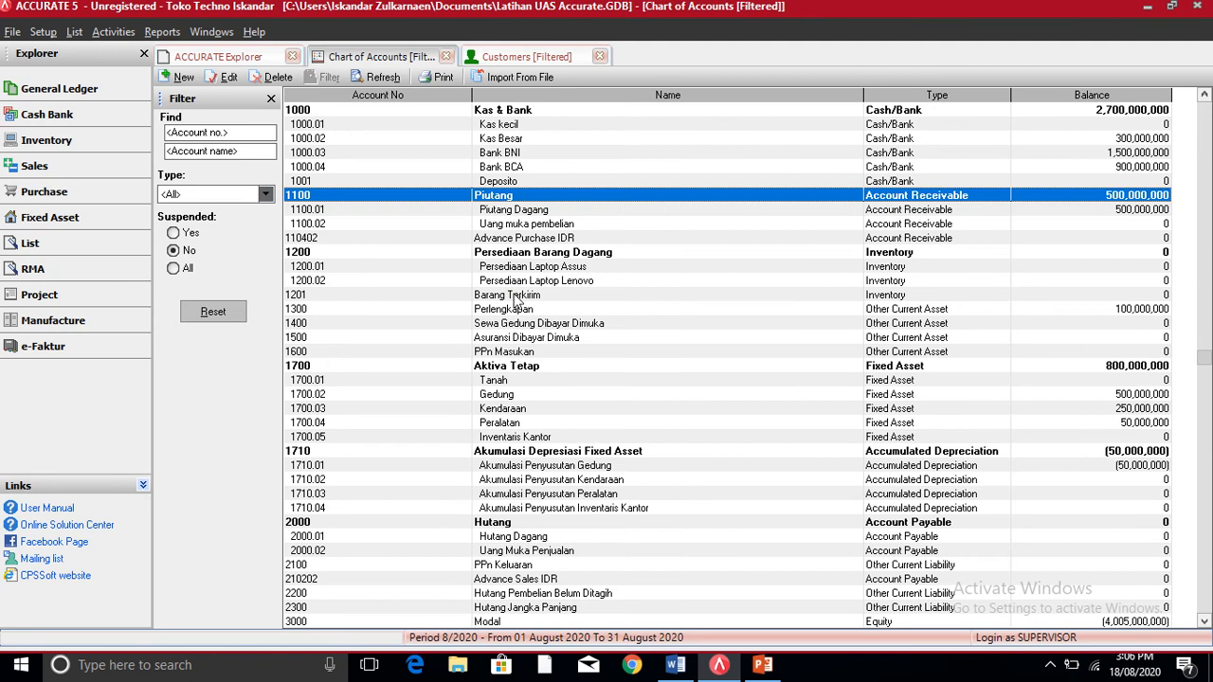
- Look down the chart of accounts and check the Hutang and Hutang Dagang balances
{"action": "left_click", "coordinate": [477, 238]}
{"action": "key", "text": "Down"}
{"action": "key", "text": "Down"}
{"action": "key", "text": "Down"}
{"action": "key", "text": "Down"}
{"action": "key", "text": "Down"}
{"action": "key", "text": "Down"}
{"action": "key", "text": "Down"}
{"action": "key", "text": "Down"}
{"action": "key", "text": "Down"}
{"action": "key", "text": "Down"}
{"action": "key", "text": "Down"}
{"action": "key", "text": "Down"}
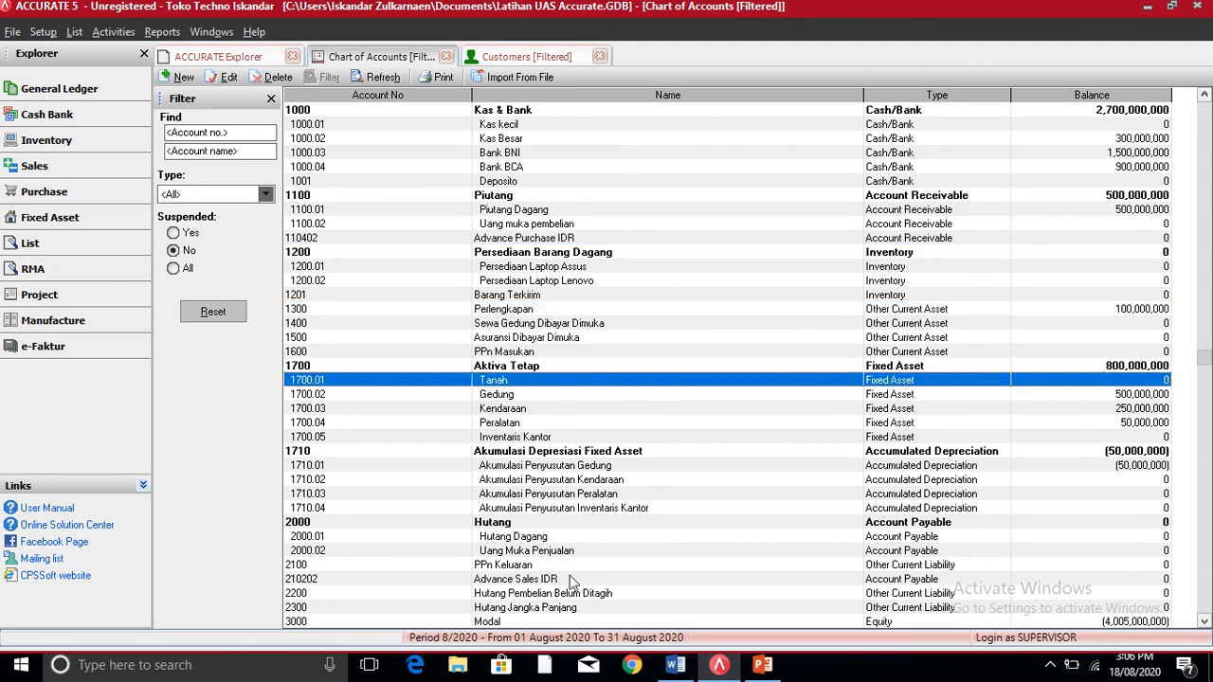
{"action": "key", "text": "Down"}
{"action": "key", "text": "Down"}
{"action": "left_click", "coordinate": [528, 526]}
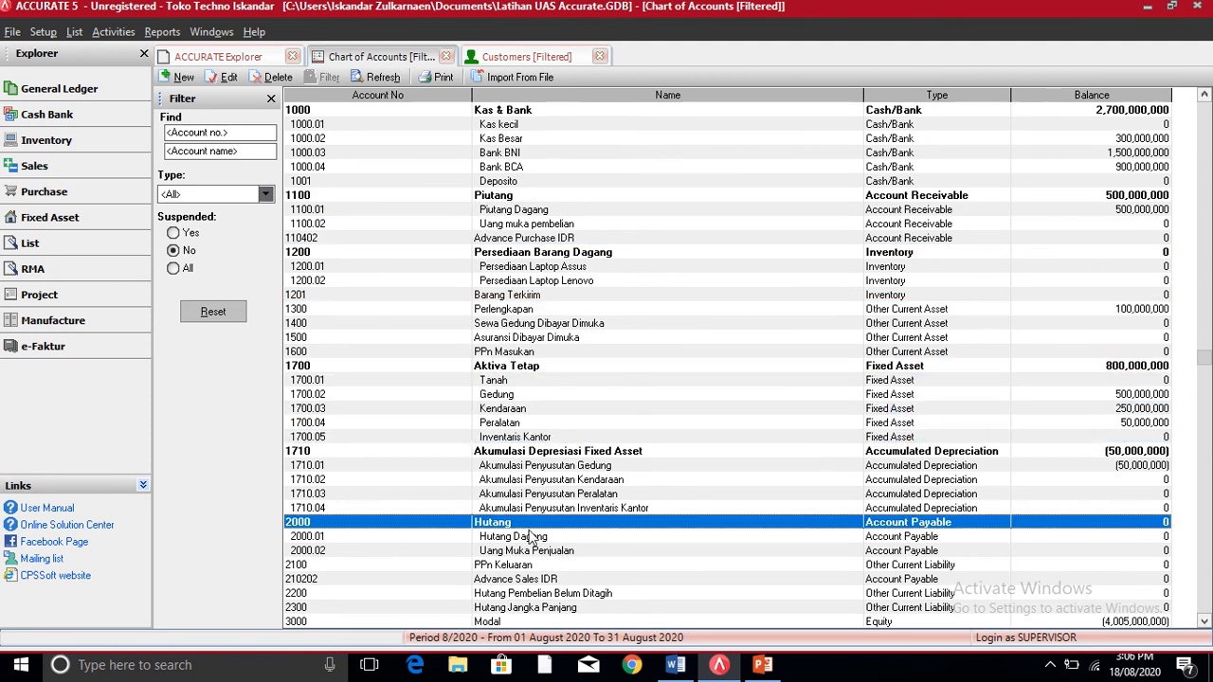
{"action": "left_click", "coordinate": [559, 534]}
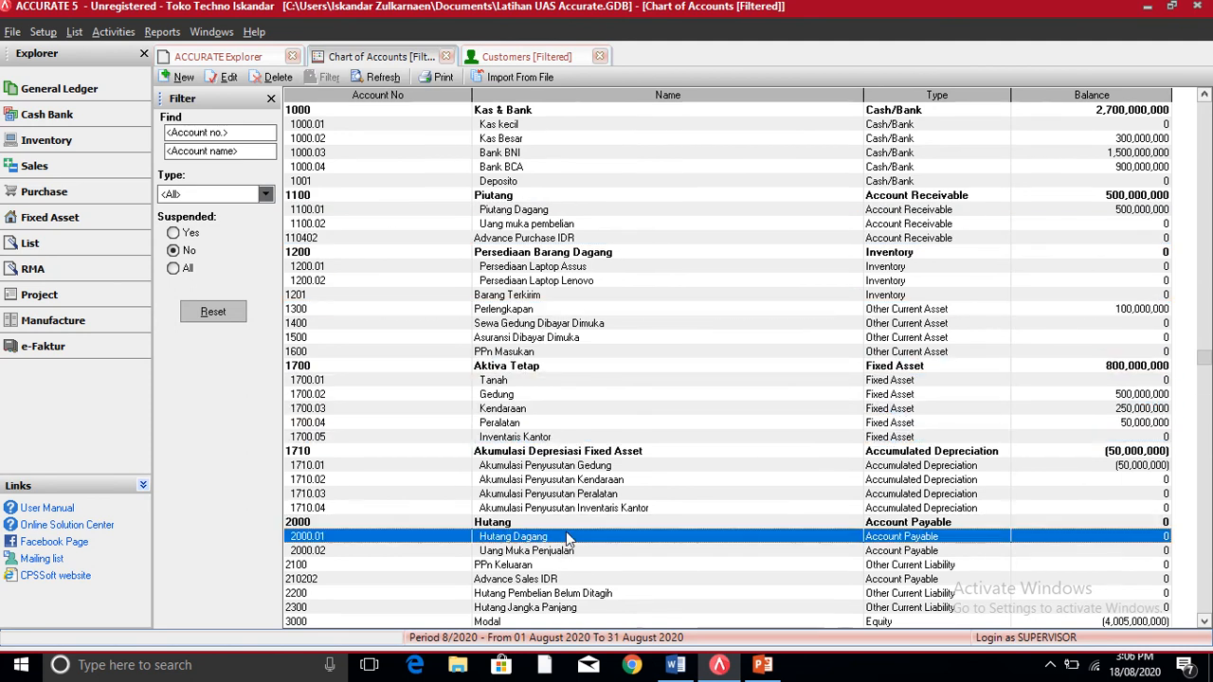
- Open the PT. Assus record from the vendor list and set its payment terms to 5/10 n/30
{"action": "left_click", "coordinate": [47, 248]}
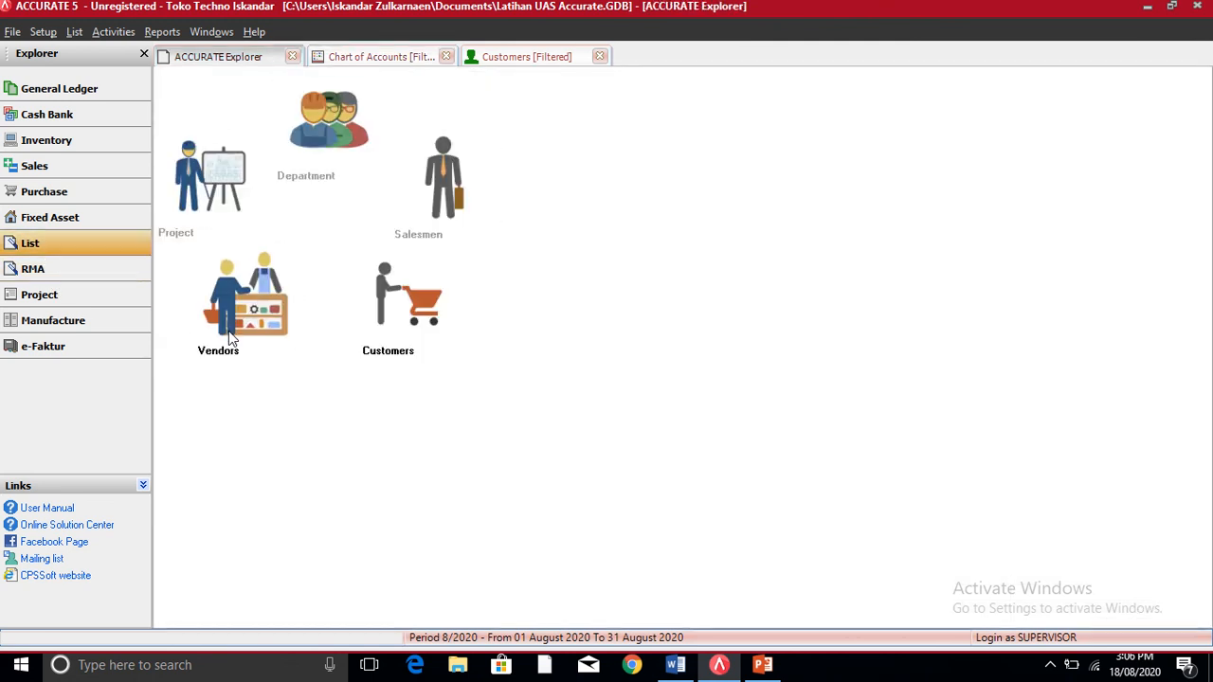
{"action": "left_click", "coordinate": [228, 331]}
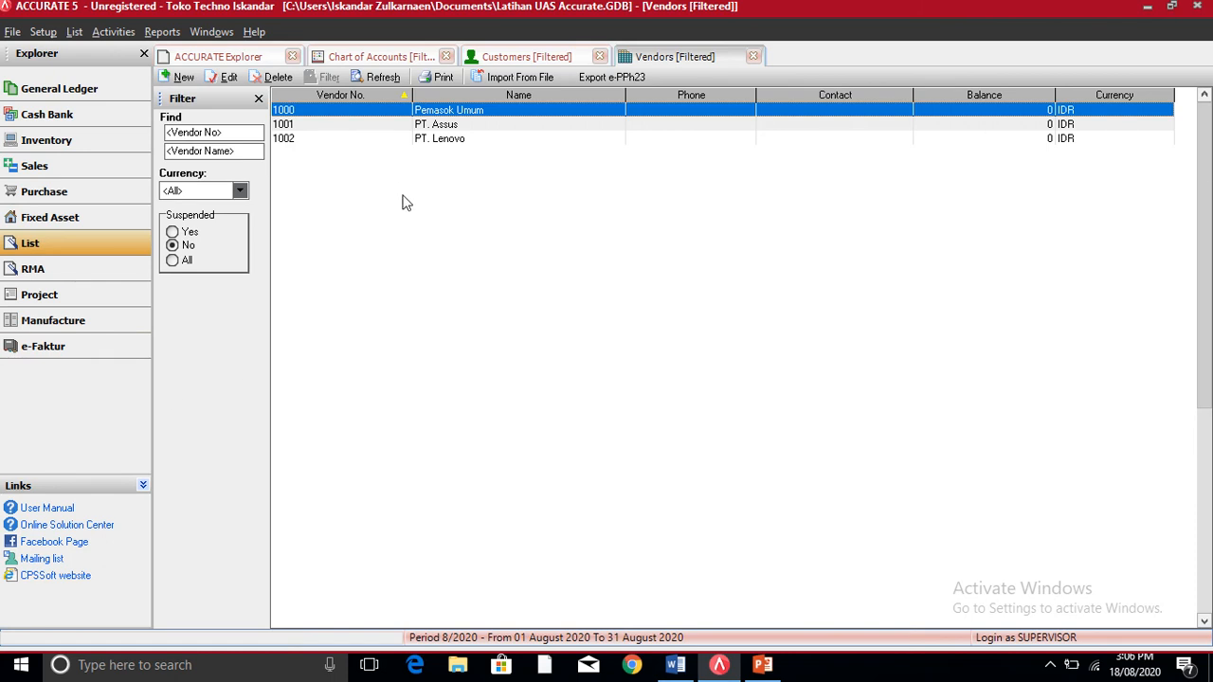
{"action": "double_click", "coordinate": [439, 130]}
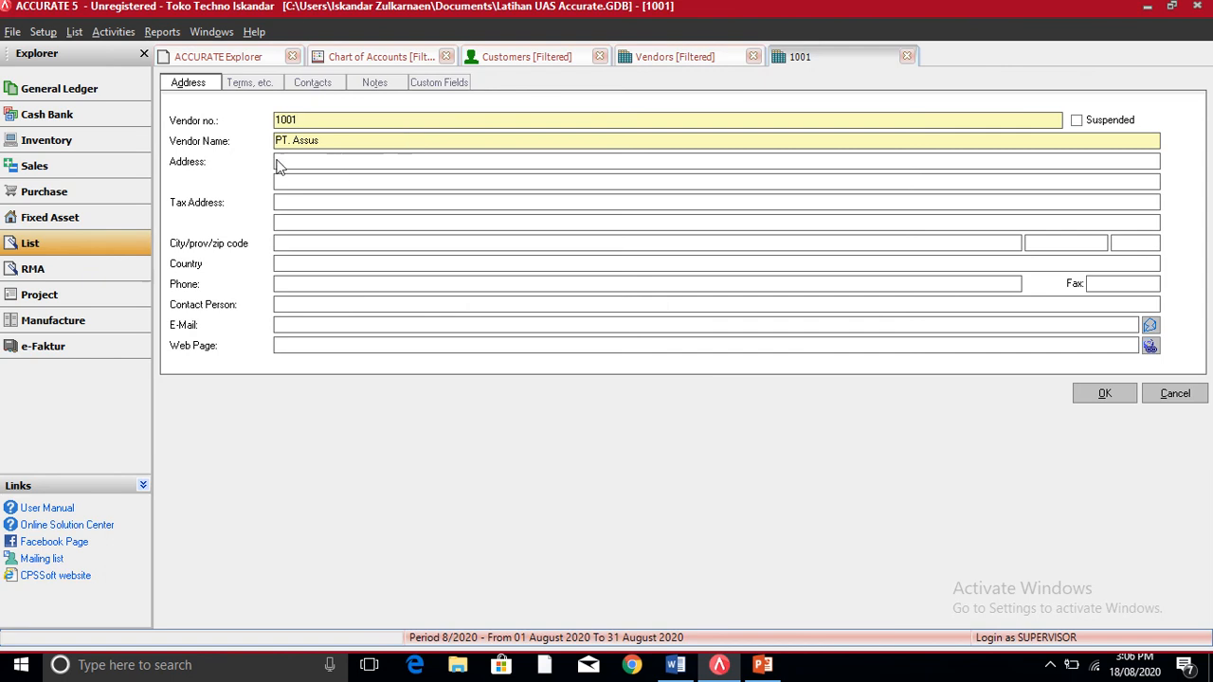
{"action": "left_click", "coordinate": [248, 83]}
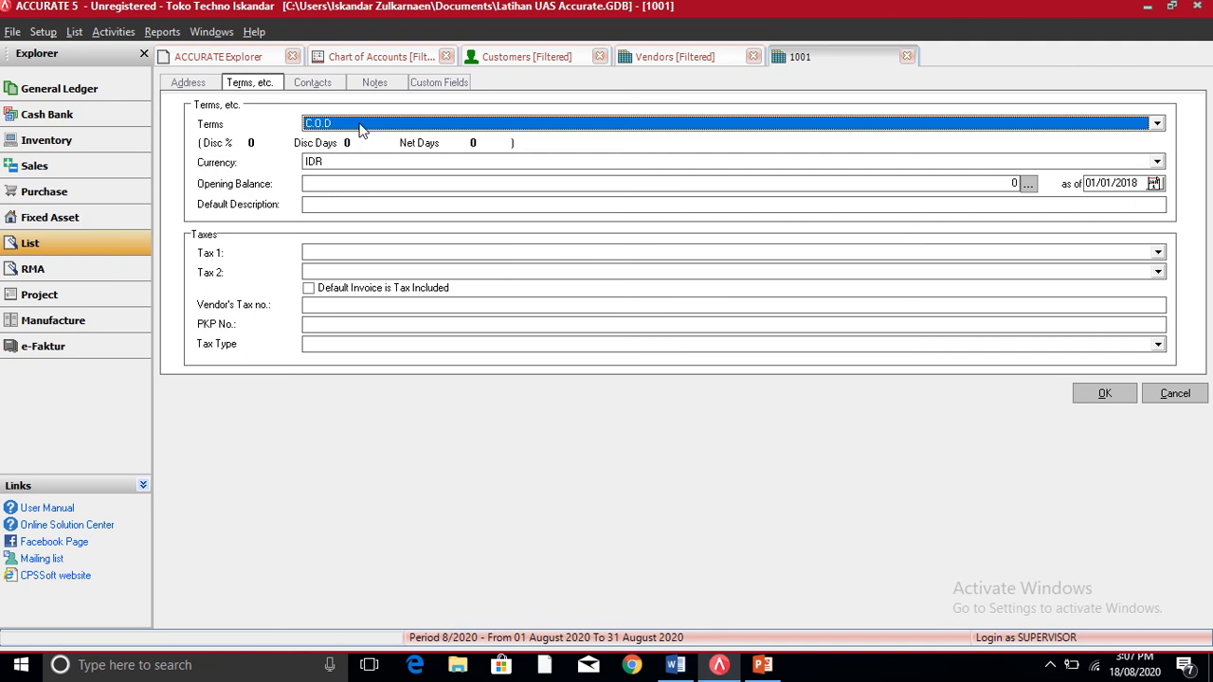
{"action": "left_click", "coordinate": [359, 125]}
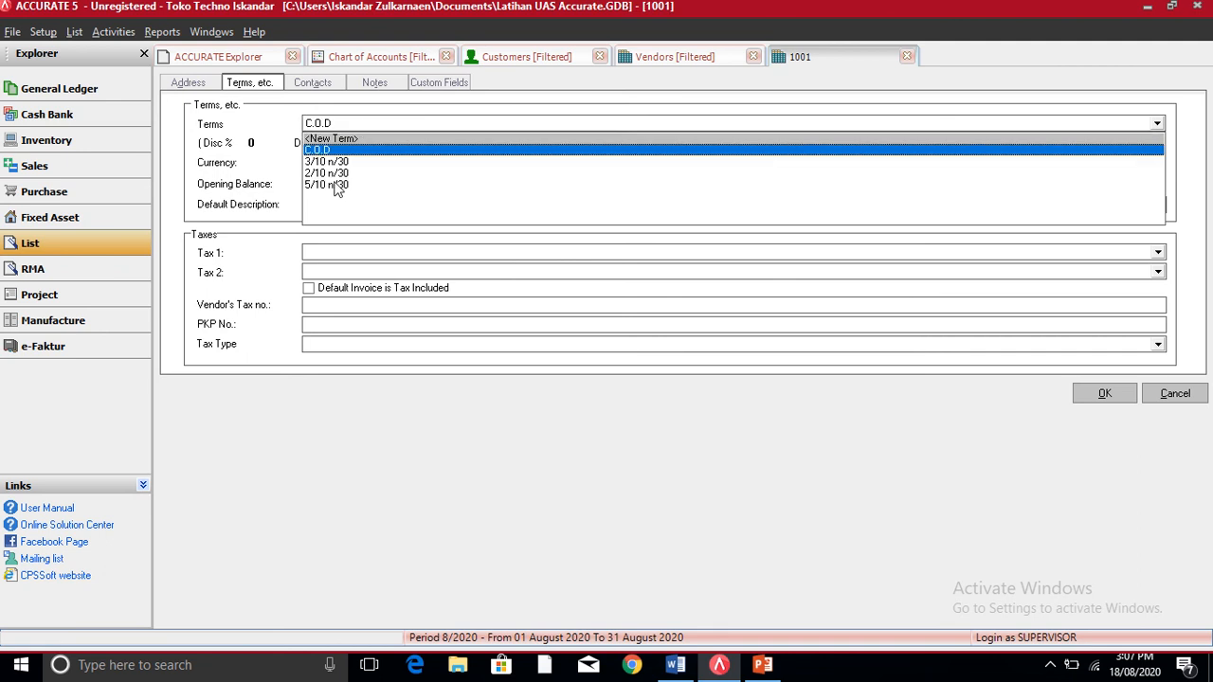
{"action": "left_click", "coordinate": [333, 186]}
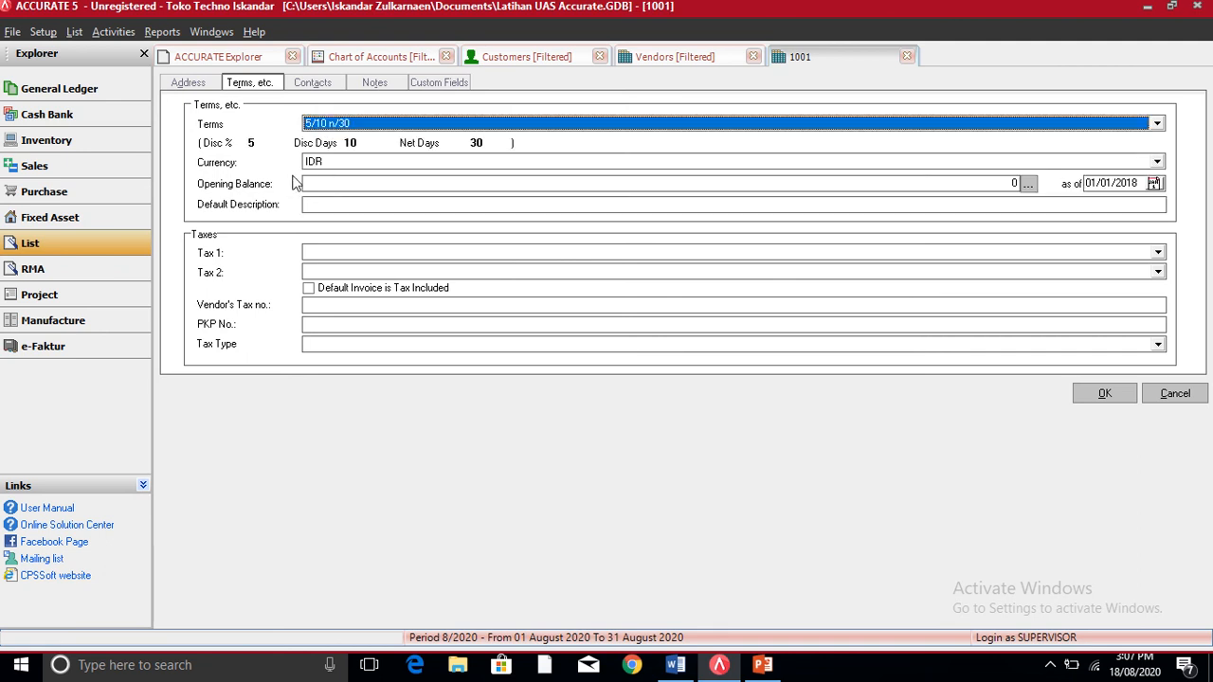
- Check the payable in the Word document, enter an opening balance of 500,000,000 for PT. Assus in ACCURATE and save the vendor
{"action": "left_click", "coordinate": [312, 183]}
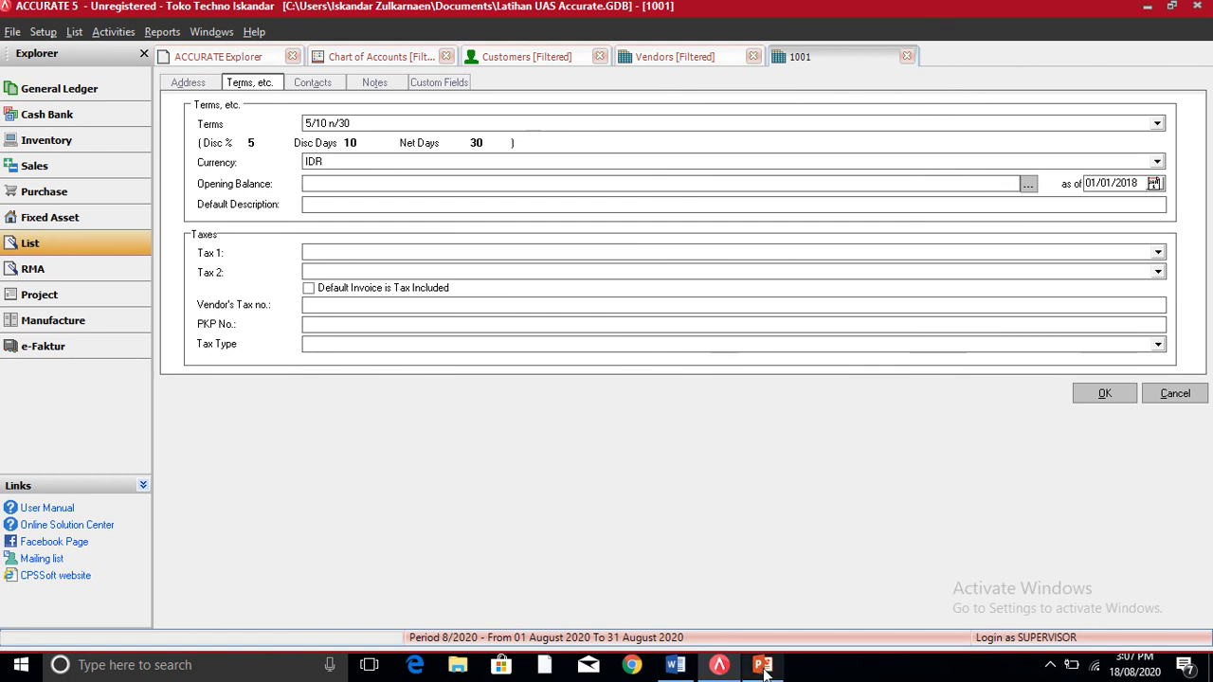
{"action": "left_click", "coordinate": [721, 666]}
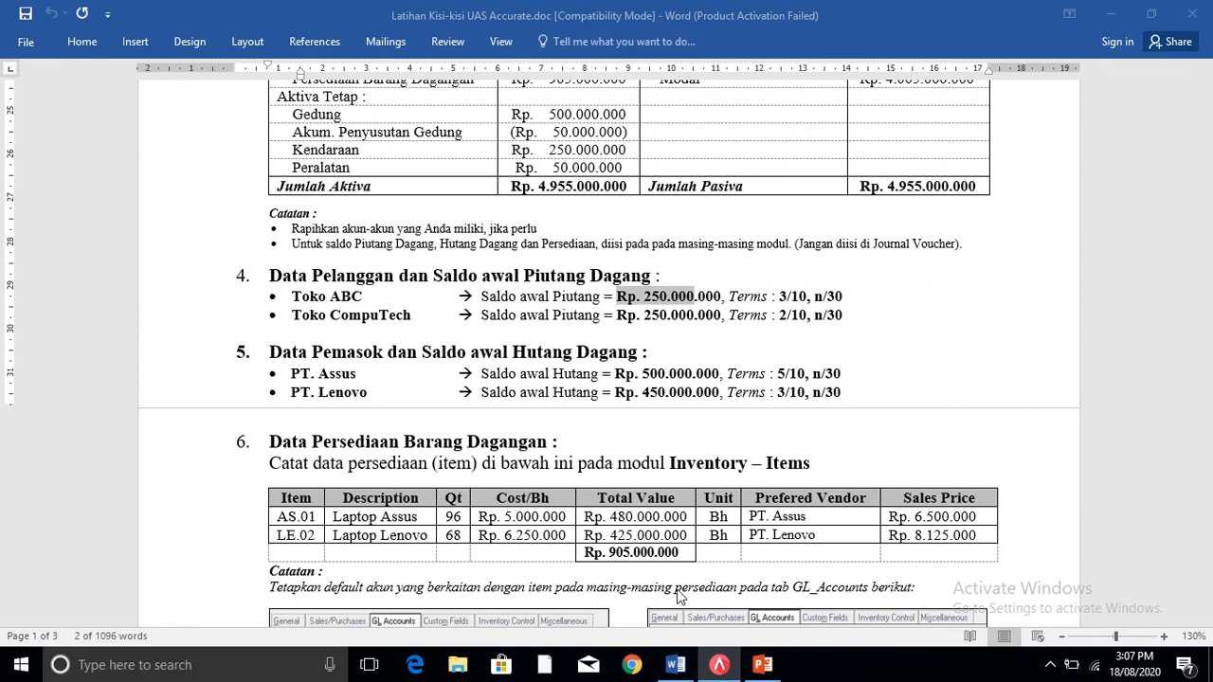
{"action": "left_click", "coordinate": [718, 670]}
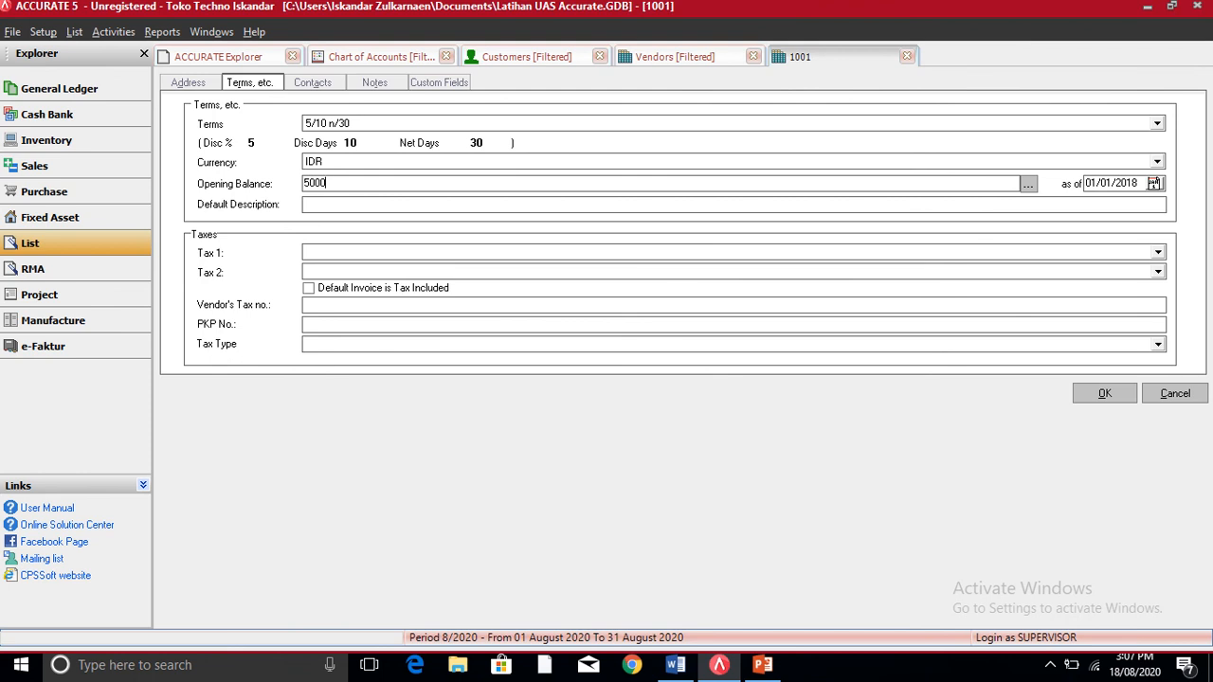
{"action": "key", "text": "Tab"}
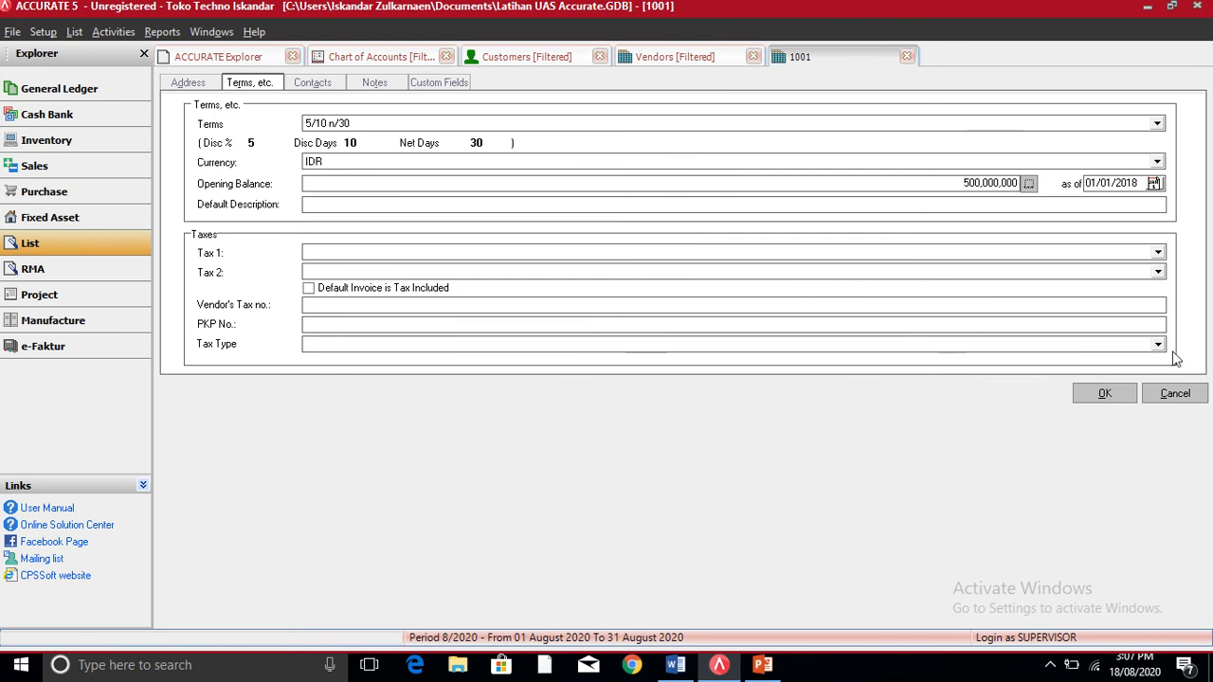
{"action": "left_click", "coordinate": [1099, 393]}
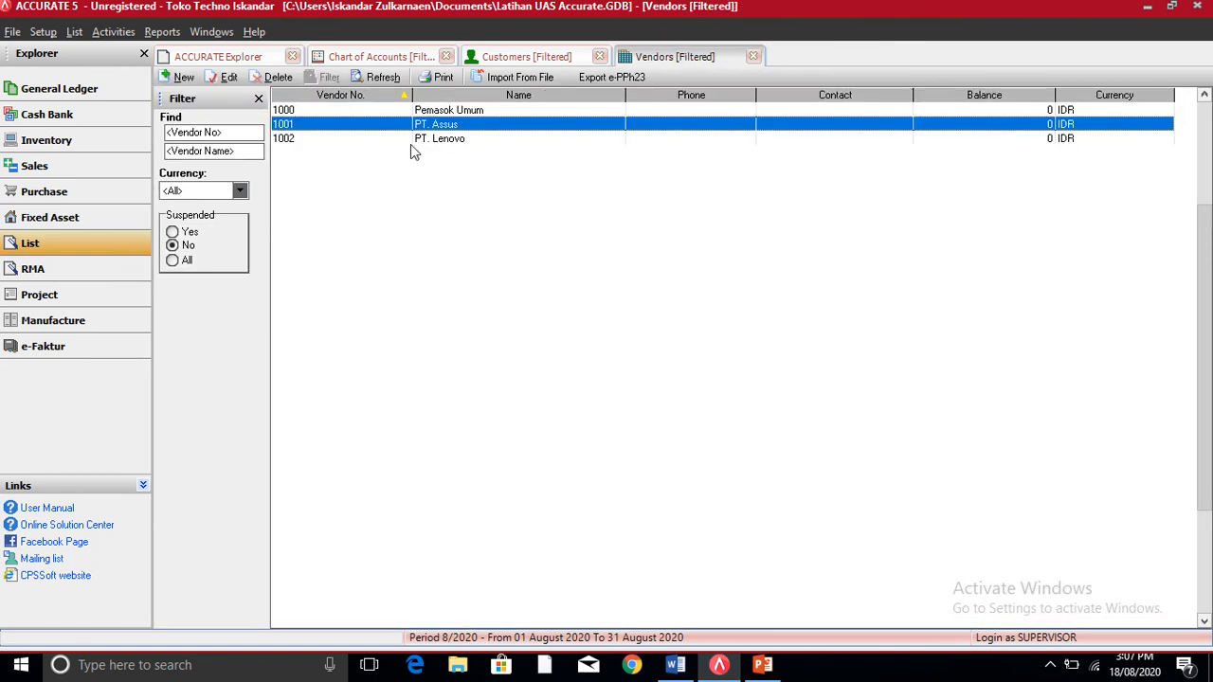
- Open the PT. Lenovo vendor record and set its payment terms to 3/10 n/30
{"action": "double_click", "coordinate": [412, 140]}
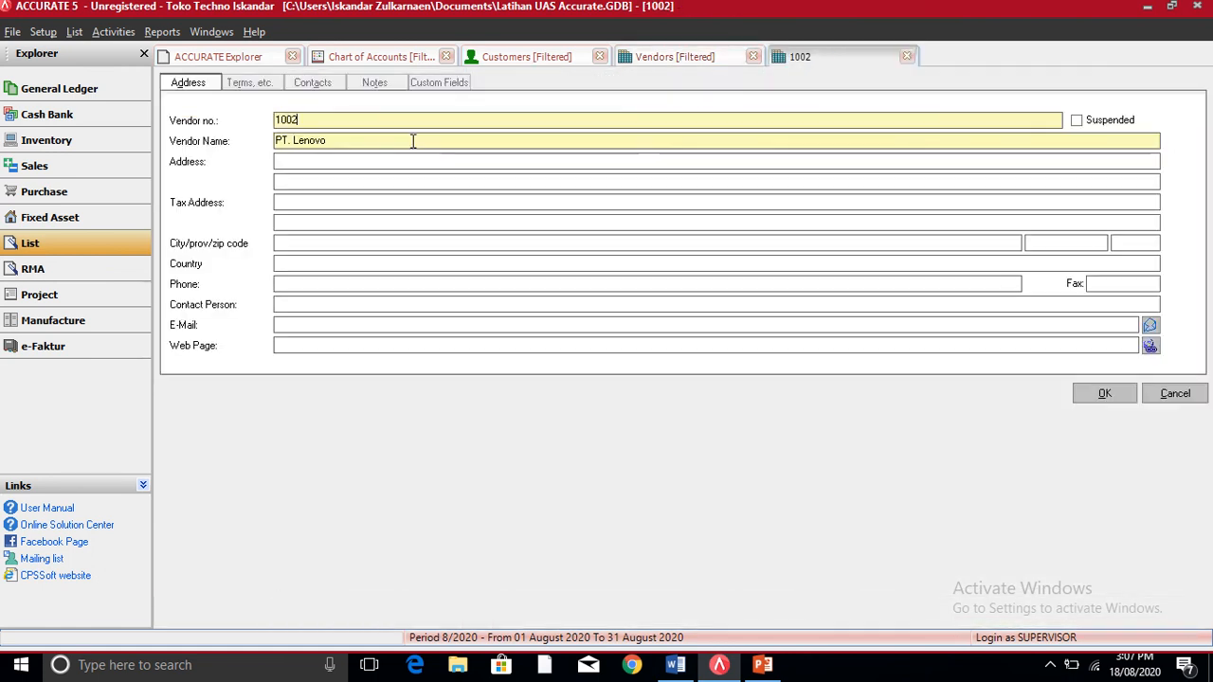
{"action": "left_click", "coordinate": [248, 83]}
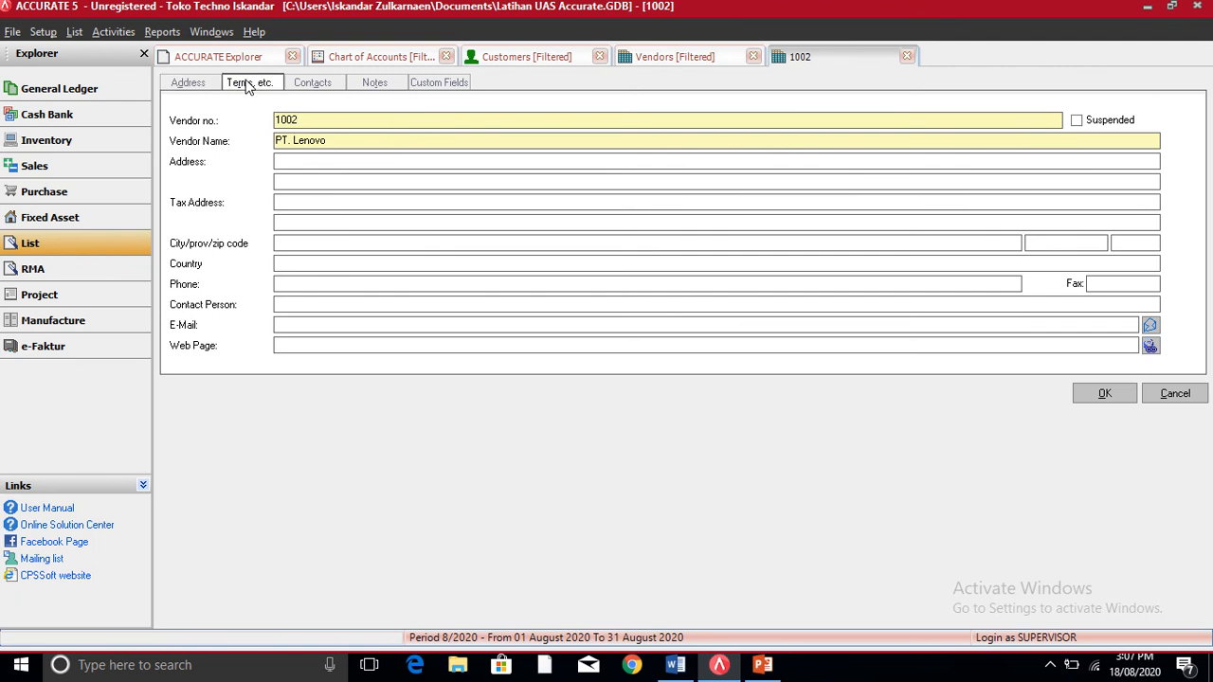
{"action": "left_click", "coordinate": [339, 124]}
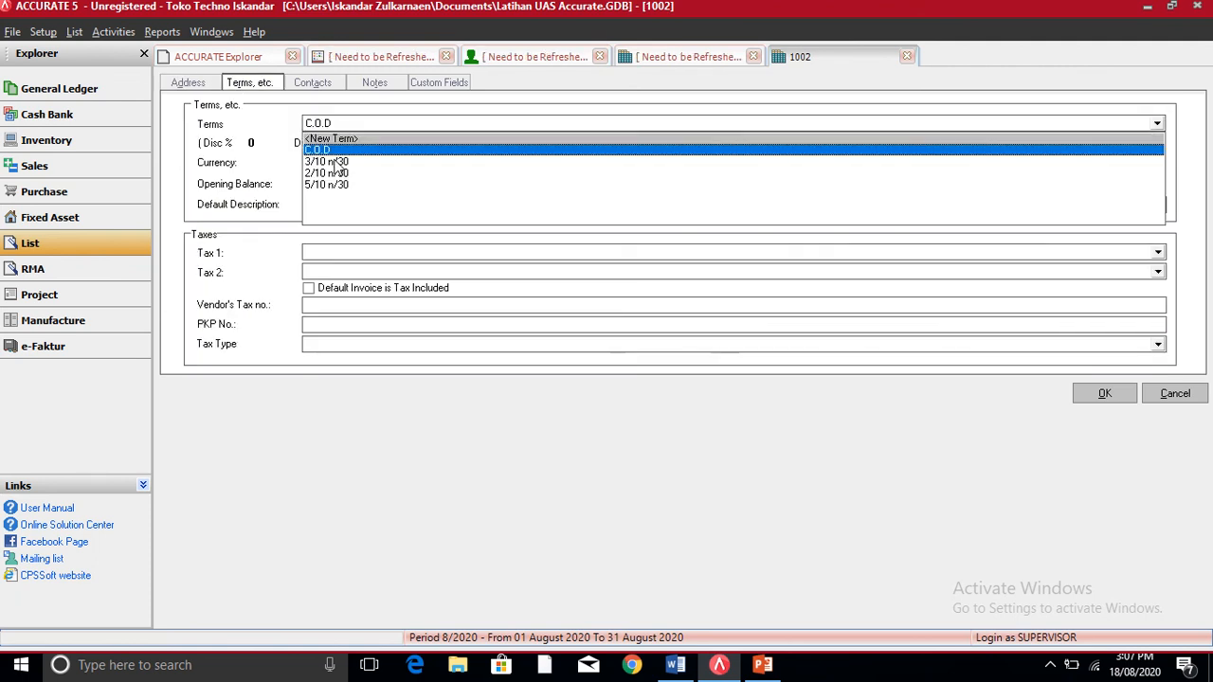
{"action": "left_click", "coordinate": [337, 162]}
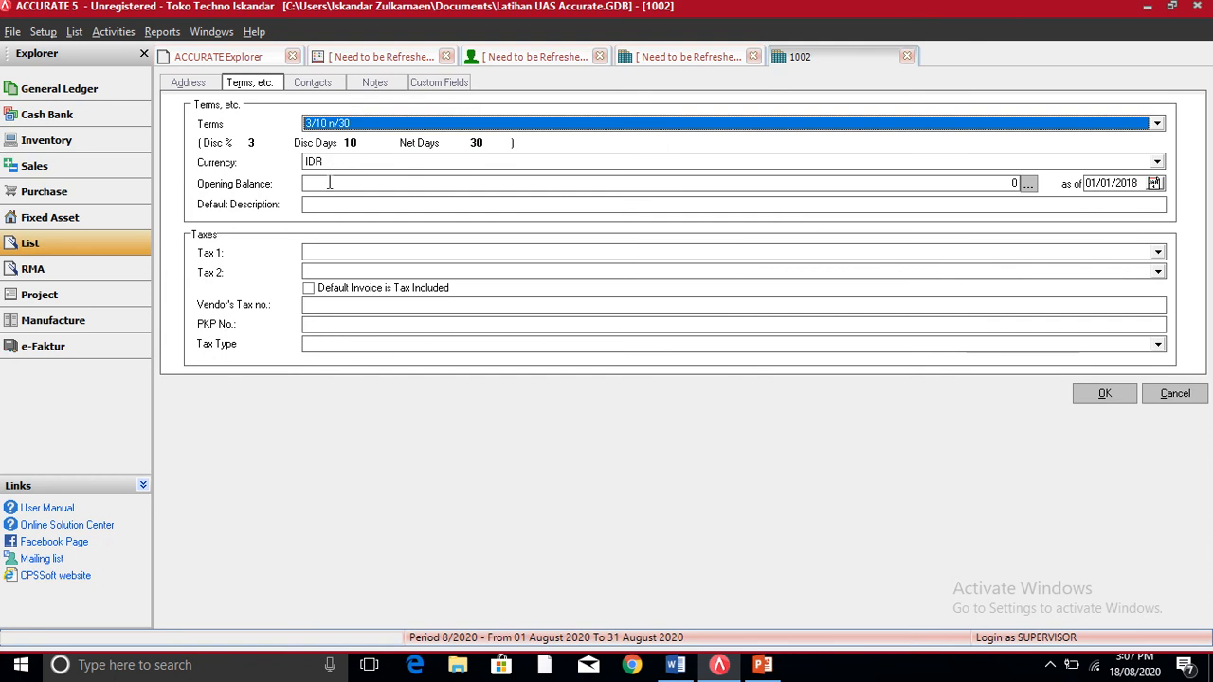
- Enter an opening balance of 450,000,000 for PT. Lenovo, save the vendor and refresh the vendor list
{"action": "left_click", "coordinate": [329, 183]}
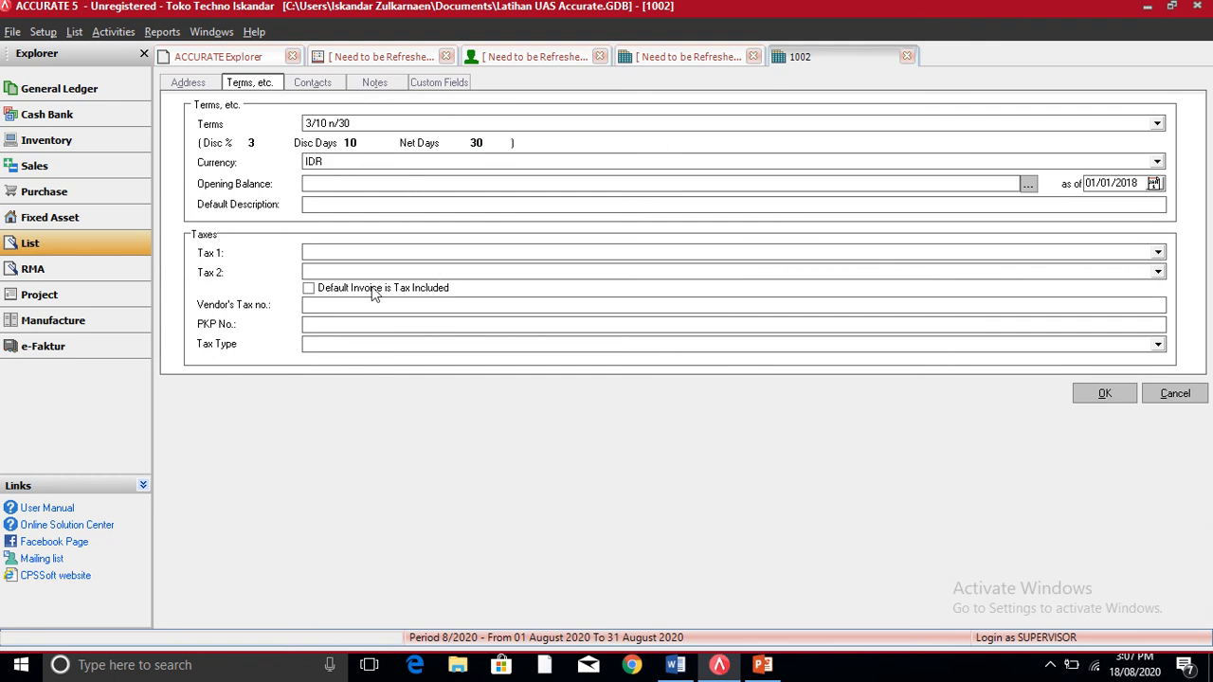
{"action": "type", "text": "450000000"}
{"action": "key", "text": "Tab"}
{"action": "left_click", "coordinate": [1097, 392]}
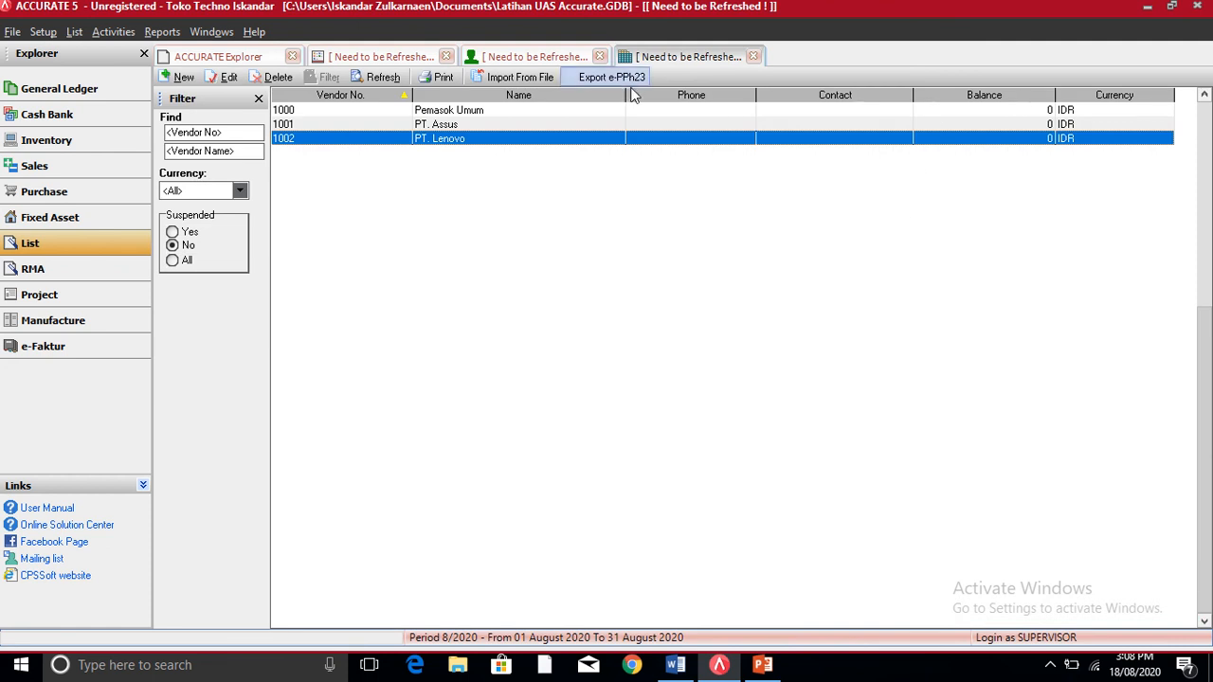
{"action": "left_click", "coordinate": [379, 77]}
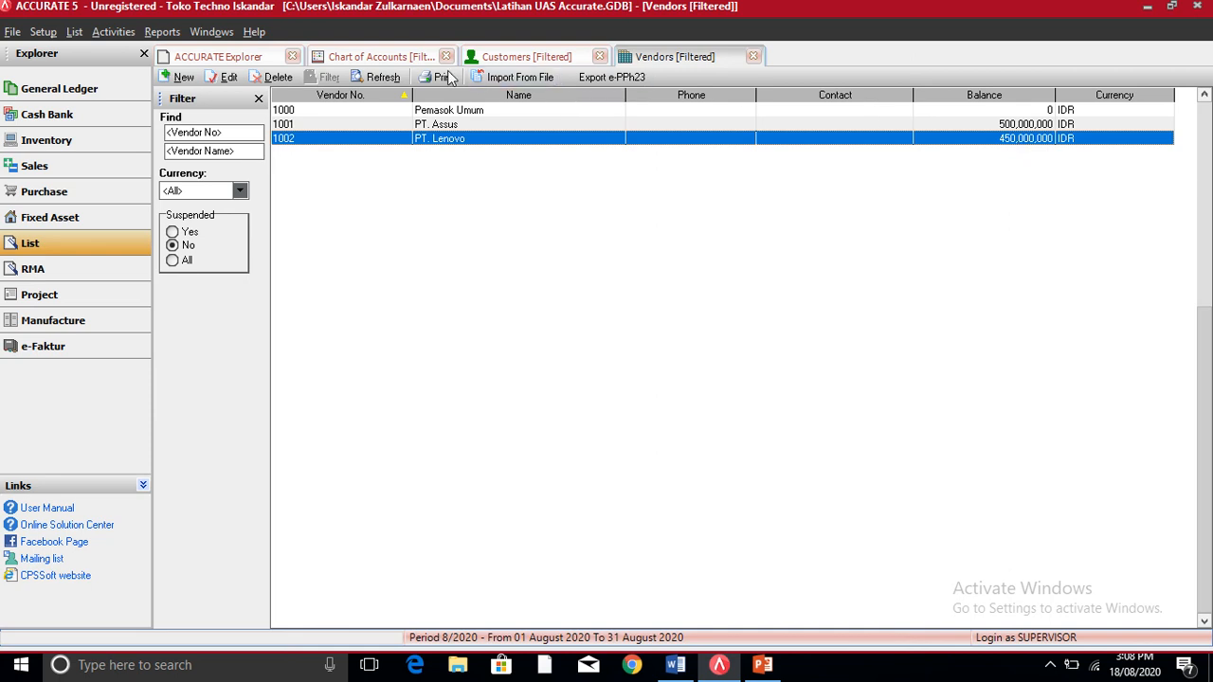
- Check the Hutang and Hutang Dagang balances in the chart of accounts and look back up to the cash and bank accounts
{"action": "left_click", "coordinate": [359, 59]}
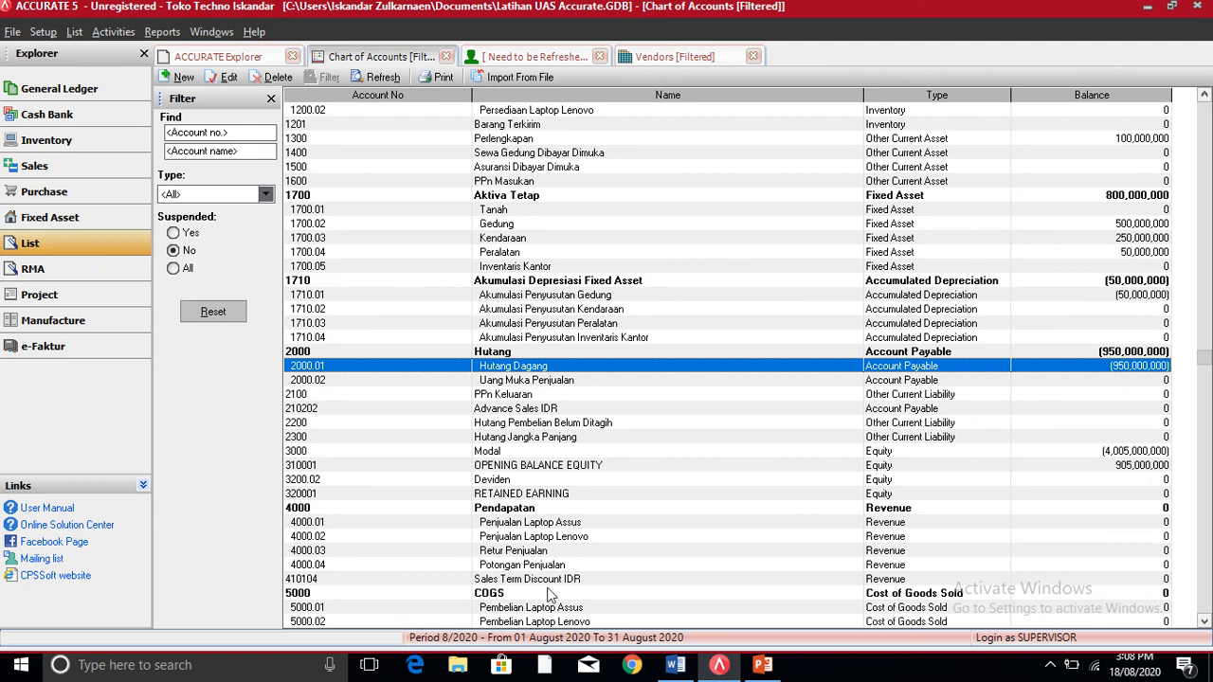
{"action": "left_click", "coordinate": [793, 355]}
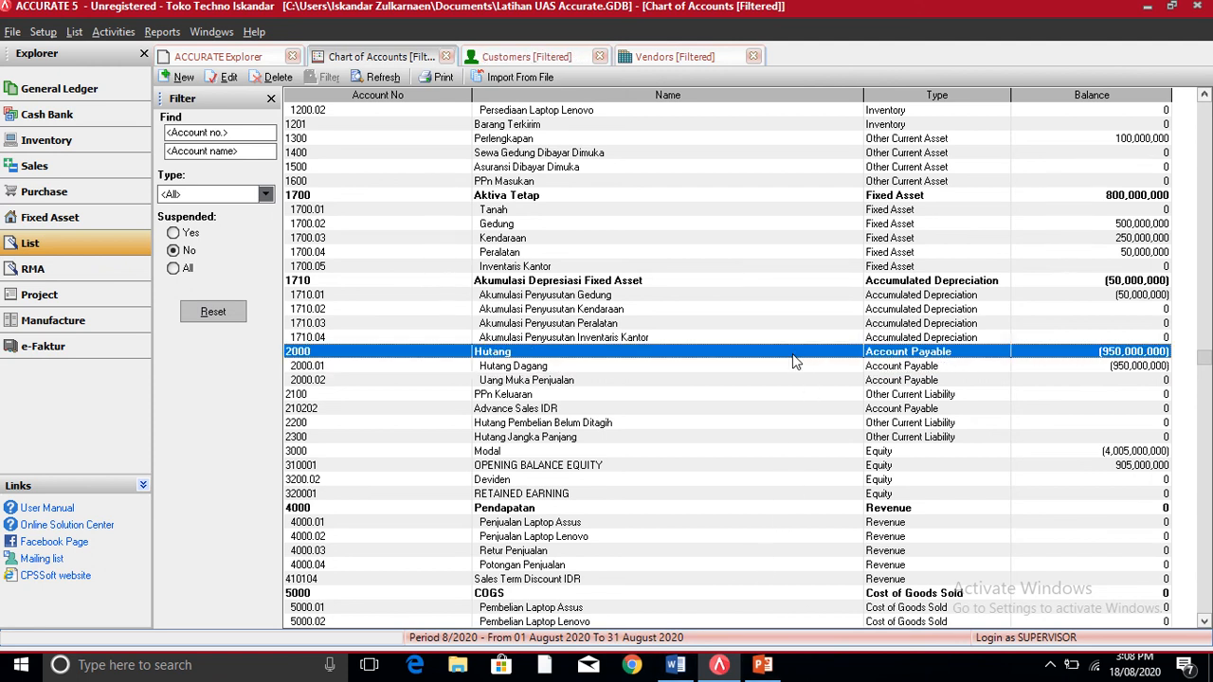
{"action": "key", "text": "Up"}
{"action": "key", "text": "Up"}
{"action": "key", "text": "Up"}
{"action": "key", "text": "Up"}
{"action": "key", "text": "Up"}
{"action": "key", "text": "Up"}
{"action": "key", "text": "Up"}
{"action": "key", "text": "Up"}
{"action": "key", "text": "Up"}
{"action": "key", "text": "Up"}
{"action": "key", "text": "Up"}
{"action": "key", "text": "Up"}
{"action": "key", "text": "Up"}
{"action": "key", "text": "Up"}
{"action": "key", "text": "Up"}
{"action": "key", "text": "Up"}
{"action": "key", "text": "Up"}
{"action": "key", "text": "Up"}
{"action": "key", "text": "Up"}
{"action": "key", "text": "Up"}
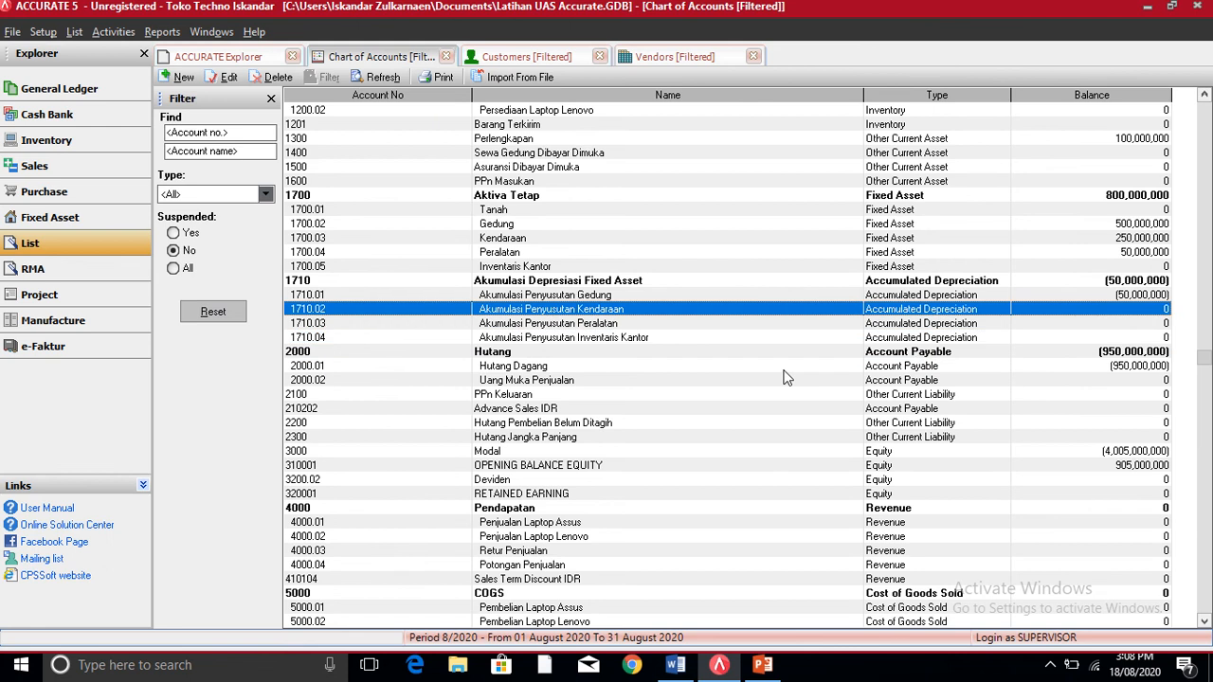
{"action": "key", "text": "Up"}
{"action": "key", "text": "Up"}
{"action": "key", "text": "Up"}
{"action": "key", "text": "Up"}
{"action": "key", "text": "Up"}
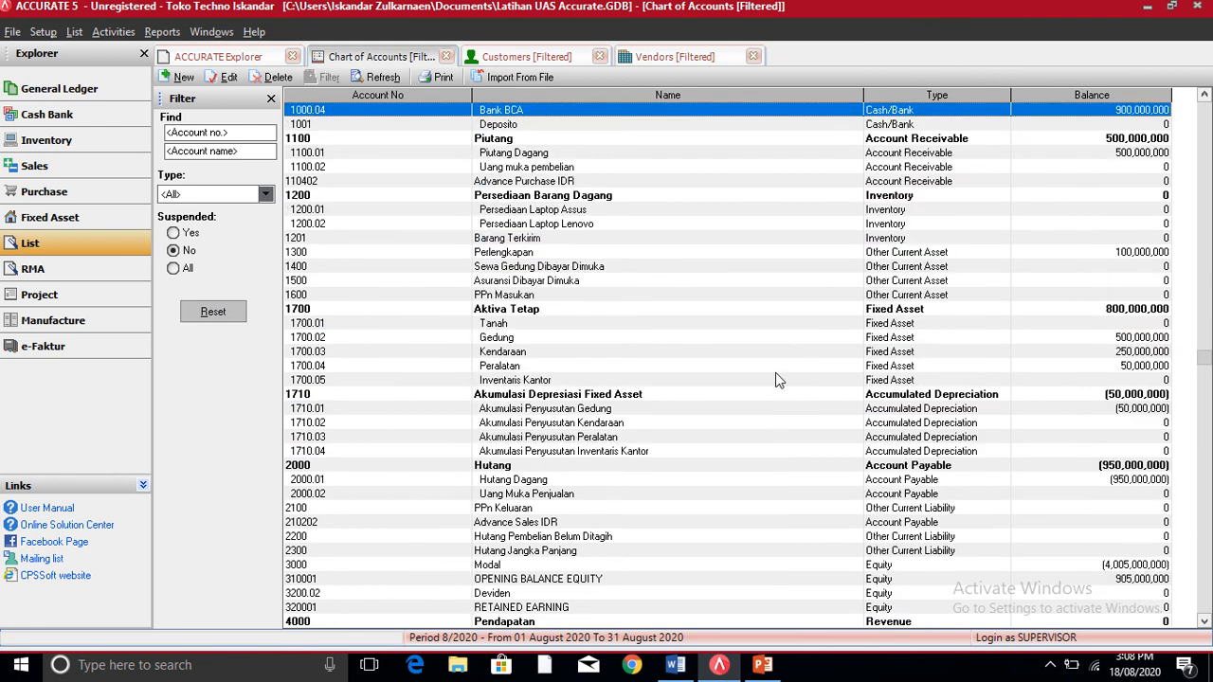
- Look down the chart of accounts to the equity and revenue accounts and examine the OPENING BALANCE EQUITY balance
{"action": "key", "text": "Down"}
{"action": "key", "text": "Down"}
{"action": "key", "text": "Down"}
{"action": "key", "text": "Down"}
{"action": "key", "text": "Down"}
{"action": "key", "text": "Down"}
{"action": "key", "text": "Down"}
{"action": "key", "text": "Down"}
{"action": "key", "text": "Down"}
{"action": "key", "text": "Down"}
{"action": "key", "text": "Down"}
{"action": "key", "text": "Down"}
{"action": "key", "text": "Down"}
{"action": "key", "text": "Down"}
{"action": "key", "text": "Down"}
{"action": "key", "text": "Down"}
{"action": "key", "text": "Down"}
{"action": "key", "text": "Down"}
{"action": "key", "text": "Down"}
{"action": "key", "text": "Down"}
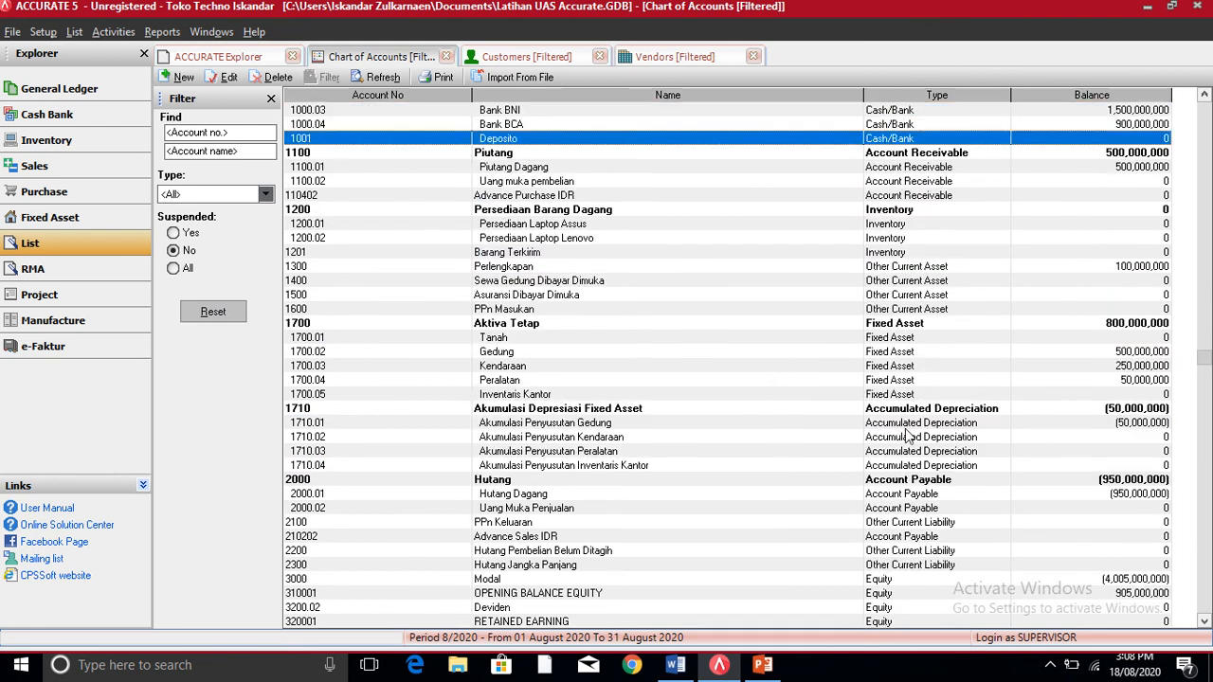
{"action": "key", "text": "Down"}
{"action": "key", "text": "Down"}
{"action": "key", "text": "Down"}
{"action": "key", "text": "Down"}
{"action": "key", "text": "Down"}
{"action": "key", "text": "Down"}
{"action": "key", "text": "Down"}
{"action": "key", "text": "Down"}
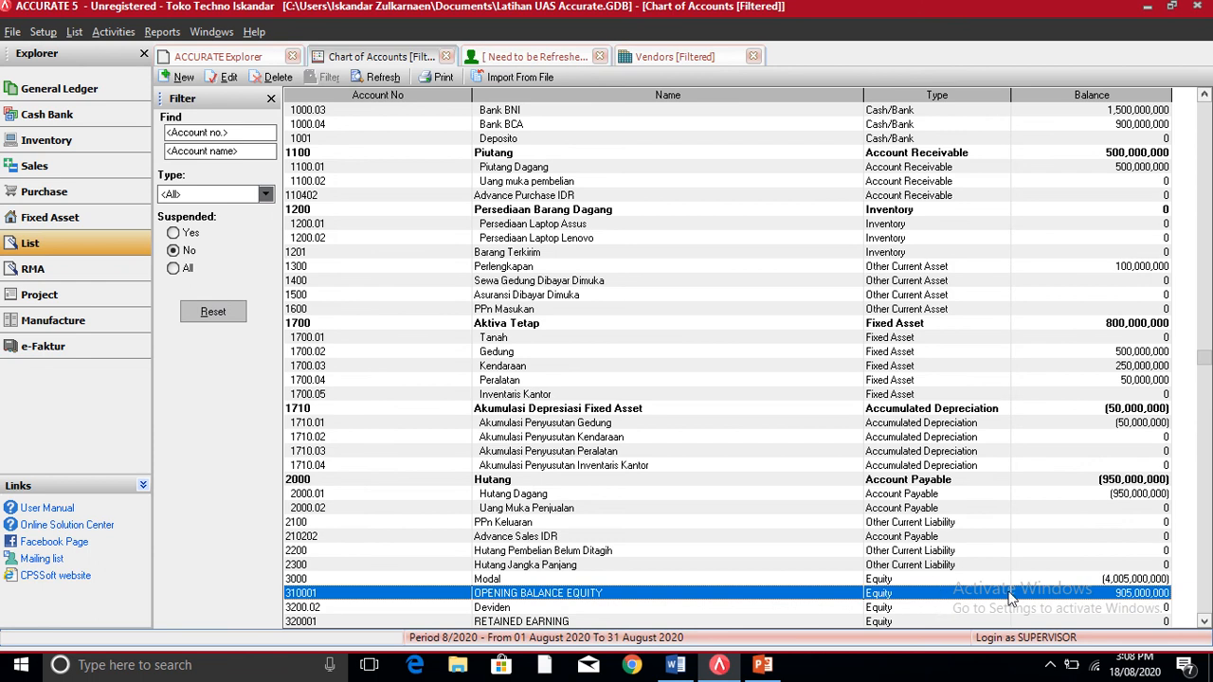
{"action": "key", "text": "Down"}
{"action": "key", "text": "Down"}
{"action": "key", "text": "Down"}
{"action": "key", "text": "Down"}
{"action": "key", "text": "Down"}
{"action": "key", "text": "Down"}
{"action": "key", "text": "Down"}
{"action": "key", "text": "Down"}
{"action": "key", "text": "Down"}
{"action": "key", "text": "Down"}
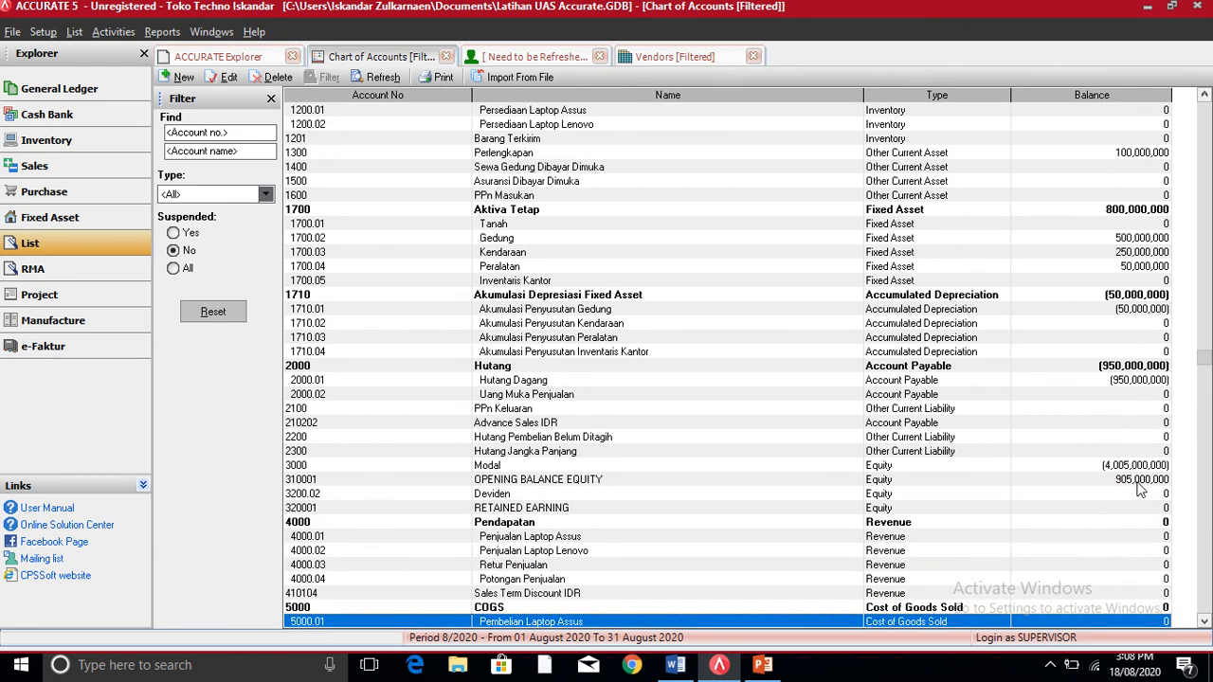
{"action": "left_click", "coordinate": [1093, 481]}
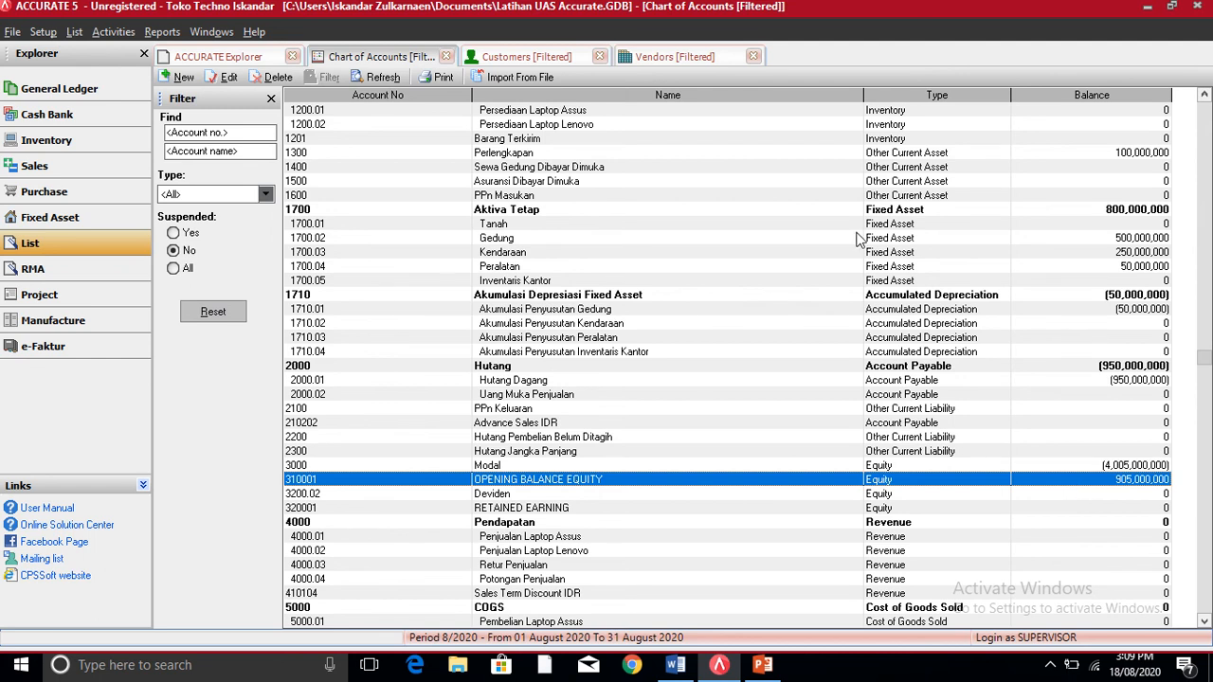
- Review the account balances from OPENING BALANCE EQUITY back up to Kas & Bank
{"action": "key", "text": "Up"}
{"action": "key", "text": "Up"}
{"action": "key", "text": "Up"}
{"action": "key", "text": "Up"}
{"action": "key", "text": "Up"}
{"action": "key", "text": "Up"}
{"action": "key", "text": "Up"}
{"action": "key", "text": "Up"}
{"action": "key", "text": "Up"}
{"action": "key", "text": "Up"}
{"action": "key", "text": "Up"}
{"action": "key", "text": "Up"}
{"action": "key", "text": "Up"}
{"action": "key", "text": "Up"}
{"action": "key", "text": "Up"}
{"action": "key", "text": "Up"}
{"action": "key", "text": "Up"}
{"action": "key", "text": "Up"}
{"action": "key", "text": "Up"}
{"action": "key", "text": "Up"}
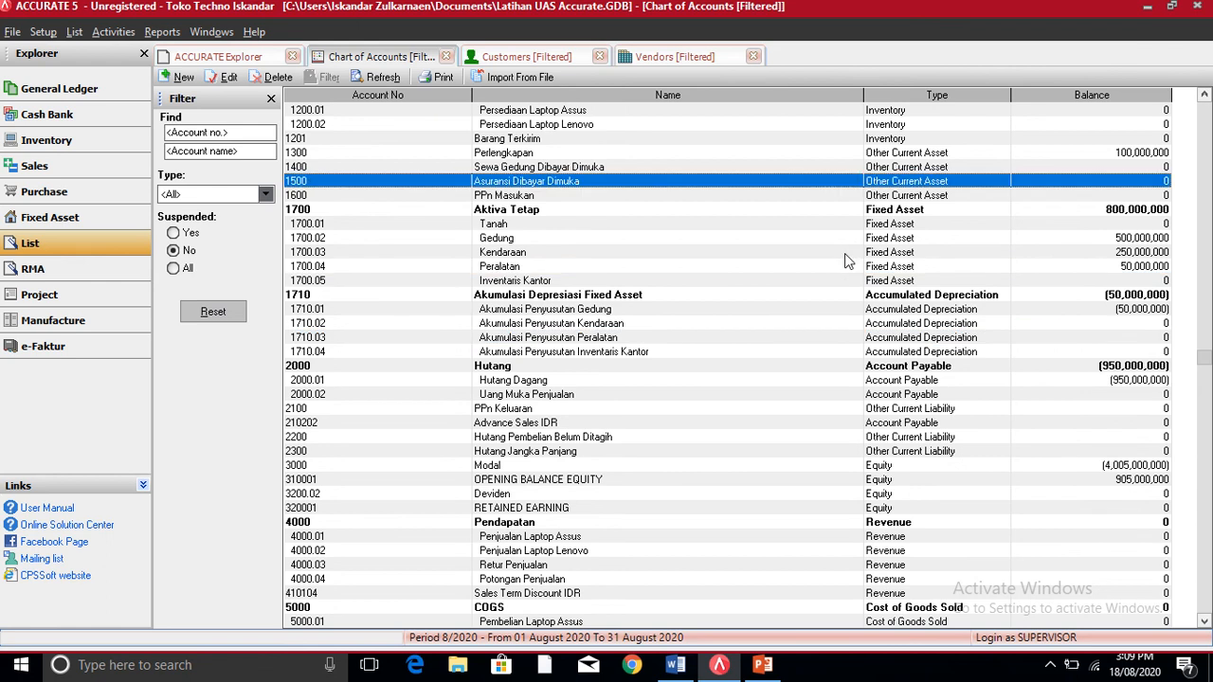
{"action": "key", "text": "Up"}
{"action": "key", "text": "Up"}
{"action": "key", "text": "Up"}
{"action": "key", "text": "Up"}
{"action": "key", "text": "Up"}
{"action": "key", "text": "Up"}
{"action": "key", "text": "Up"}
{"action": "key", "text": "Up"}
{"action": "key", "text": "Up"}
{"action": "key", "text": "Up"}
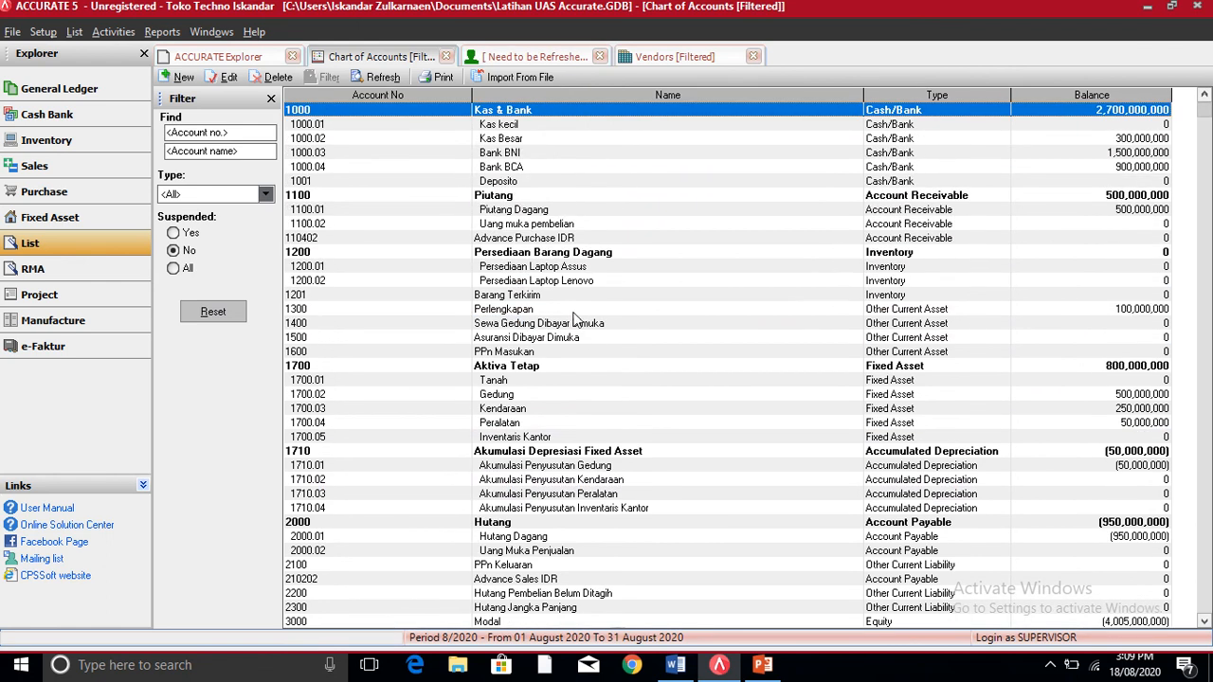
- Check the Piutang Dagang balance and the Persediaan Barang Dagang inventory accounts below it in the chart of accounts
{"action": "left_click", "coordinate": [1114, 211]}
{"action": "key", "text": "Up"}
{"action": "key", "text": "Down"}
{"action": "key", "text": "Down"}
{"action": "key", "text": "Down"}
{"action": "key", "text": "Down"}
{"action": "key", "text": "Down"}
{"action": "key", "text": "Down"}
{"action": "key", "text": "Down"}
{"action": "key", "text": "Down"}
{"action": "key", "text": "Down"}
{"action": "key", "text": "Down"}
{"action": "key", "text": "Down"}
{"action": "key", "text": "Down"}
{"action": "key", "text": "Down"}
{"action": "key", "text": "Down"}
{"action": "key", "text": "Down"}
{"action": "key", "text": "Down"}
{"action": "key", "text": "Down"}
{"action": "key", "text": "Down"}
{"action": "key", "text": "Down"}
{"action": "key", "text": "Down"}
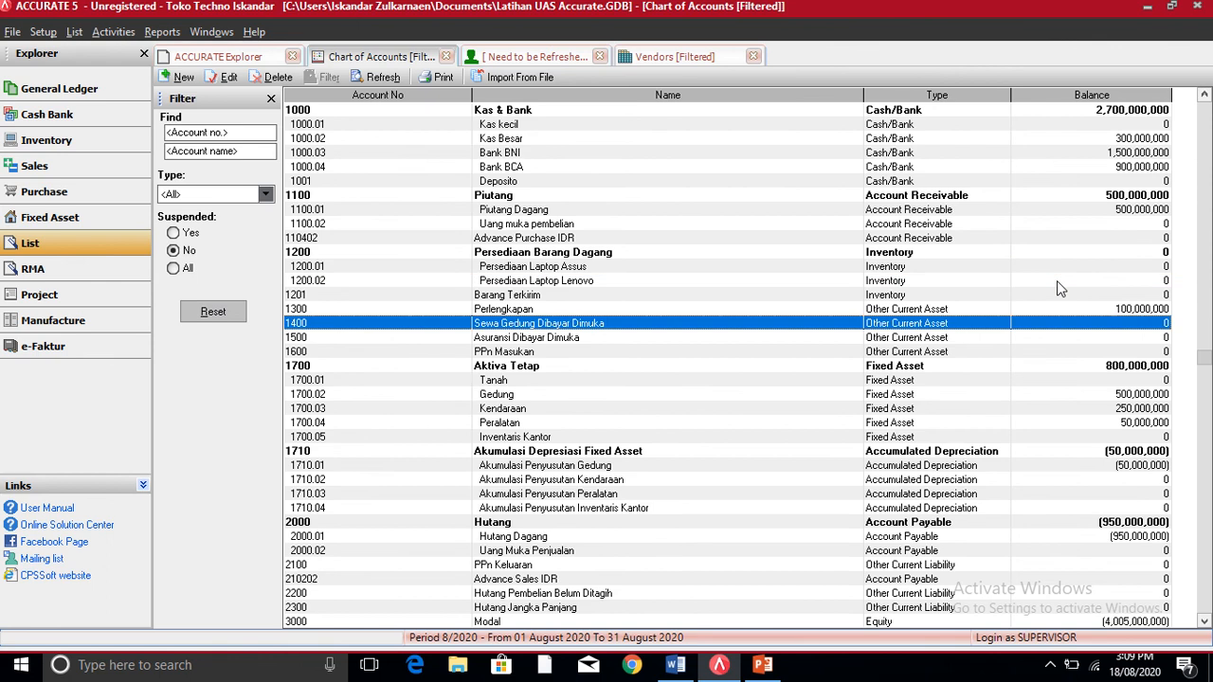
- Look down the chart of accounts to OPENING BALANCE EQUITY and check the Hutang Dagang and Persediaan Barang Dagang balances
{"action": "key", "text": "Down"}
{"action": "key", "text": "Down"}
{"action": "key", "text": "Down"}
{"action": "key", "text": "Down"}
{"action": "key", "text": "Down"}
{"action": "key", "text": "Down"}
{"action": "key", "text": "Down"}
{"action": "key", "text": "Down"}
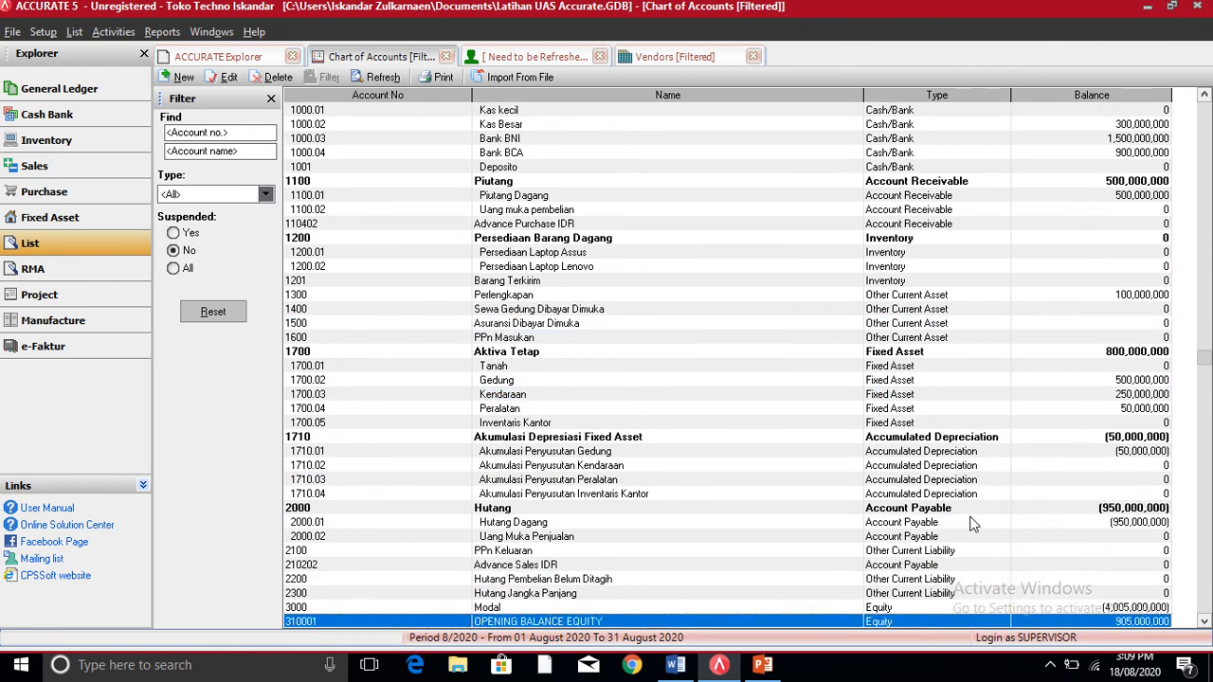
{"action": "left_click", "coordinate": [927, 526]}
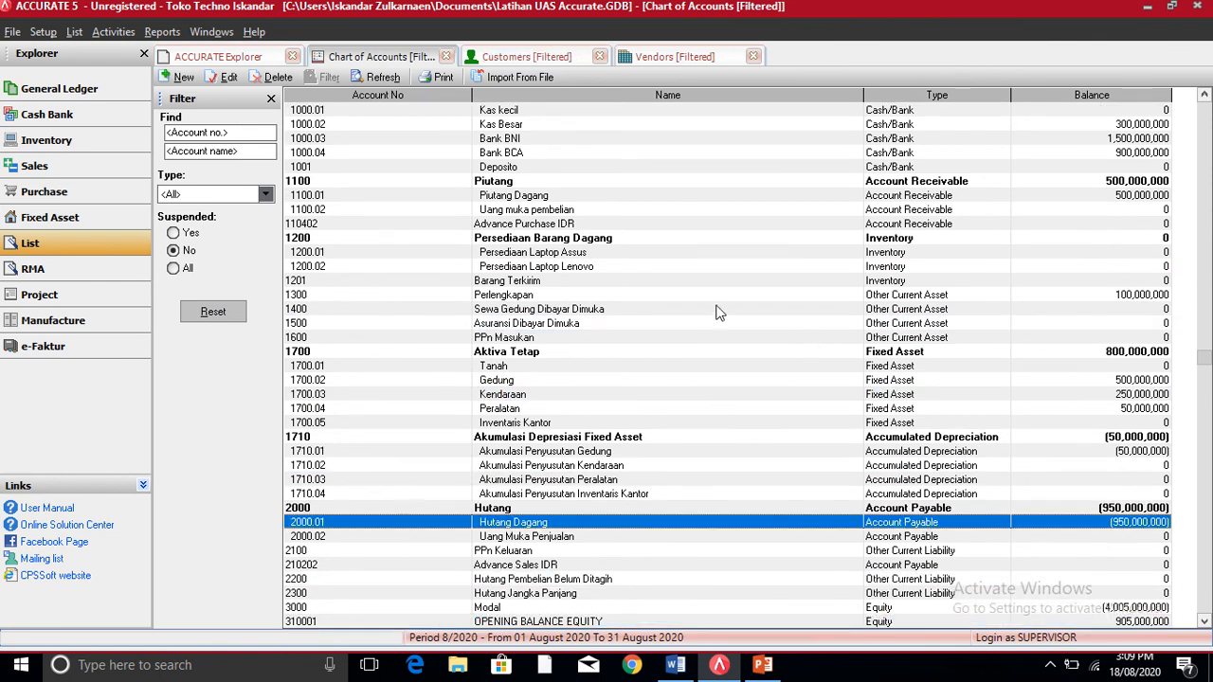
{"action": "left_click", "coordinate": [580, 238]}
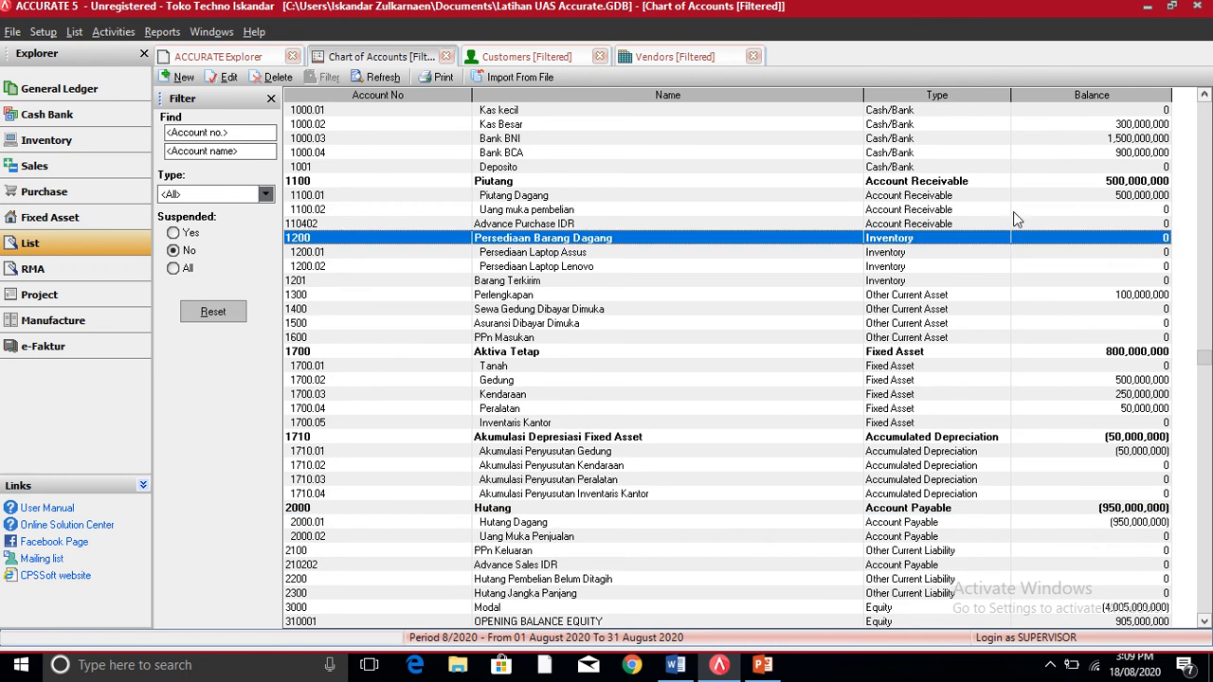
- Go through the balances from Persediaan Barang Dagang down to Pendapatan and check the OPENING BALANCE EQUITY balance
{"action": "key", "text": "Down"}
{"action": "key", "text": "Down"}
{"action": "key", "text": "Down"}
{"action": "key", "text": "Down"}
{"action": "key", "text": "Down"}
{"action": "key", "text": "Down"}
{"action": "key", "text": "Down"}
{"action": "key", "text": "Down"}
{"action": "key", "text": "Down"}
{"action": "key", "text": "Down"}
{"action": "key", "text": "Down"}
{"action": "key", "text": "Down"}
{"action": "key", "text": "Down"}
{"action": "key", "text": "Down"}
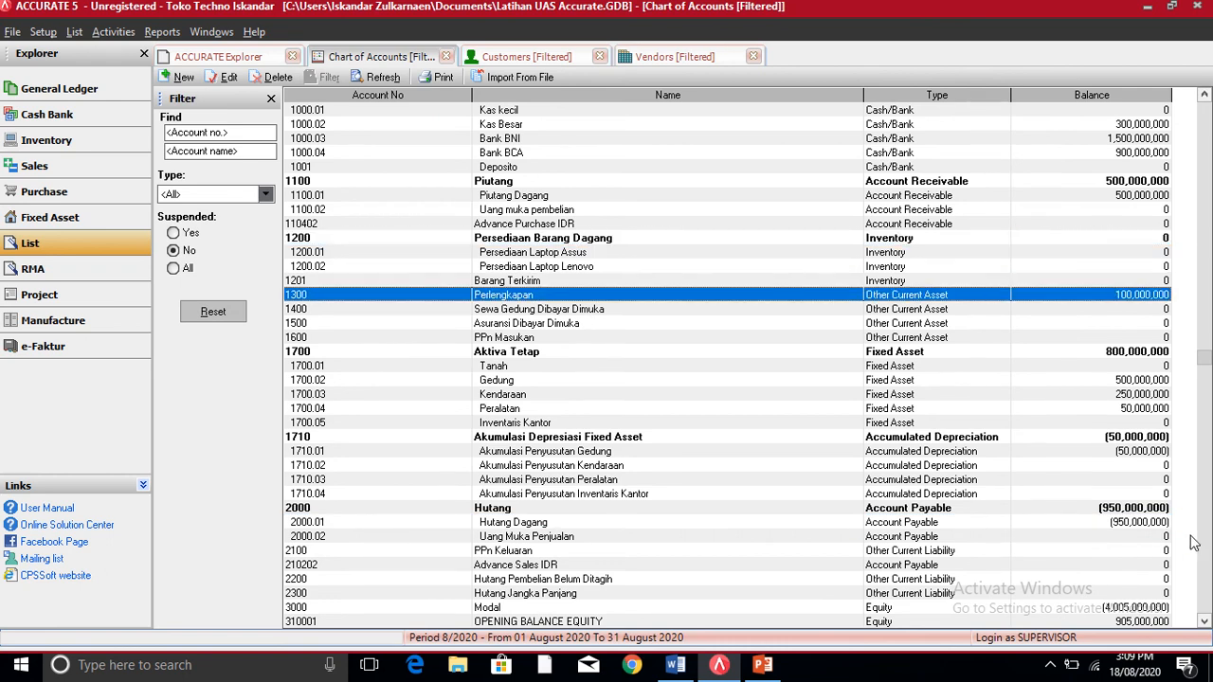
{"action": "key", "text": "Down"}
{"action": "key", "text": "Down"}
{"action": "key", "text": "Down"}
{"action": "key", "text": "Down"}
{"action": "key", "text": "Down"}
{"action": "key", "text": "Down"}
{"action": "key", "text": "Down"}
{"action": "key", "text": "Down"}
{"action": "key", "text": "Down"}
{"action": "key", "text": "Down"}
{"action": "key", "text": "Down"}
{"action": "key", "text": "Down"}
{"action": "key", "text": "Down"}
{"action": "key", "text": "Down"}
{"action": "key", "text": "Down"}
{"action": "key", "text": "Down"}
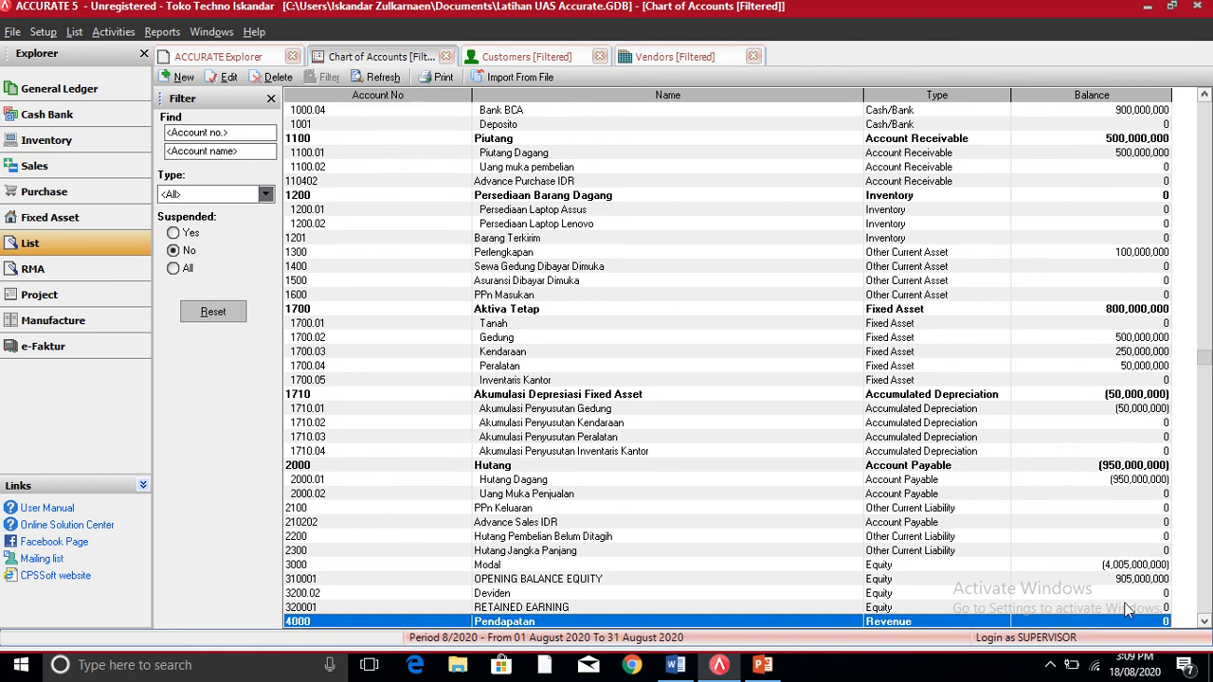
{"action": "left_click", "coordinate": [1120, 583]}
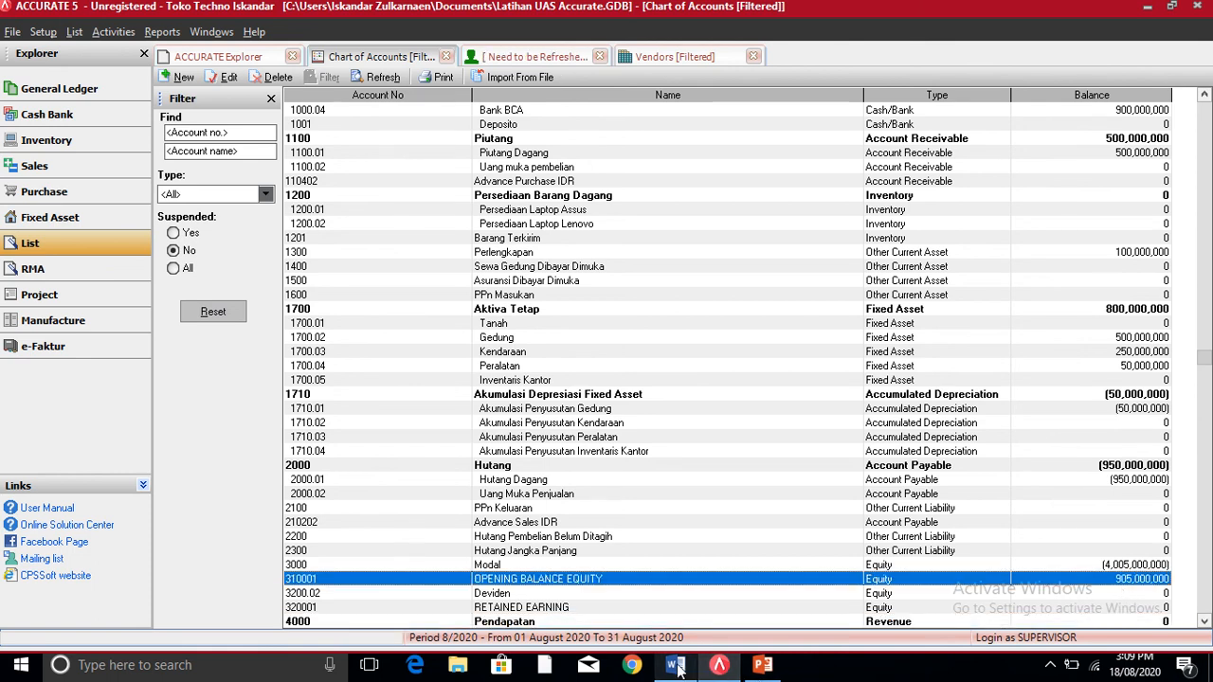
- Switch to the Word exercise document and examine the inventory total value and the GL account settings in section 6
{"action": "mouse_move", "coordinate": [677, 669]}
{"action": "left_click", "coordinate": [673, 519]}
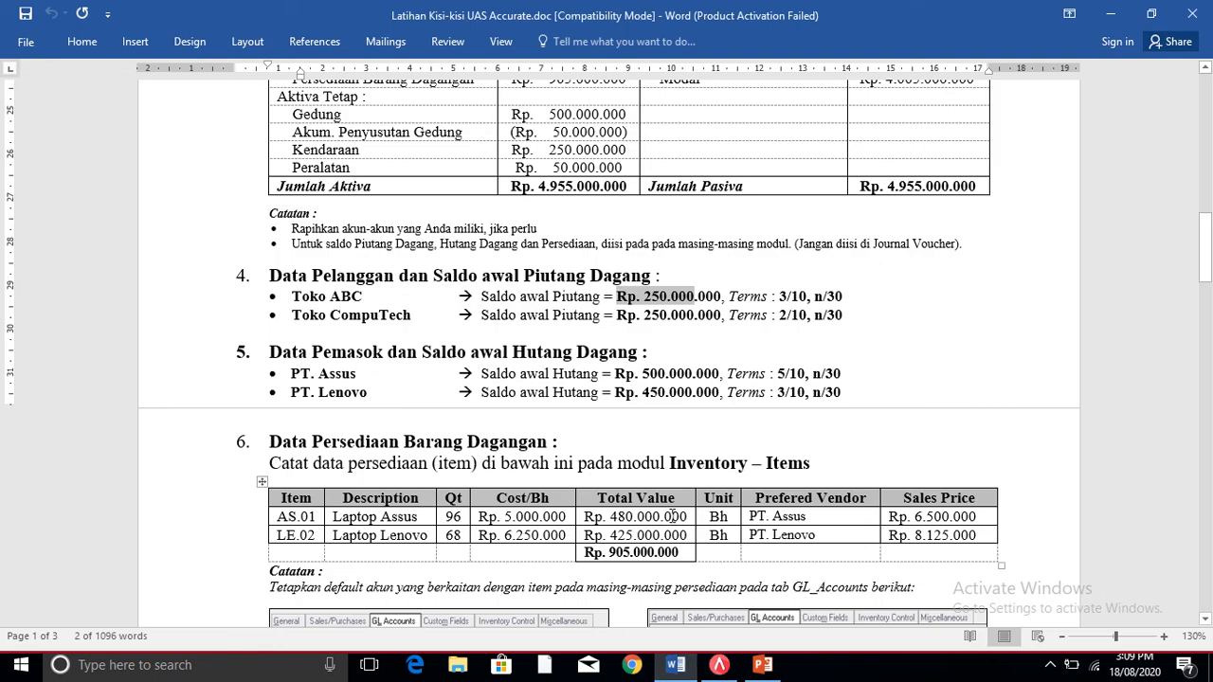
{"action": "left_click_drag", "start_coordinate": [679, 552], "coordinate": [512, 555]}
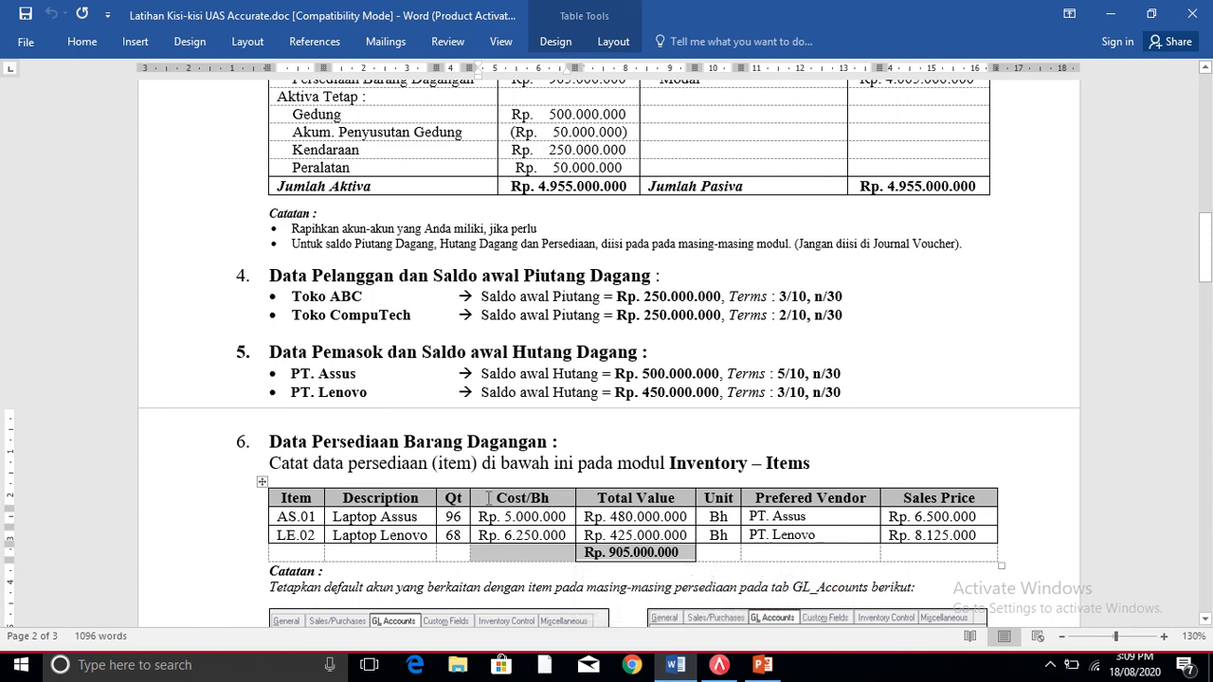
{"action": "scroll", "coordinate": [617, 536], "scroll_direction": "down", "scroll_amount": 3}
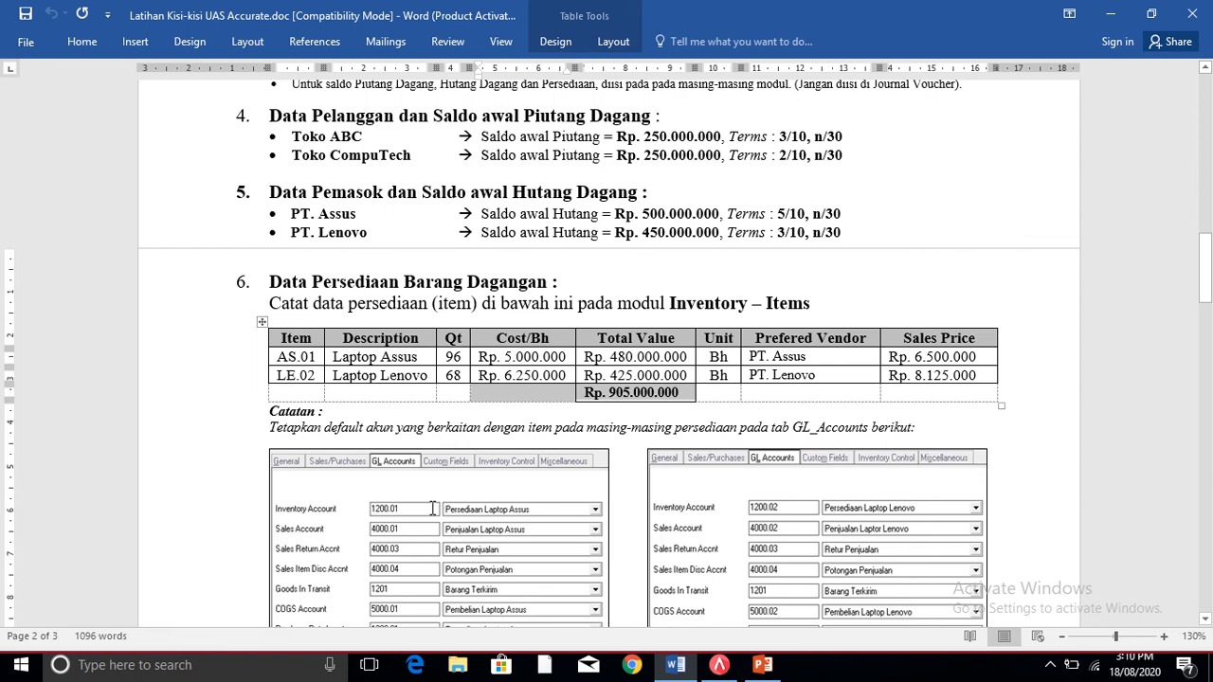
{"action": "scroll", "coordinate": [432, 509], "scroll_direction": "down", "scroll_amount": 1}
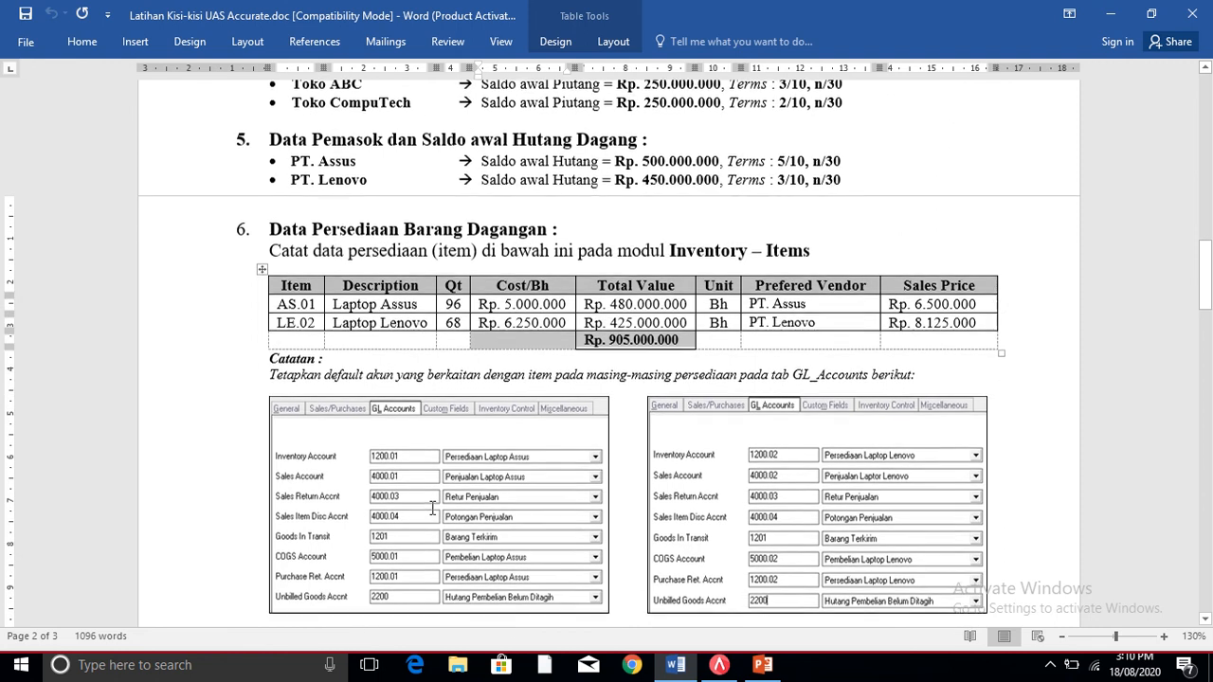
- Check the Persediaan Barang Dagang balance in ACCURATE, then review the item table's instruction, sales price and preferred vendor in Word
{"action": "left_click", "coordinate": [721, 666]}
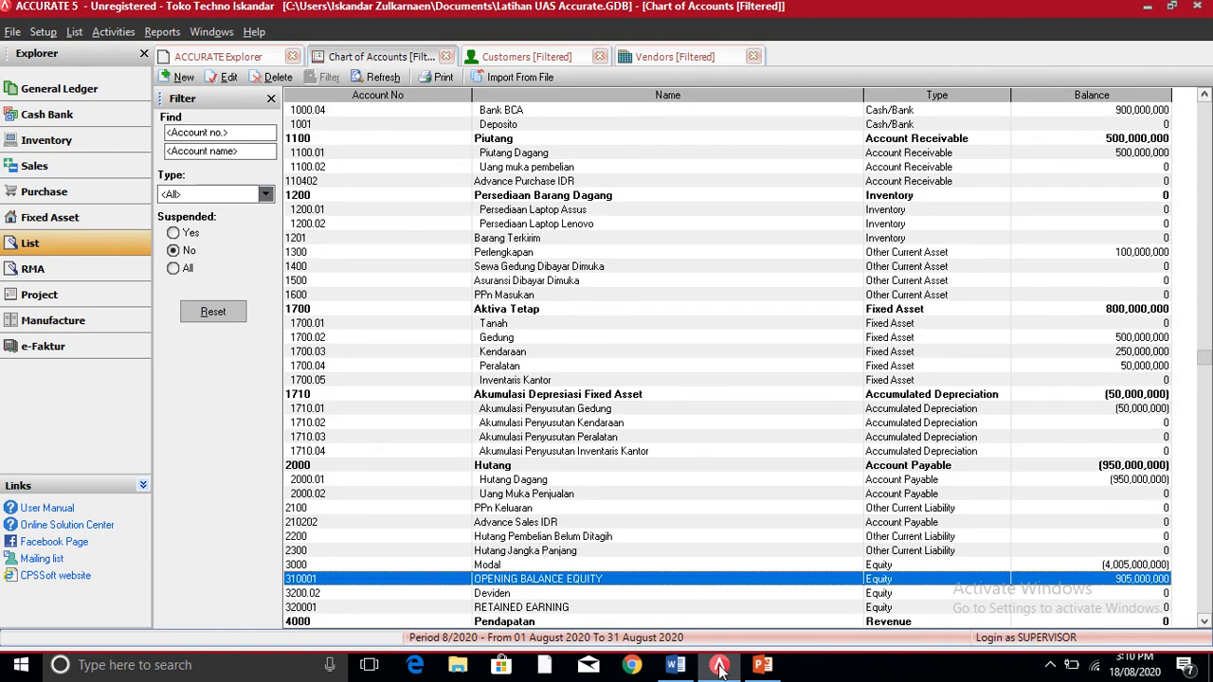
{"action": "left_click", "coordinate": [582, 197]}
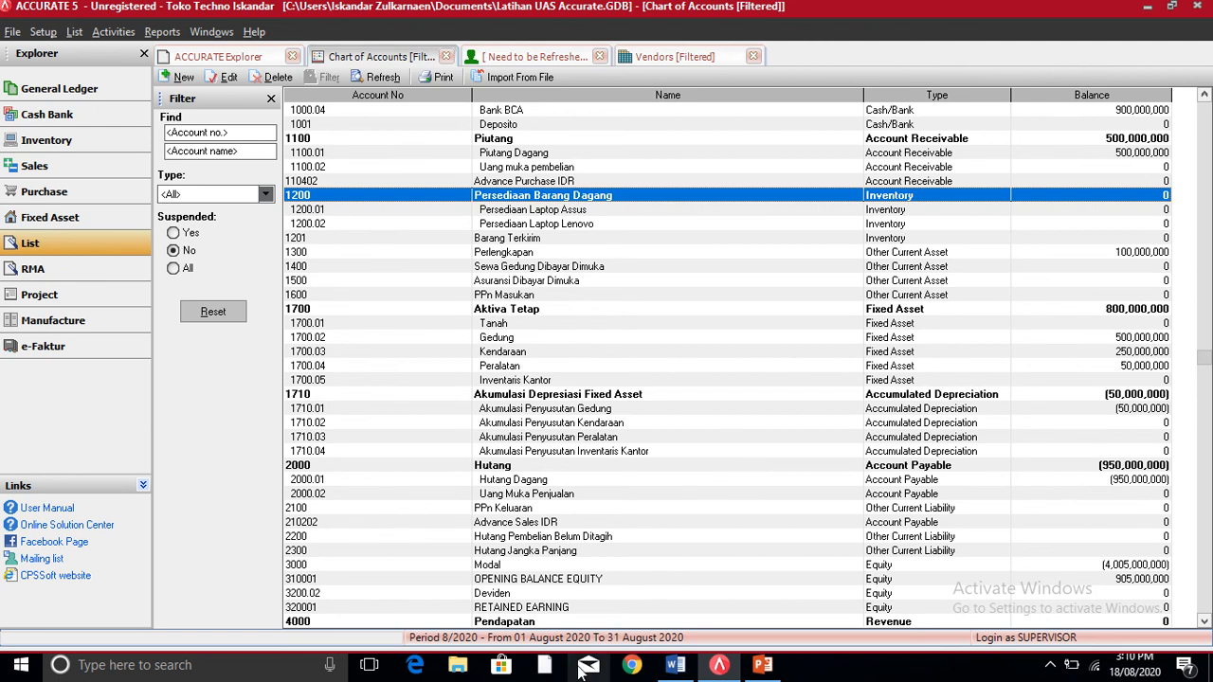
{"action": "left_click", "coordinate": [718, 668]}
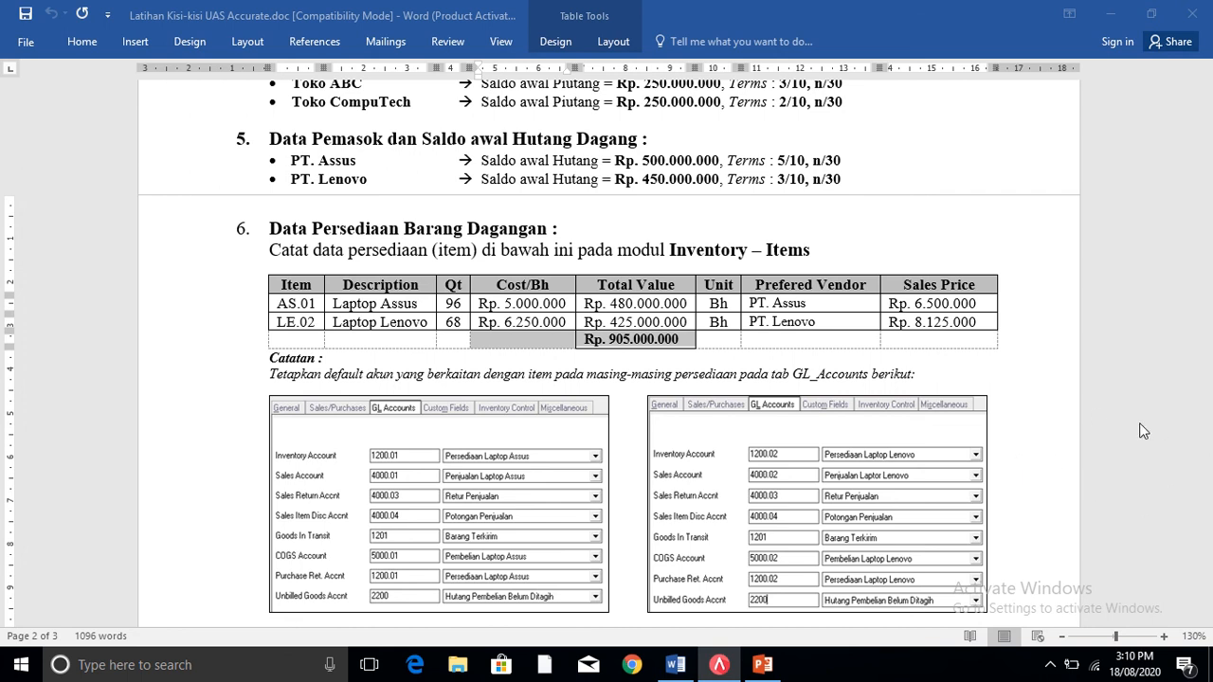
{"action": "left_click", "coordinate": [1080, 366]}
{"action": "left_click", "coordinate": [1041, 224]}
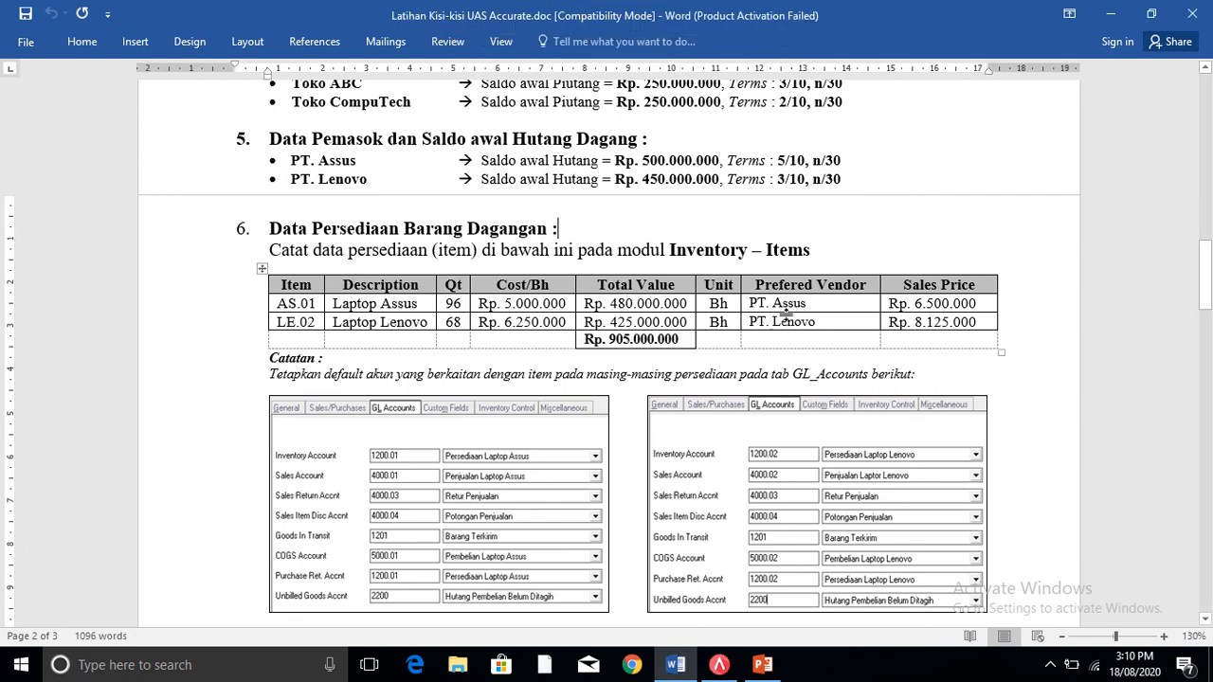
{"action": "left_click_drag", "start_coordinate": [821, 251], "coordinate": [352, 252]}
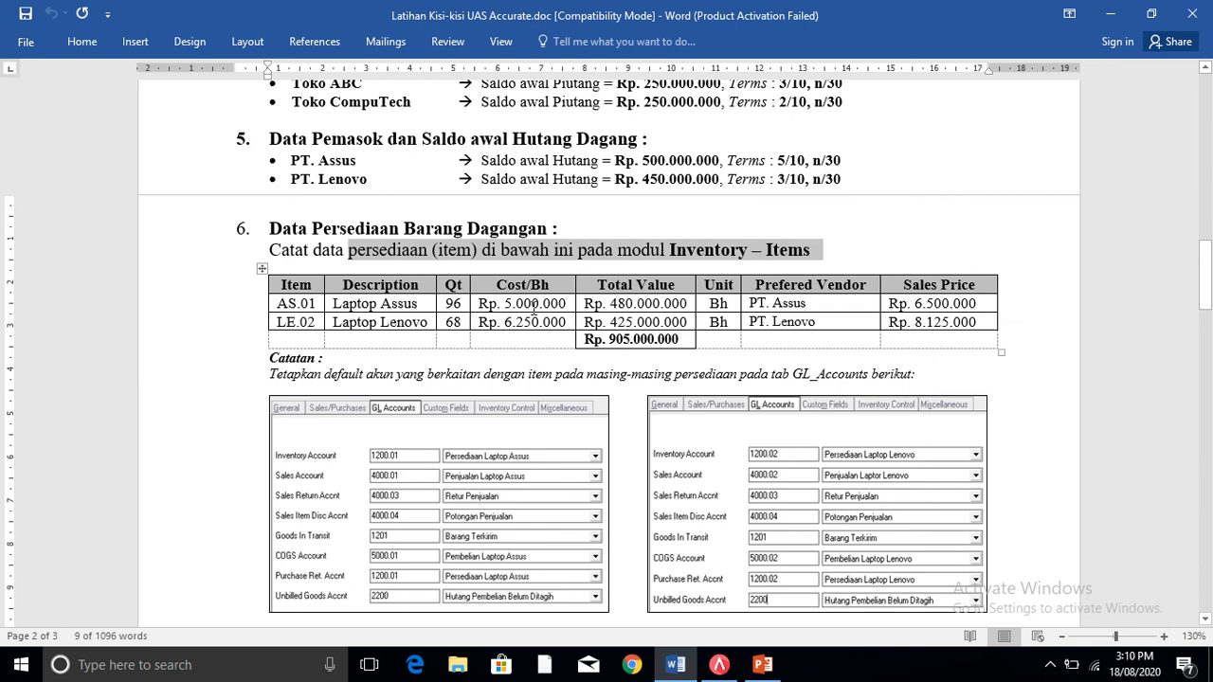
{"action": "left_click", "coordinate": [937, 305]}
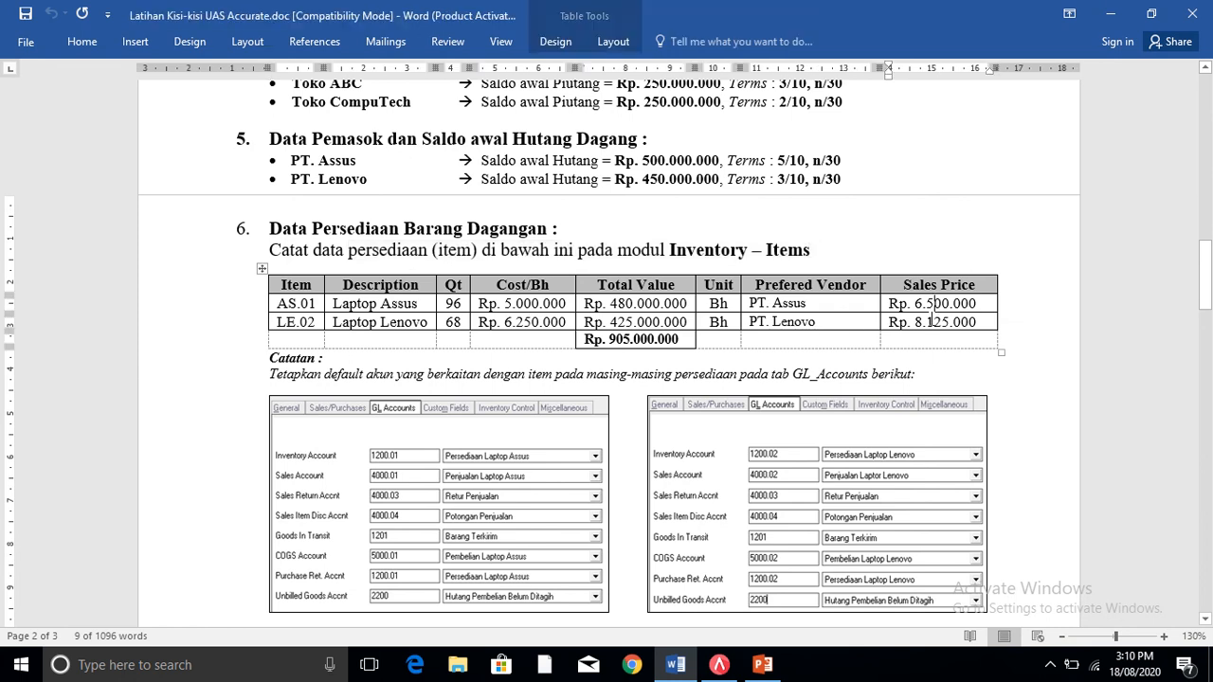
{"action": "left_click", "coordinate": [743, 304]}
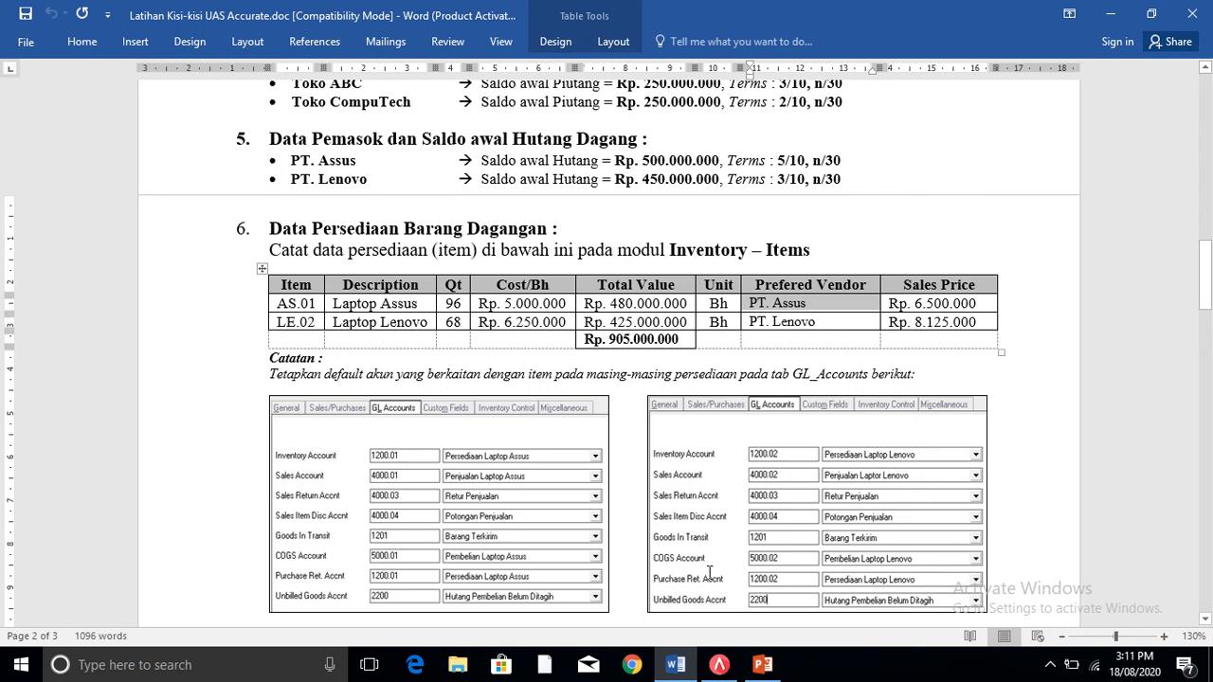
- Switch to ACCURATE and open a new item form from the Inventory module's item list
{"action": "left_click", "coordinate": [717, 668]}
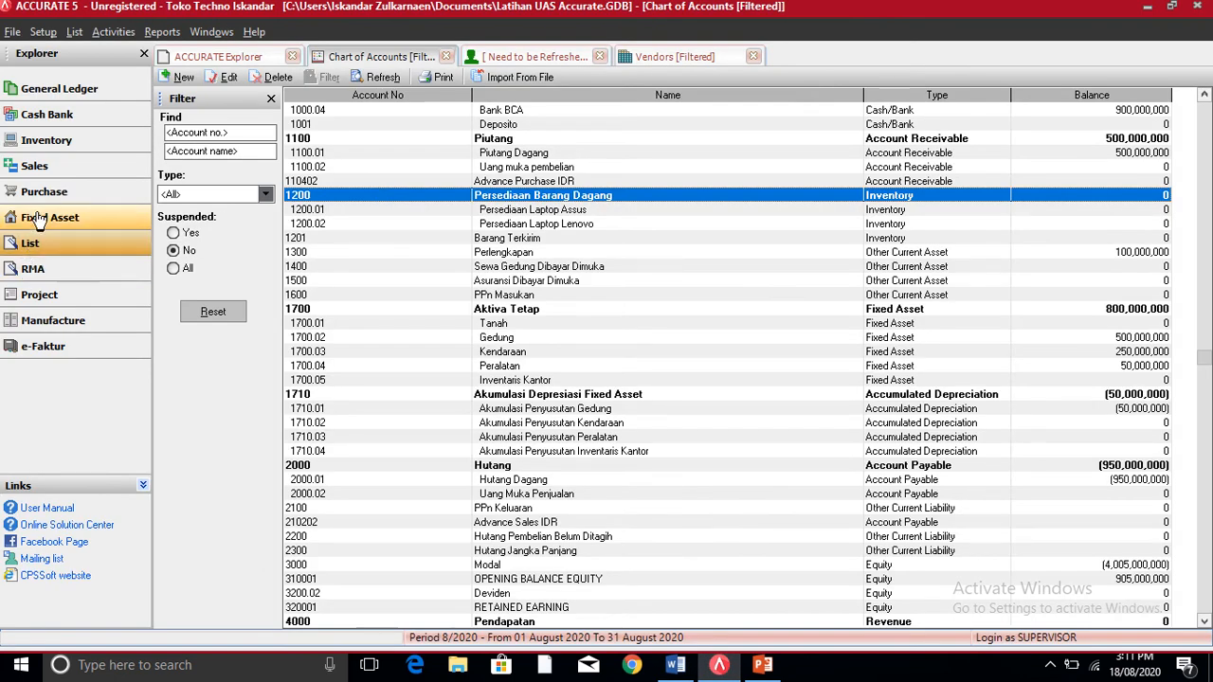
{"action": "left_click", "coordinate": [57, 144]}
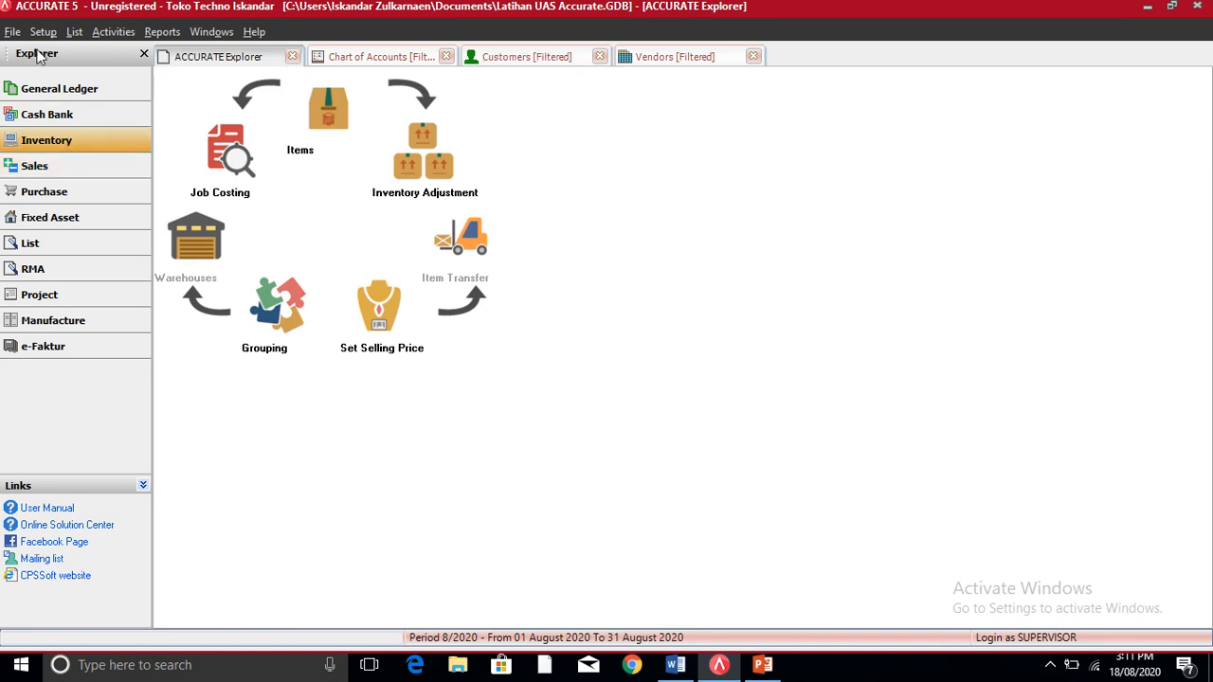
{"action": "left_click", "coordinate": [320, 115]}
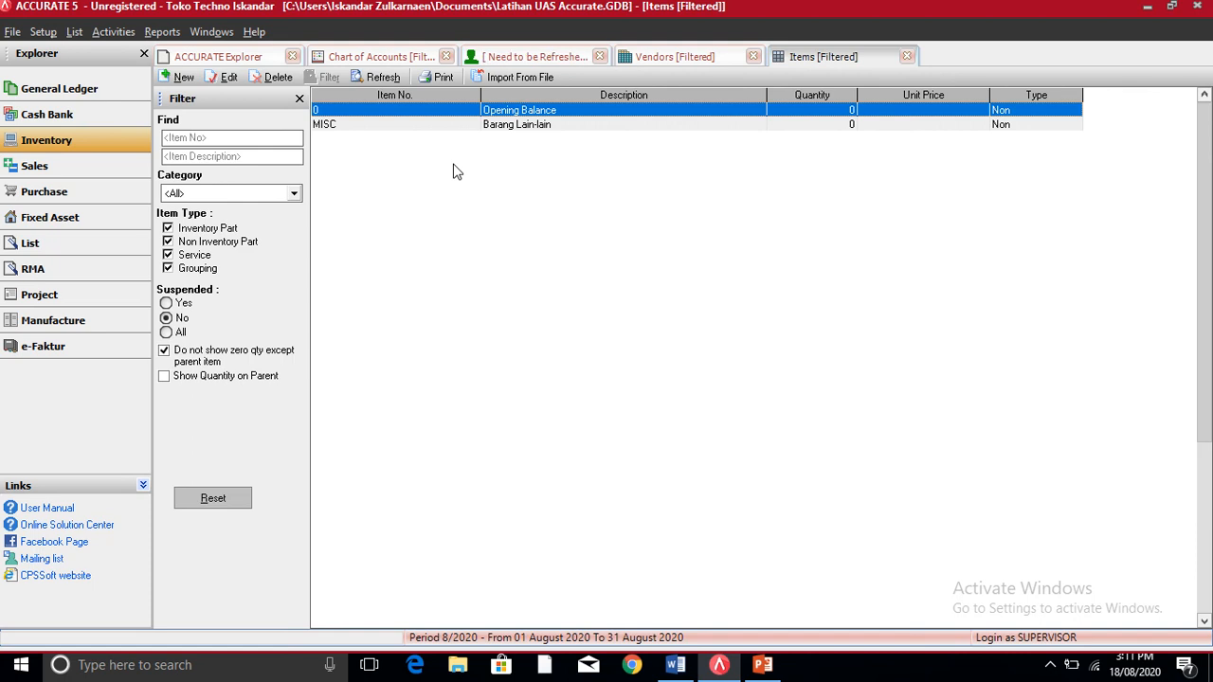
{"action": "left_click", "coordinate": [186, 78]}
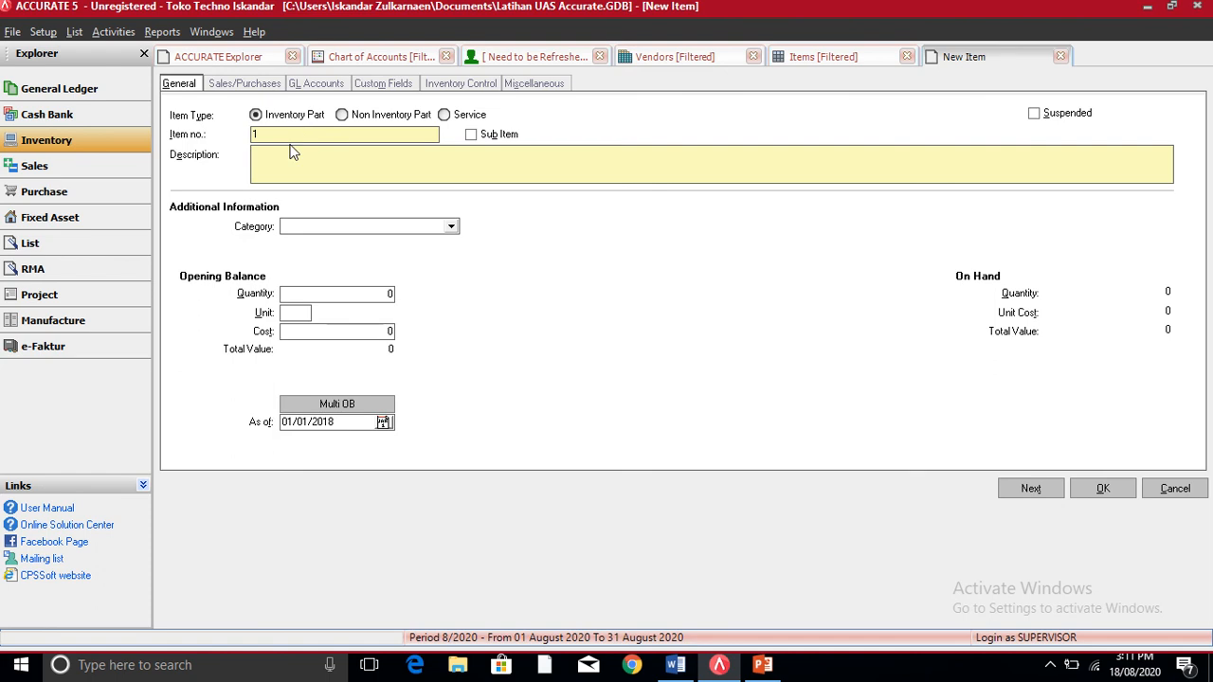
- Define the new item as an Inventory Part with item number AS.01 and description Laptop Assus
{"action": "left_click", "coordinate": [256, 114]}
{"action": "type", "text": "ASA.0"}
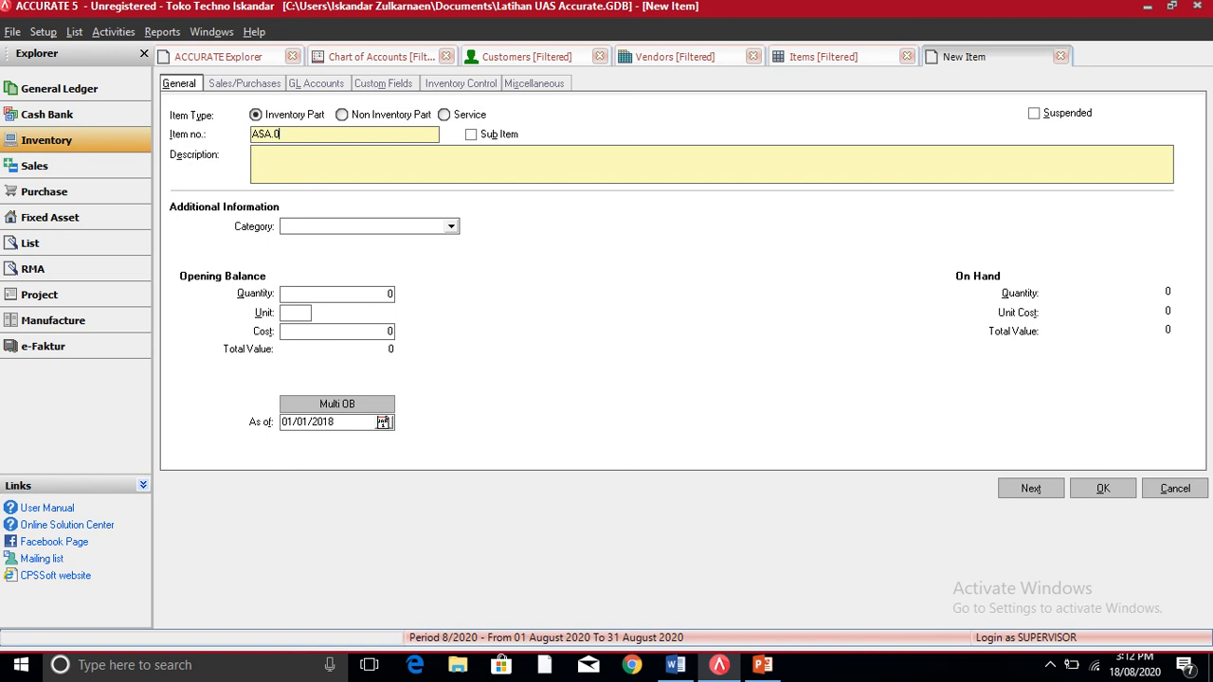
{"action": "type", "text": "1"}
{"action": "key", "text": "Left"}
{"action": "key", "text": "Left"}
{"action": "key", "text": "BackSpace"}
{"action": "type", "text": "_"}
{"action": "key", "text": "BackSpace"}
{"action": "type", "text": "Laptop Assu"}
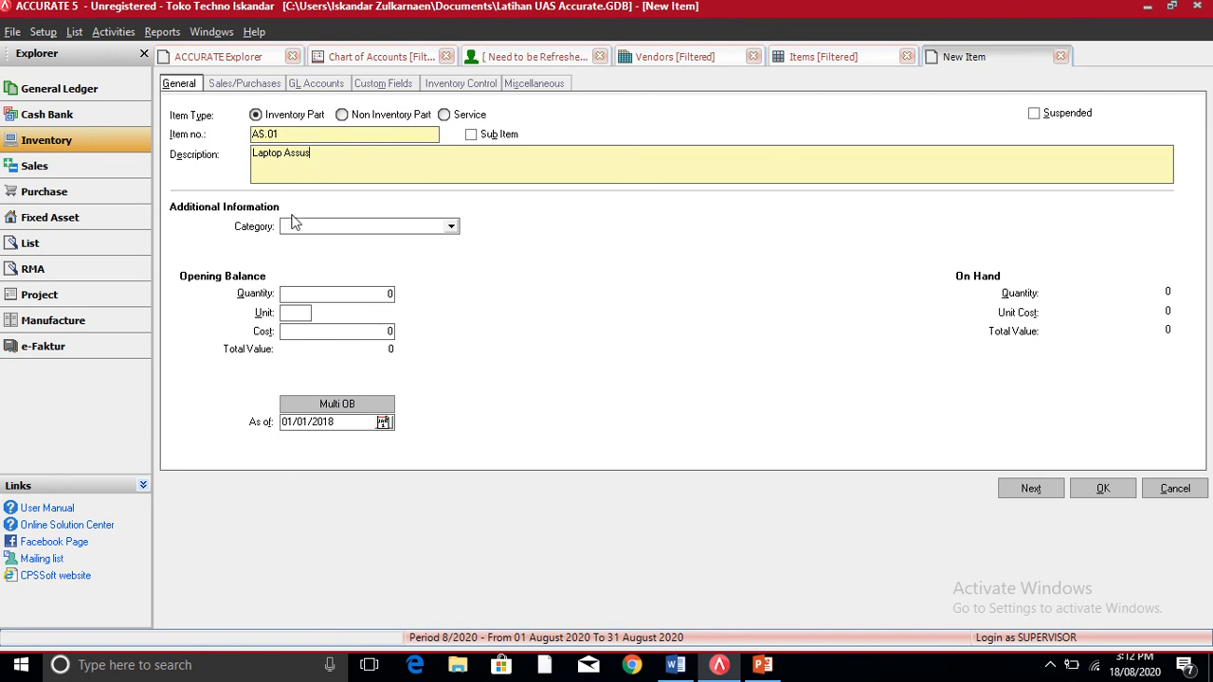
- Look at the item's category choices and check Laptop Assus's quantity, unit and cost in the Word inventory table
{"action": "left_click", "coordinate": [341, 229]}
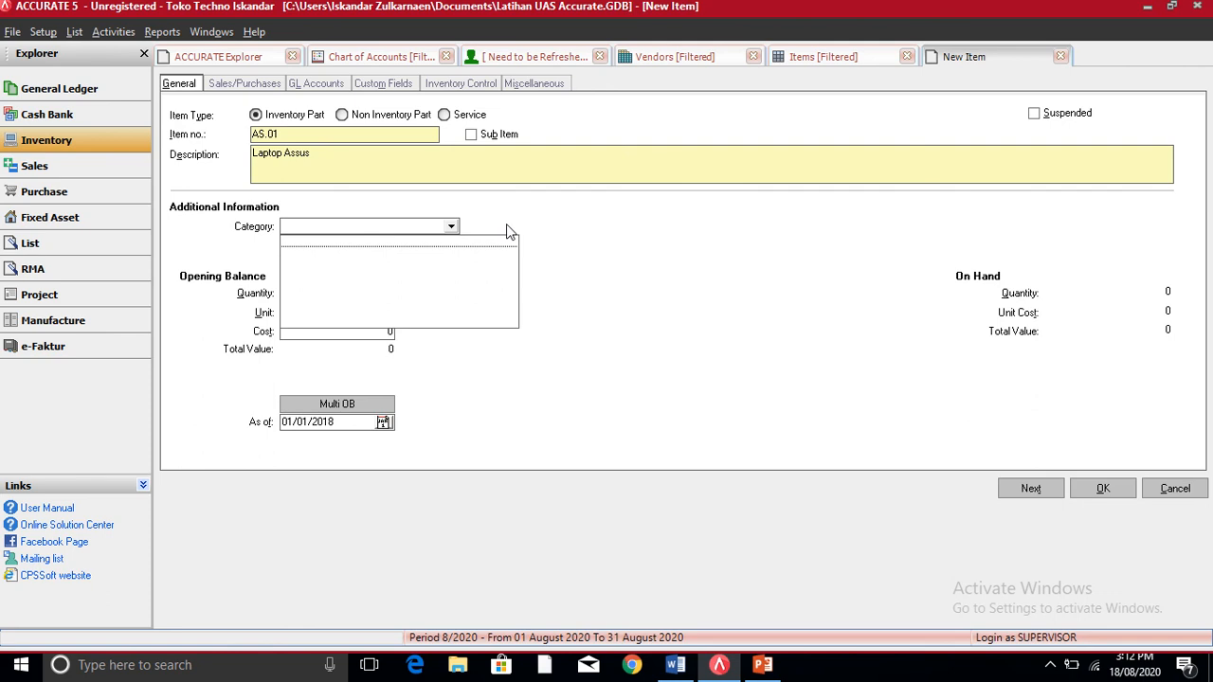
{"action": "left_click", "coordinate": [551, 239]}
{"action": "left_click", "coordinate": [358, 299]}
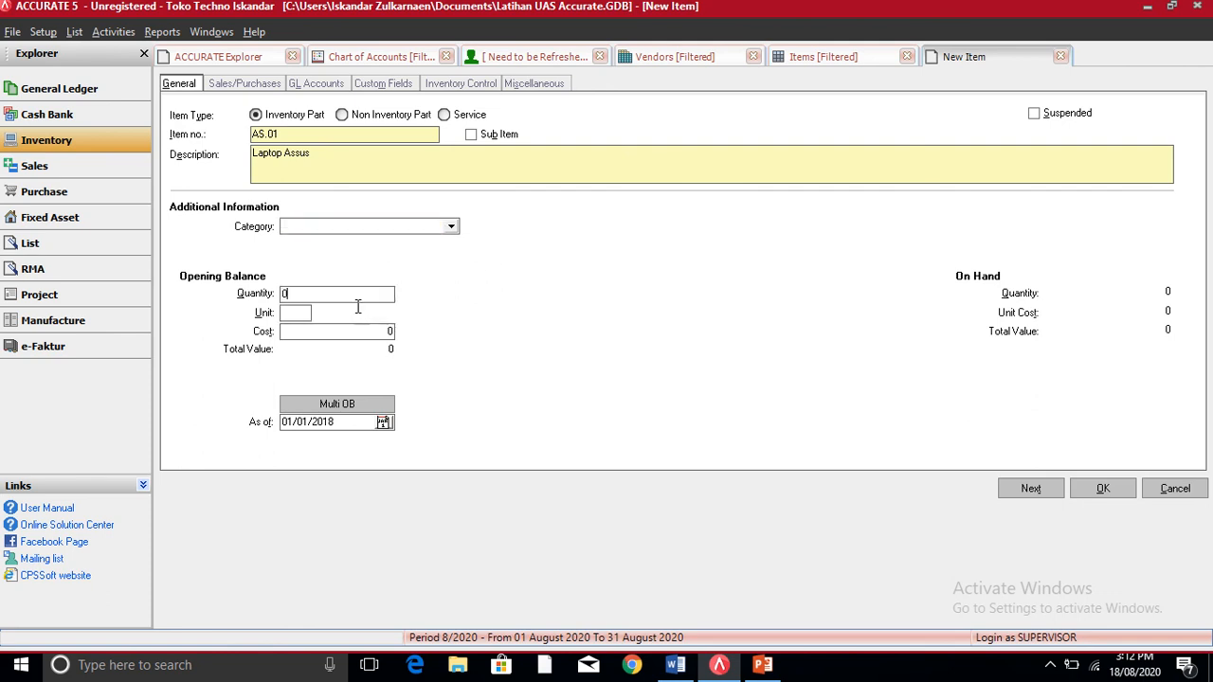
{"action": "left_click", "coordinate": [764, 666]}
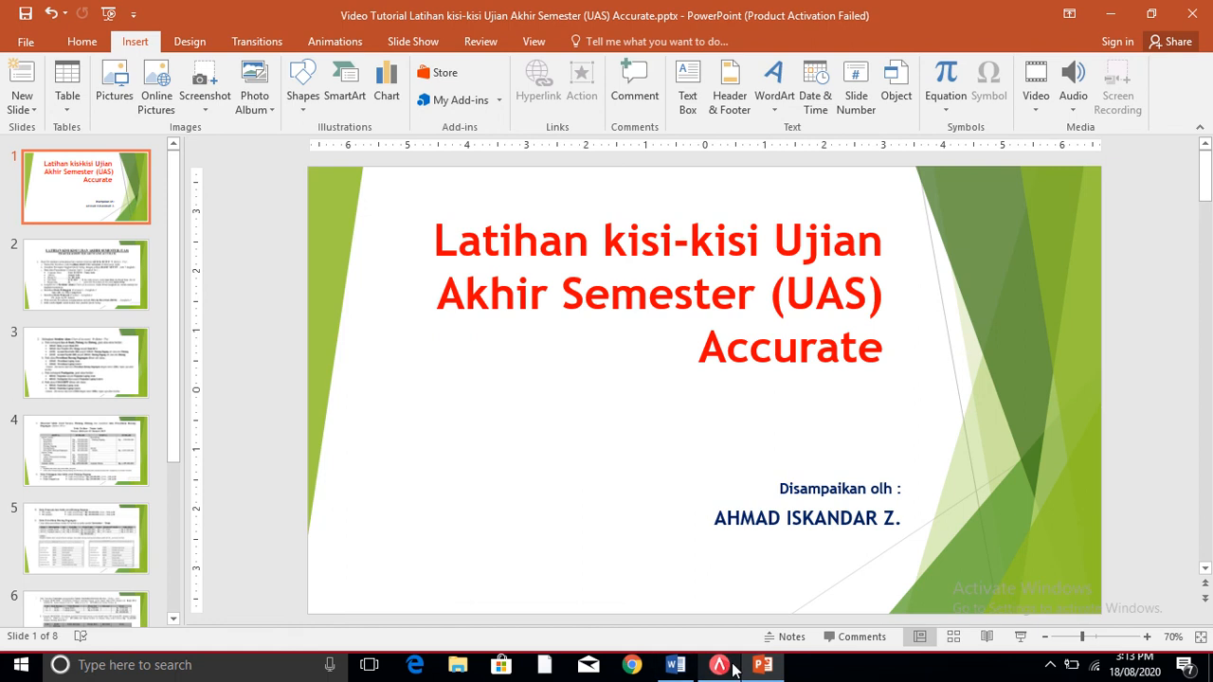
{"action": "left_click", "coordinate": [730, 667]}
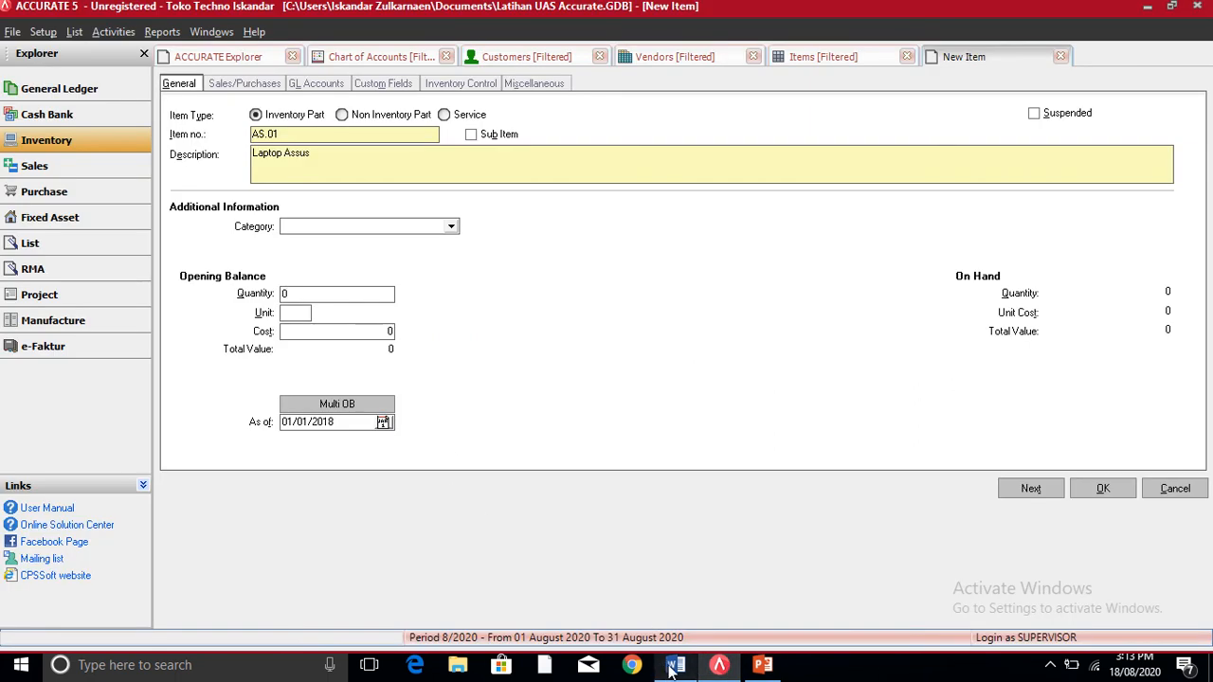
{"action": "left_click", "coordinate": [675, 666]}
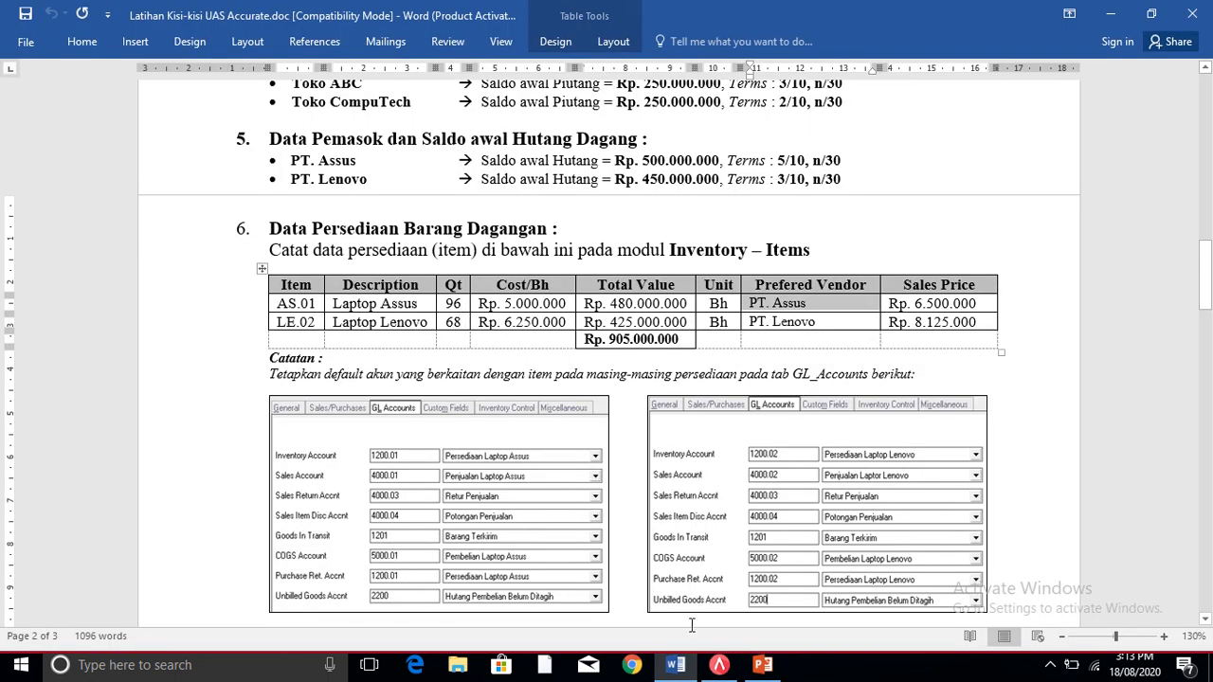
{"action": "left_click", "coordinate": [719, 665]}
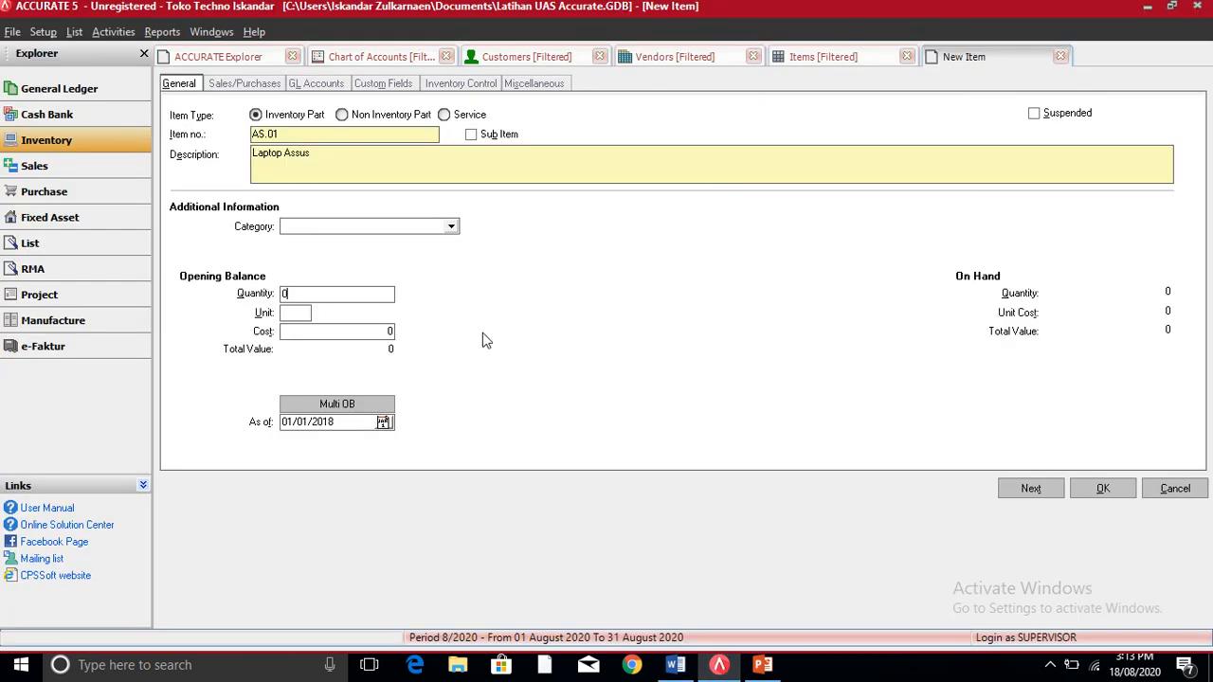
- Enter the Laptop Assus opening balance with quantity 96, unit bh and cost 5,000,000
{"action": "left_click", "coordinate": [304, 297]}
{"action": "type", "text": "96"}
{"action": "left_click", "coordinate": [297, 317]}
{"action": "type", "text": "bh"}
{"action": "left_click", "coordinate": [296, 333]}
{"action": "type", "text": "5000000"}
{"action": "key", "text": "Tab"}
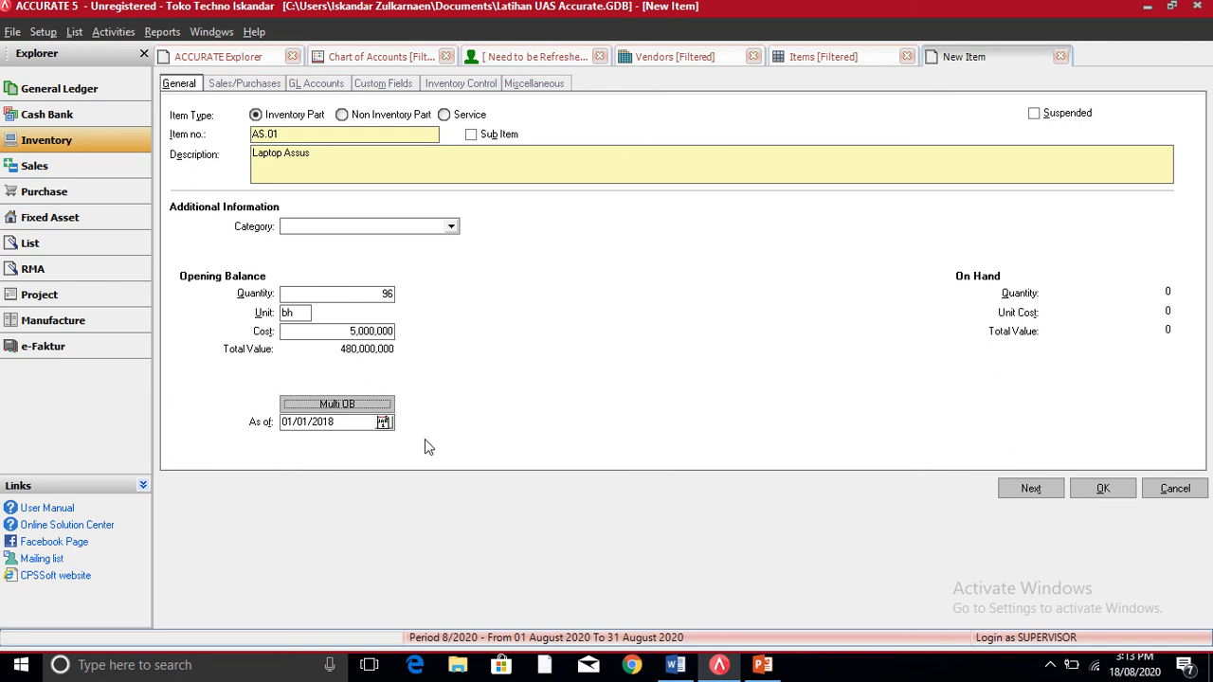
- Check the Laptop Assus total value in the Word document's inventory table
{"action": "left_click", "coordinate": [721, 666]}
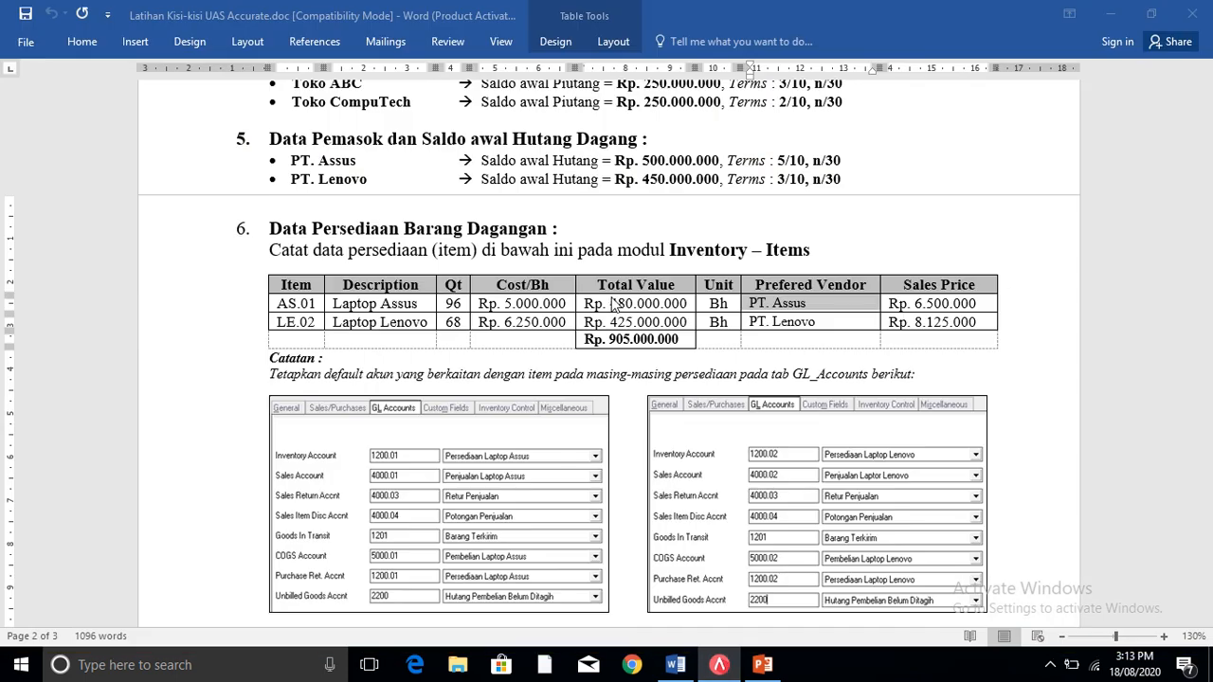
{"action": "left_click_drag", "start_coordinate": [608, 303], "coordinate": [690, 303]}
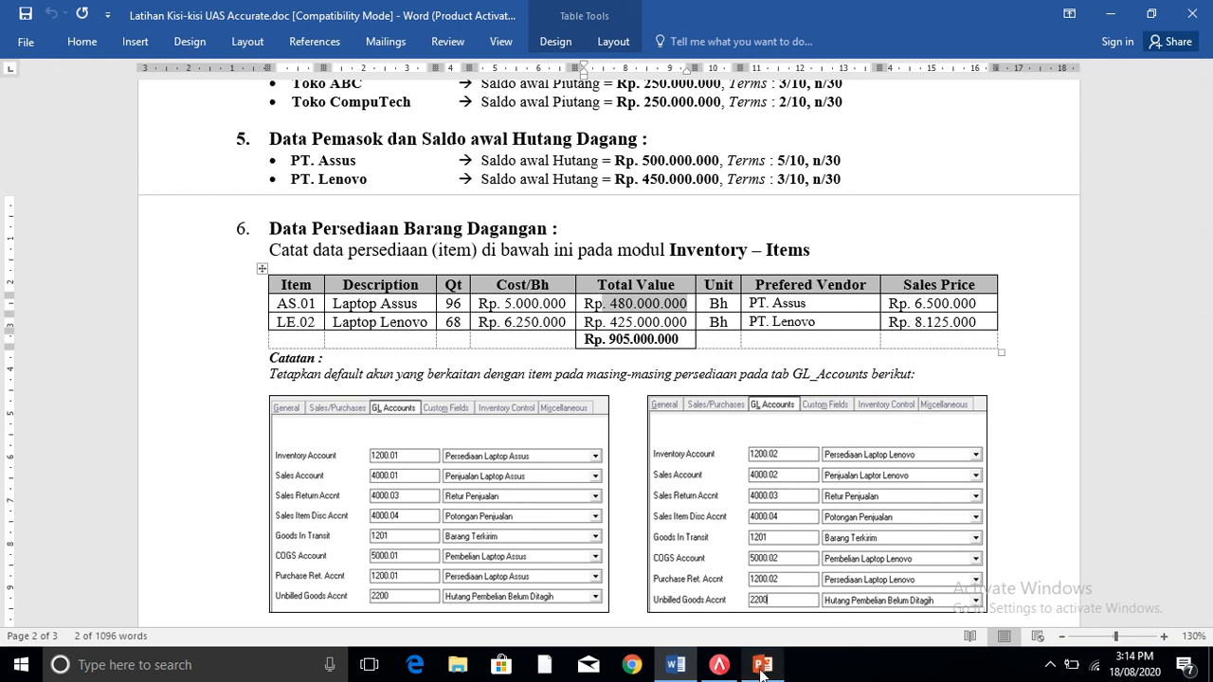
- Return to ACCURATE and set Laptop Assus's default unit price to 6,500,000, taken from the Word inventory table
{"action": "left_click", "coordinate": [719, 664]}
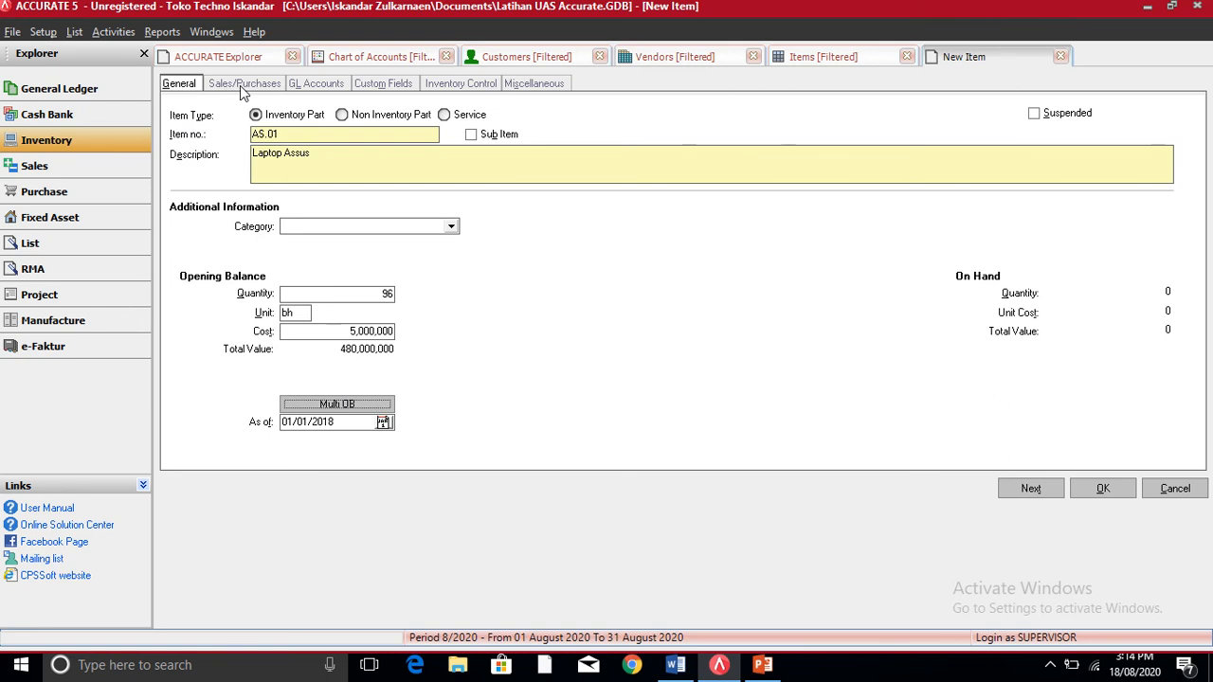
{"action": "left_click", "coordinate": [243, 89]}
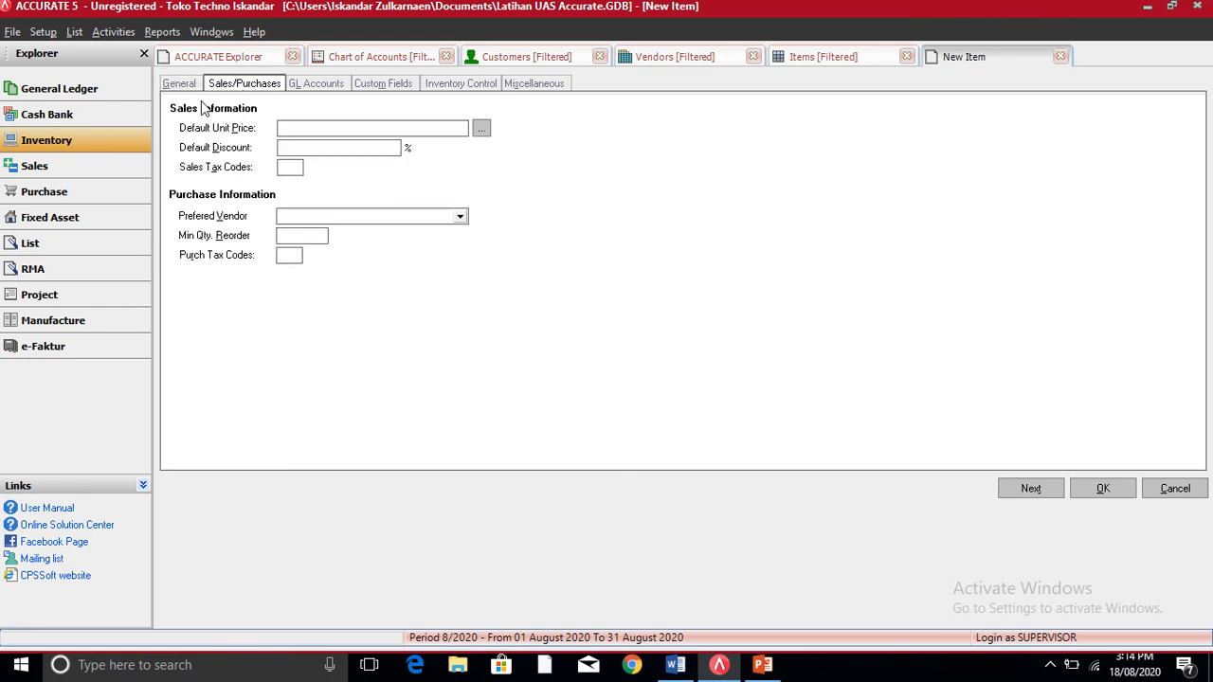
{"action": "left_click", "coordinate": [304, 128]}
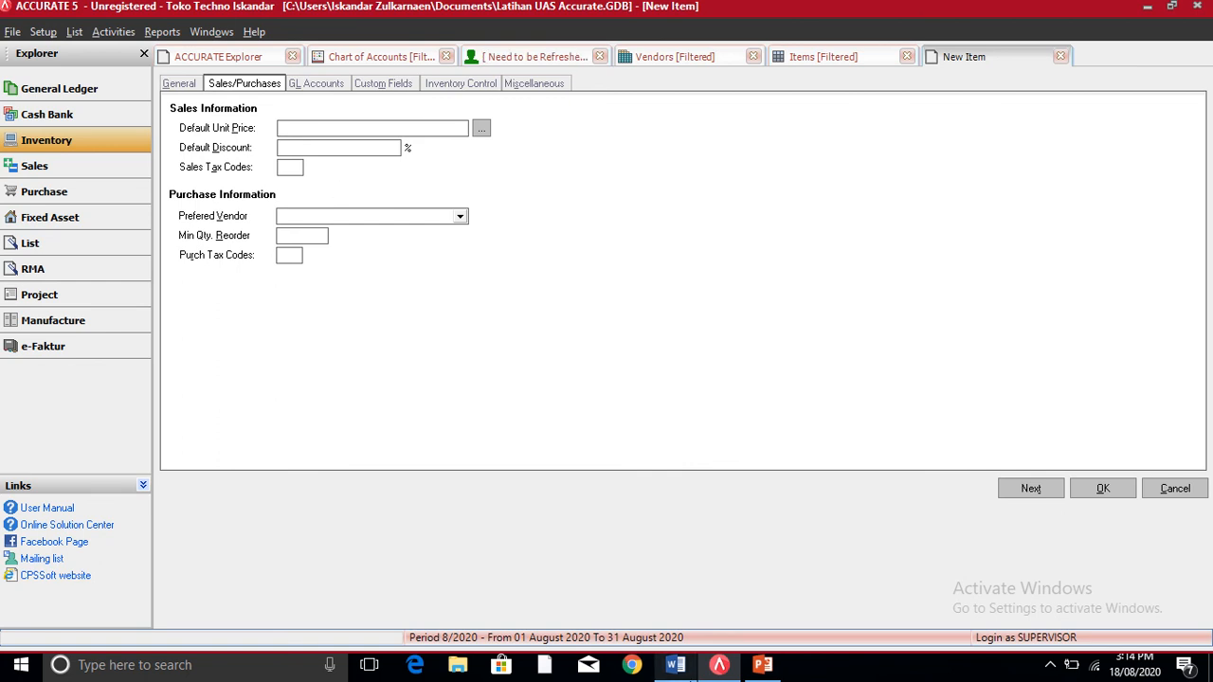
{"action": "left_click", "coordinate": [716, 668]}
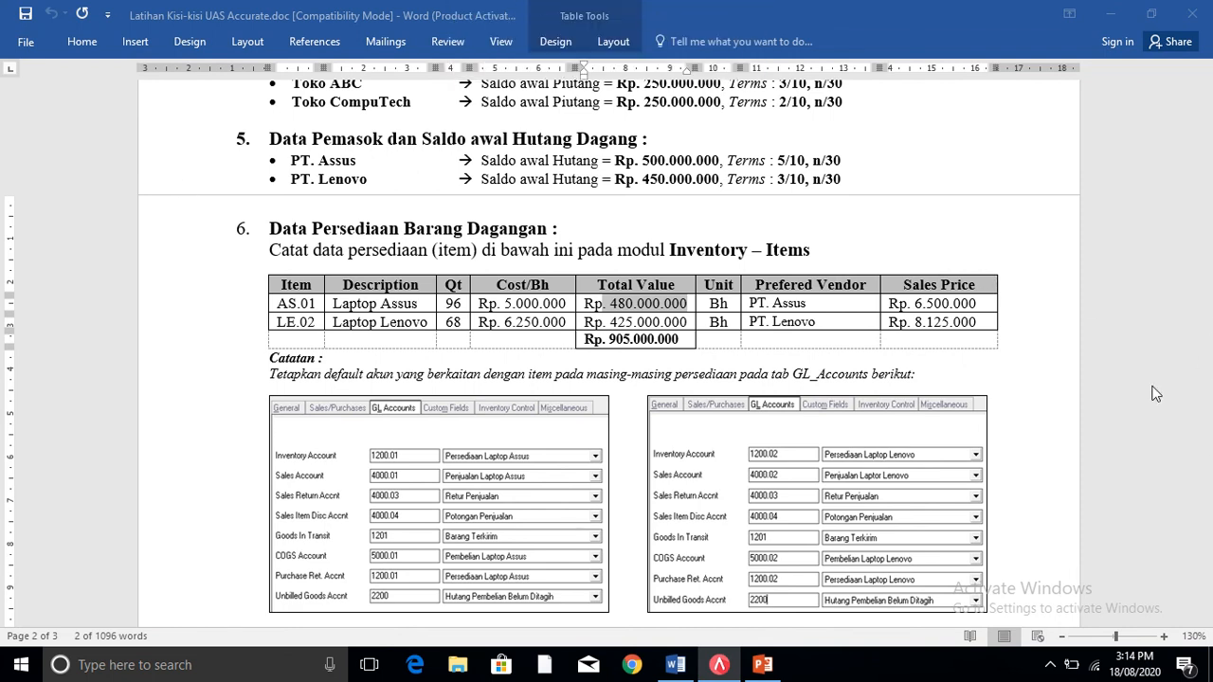
{"action": "left_click", "coordinate": [1193, 423]}
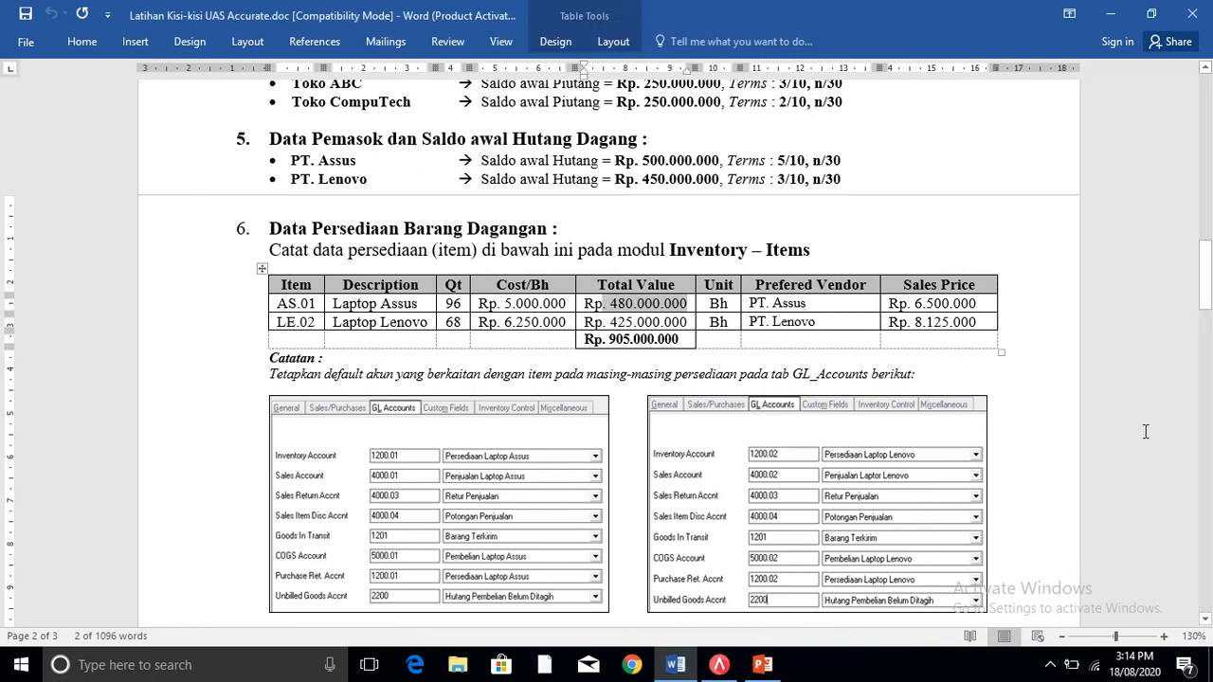
{"action": "left_click", "coordinate": [1192, 457]}
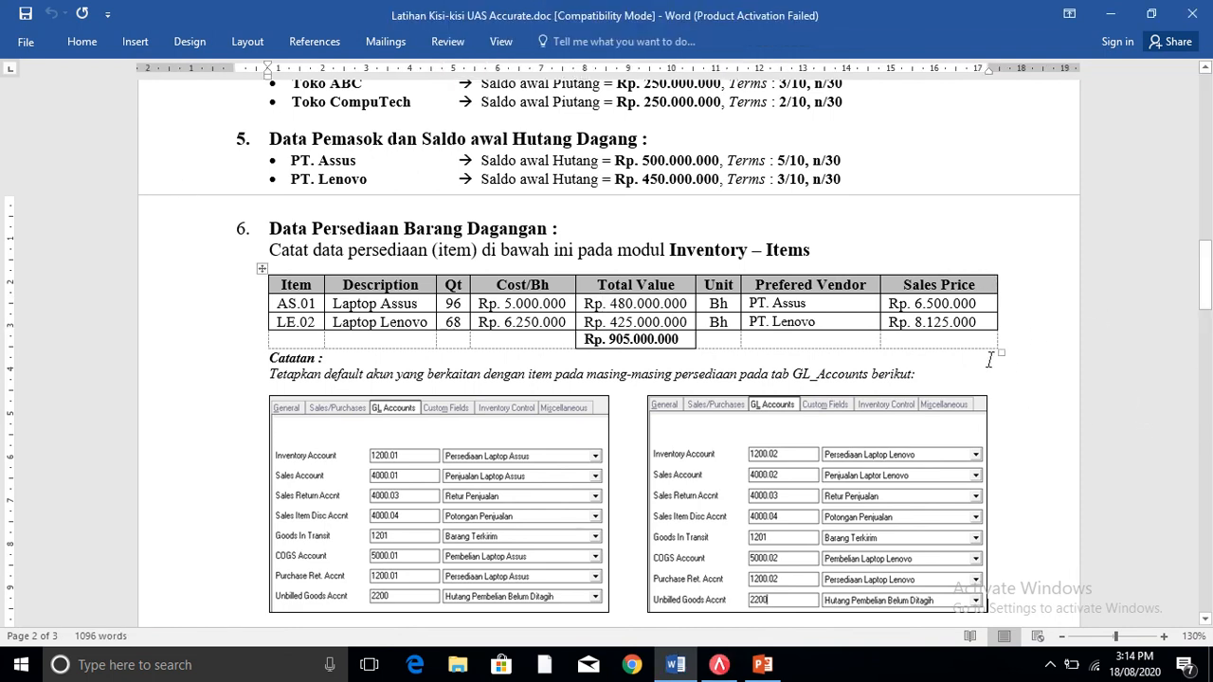
{"action": "left_click_drag", "start_coordinate": [974, 305], "coordinate": [889, 304]}
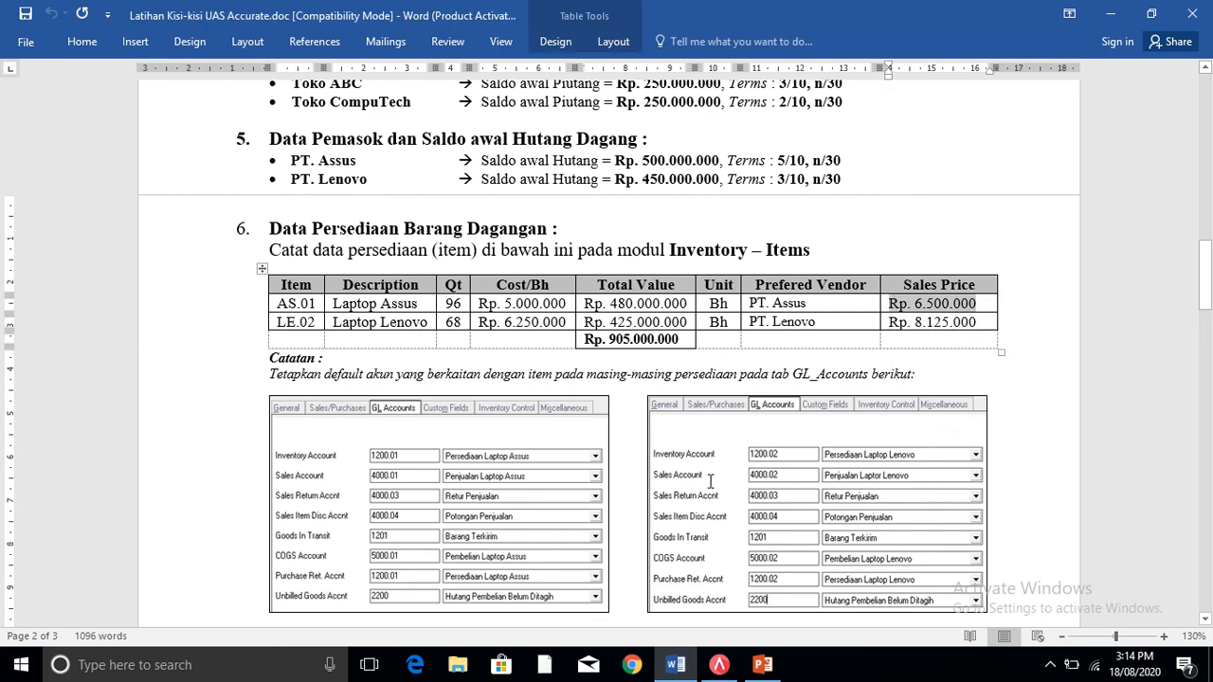
{"action": "left_click", "coordinate": [720, 663]}
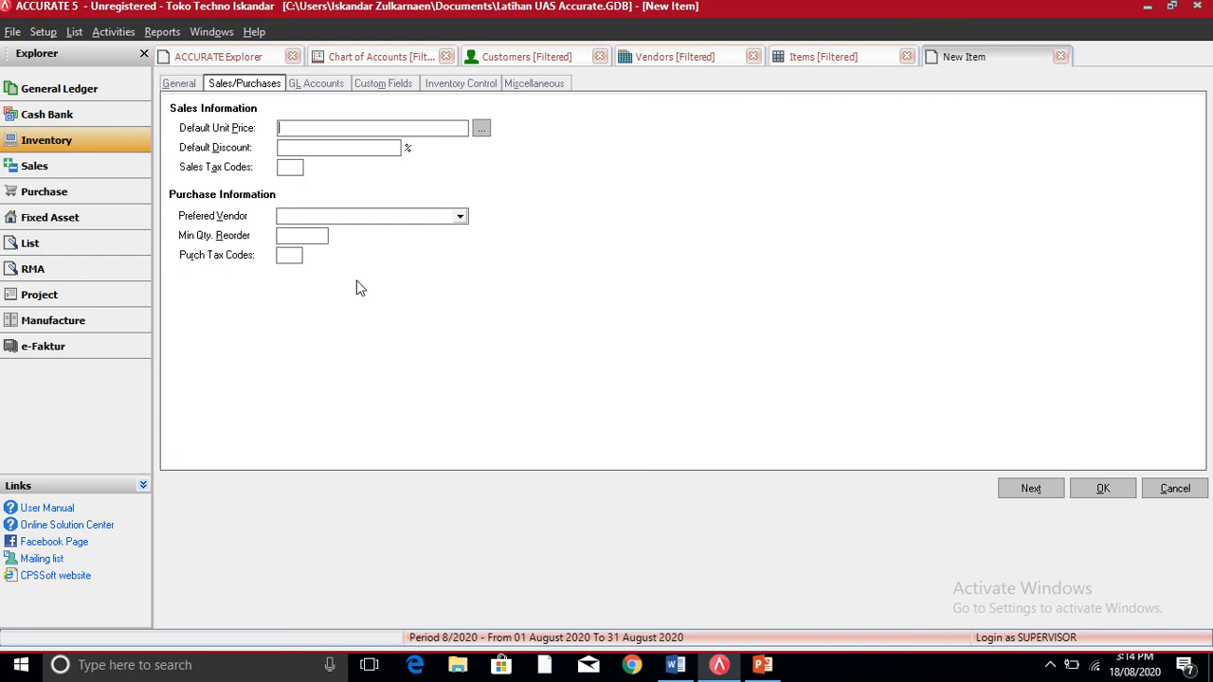
{"action": "type", "text": "6500000"}
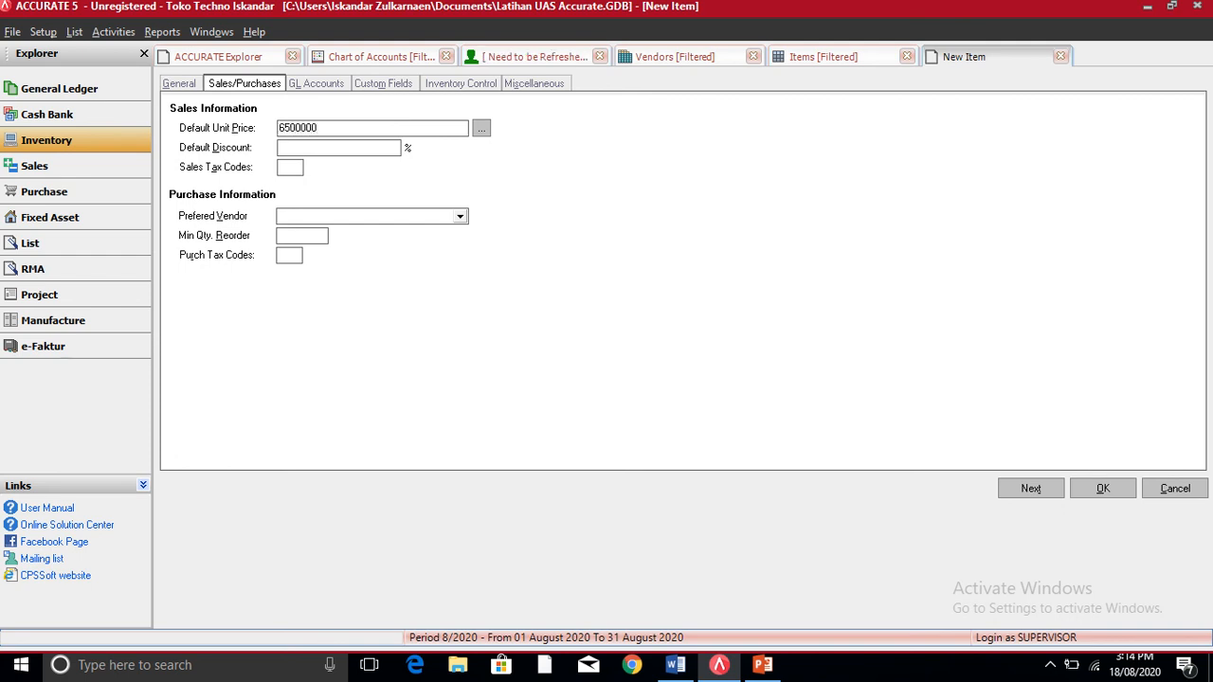
{"action": "key", "text": "Tab"}
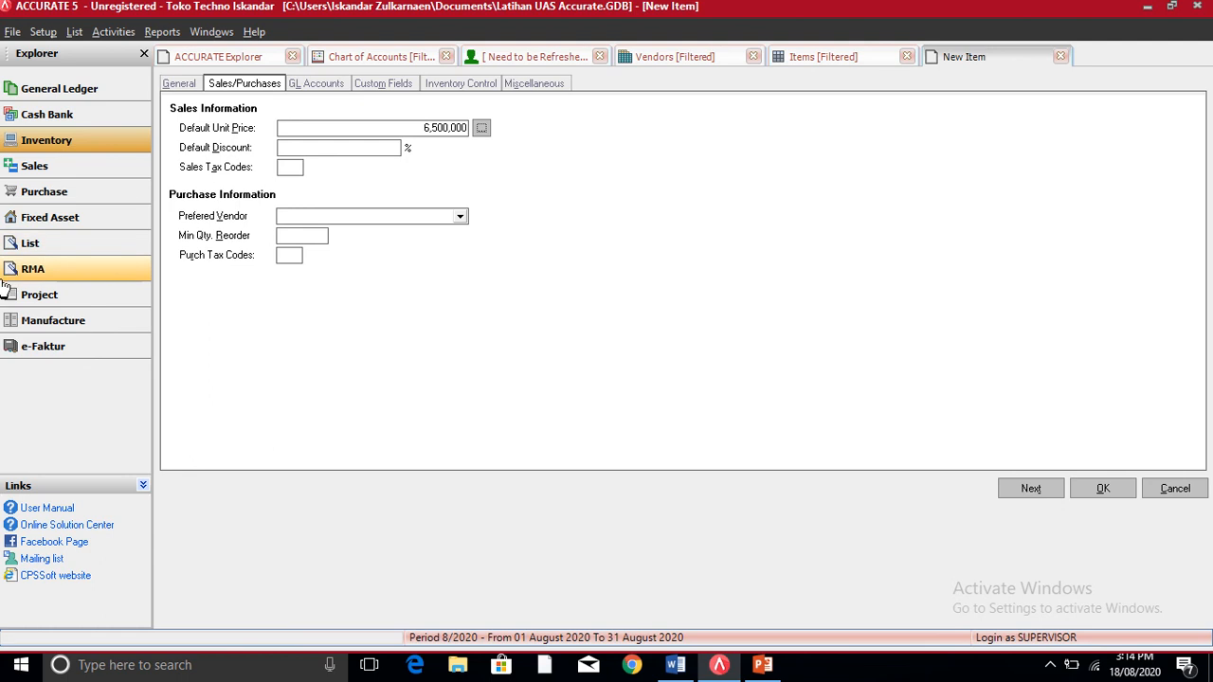
- Set PT. Assus as Laptop Assus's preferred vendor, leaving the sales and purchase tax codes blank
{"action": "left_click", "coordinate": [286, 167]}
{"action": "left_click", "coordinate": [288, 255]}
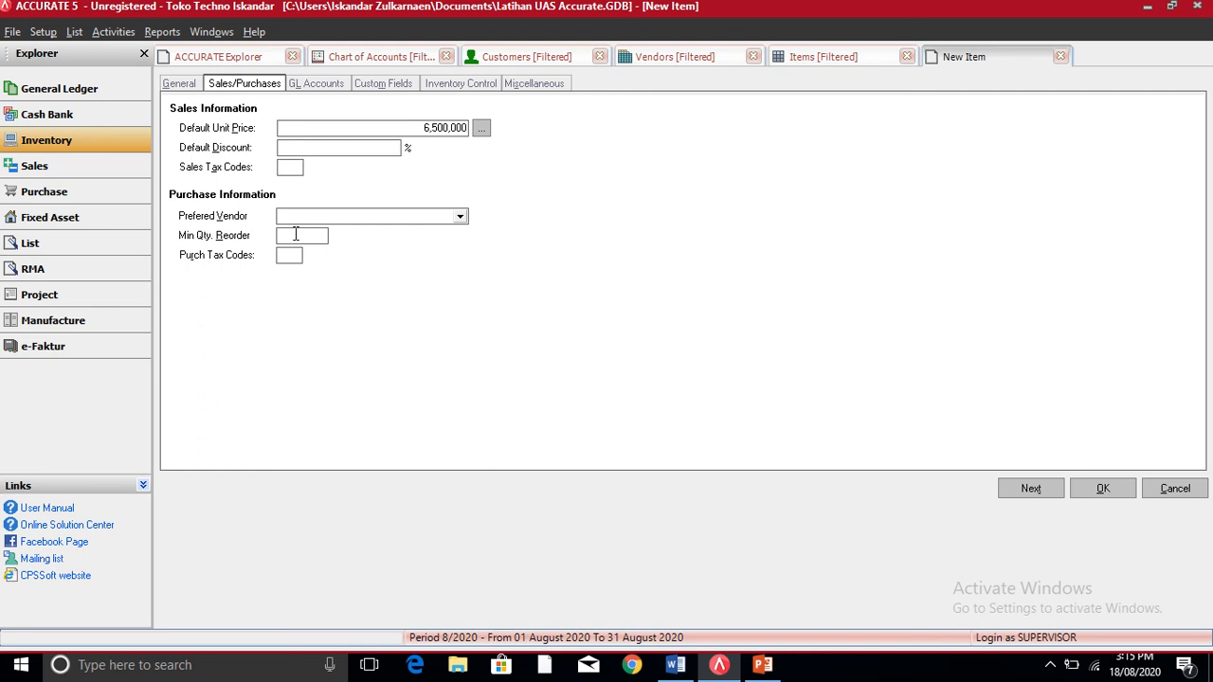
{"action": "left_click", "coordinate": [460, 217]}
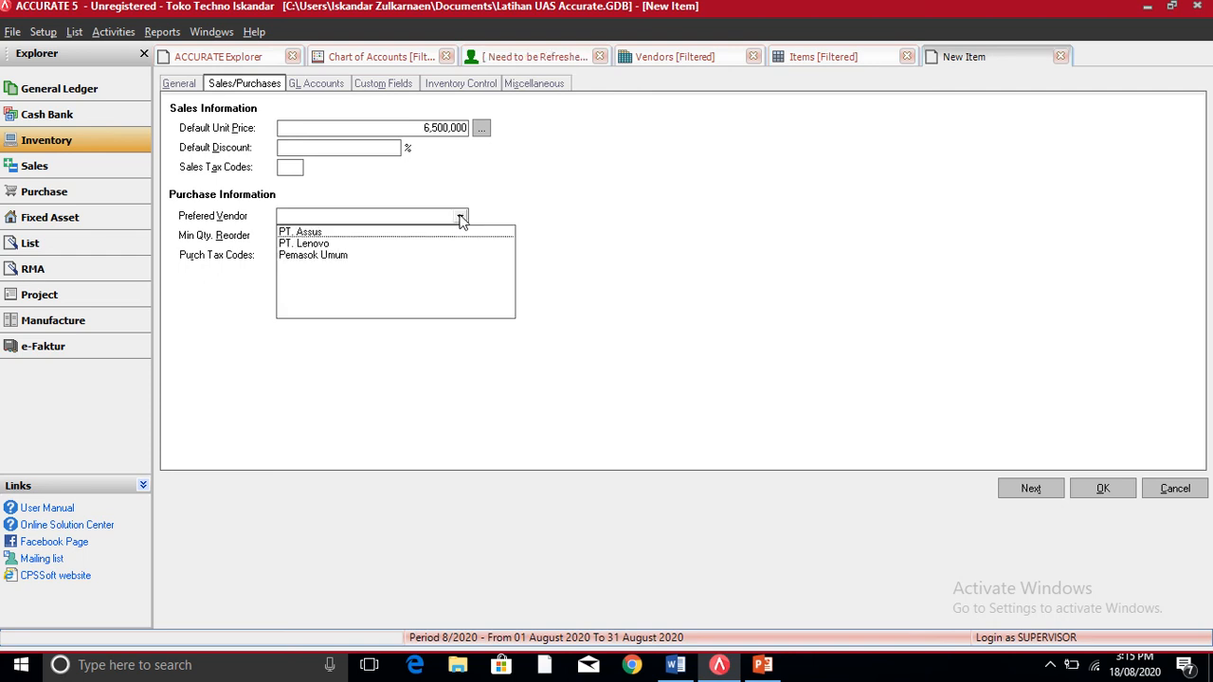
{"action": "left_click", "coordinate": [297, 232]}
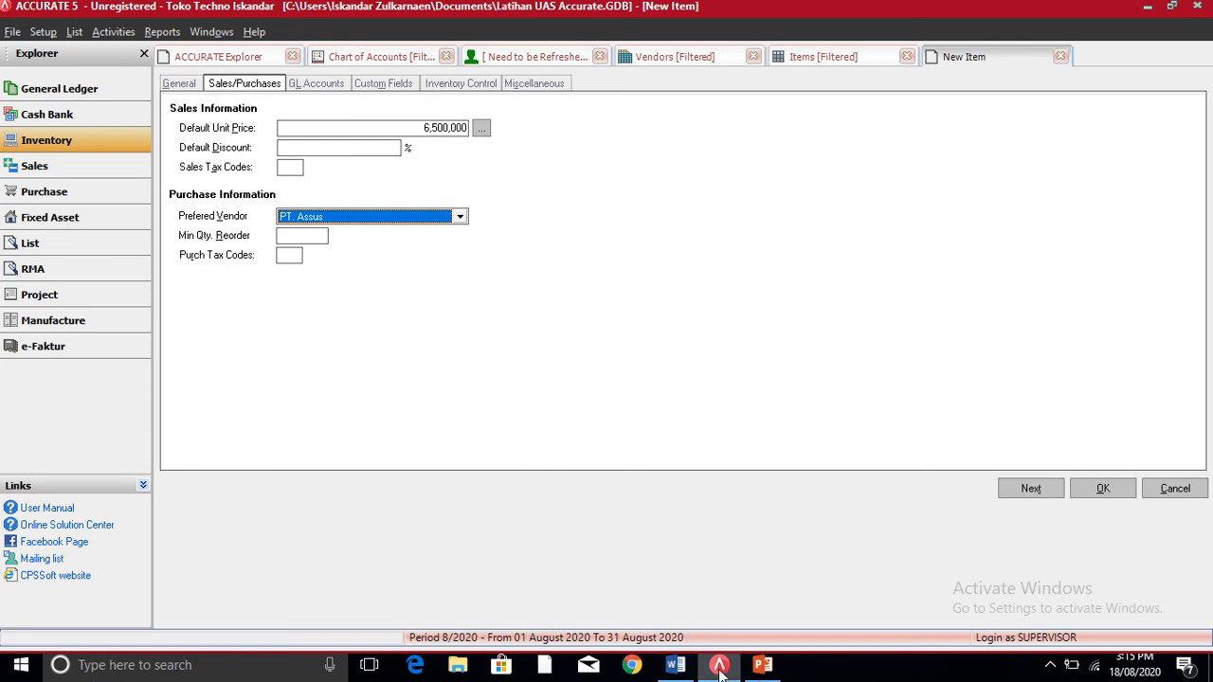
- Check the preferred vendor and sales price columns and the default GL account settings for both laptops in the Word document
{"action": "left_click", "coordinate": [675, 664]}
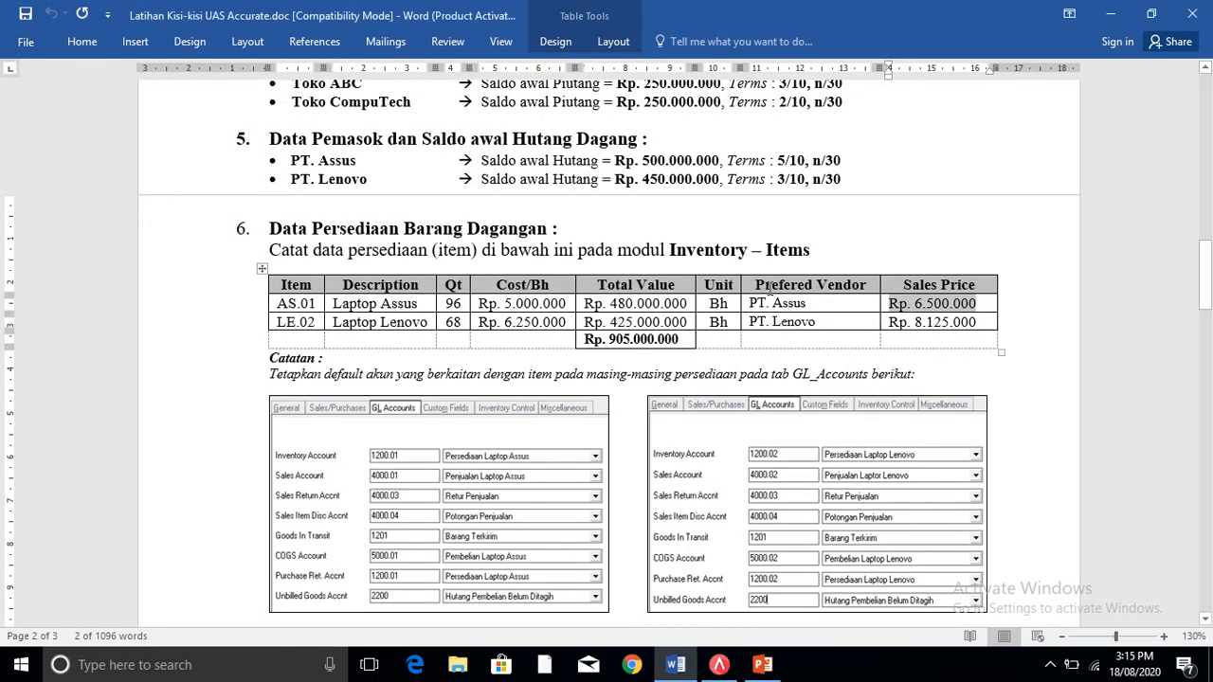
{"action": "left_click_drag", "start_coordinate": [763, 294], "coordinate": [943, 327]}
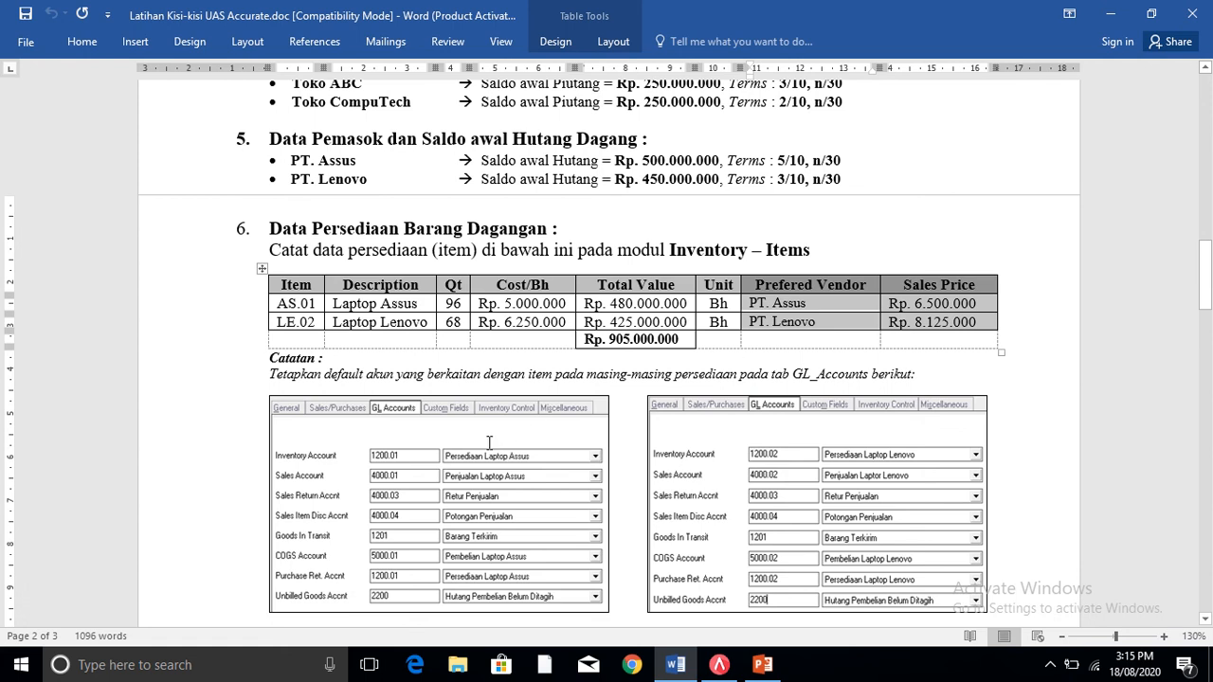
{"action": "scroll", "coordinate": [489, 442], "scroll_direction": "down", "scroll_amount": 3}
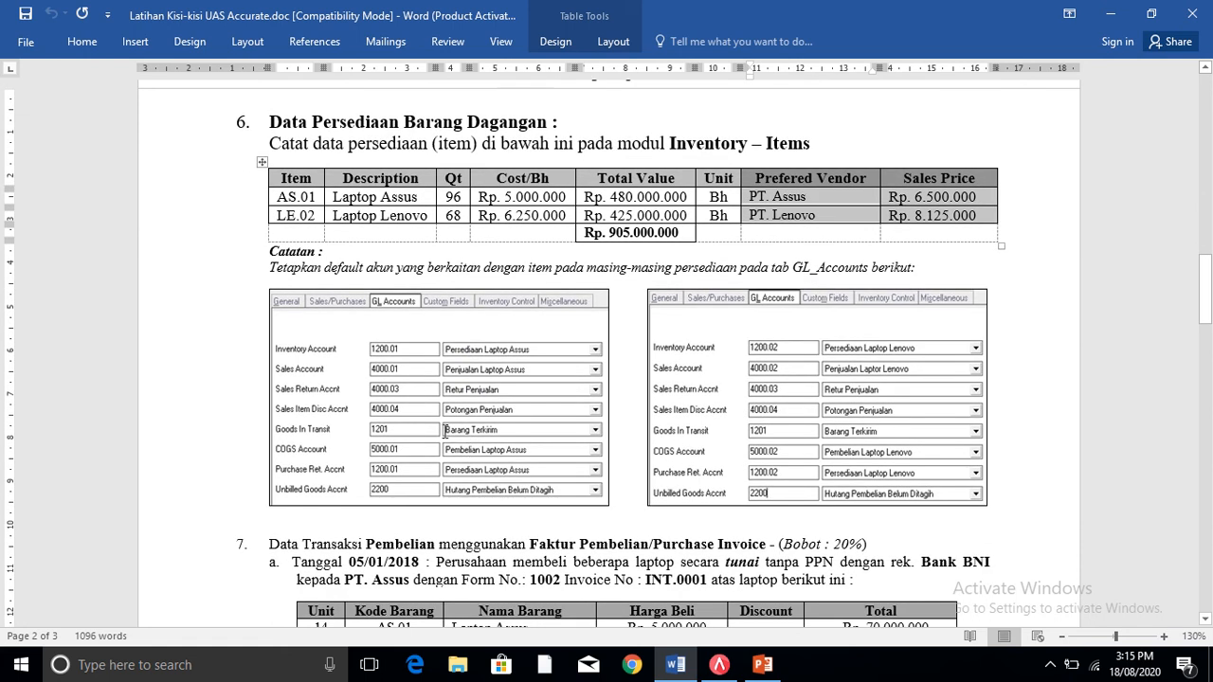
{"action": "left_click", "coordinate": [720, 664]}
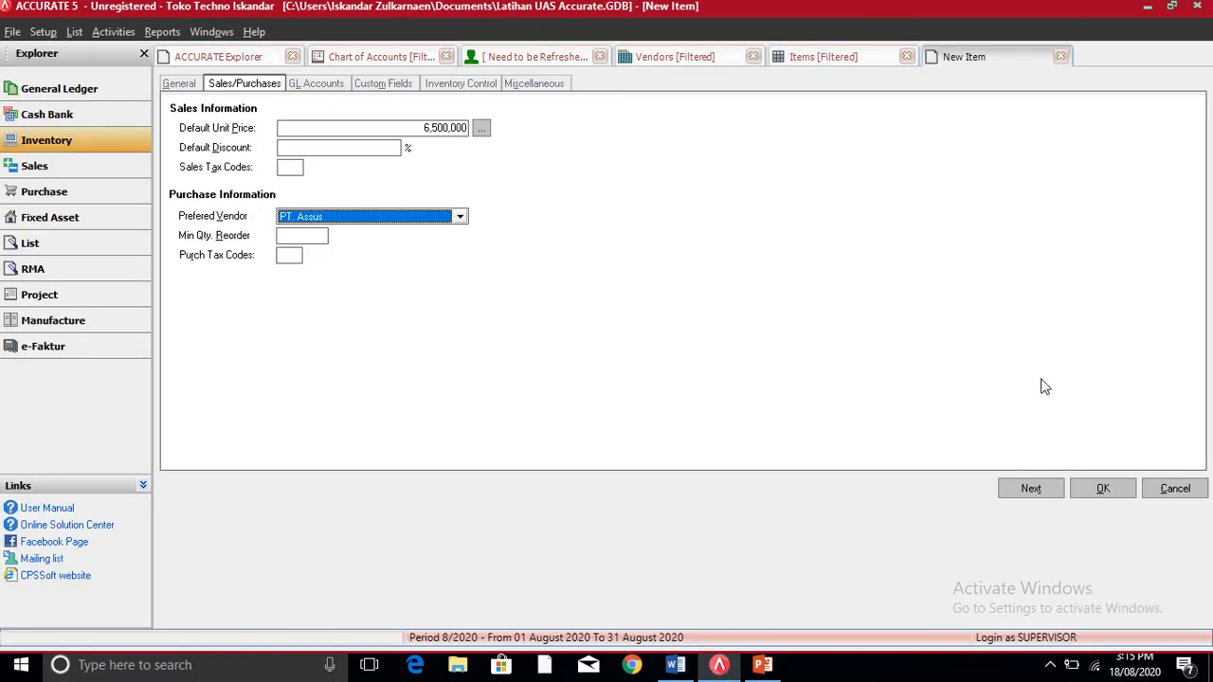
- Assign Persediaan Laptop Assus as the inventory account in Laptop Assus's GL account settings in ACCURATE
{"action": "left_click", "coordinate": [297, 84]}
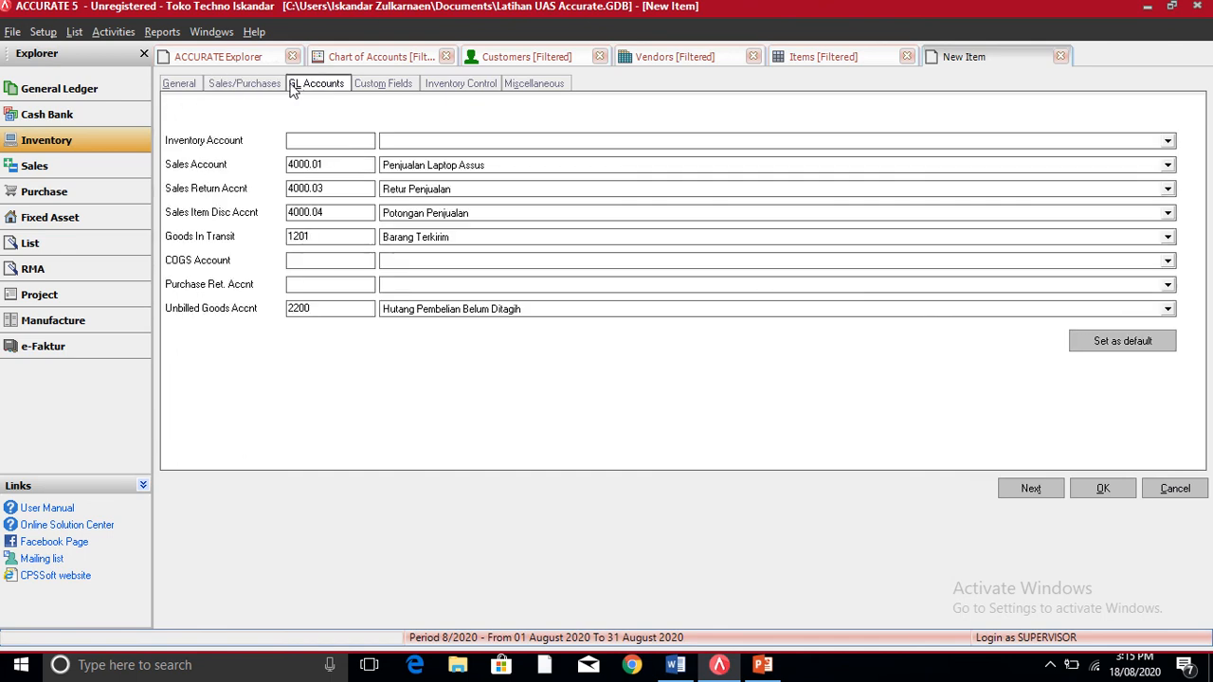
{"action": "left_click", "coordinate": [450, 142]}
{"action": "left_click", "coordinate": [642, 274]}
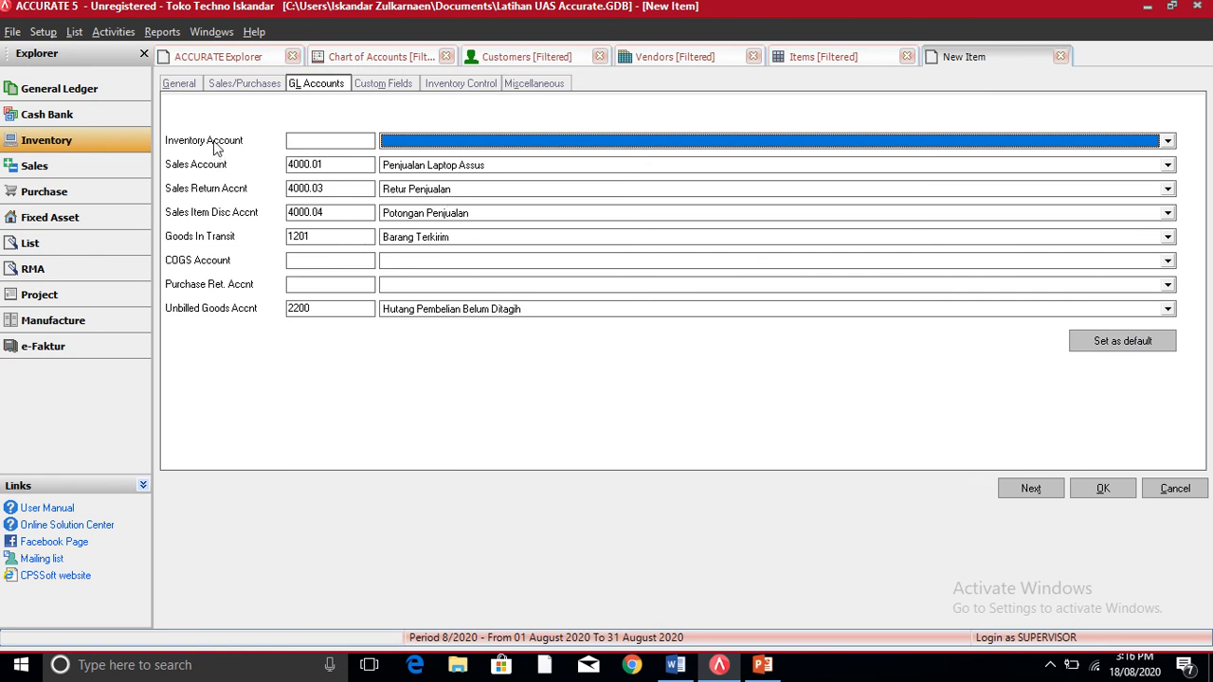
{"action": "left_click", "coordinate": [421, 142]}
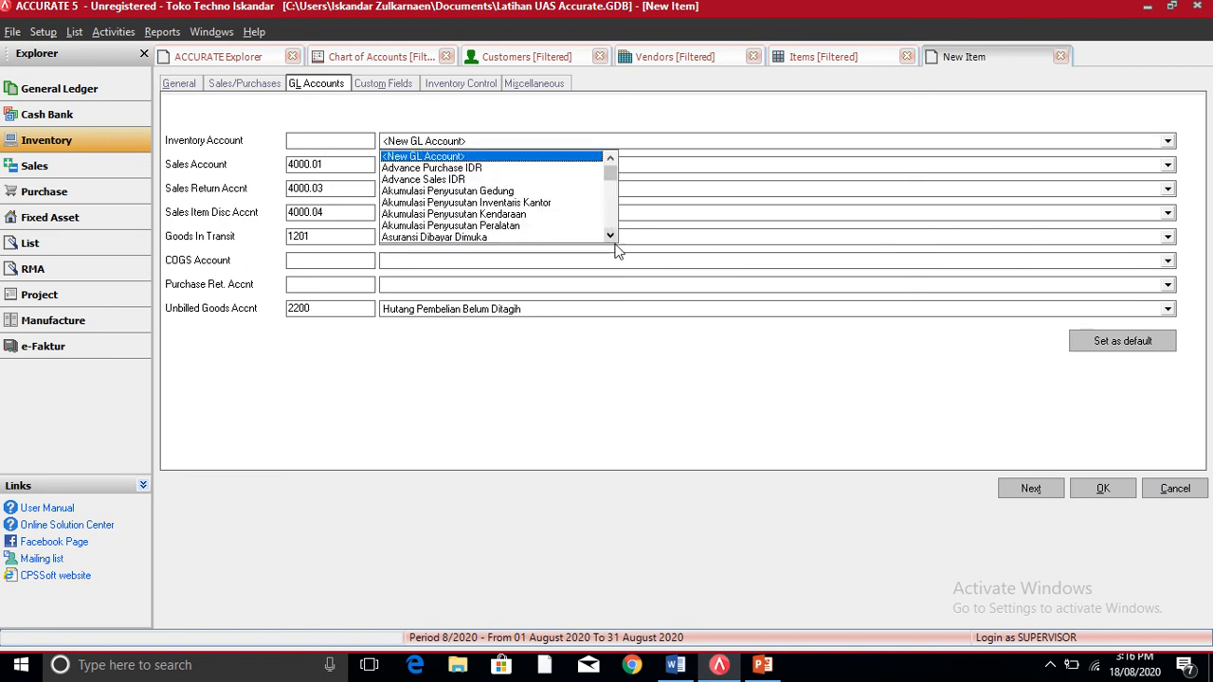
{"action": "left_click_drag", "start_coordinate": [610, 237], "coordinate": [610, 236]}
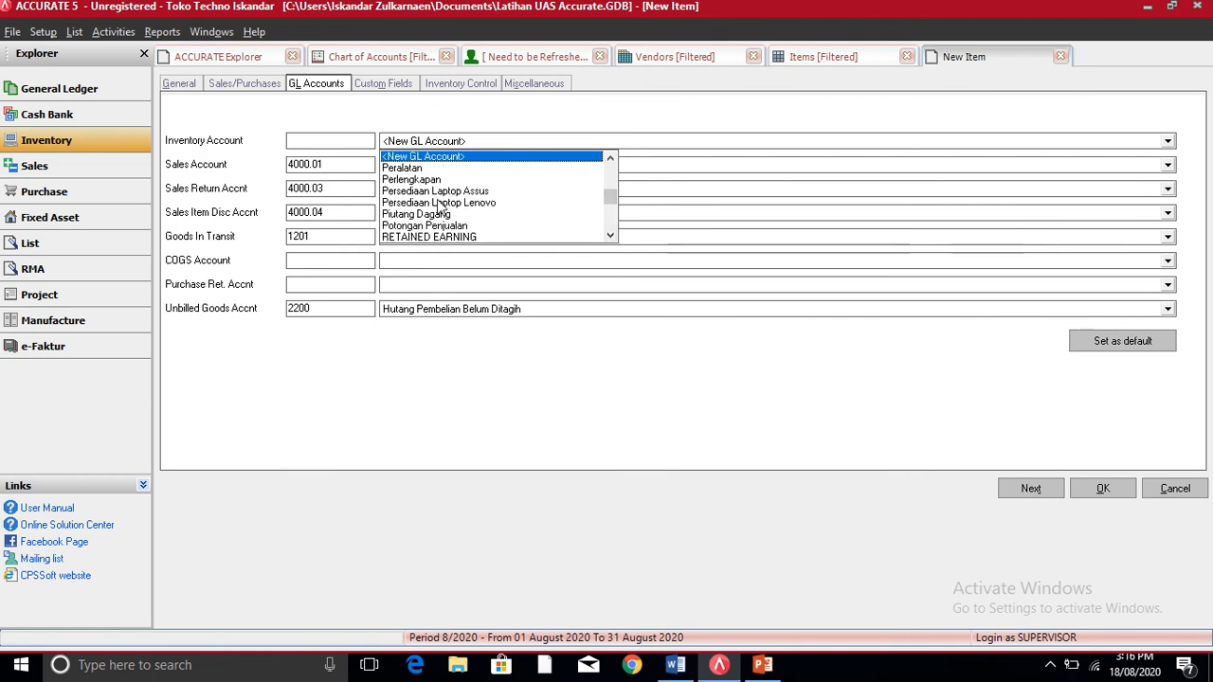
{"action": "left_click", "coordinate": [435, 192]}
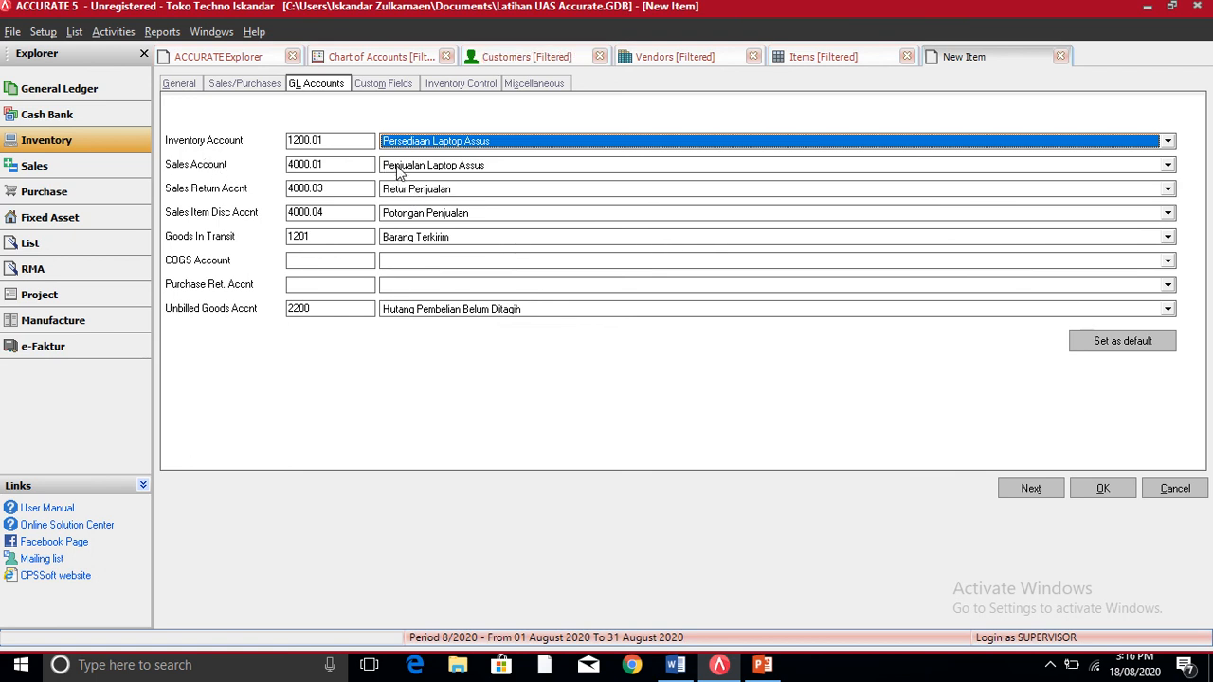
- Assign Pembelian Laptop Assus as the COGS account for Laptop Assus
{"action": "left_click", "coordinate": [401, 263]}
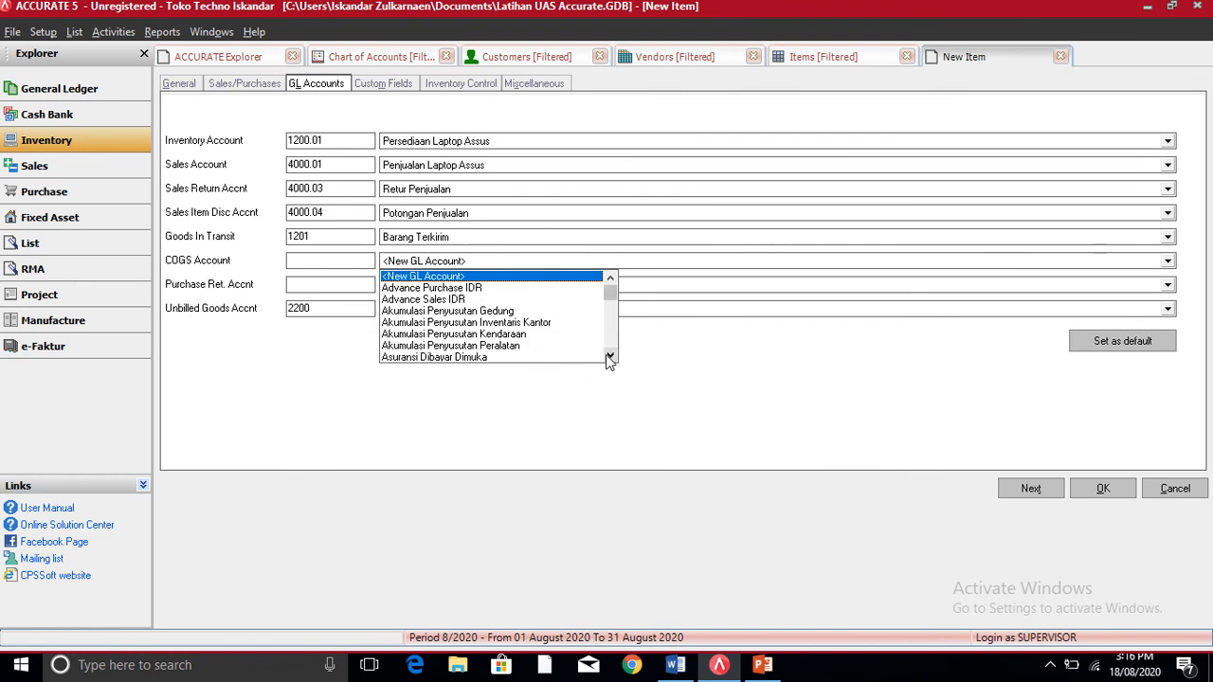
{"action": "left_click_drag", "start_coordinate": [609, 356], "coordinate": [612, 358]}
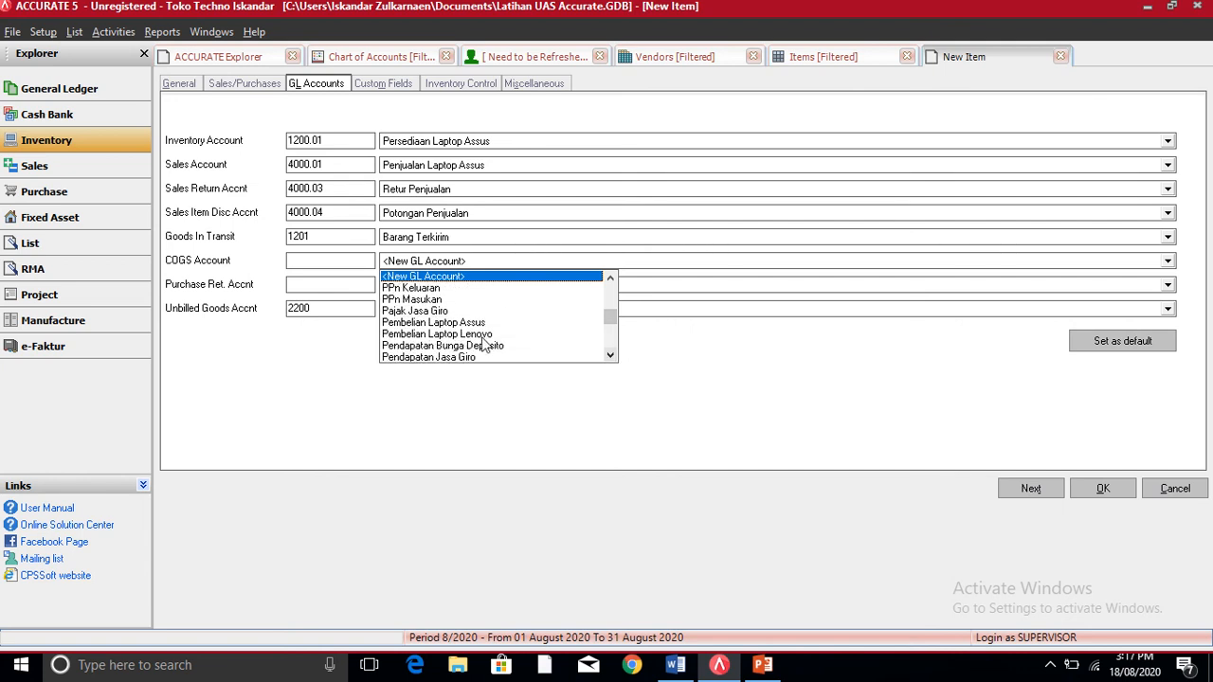
{"action": "left_click", "coordinate": [457, 323]}
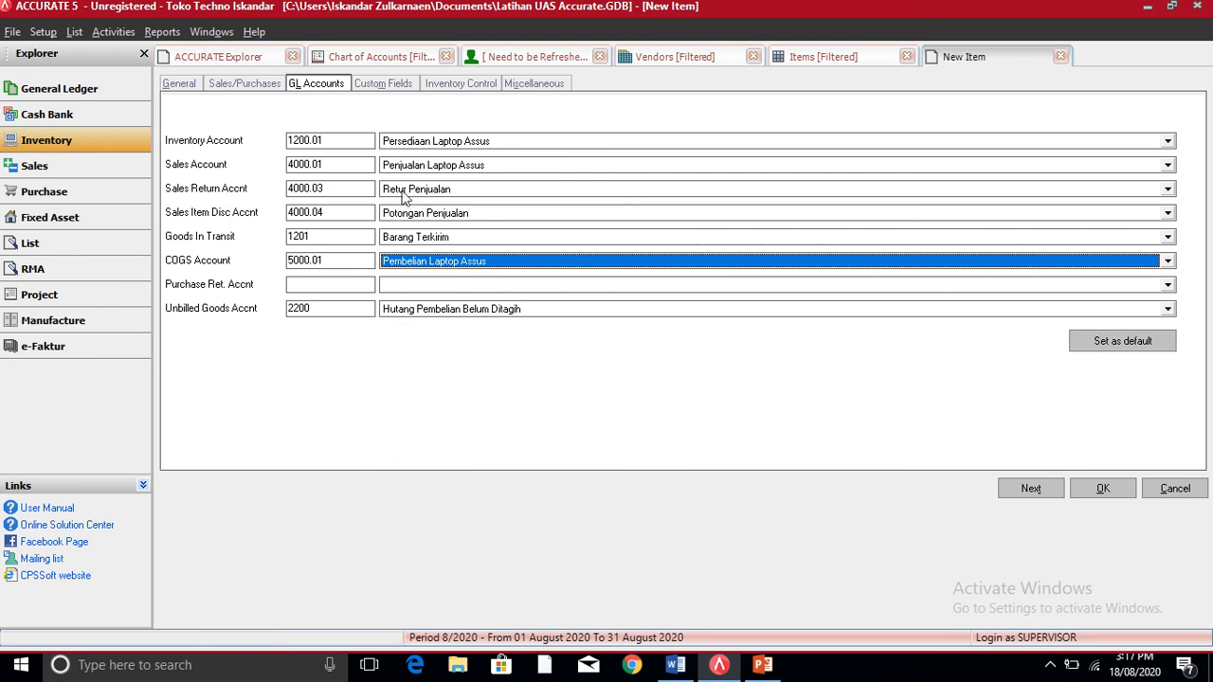
- Check the purchase return account in Word and copy inventory account number 1200.01 into Laptop Assus's purchase return account
{"action": "left_click", "coordinate": [390, 287]}
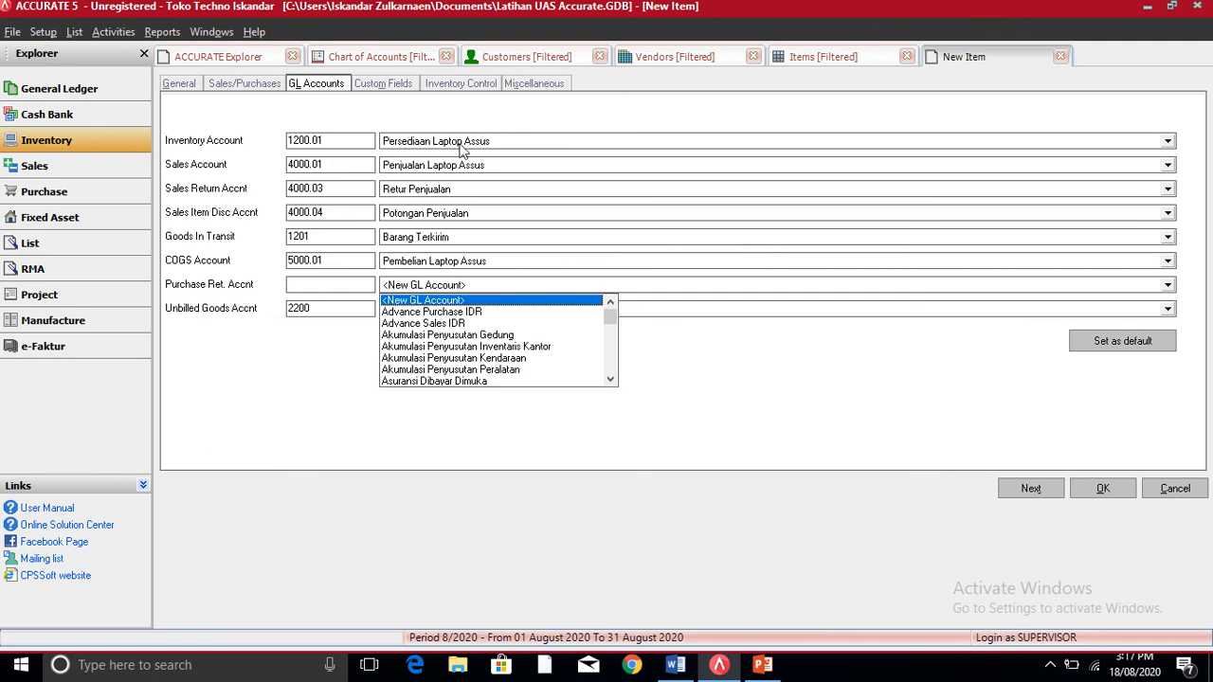
{"action": "left_click", "coordinate": [675, 662]}
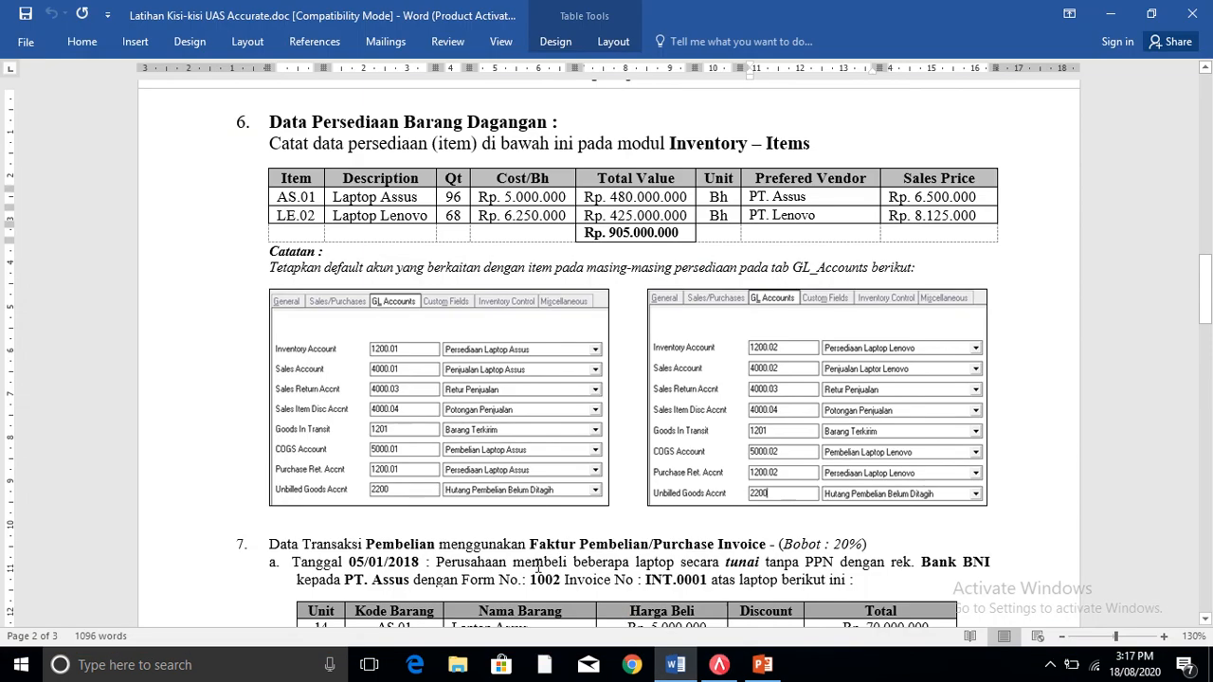
{"action": "left_click", "coordinate": [466, 471]}
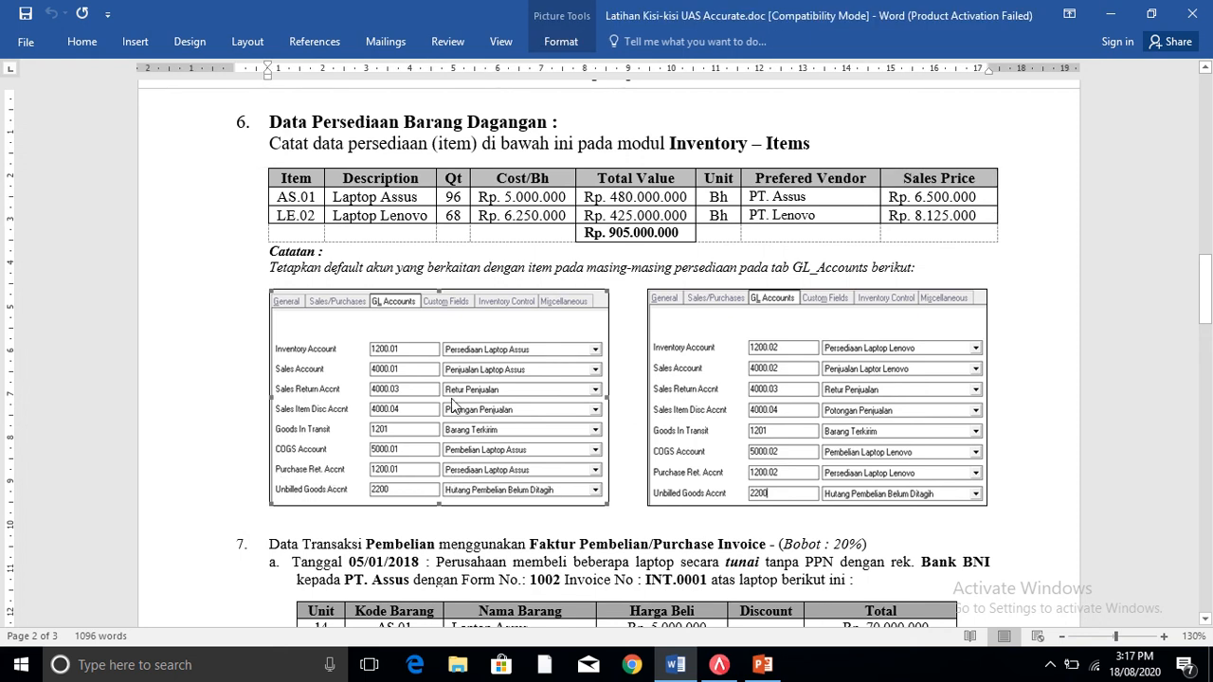
{"action": "left_click", "coordinate": [726, 670]}
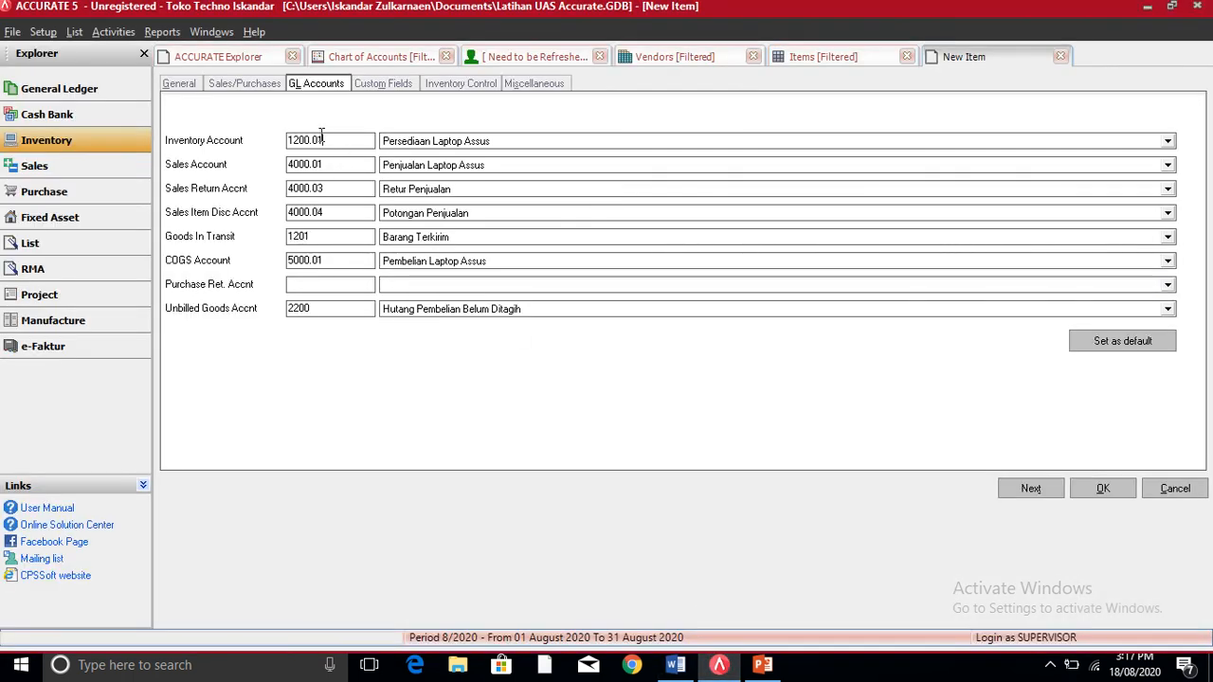
{"action": "left_click_drag", "start_coordinate": [332, 140], "coordinate": [281, 133]}
{"action": "key", "text": "ctrl+c"}
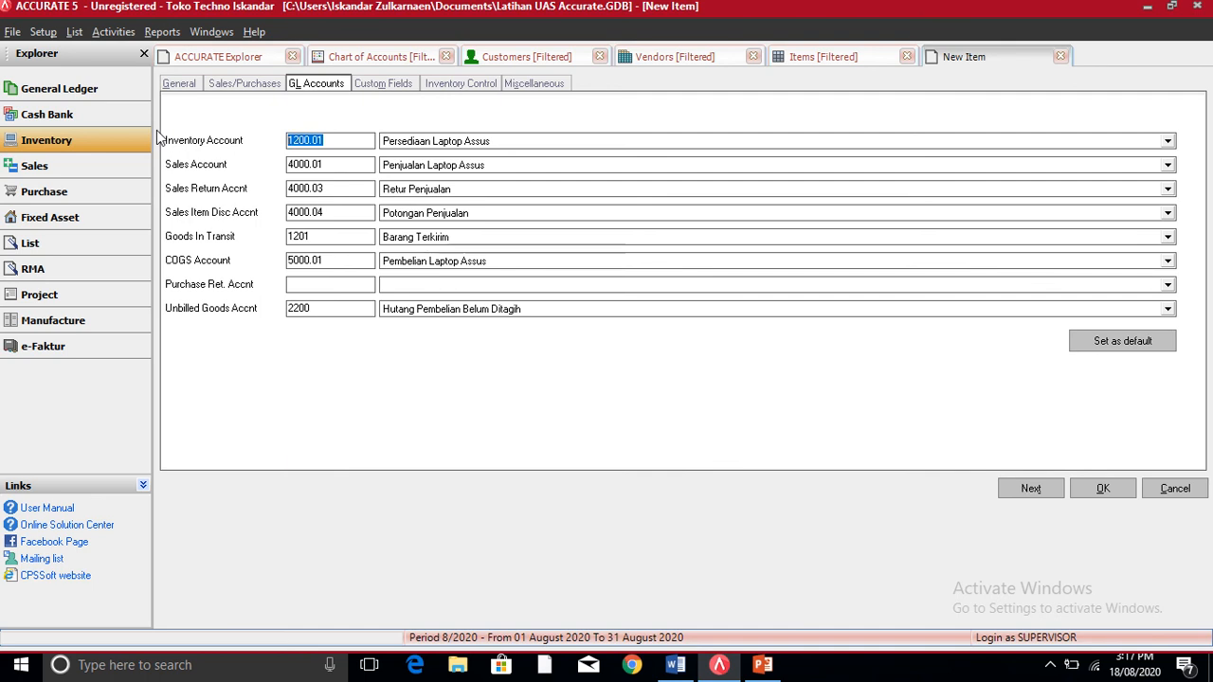
{"action": "left_click", "coordinate": [315, 286]}
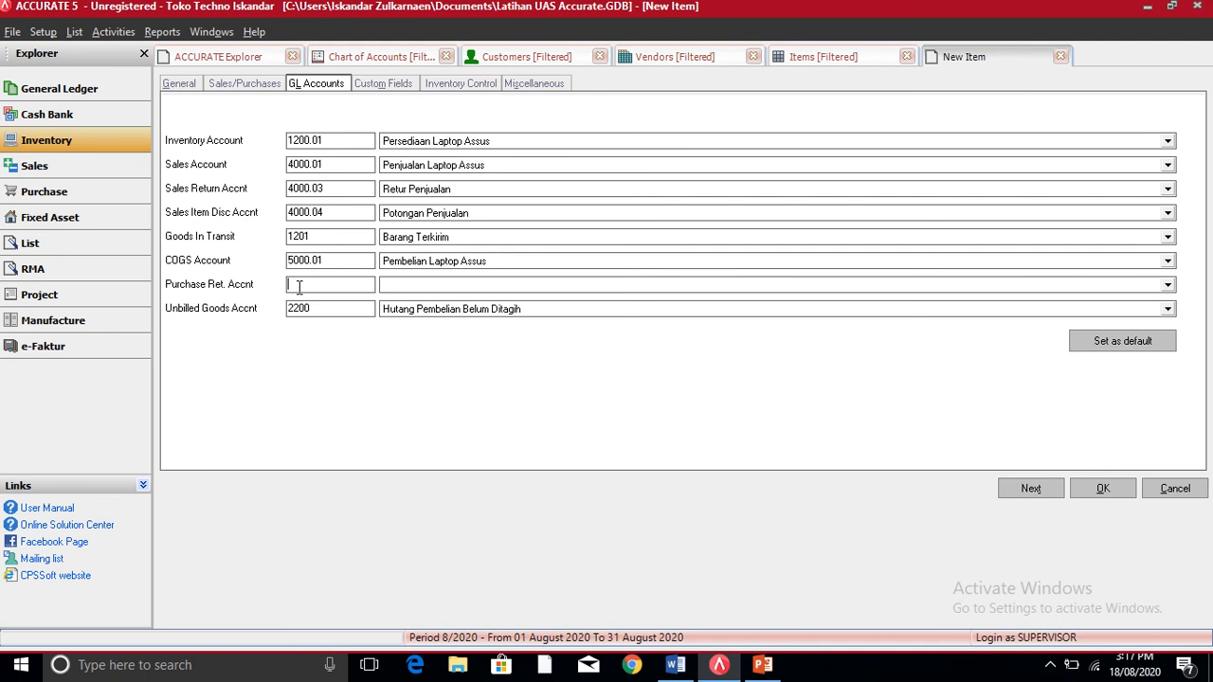
{"action": "key", "text": "ctrl+v"}
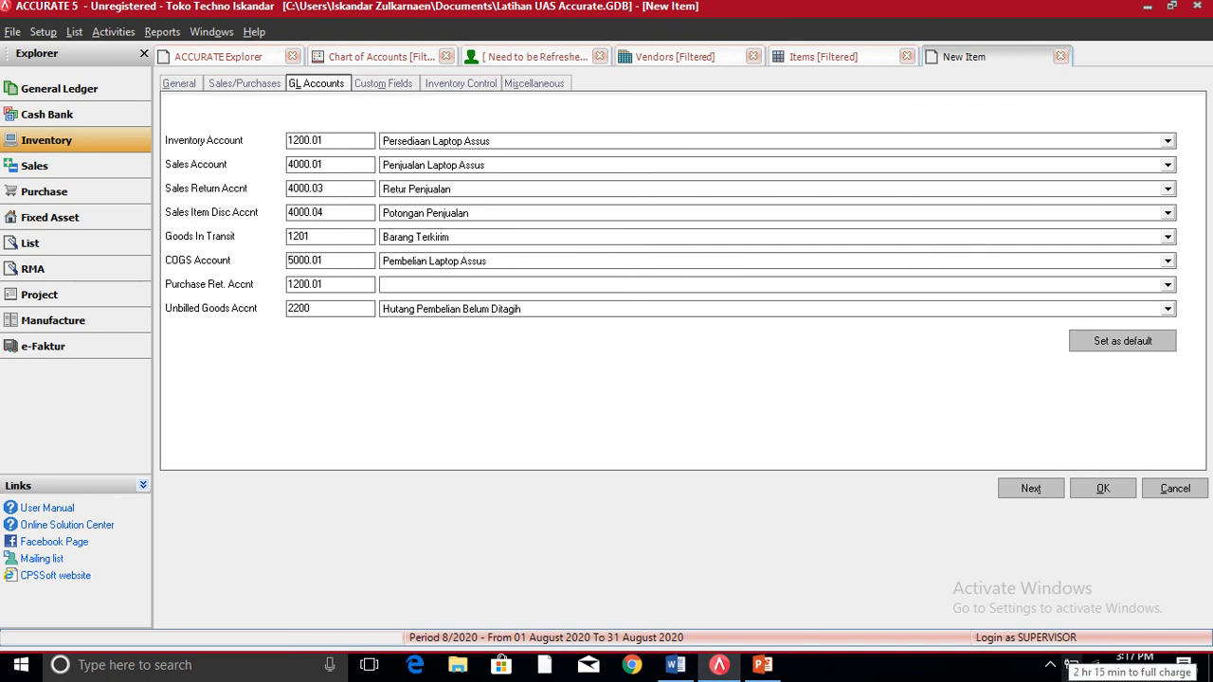
{"action": "key", "text": "Tab"}
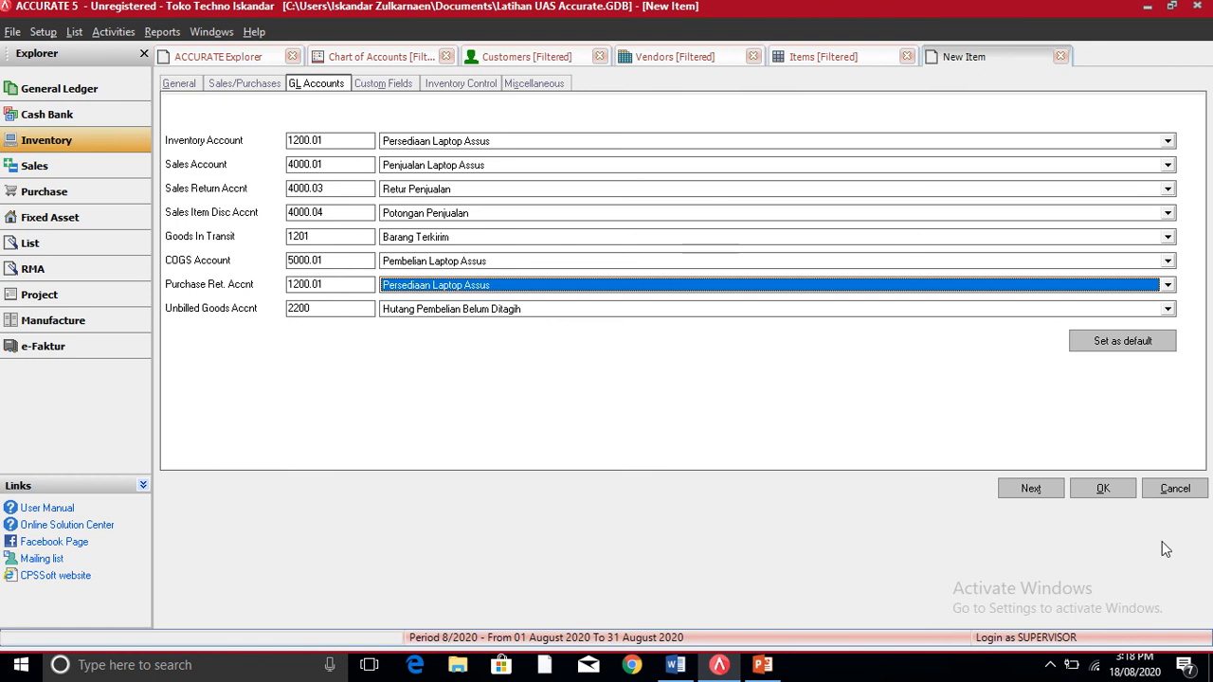
- Save Laptop Assus and continue to another new item, bringing up the Word inventory table for reference
{"action": "left_click", "coordinate": [1037, 487]}
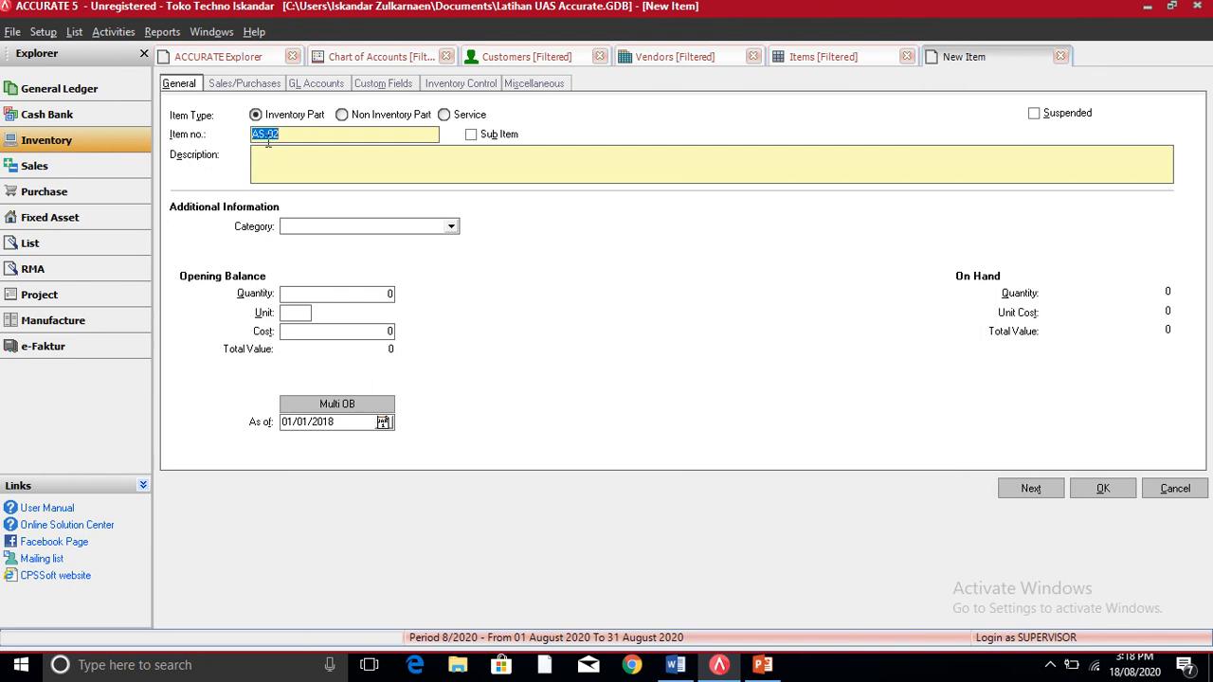
{"action": "left_click", "coordinate": [725, 671]}
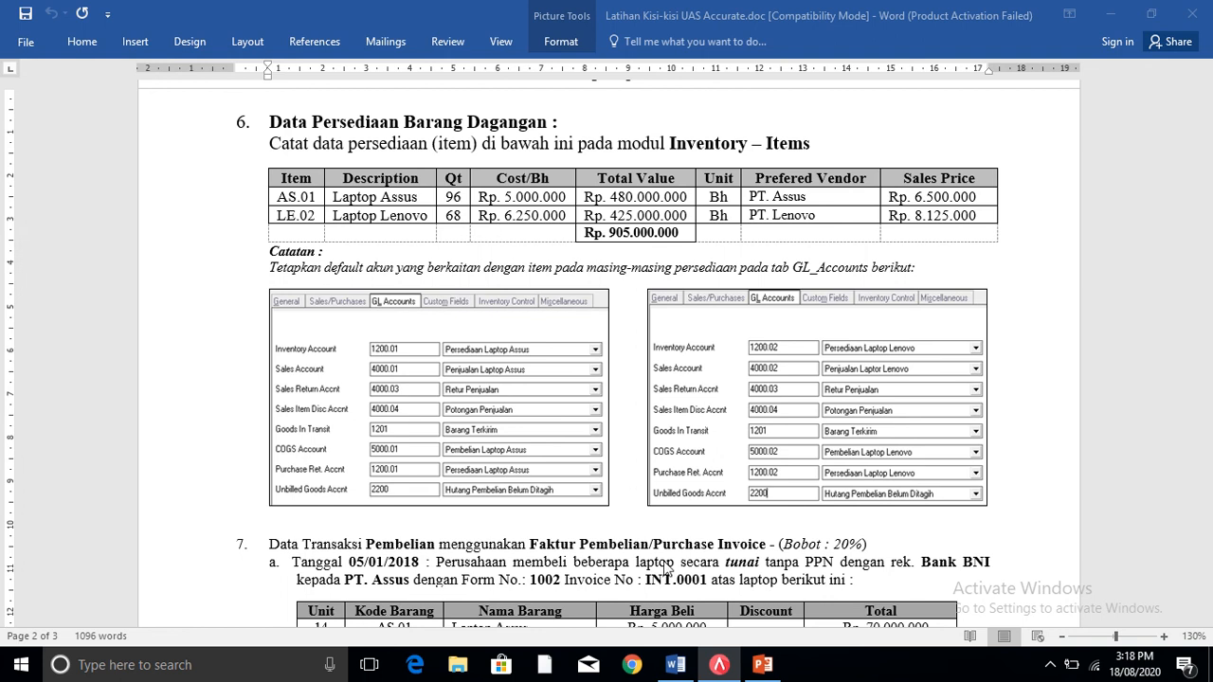
- Enter item number LE.02 and description Laptop Lenovo for the new inventory part in ACCURATE
{"action": "left_click", "coordinate": [719, 664]}
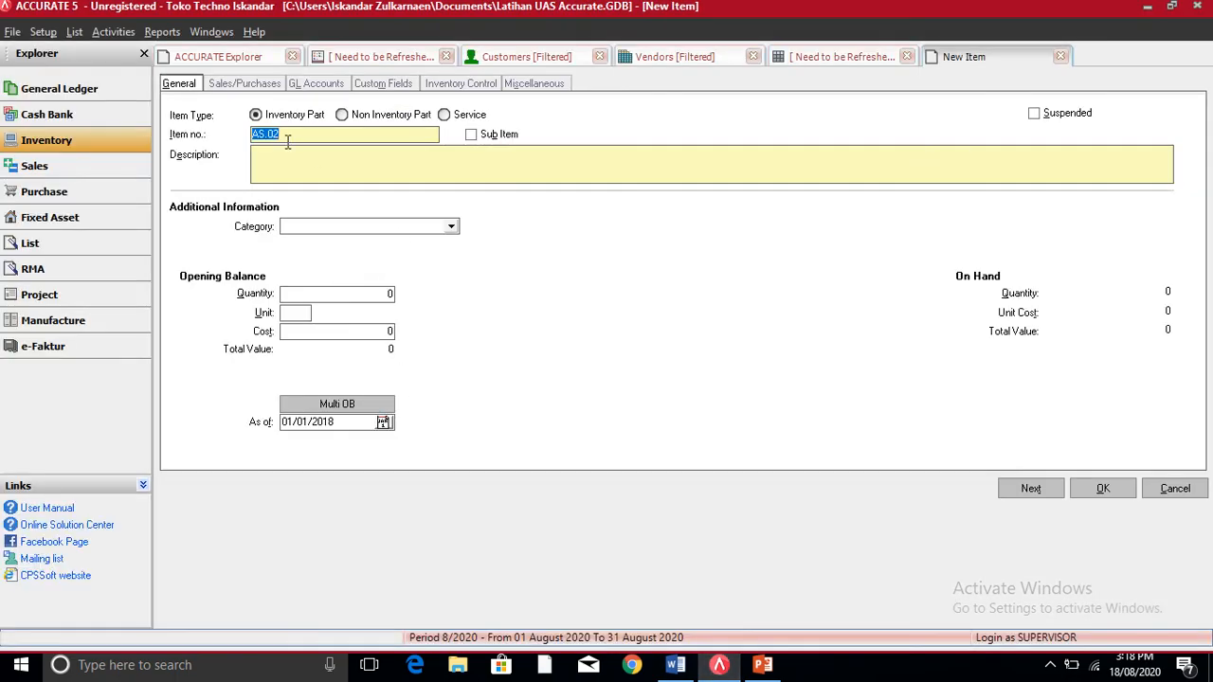
{"action": "left_click", "coordinate": [254, 136]}
{"action": "key", "text": "BackSpace"}
{"action": "key", "text": "Delete"}
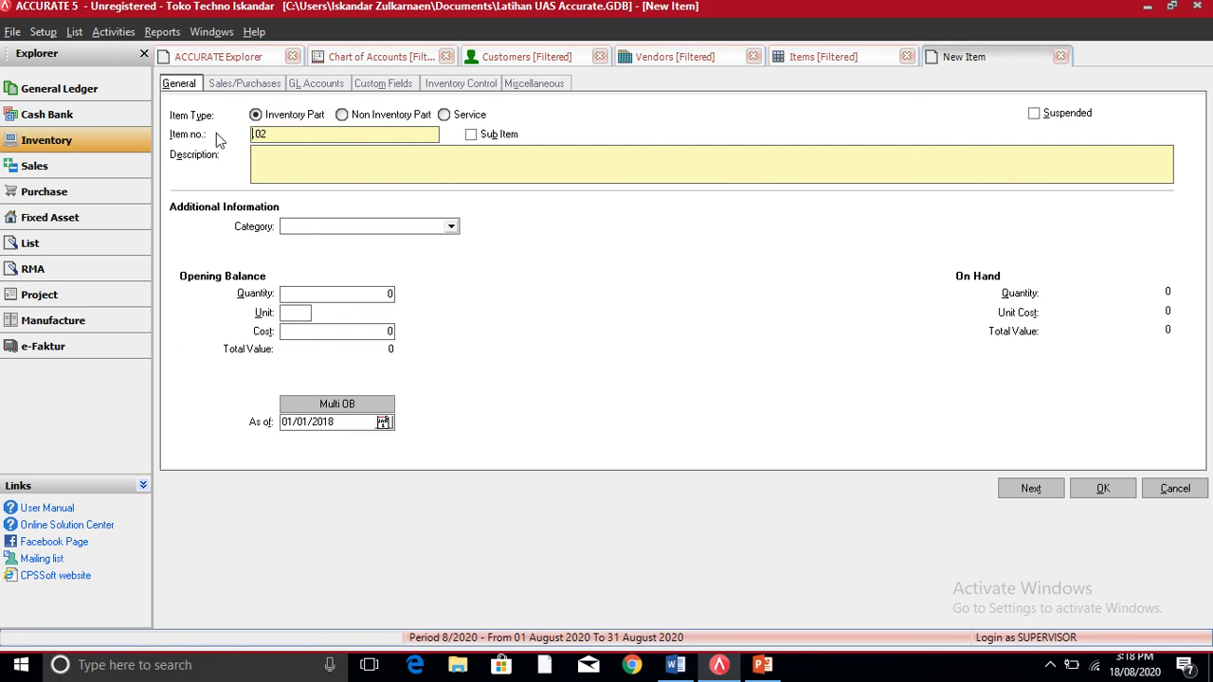
{"action": "type", "text": "LE."}
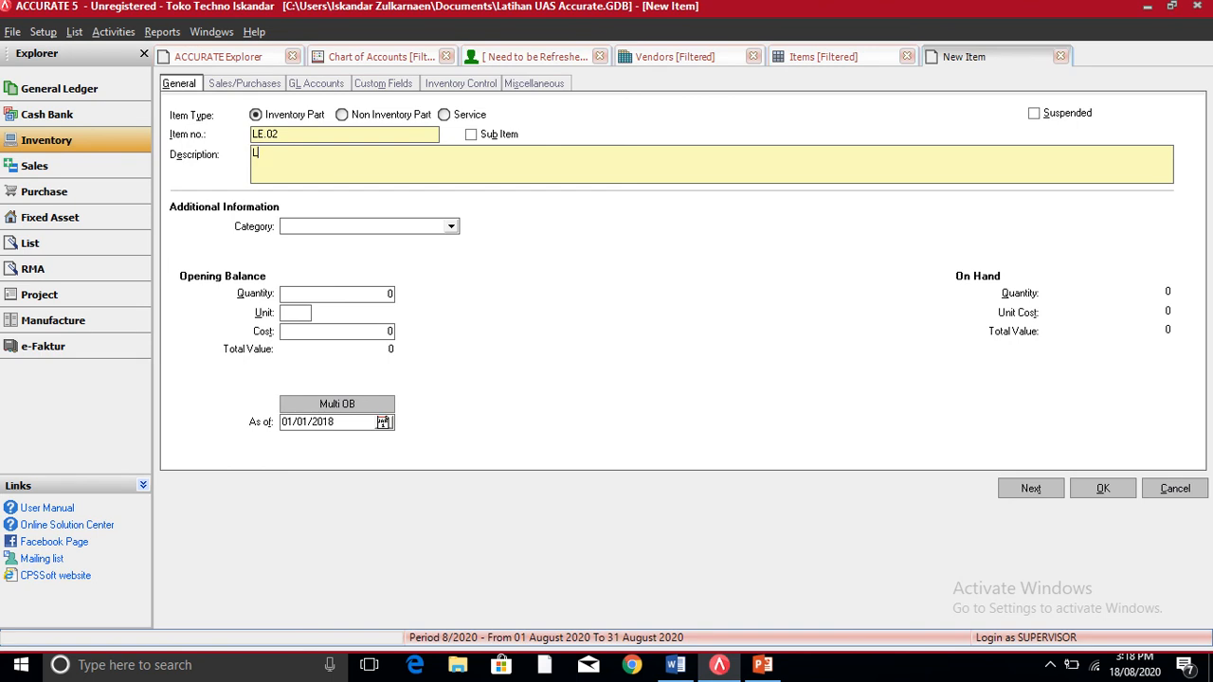
{"action": "type", "text": "Laptop Lenovo"}
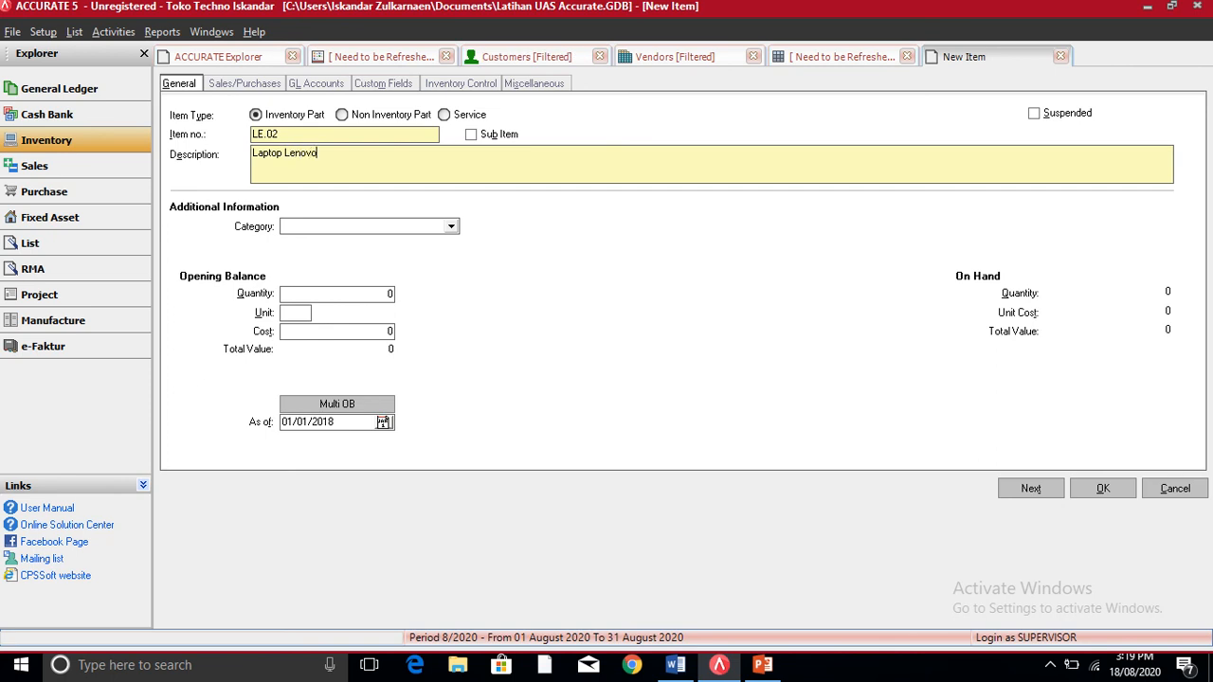
- Set Laptop Lenovo's opening balance to quantity 68, unit bh and cost 6,250,000
{"action": "left_click", "coordinate": [321, 293]}
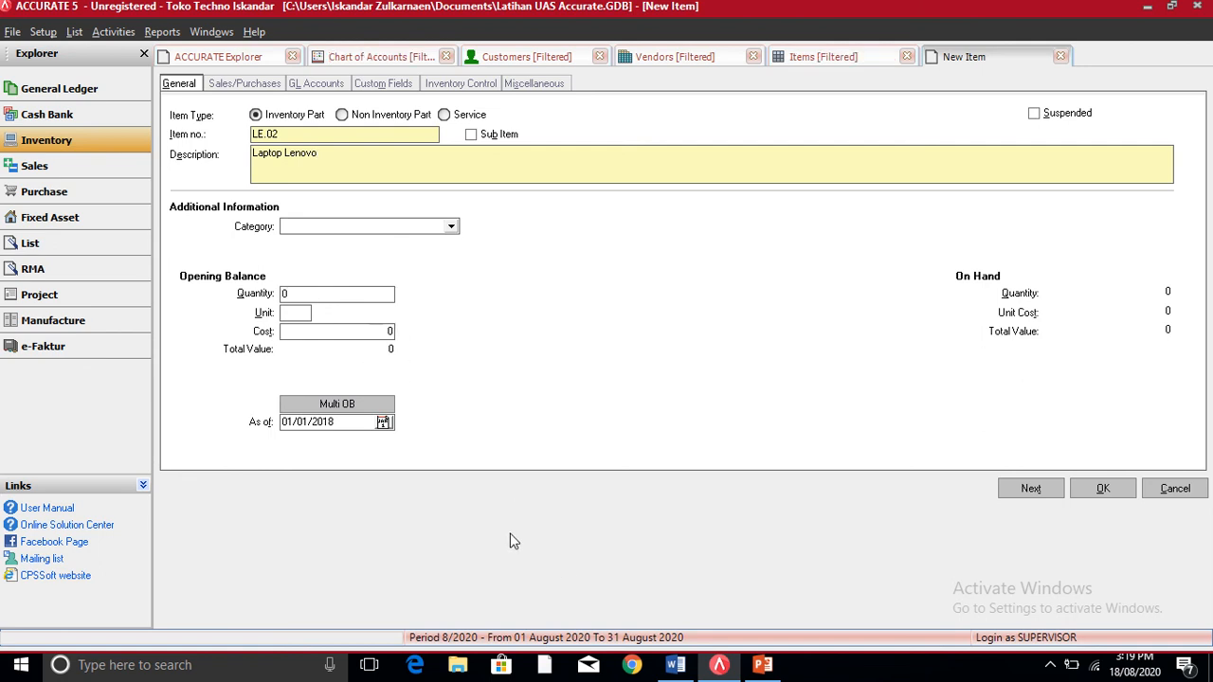
{"action": "type", "text": "68"}
{"action": "key", "text": "Tab"}
{"action": "type", "text": "62"}
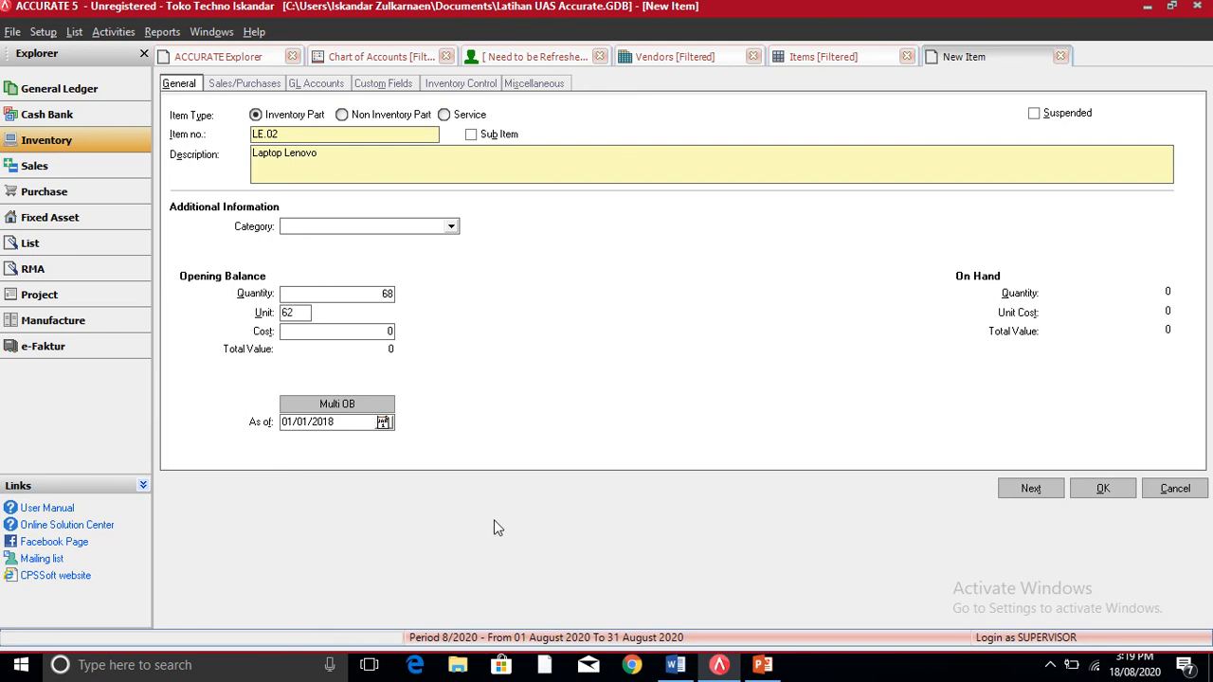
{"action": "type", "text": "5"}
{"action": "key", "text": "BackSpace"}
{"action": "key", "text": "BackSpace"}
{"action": "key", "text": "BackSpace"}
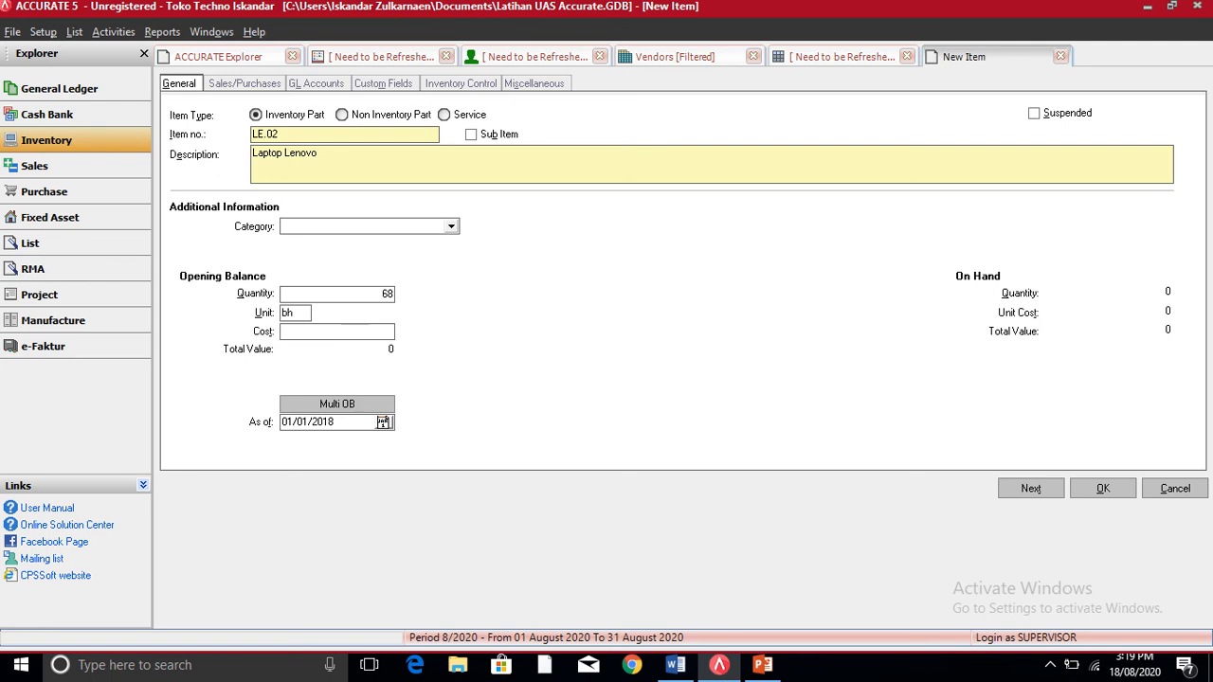
{"action": "type", "text": "6,250,000"}
{"action": "key", "text": "Tab"}
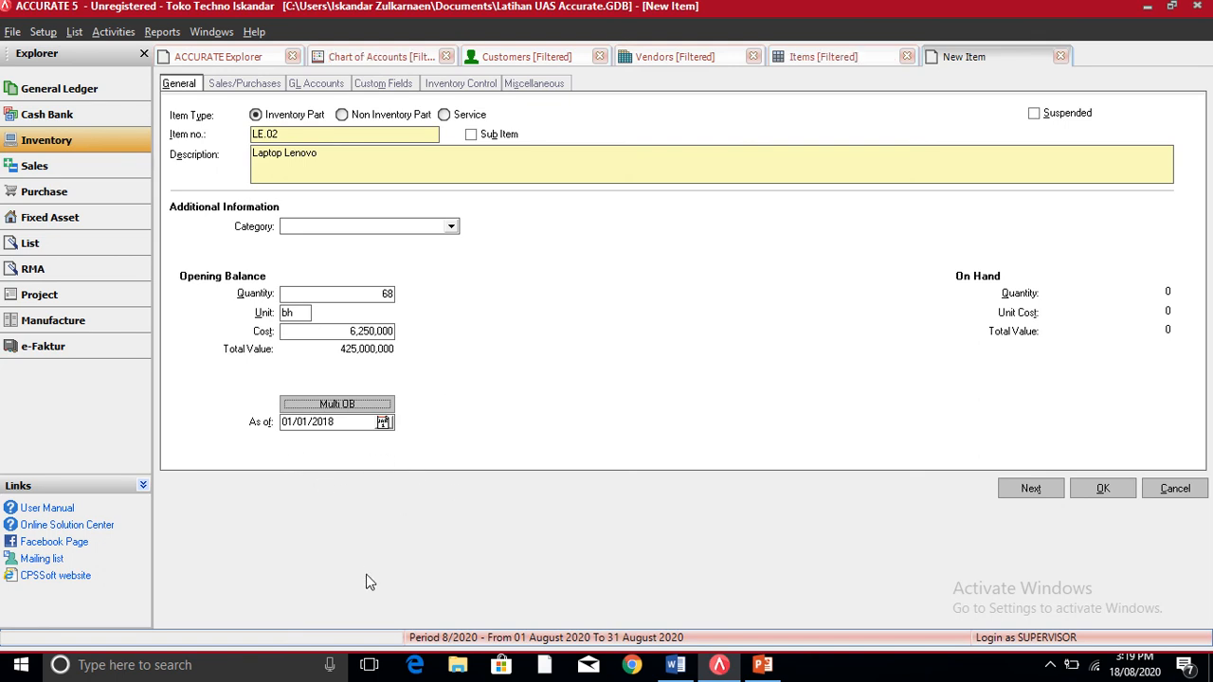
- Check the inventory table in Word, then in ACCURATE set Laptop Lenovo's default unit price to 8,125,000 and preferred vendor to PT. Lenovo
{"action": "left_click", "coordinate": [719, 665]}
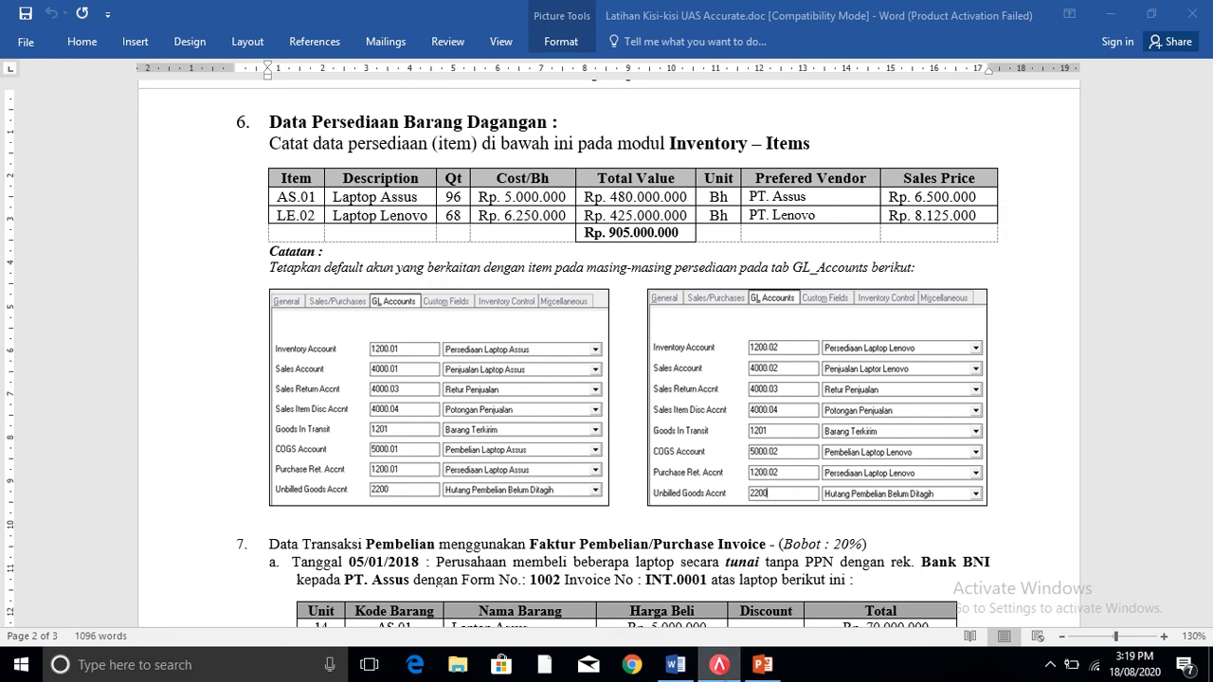
{"action": "left_click", "coordinate": [720, 669]}
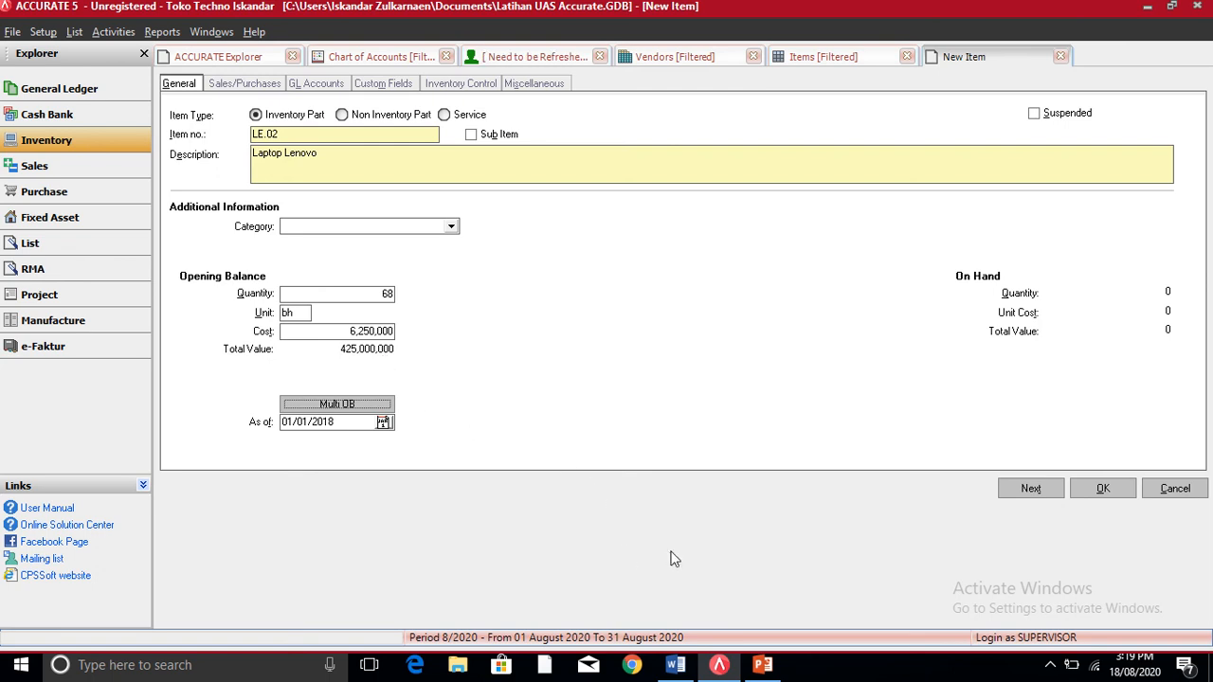
{"action": "left_click", "coordinate": [720, 665]}
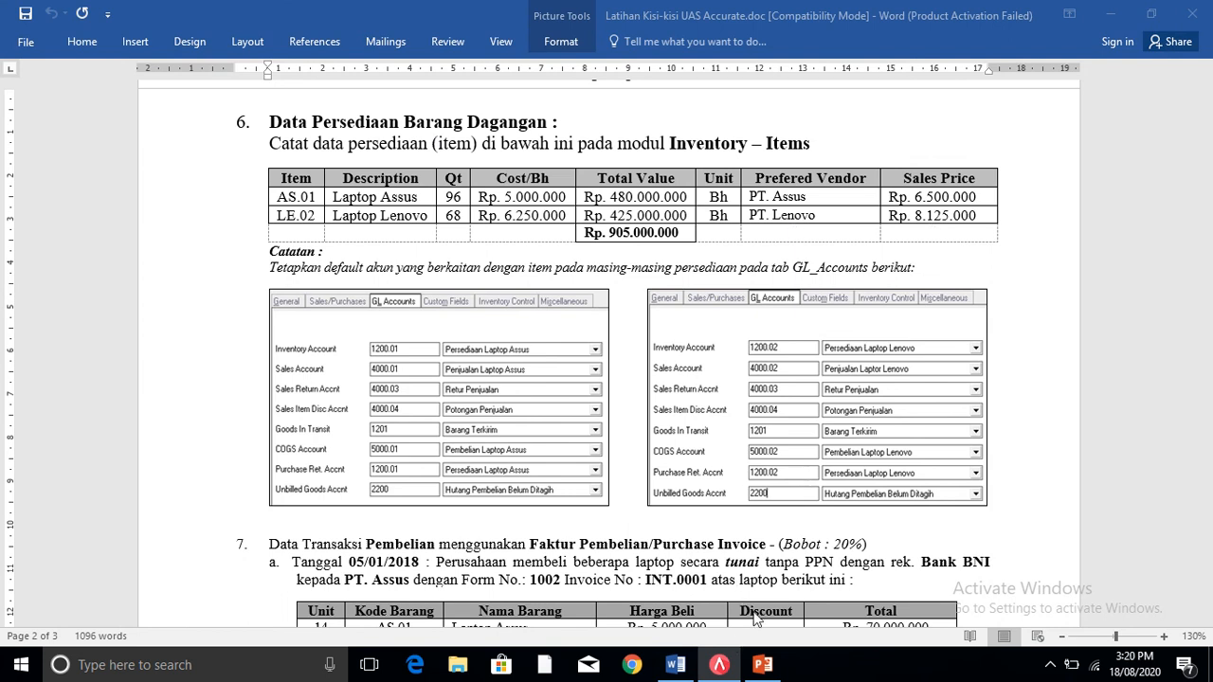
{"action": "left_click", "coordinate": [730, 668]}
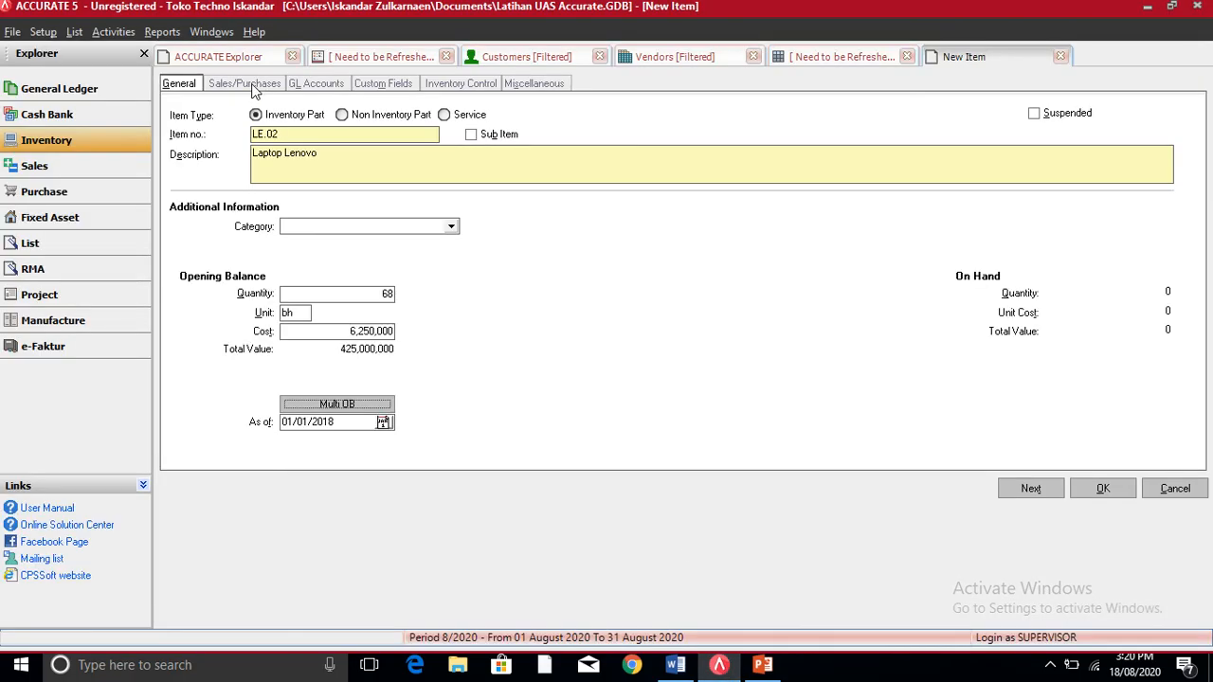
{"action": "left_click", "coordinate": [252, 87]}
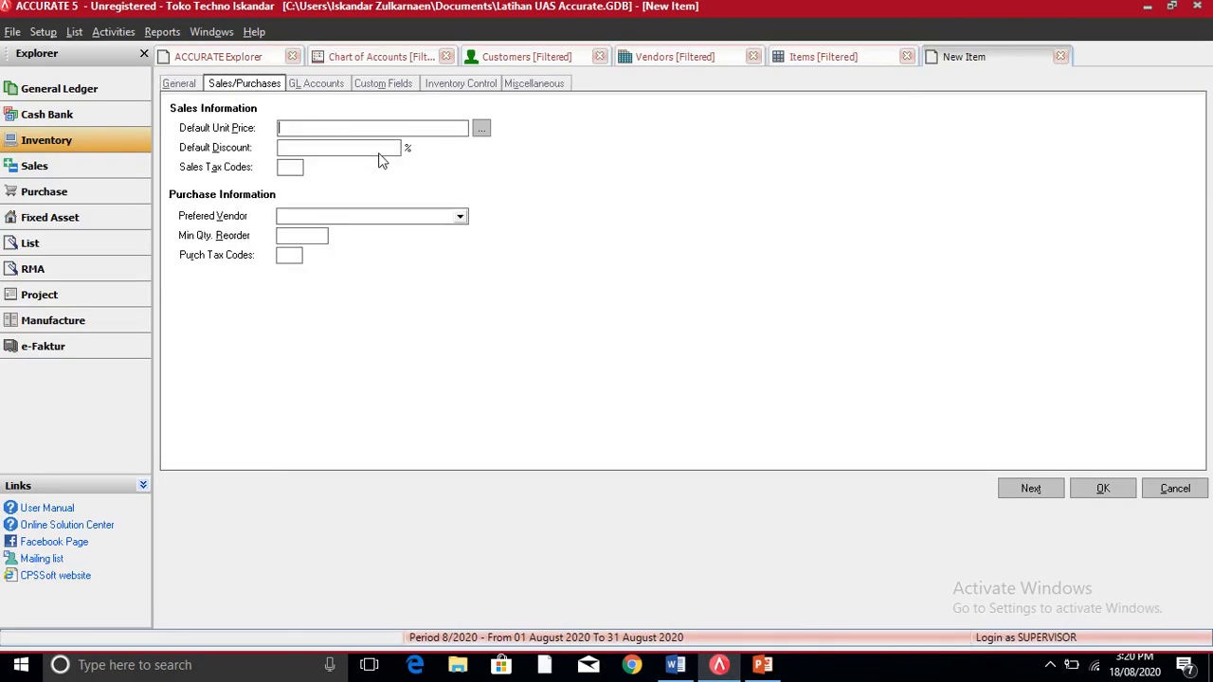
{"action": "left_click", "coordinate": [299, 121]}
{"action": "type", "text": "8125000"}
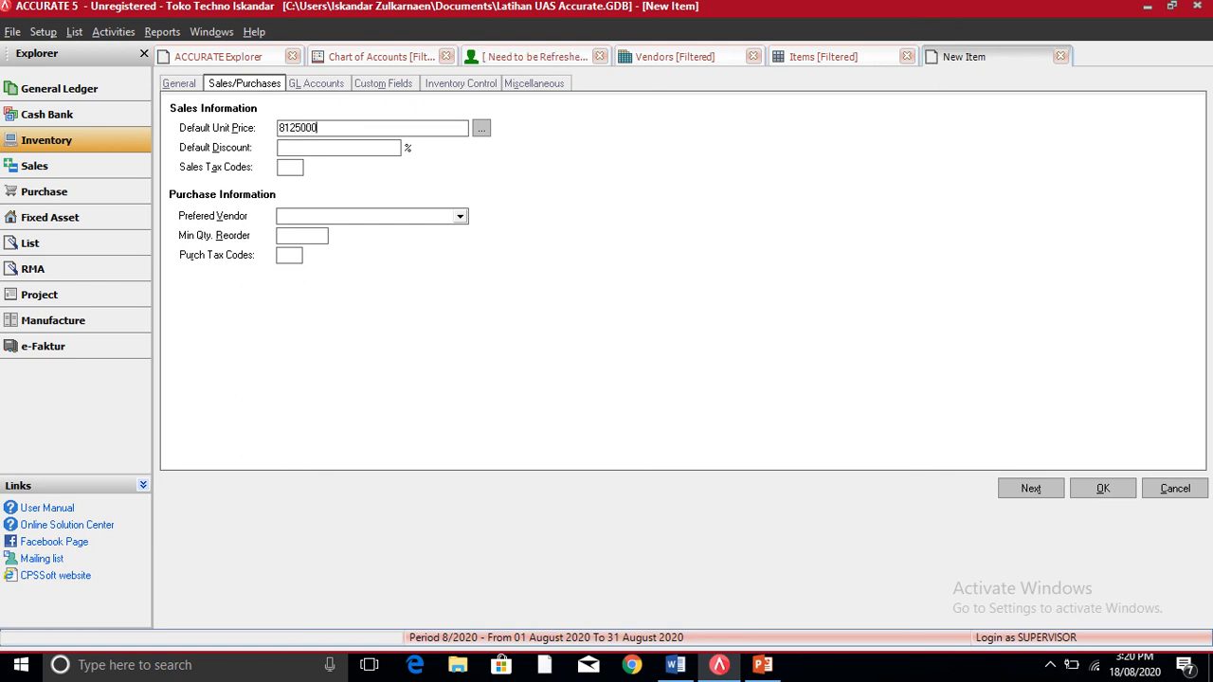
{"action": "key", "text": "Tab"}
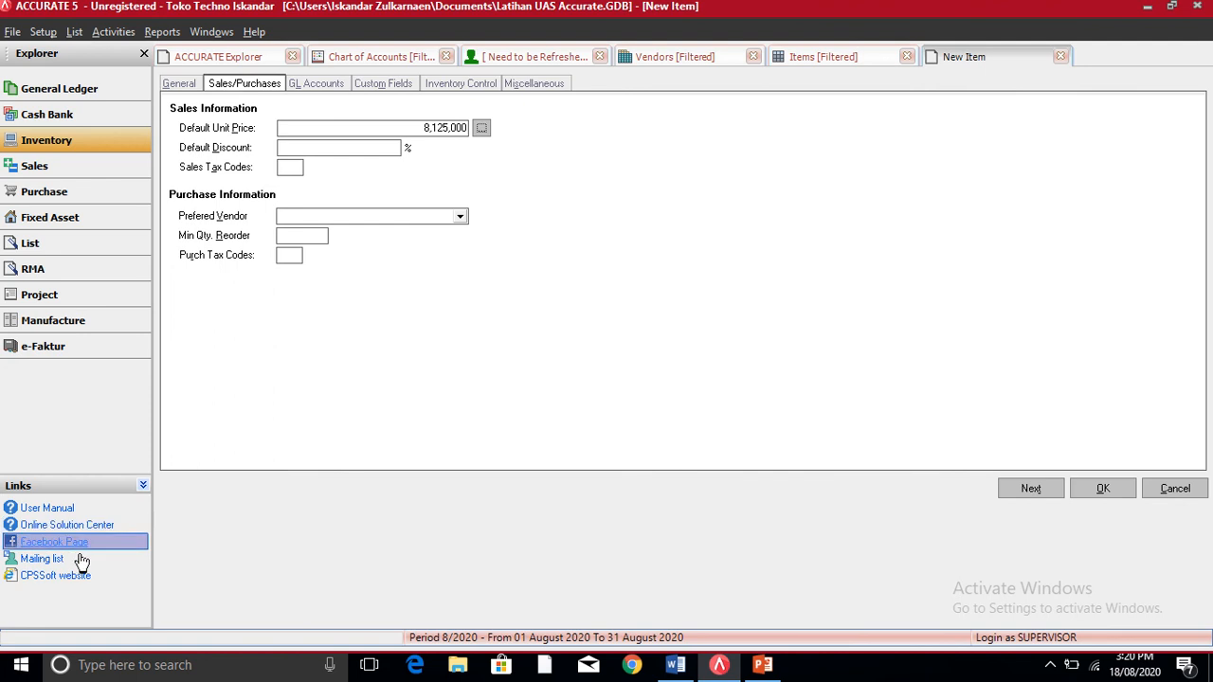
{"action": "left_click", "coordinate": [459, 217]}
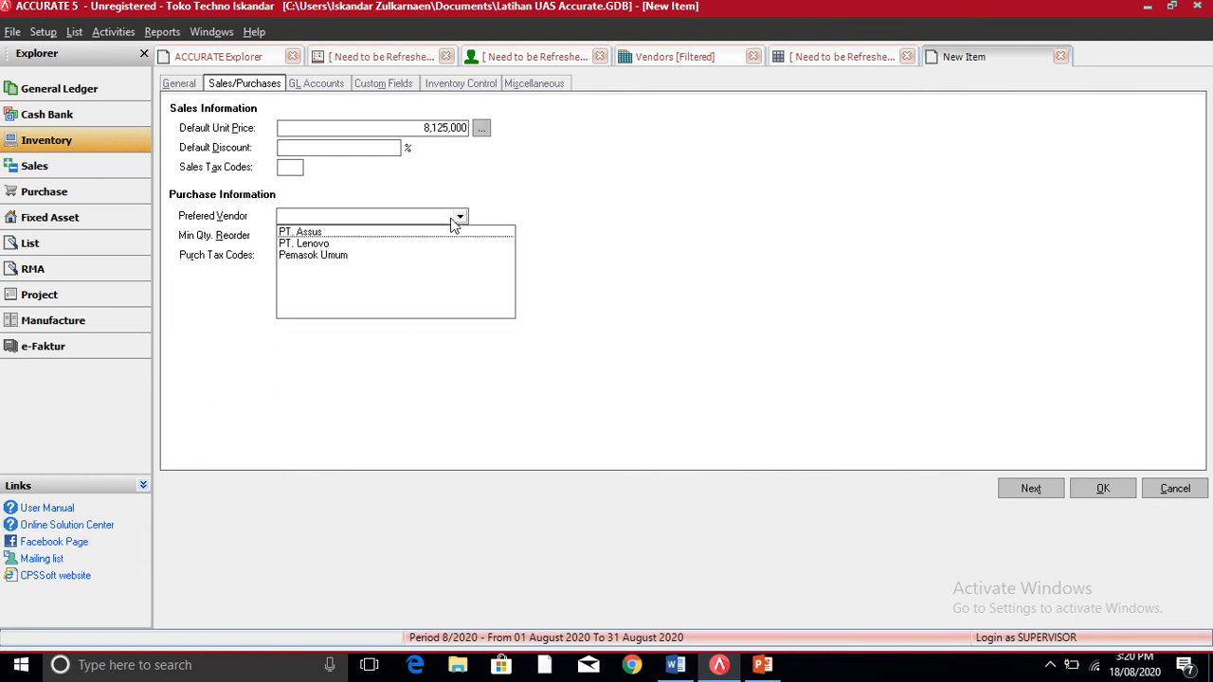
{"action": "left_click", "coordinate": [313, 245]}
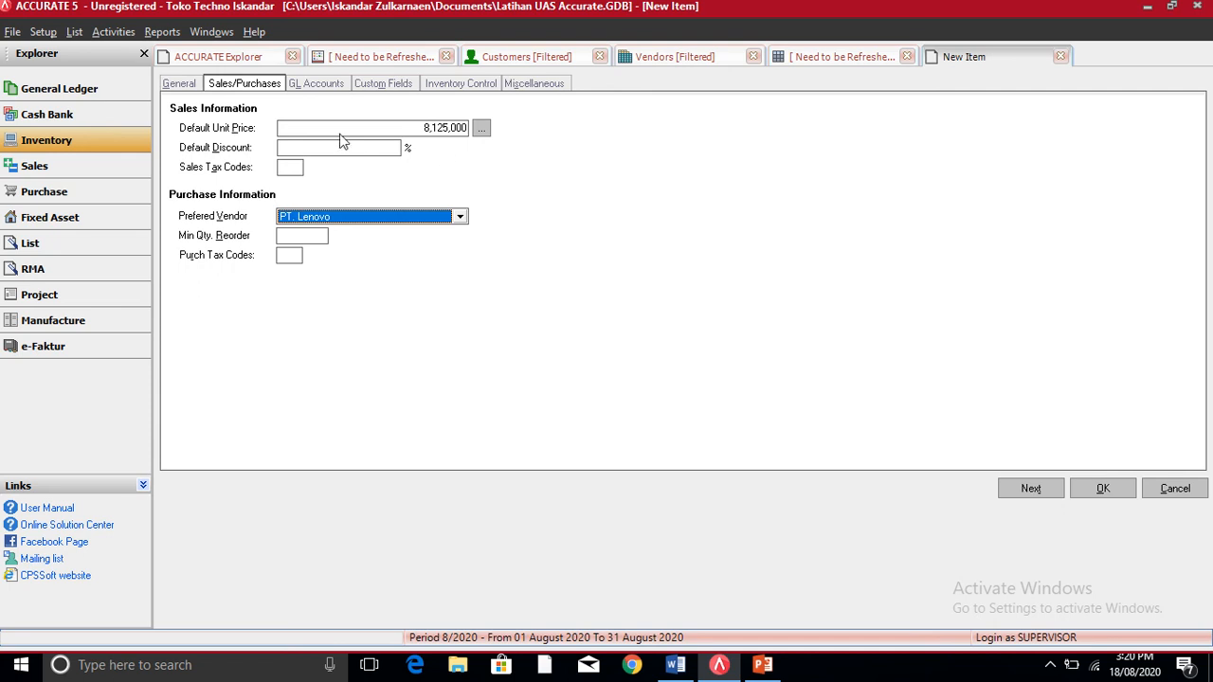
- Assign Persediaan Laptop Lenovo as the inventory account in Laptop Lenovo's GL account settings
{"action": "left_click", "coordinate": [318, 85]}
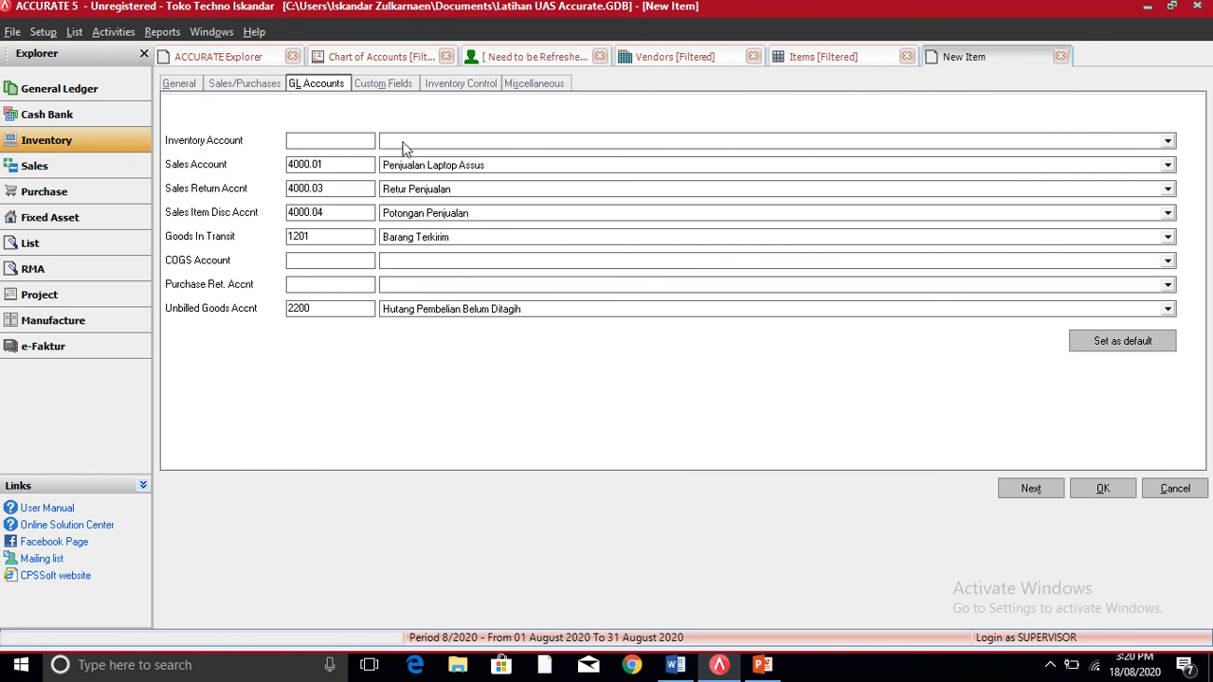
{"action": "left_click", "coordinate": [189, 84]}
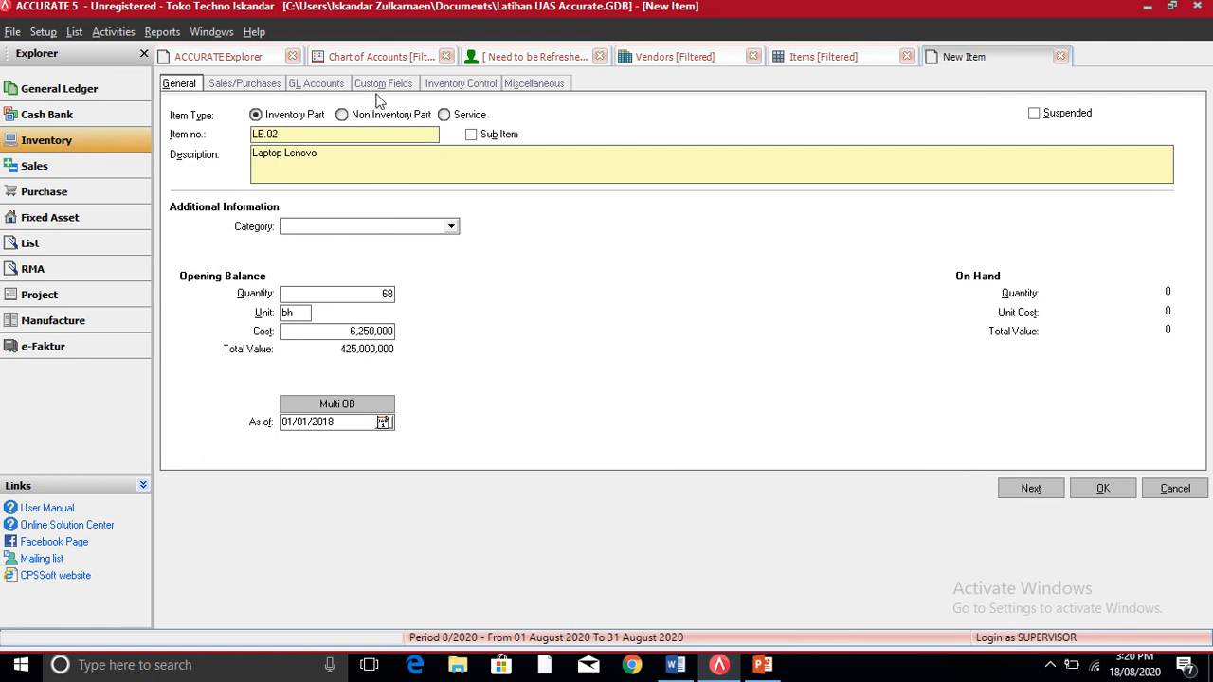
{"action": "left_click", "coordinate": [317, 85]}
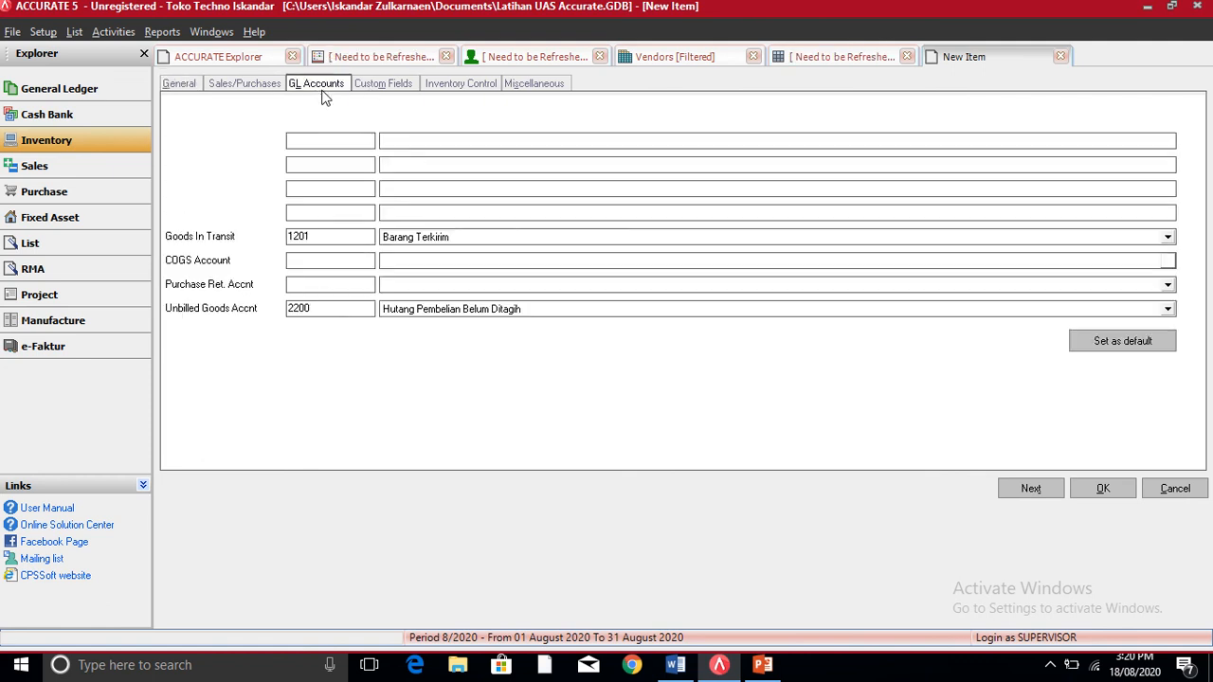
{"action": "left_click", "coordinate": [417, 143]}
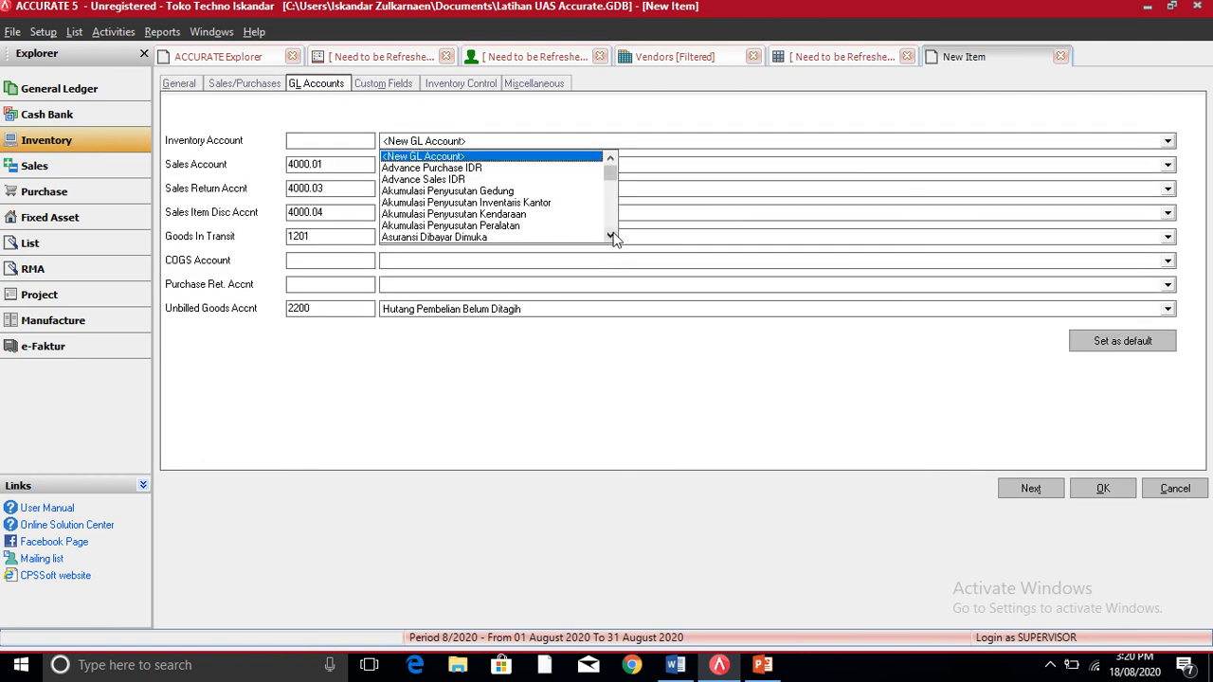
{"action": "left_click_drag", "start_coordinate": [613, 237], "coordinate": [614, 240]}
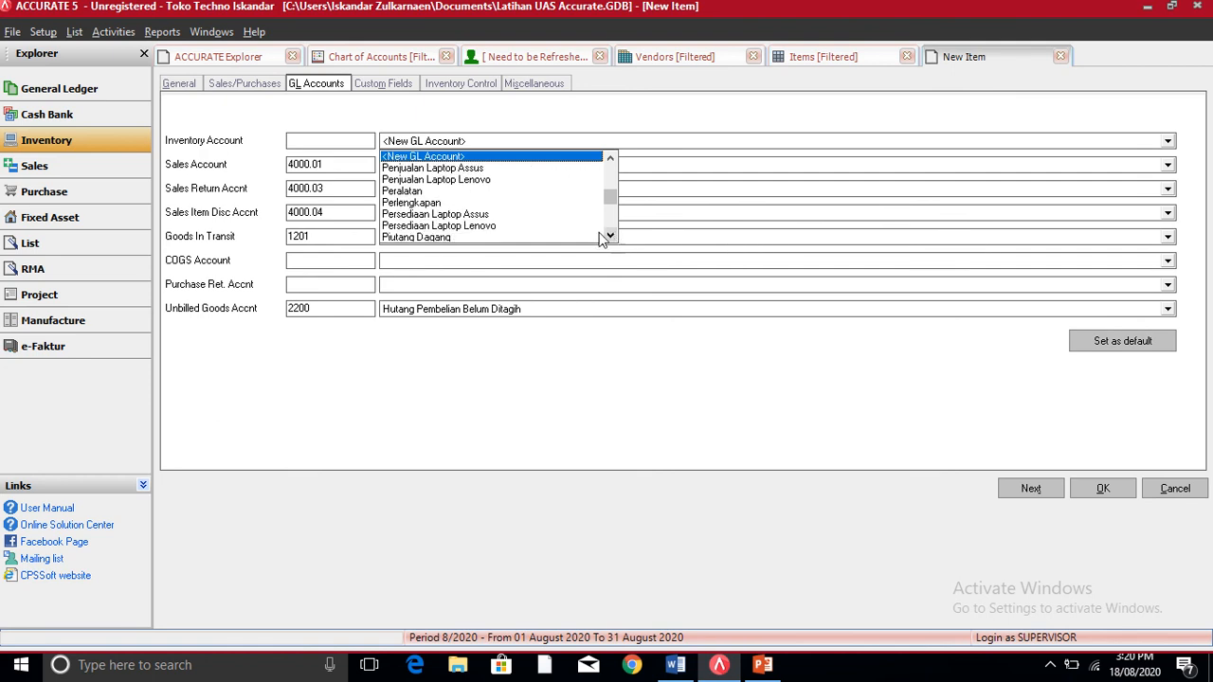
{"action": "left_click", "coordinate": [472, 227]}
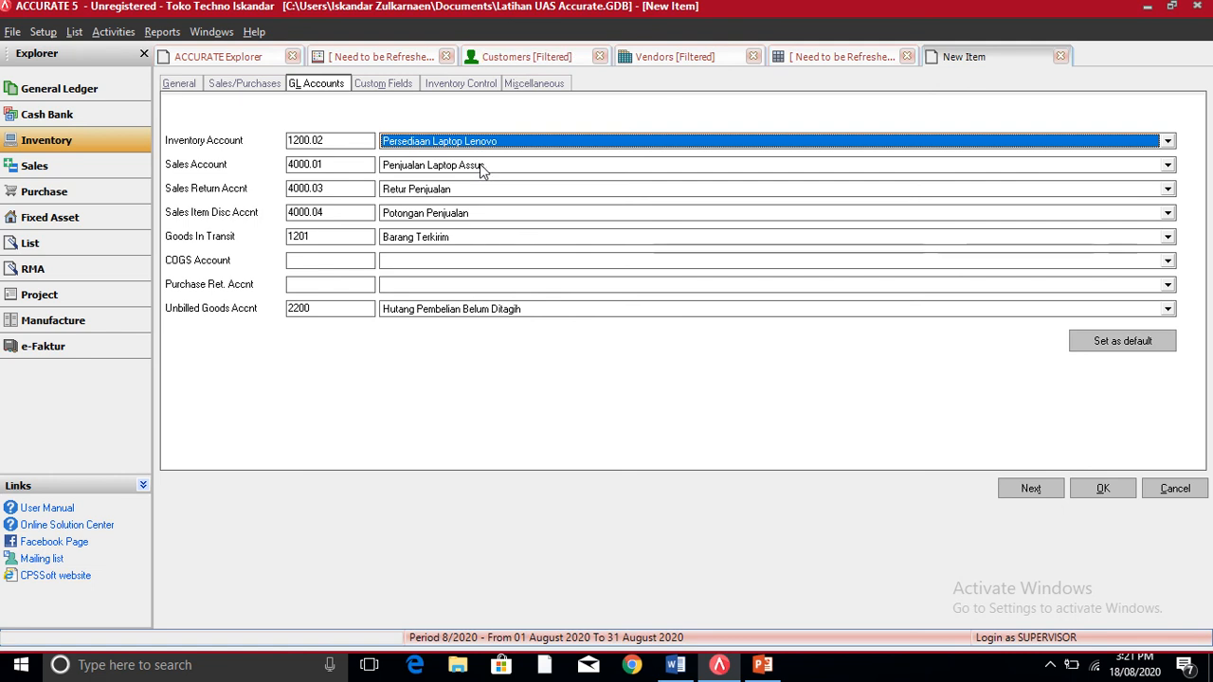
- Change Laptop Lenovo's sales account to Penjualan Laptop Lenovo
{"action": "left_click", "coordinate": [481, 168]}
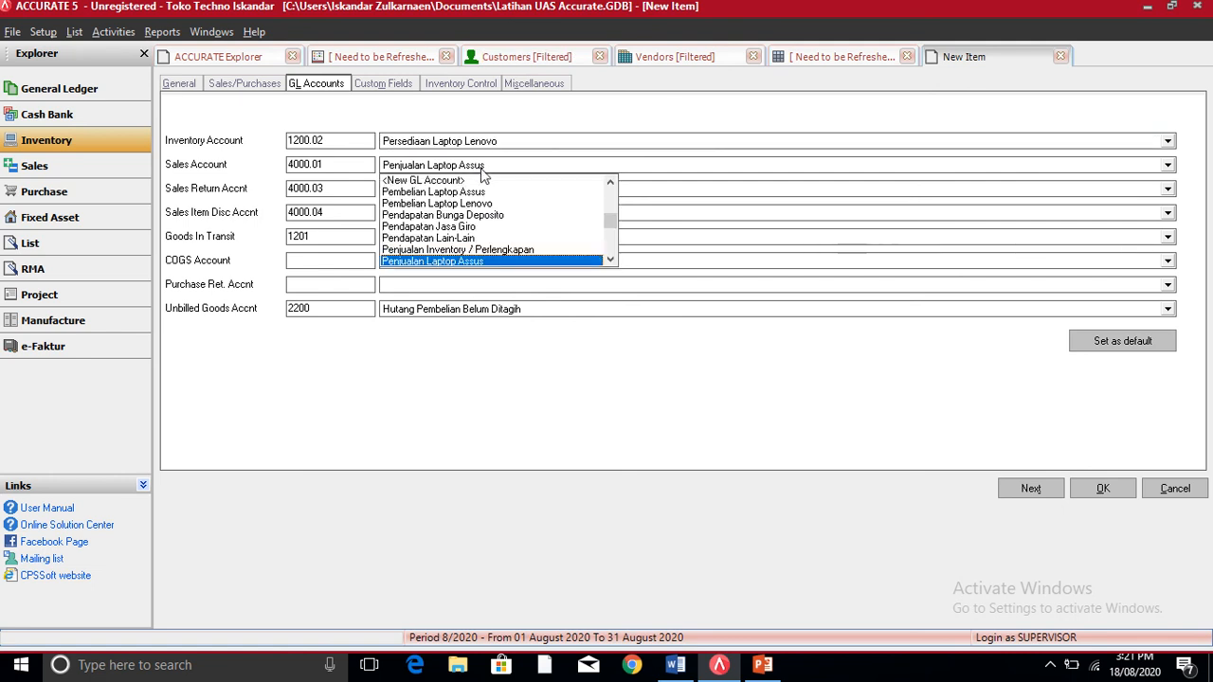
{"action": "left_click", "coordinate": [610, 266]}
{"action": "left_click", "coordinate": [486, 262]}
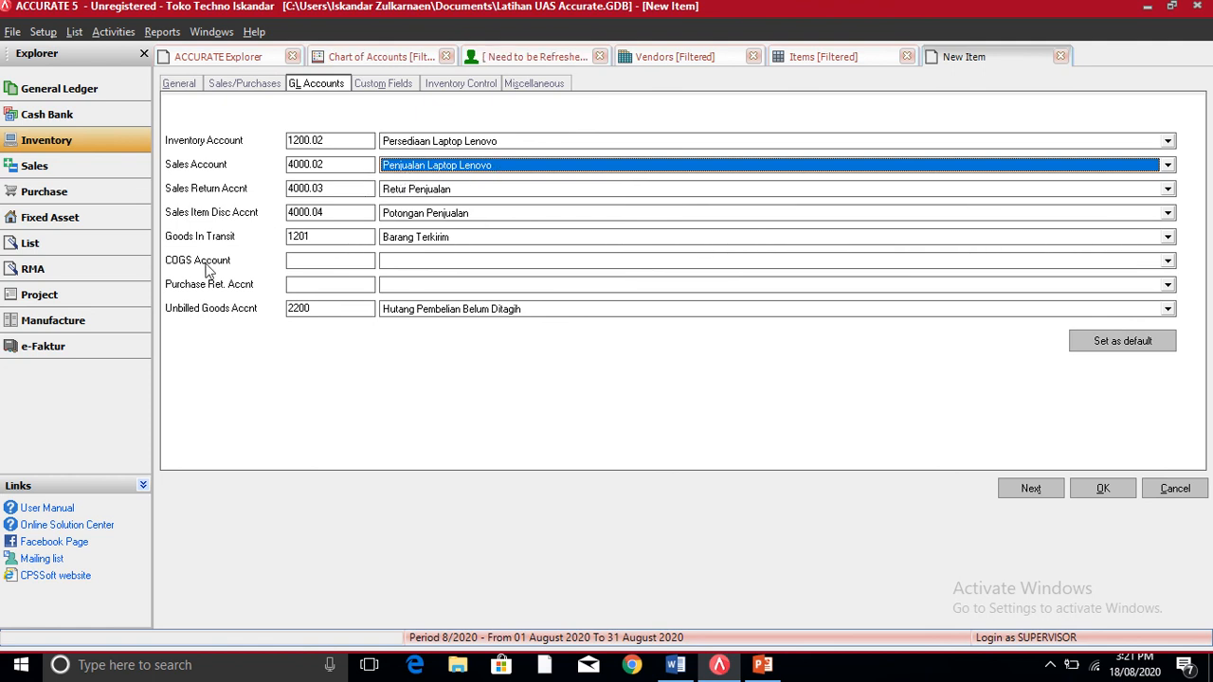
- Assign Pembelian Laptop Lenovo as the COGS account for Laptop Lenovo
{"action": "left_click", "coordinate": [422, 263]}
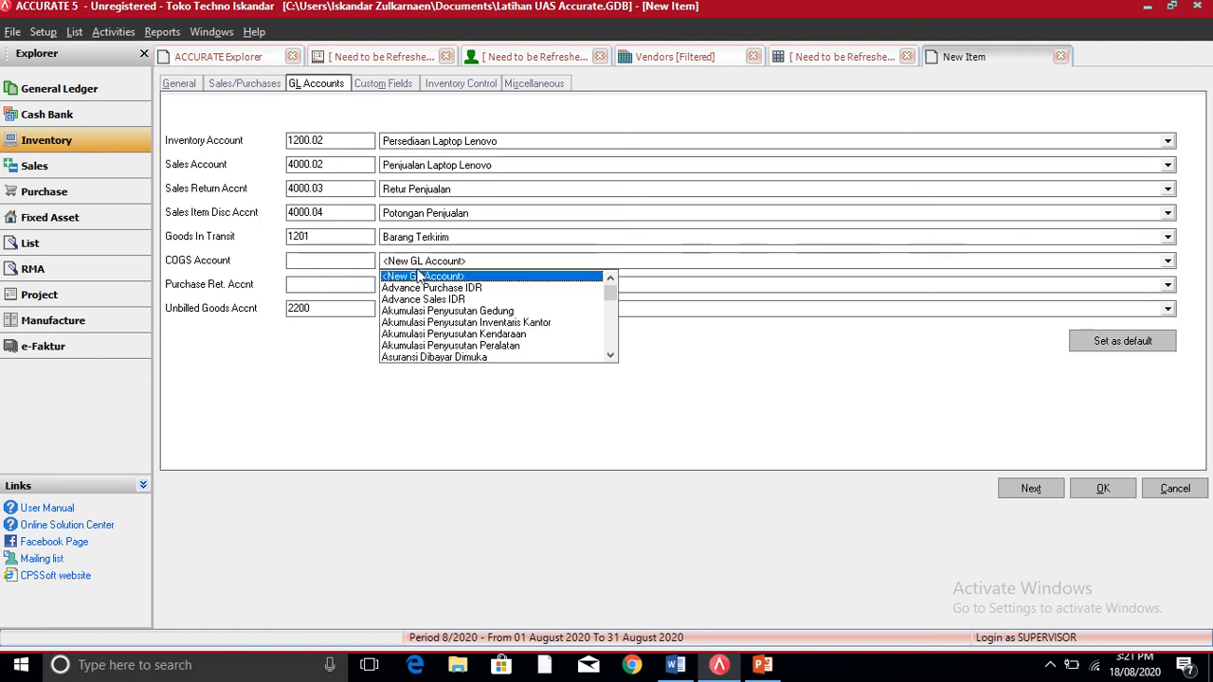
{"action": "left_click", "coordinate": [611, 357]}
{"action": "left_click", "coordinate": [611, 358]}
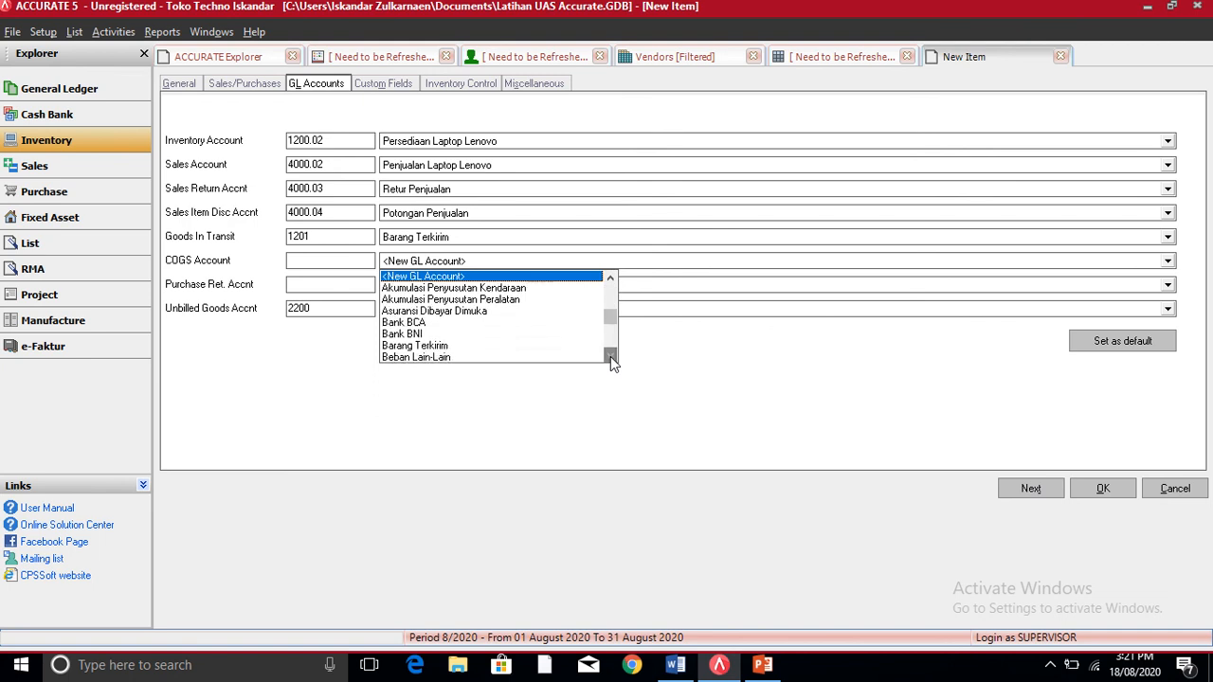
{"action": "left_click", "coordinate": [611, 357]}
{"action": "left_click", "coordinate": [612, 357]}
{"action": "left_click", "coordinate": [611, 357]}
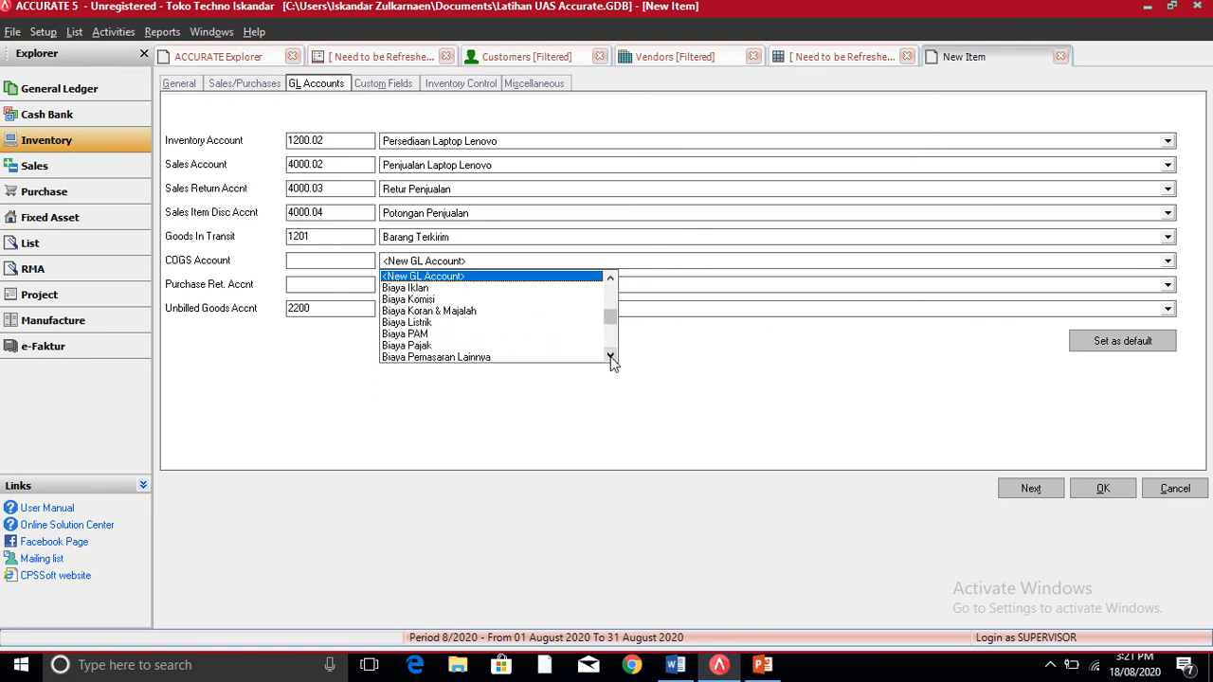
{"action": "left_click", "coordinate": [611, 357]}
{"action": "left_click", "coordinate": [611, 357]}
{"action": "left_click", "coordinate": [611, 357]}
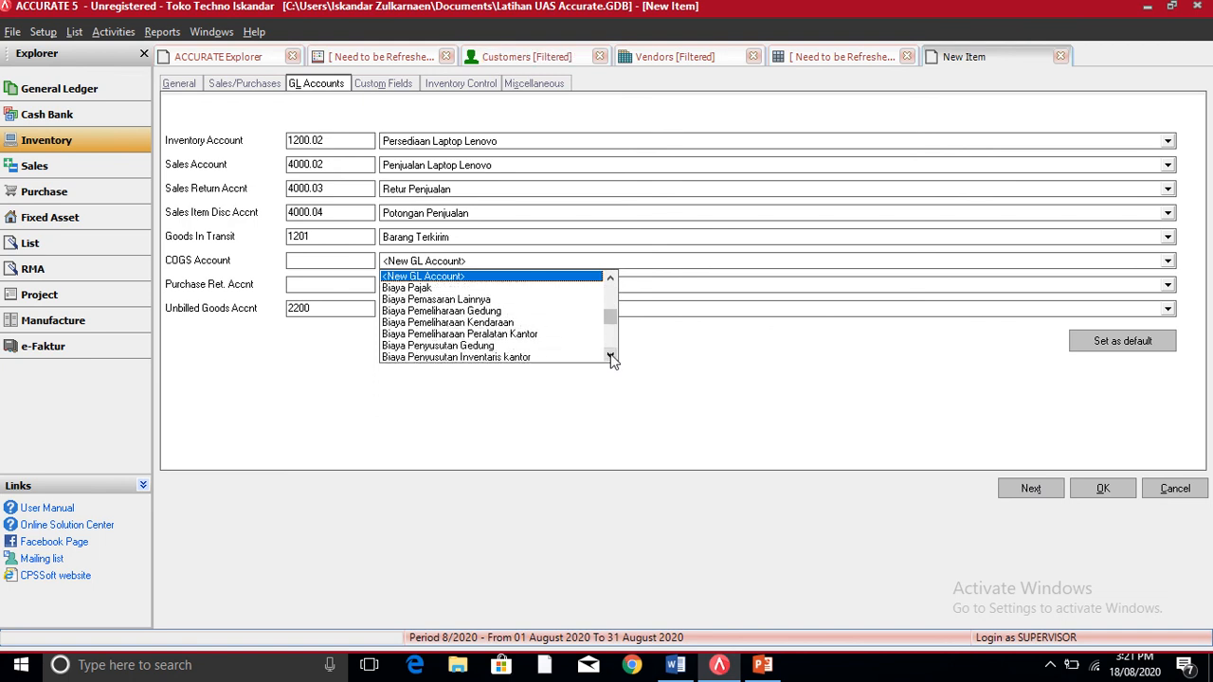
{"action": "left_click", "coordinate": [611, 357]}
{"action": "left_click", "coordinate": [612, 357]}
{"action": "left_click", "coordinate": [612, 357]}
{"action": "left_click", "coordinate": [611, 357]}
{"action": "left_click", "coordinate": [612, 358]}
{"action": "left_click", "coordinate": [611, 357]}
{"action": "left_click", "coordinate": [611, 358]}
{"action": "left_click", "coordinate": [611, 358]}
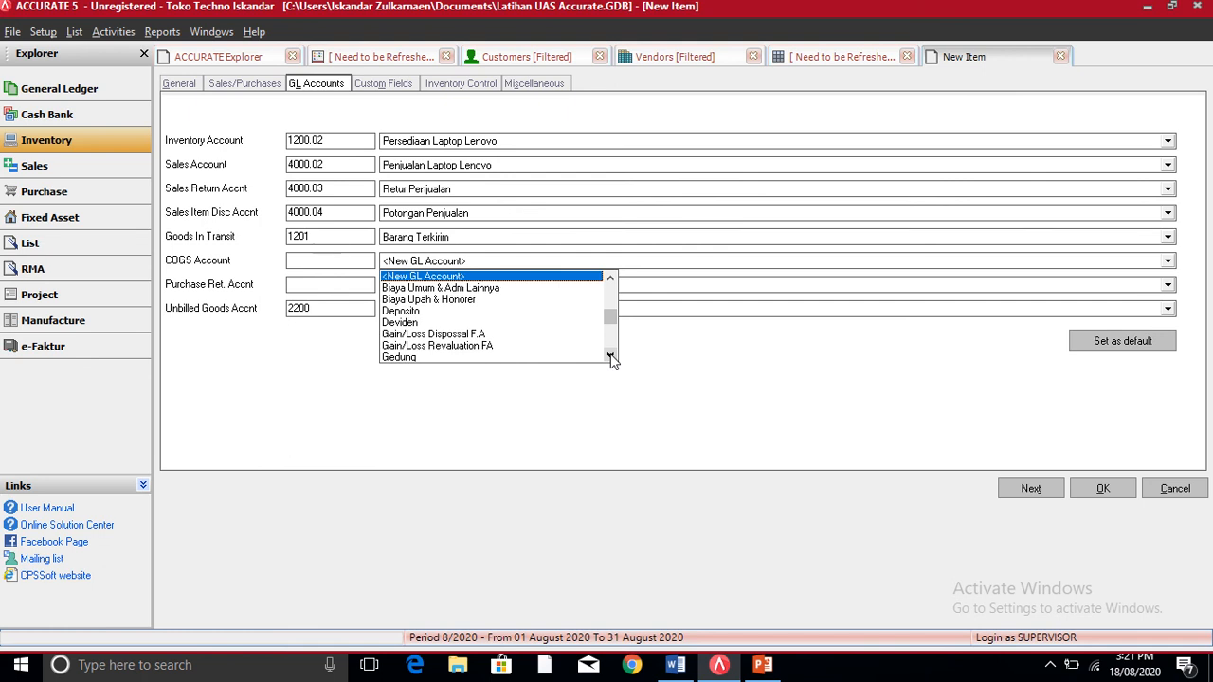
{"action": "left_click", "coordinate": [611, 357]}
{"action": "left_click", "coordinate": [611, 357]}
{"action": "left_click", "coordinate": [611, 357]}
{"action": "left_click", "coordinate": [612, 357]}
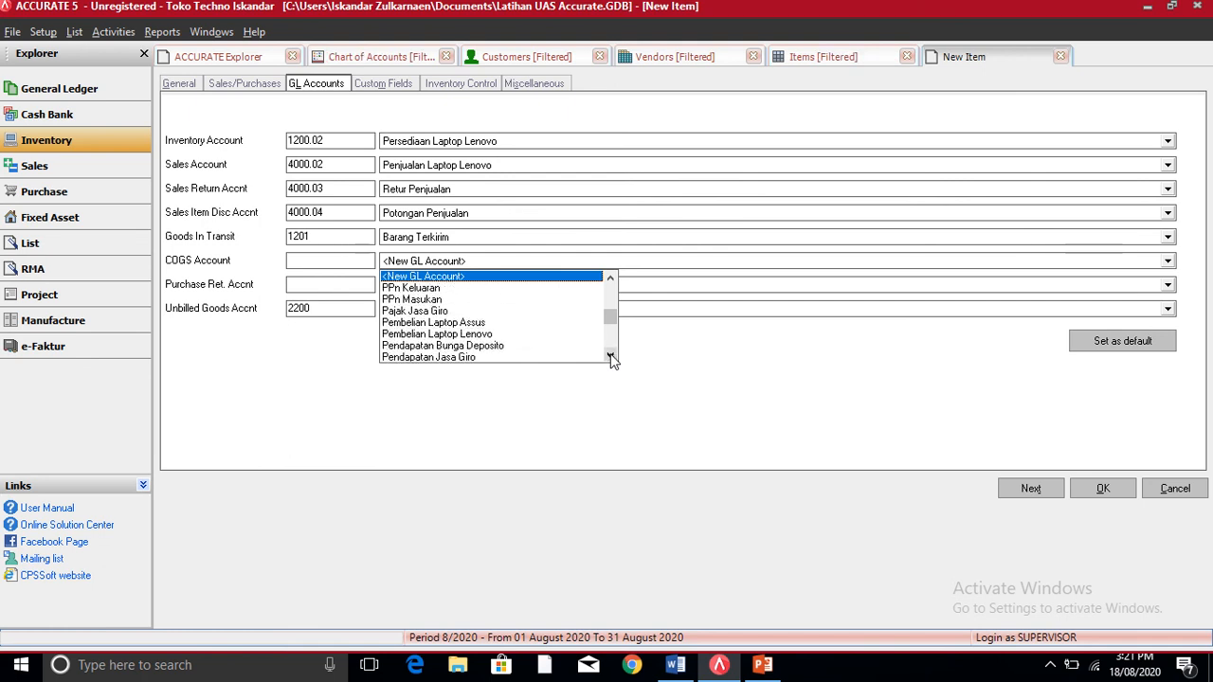
{"action": "left_click", "coordinate": [454, 335]}
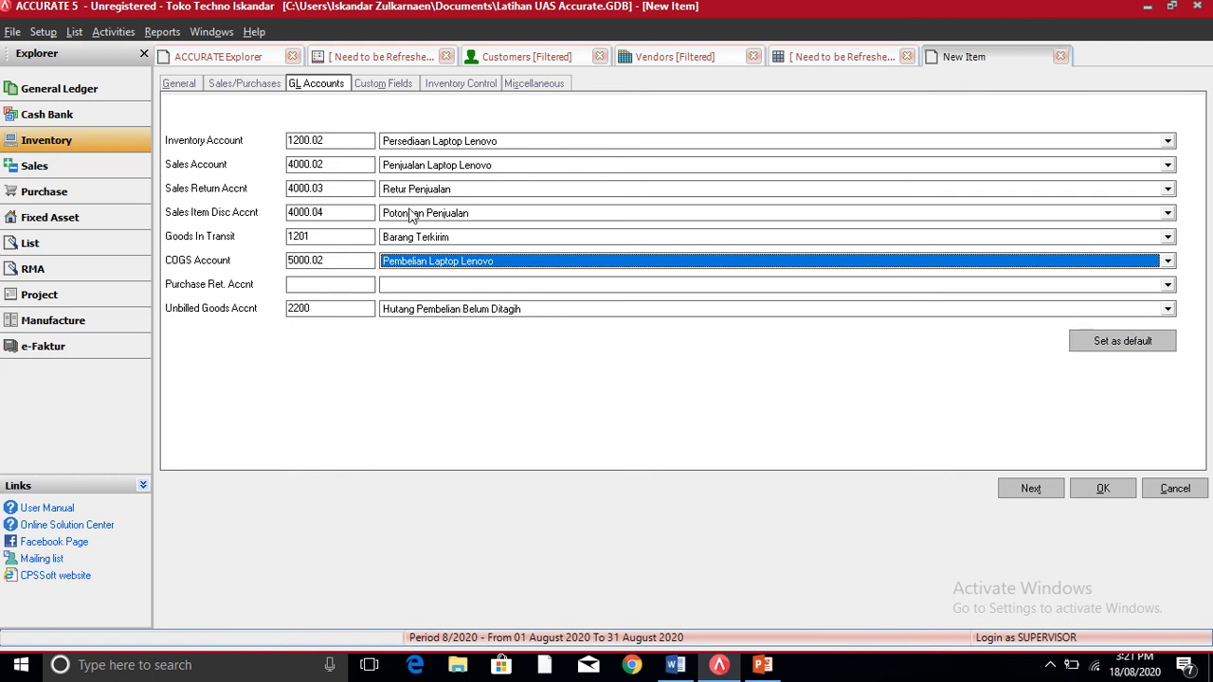
- Check the GL account reference in Word, and in ACCURATE set Laptop Lenovo's purchase return account to 1200.02 Persediaan Laptop Lenovo
{"action": "left_click", "coordinate": [412, 286]}
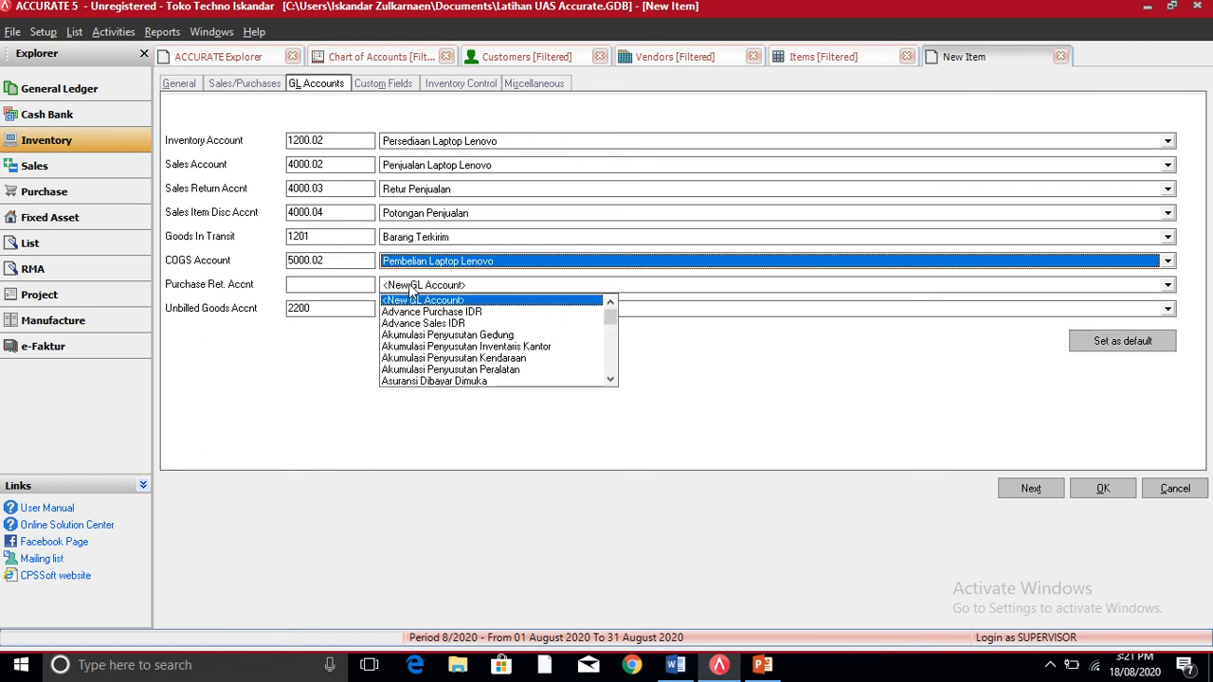
{"action": "left_click", "coordinate": [718, 669]}
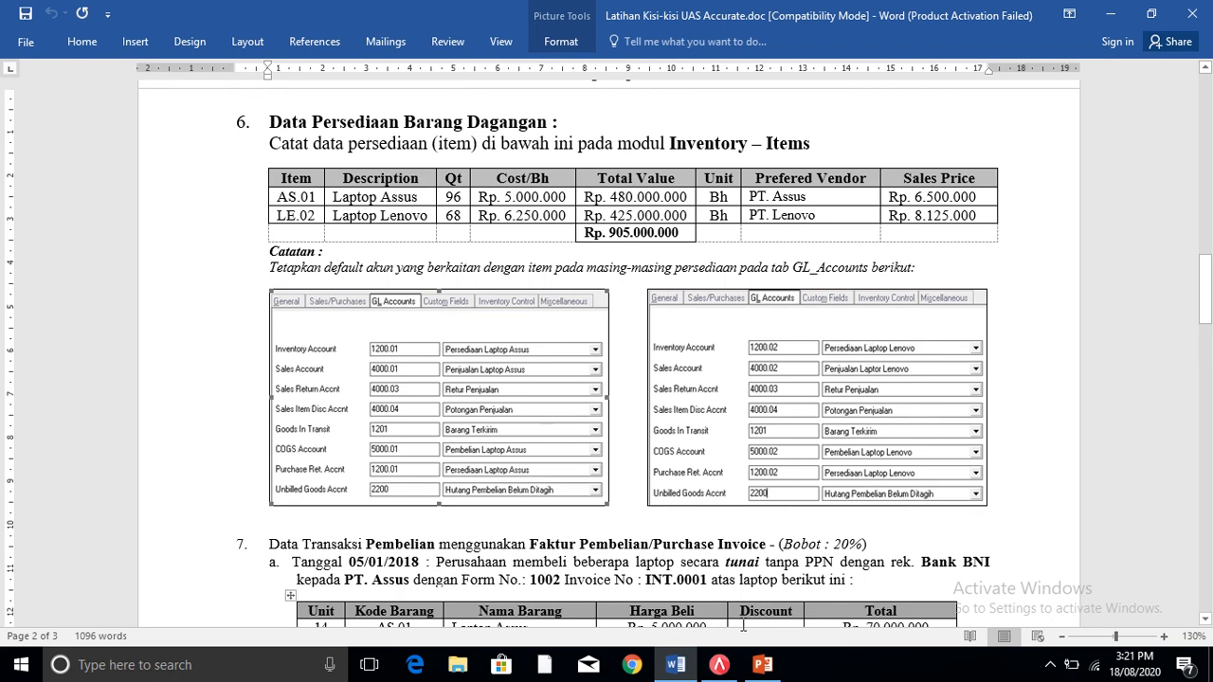
{"action": "left_click", "coordinate": [720, 665]}
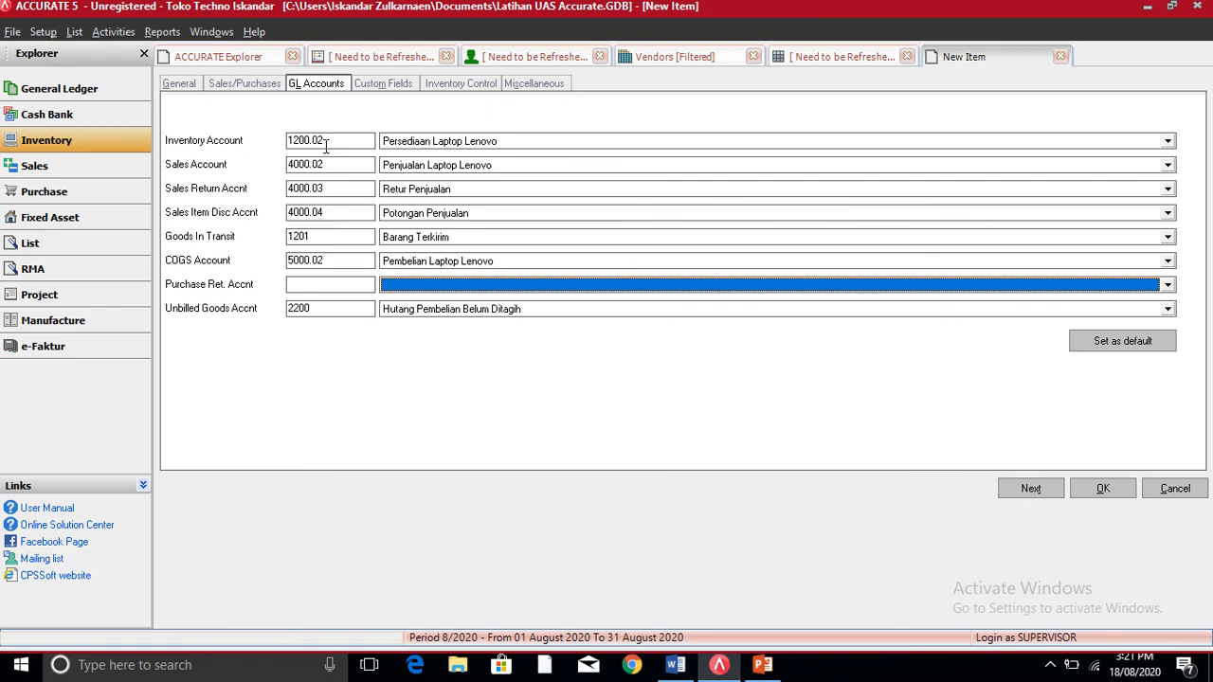
{"action": "left_click_drag", "start_coordinate": [327, 139], "coordinate": [279, 134]}
{"action": "key", "text": "ctrl+c"}
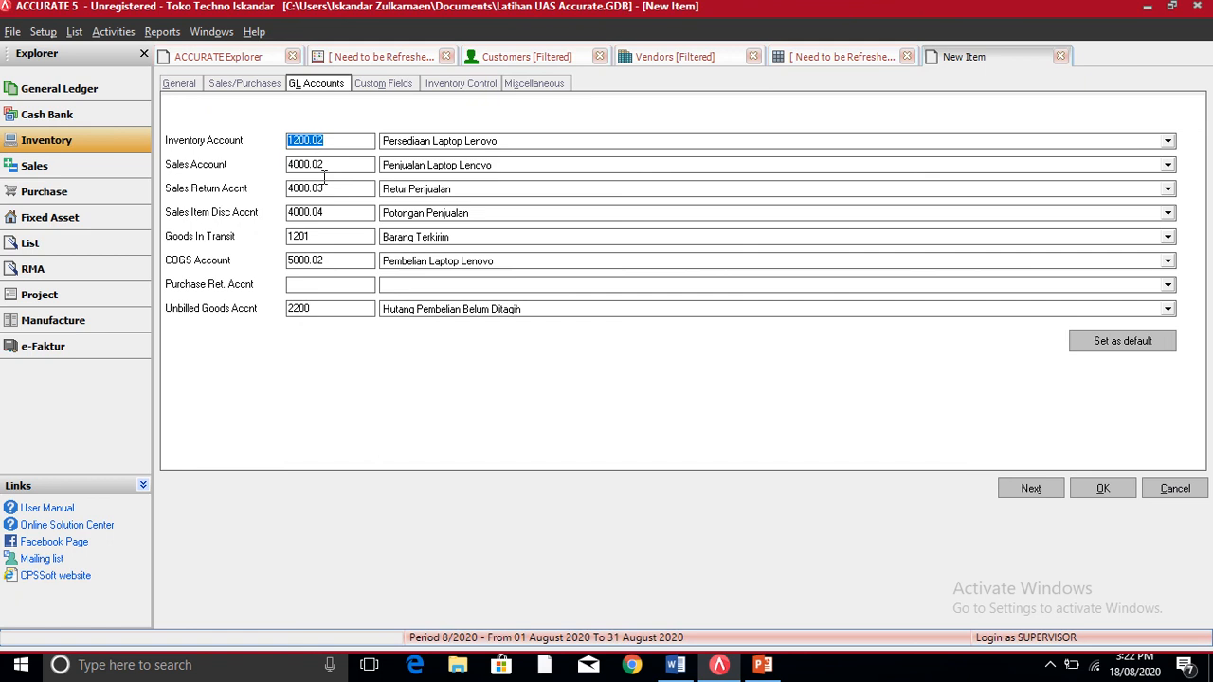
{"action": "left_click", "coordinate": [320, 285]}
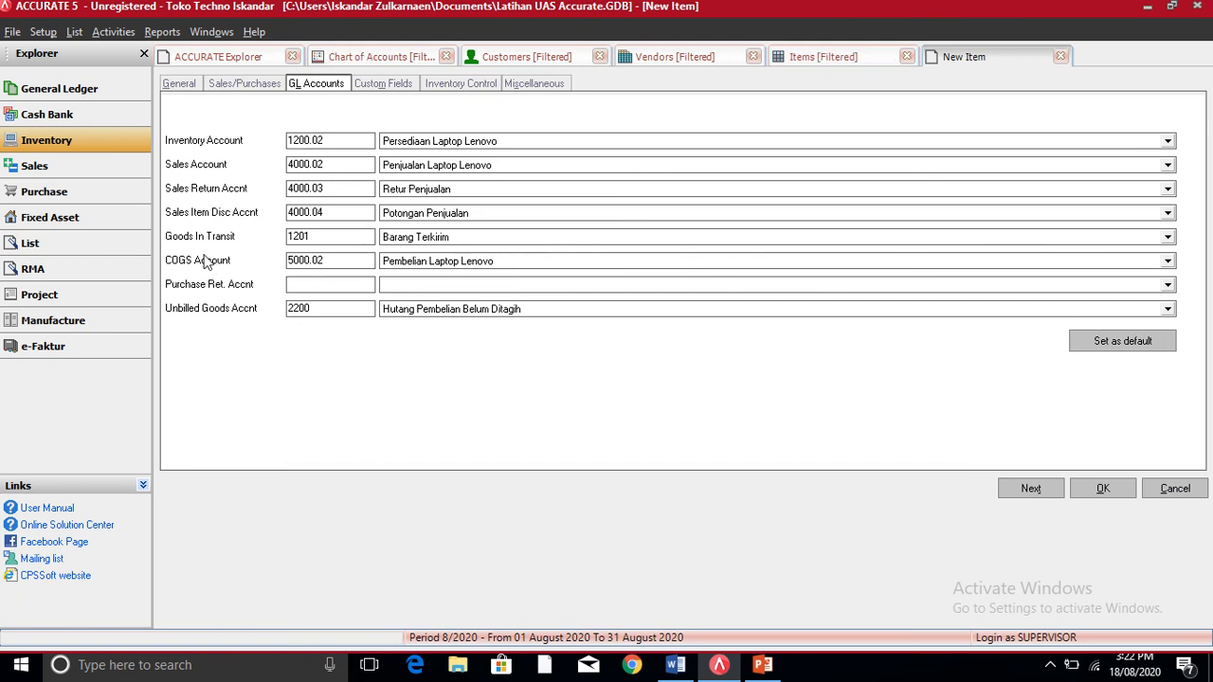
{"action": "key", "text": "ctrl+v"}
{"action": "key", "text": "Tab"}
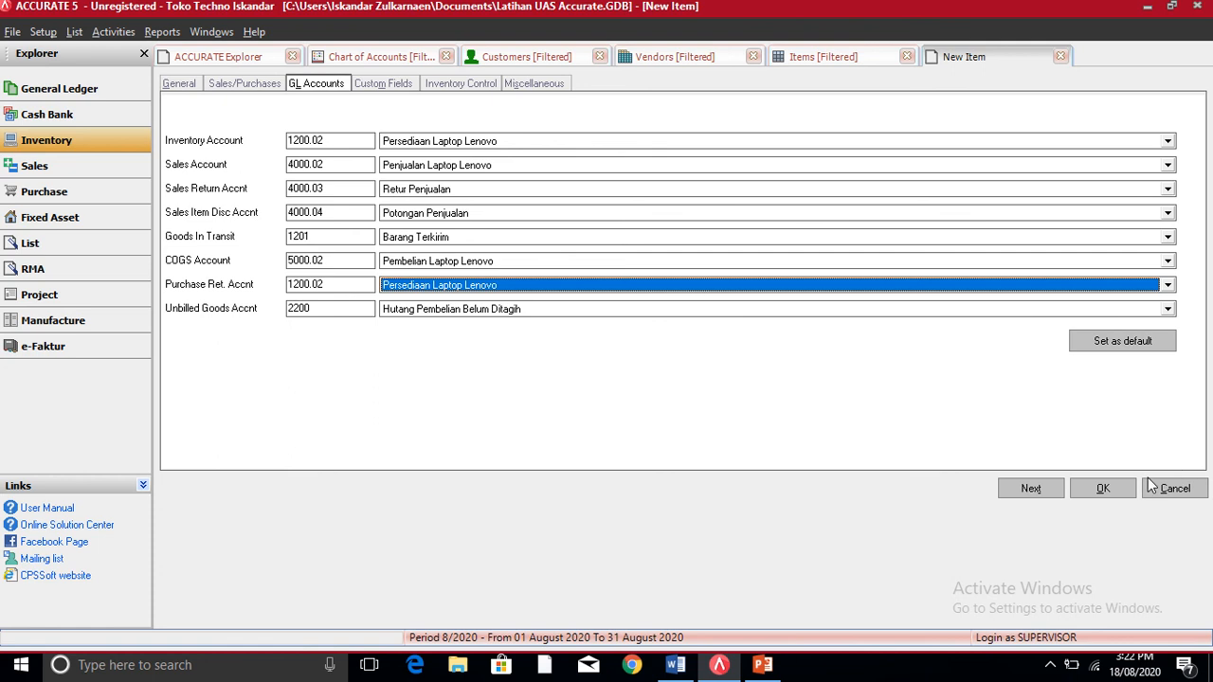
- Save the Laptop Lenovo item and refresh both the Items list and the Chart of Accounts
{"action": "left_click", "coordinate": [1111, 483]}
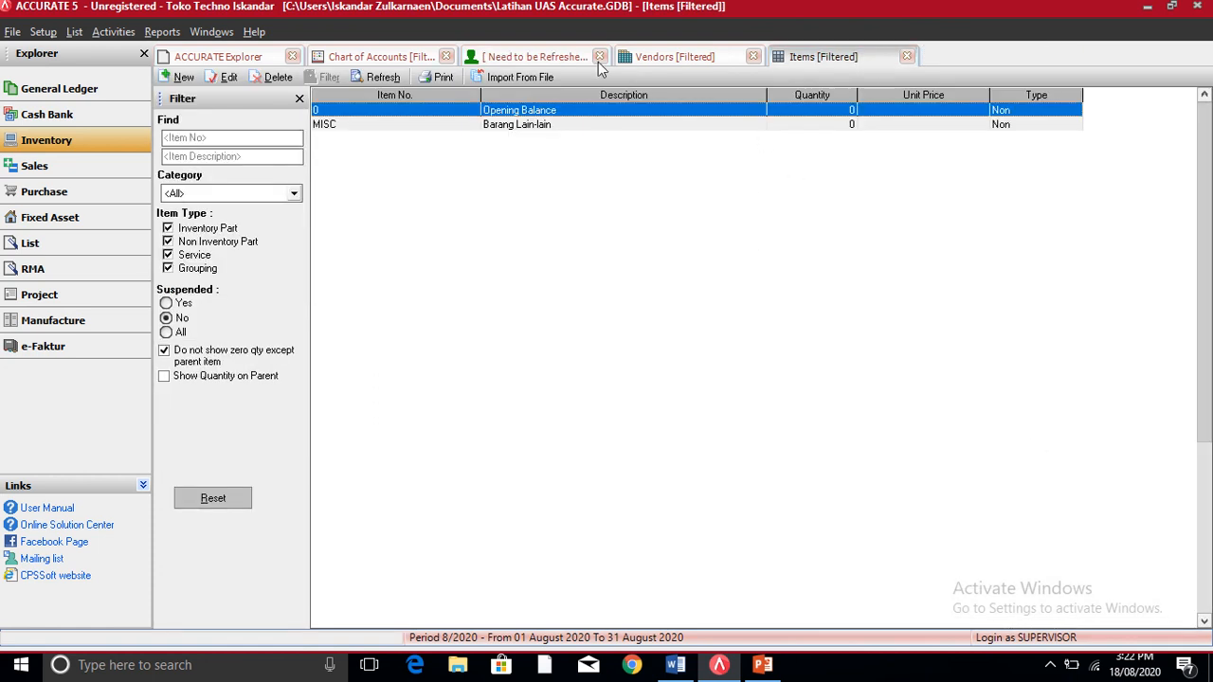
{"action": "left_click", "coordinate": [383, 77]}
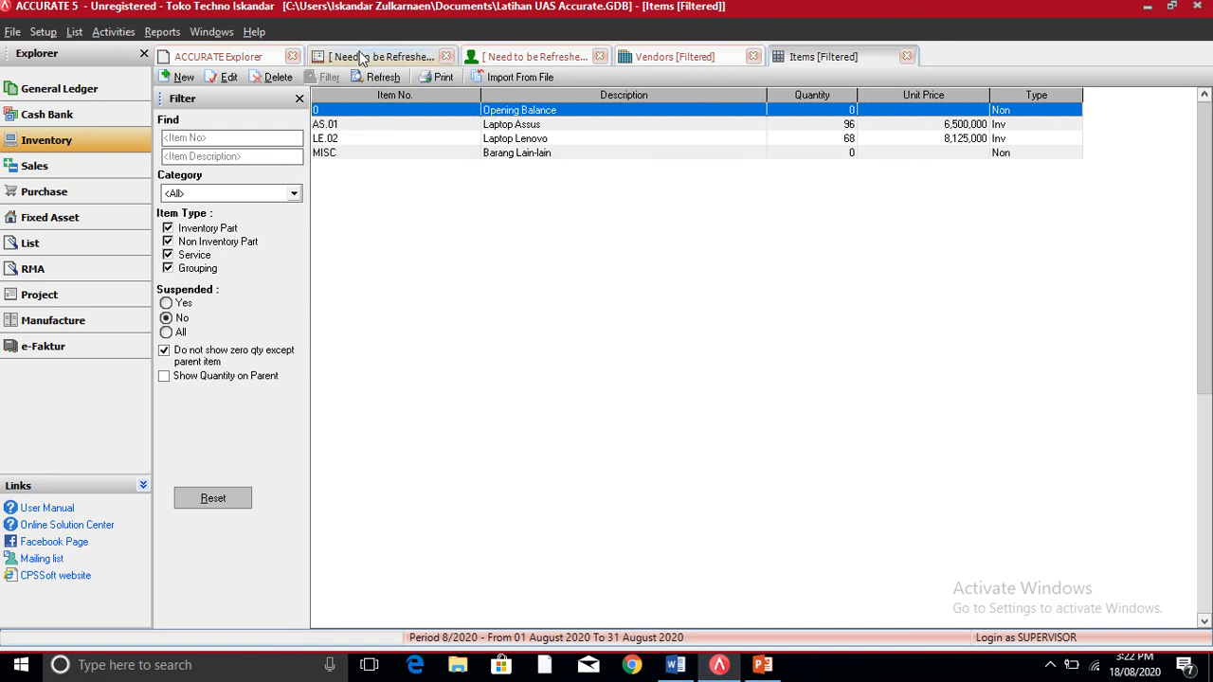
{"action": "left_click", "coordinate": [361, 59]}
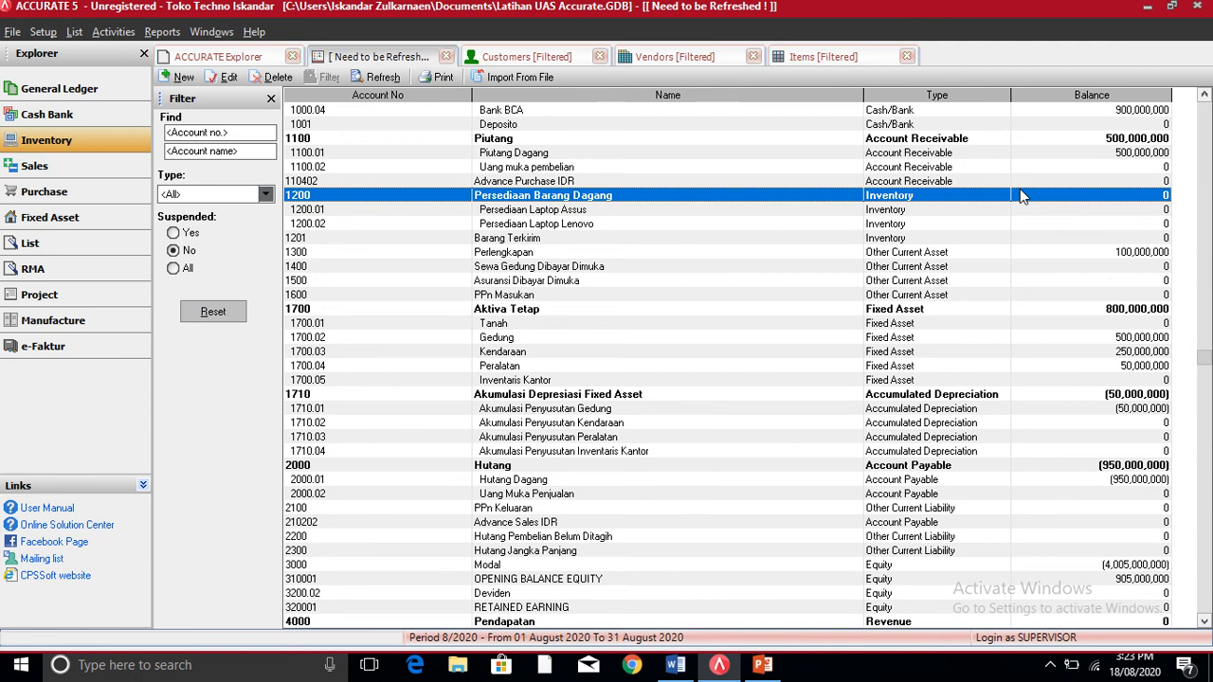
{"action": "left_click", "coordinate": [382, 78]}
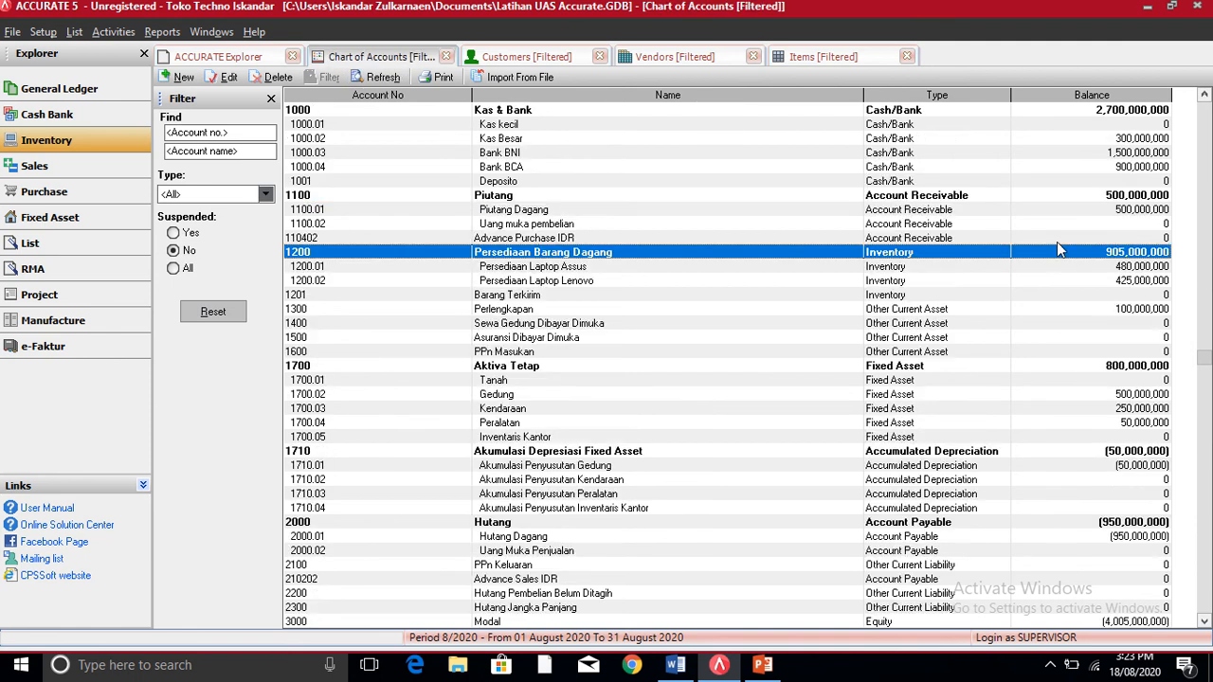
- Check the balances of Persediaan Barang Dagang and its Laptop Assus and Laptop Lenovo sub-accounts in the chart of accounts
{"action": "key", "text": "Down"}
{"action": "key", "text": "Down"}
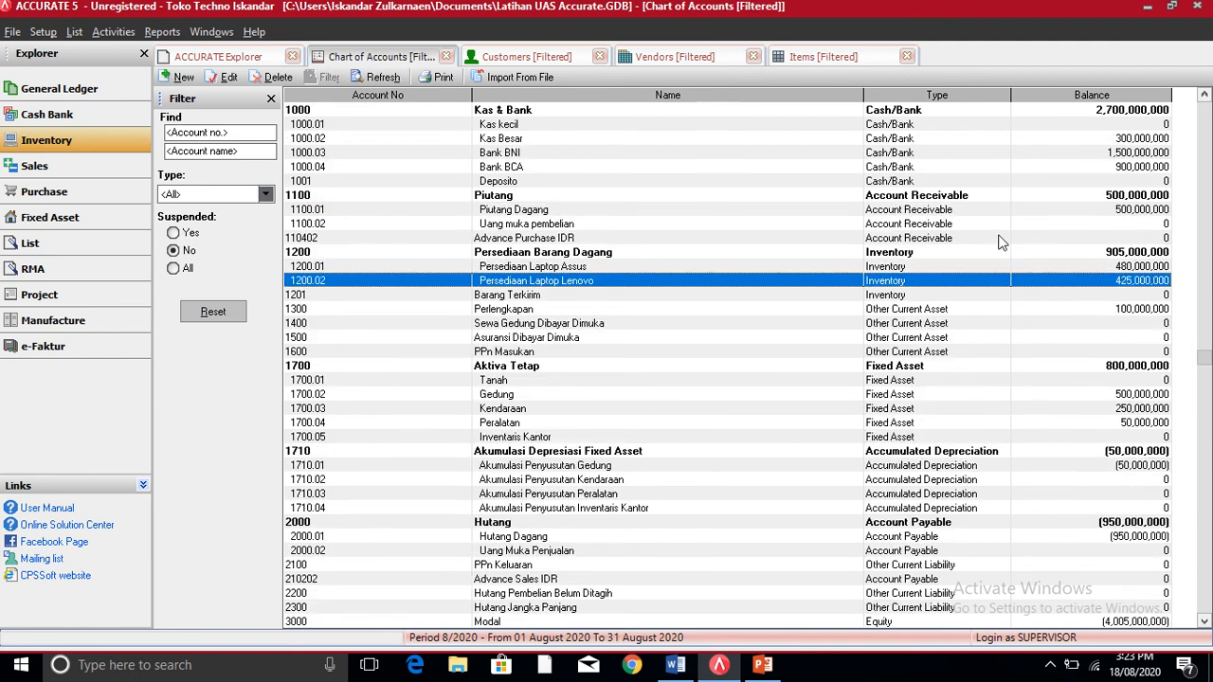
{"action": "left_click", "coordinate": [945, 254]}
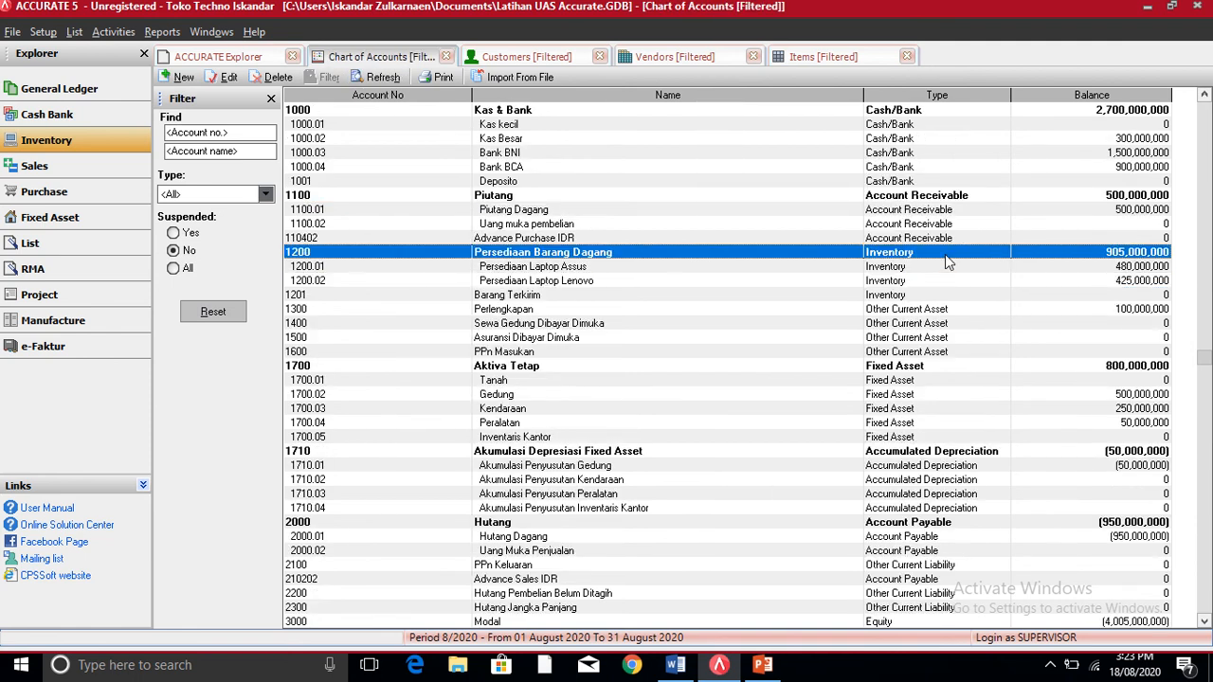
{"action": "left_click", "coordinate": [1112, 260]}
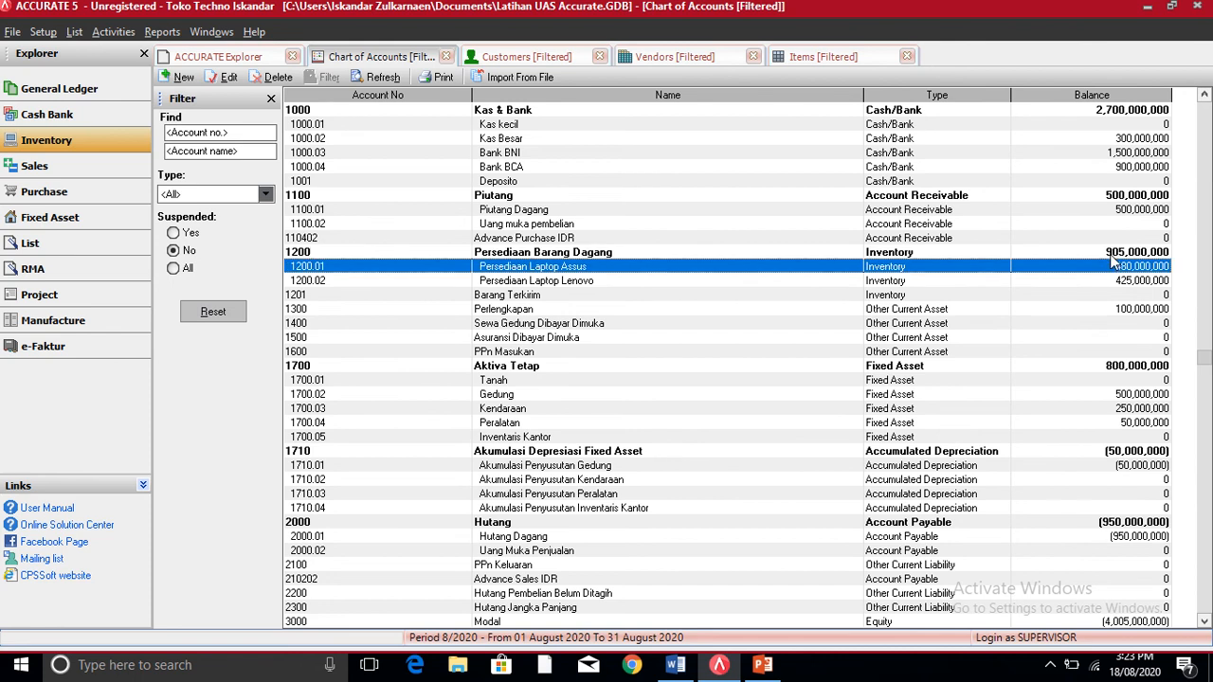
{"action": "left_click", "coordinate": [892, 254]}
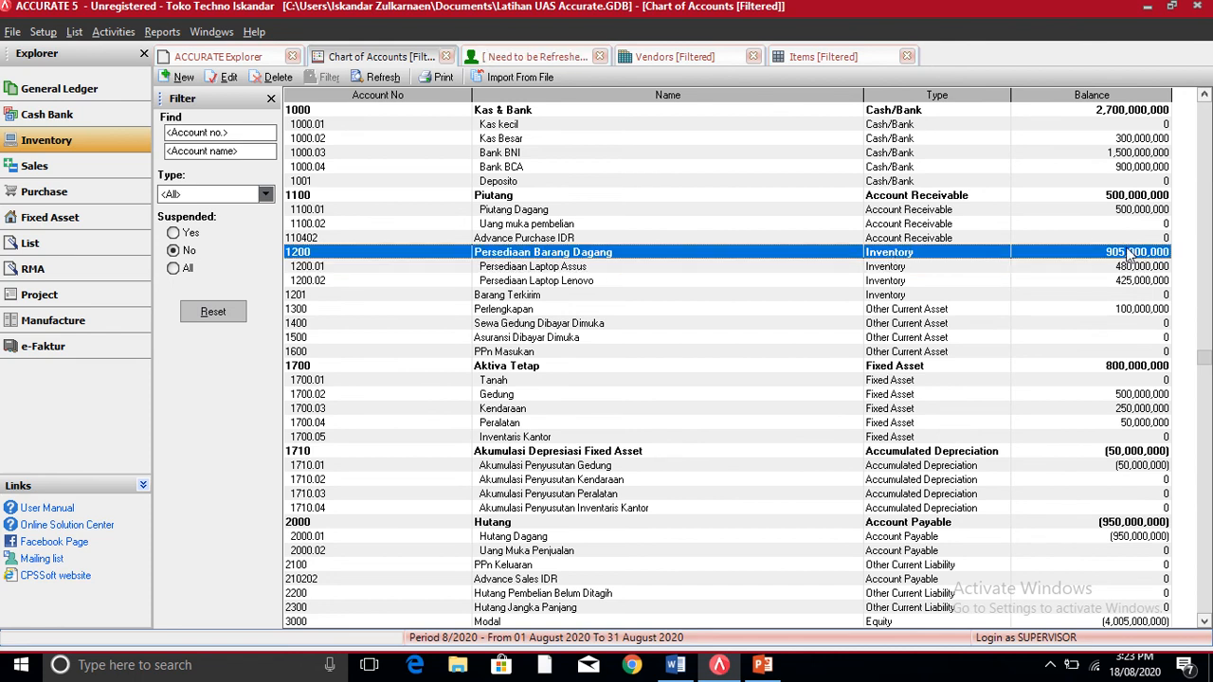
- Review the balances of the remaining accounts from Persediaan Laptop Assus down to COGS
{"action": "key", "text": "Down"}
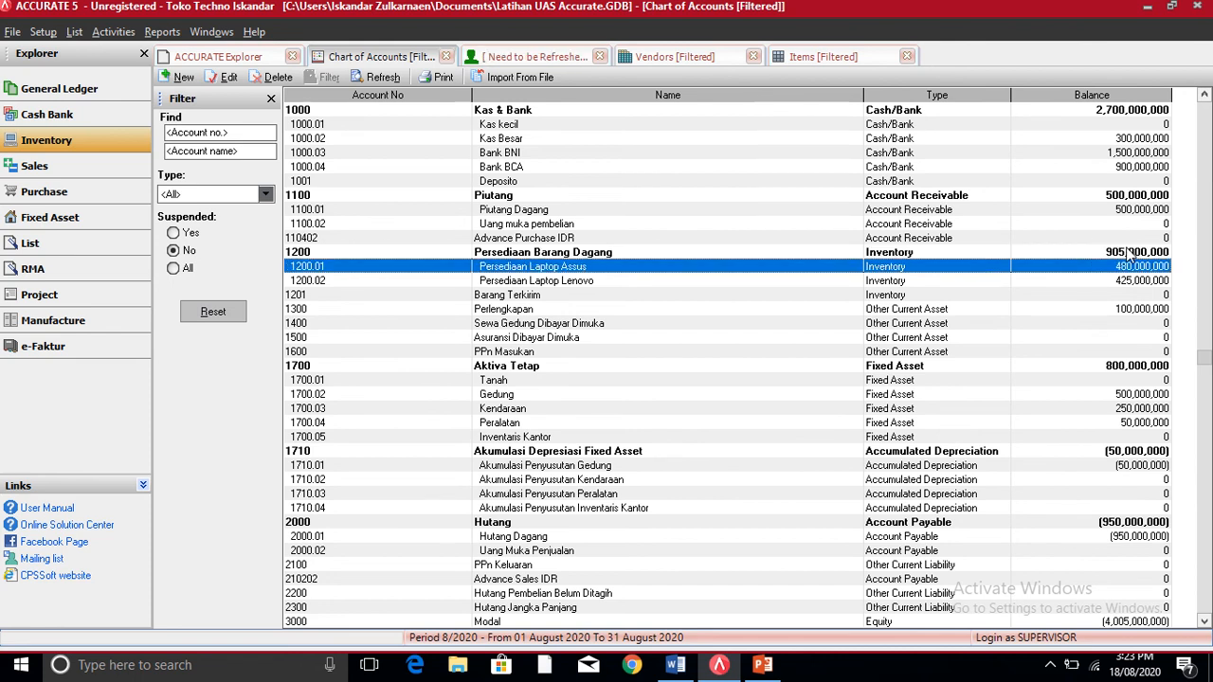
{"action": "key", "text": "Down"}
{"action": "key", "text": "Down"}
{"action": "key", "text": "Down"}
{"action": "key", "text": "Down"}
{"action": "key", "text": "Down"}
{"action": "key", "text": "Down"}
{"action": "key", "text": "Down"}
{"action": "key", "text": "Down"}
{"action": "key", "text": "Down"}
{"action": "key", "text": "Down"}
{"action": "key", "text": "Down"}
{"action": "key", "text": "Down"}
{"action": "key", "text": "Down"}
{"action": "key", "text": "Down"}
{"action": "key", "text": "Down"}
{"action": "key", "text": "Down"}
{"action": "key", "text": "Down"}
{"action": "key", "text": "Down"}
{"action": "key", "text": "Down"}
{"action": "key", "text": "Down"}
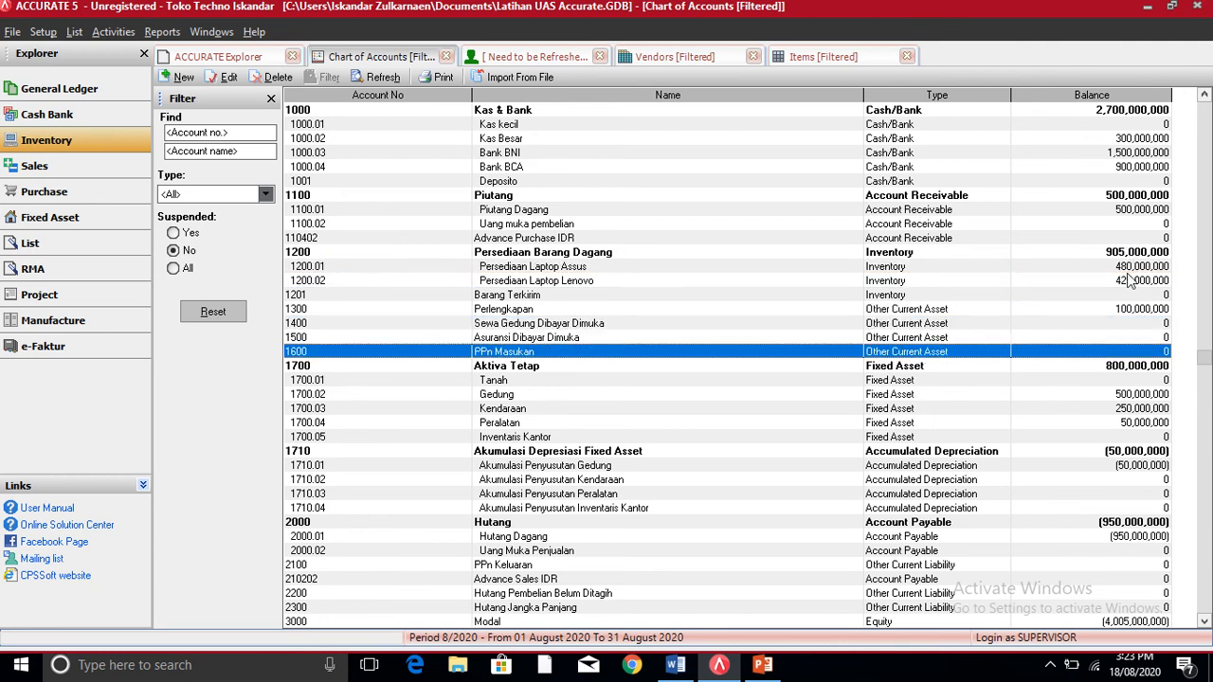
{"action": "key", "text": "Down"}
{"action": "key", "text": "Down"}
{"action": "key", "text": "Down"}
{"action": "key", "text": "Down"}
{"action": "key", "text": "Down"}
{"action": "key", "text": "Down"}
{"action": "key", "text": "Down"}
{"action": "key", "text": "Down"}
{"action": "key", "text": "Down"}
{"action": "key", "text": "Down"}
{"action": "key", "text": "Down"}
{"action": "key", "text": "Down"}
{"action": "key", "text": "Down"}
{"action": "key", "text": "Down"}
{"action": "key", "text": "Down"}
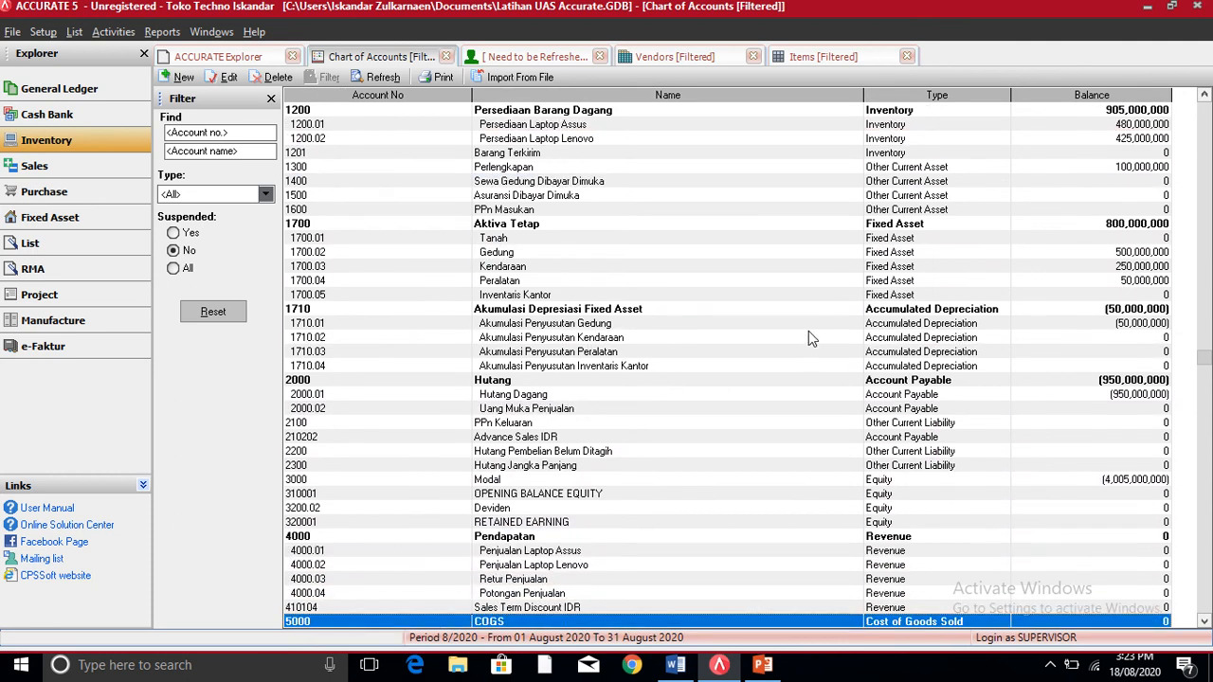
- View the Hutang Pembelian Belum Ditagih account record without changing it, and check the OPENING BALANCE EQUITY balance in the chart of accounts
{"action": "left_click", "coordinate": [810, 325]}
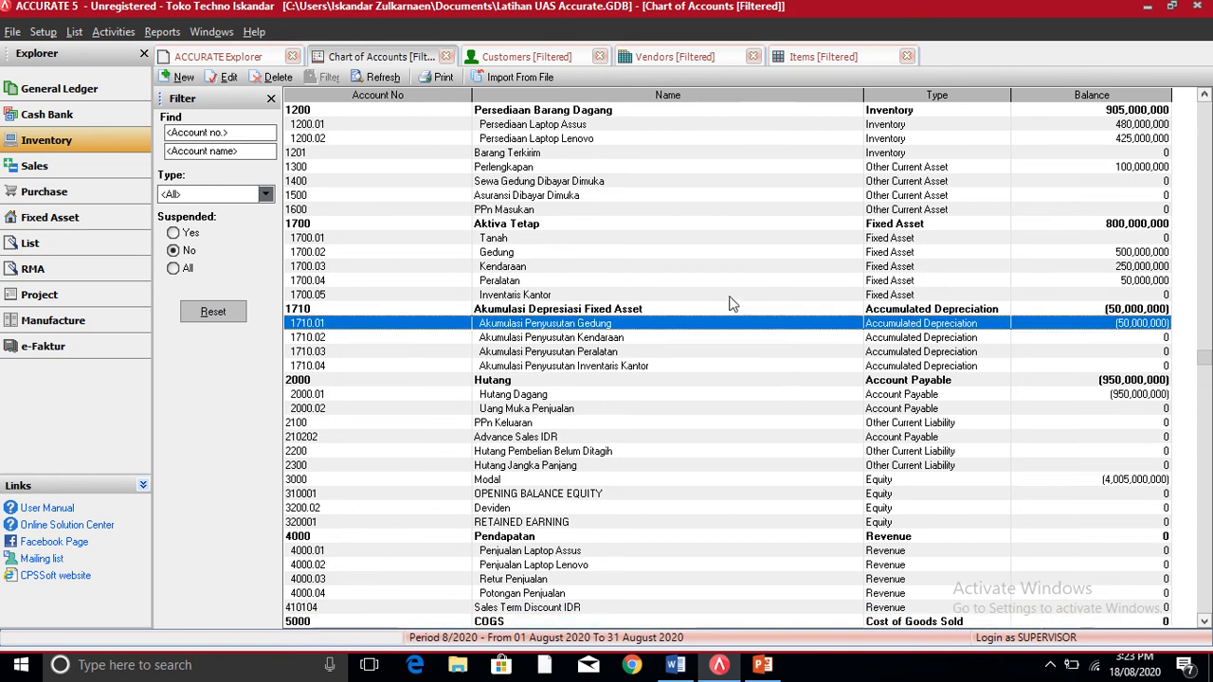
{"action": "left_click", "coordinate": [745, 424]}
{"action": "double_click", "coordinate": [806, 456]}
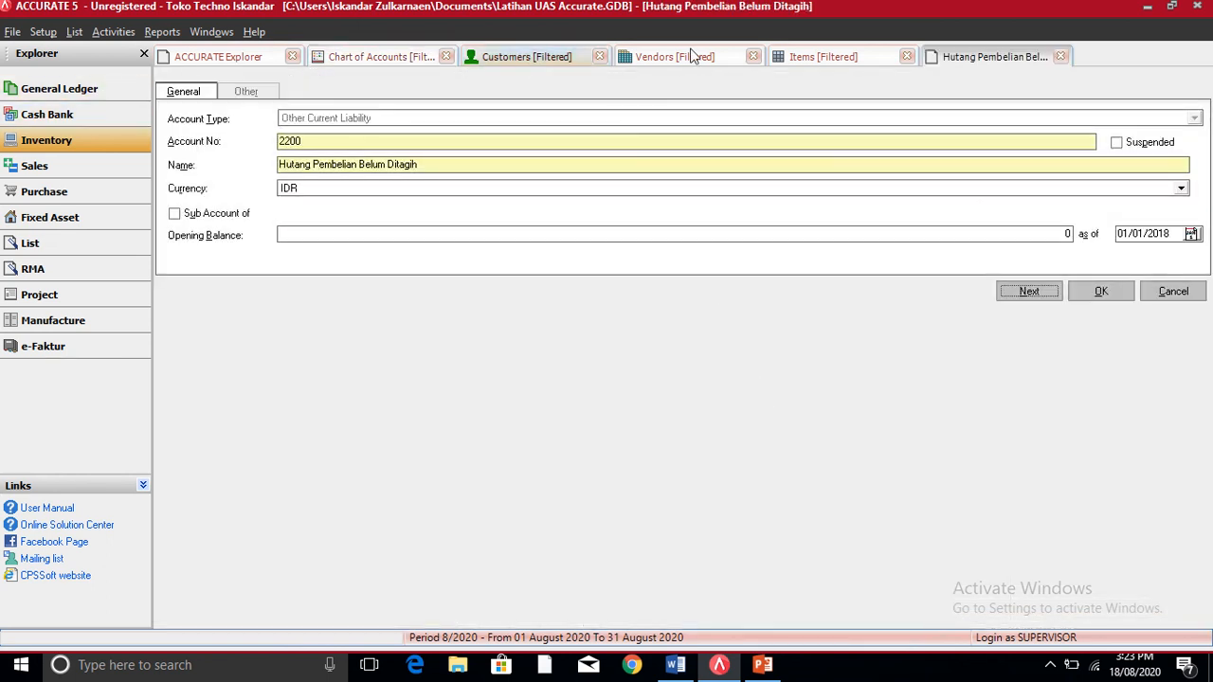
{"action": "left_click", "coordinate": [1060, 56]}
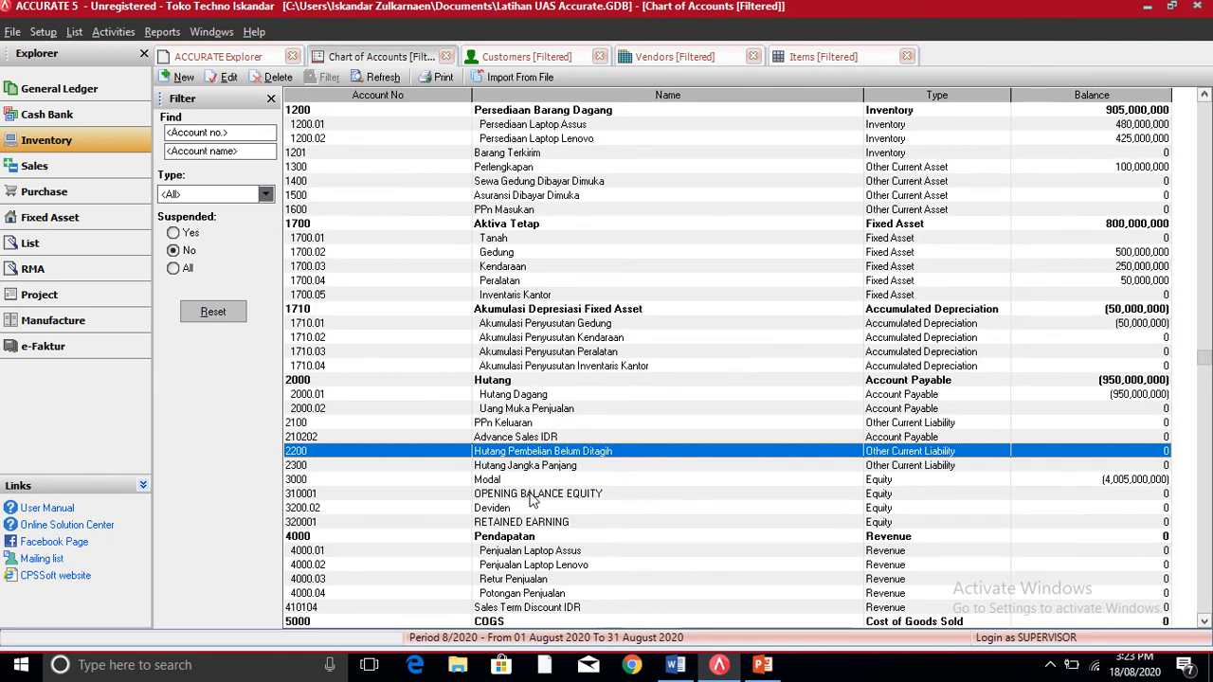
{"action": "left_click", "coordinate": [531, 494]}
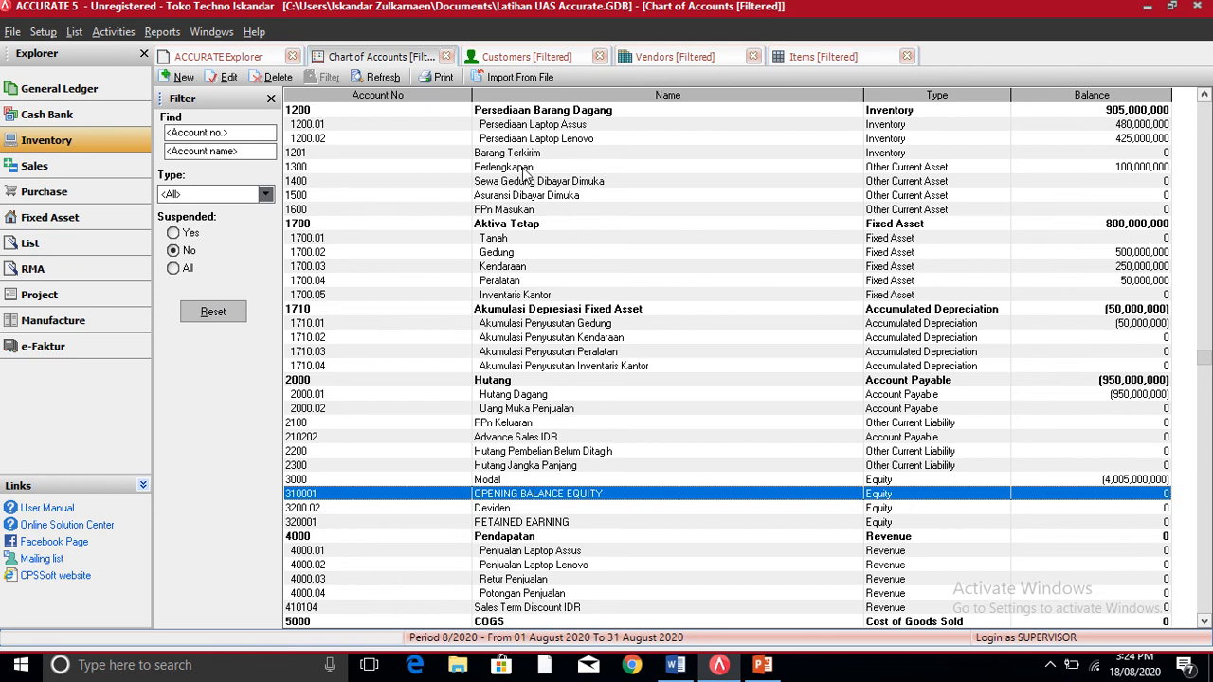
{"action": "mouse_move", "coordinate": [679, 9]}
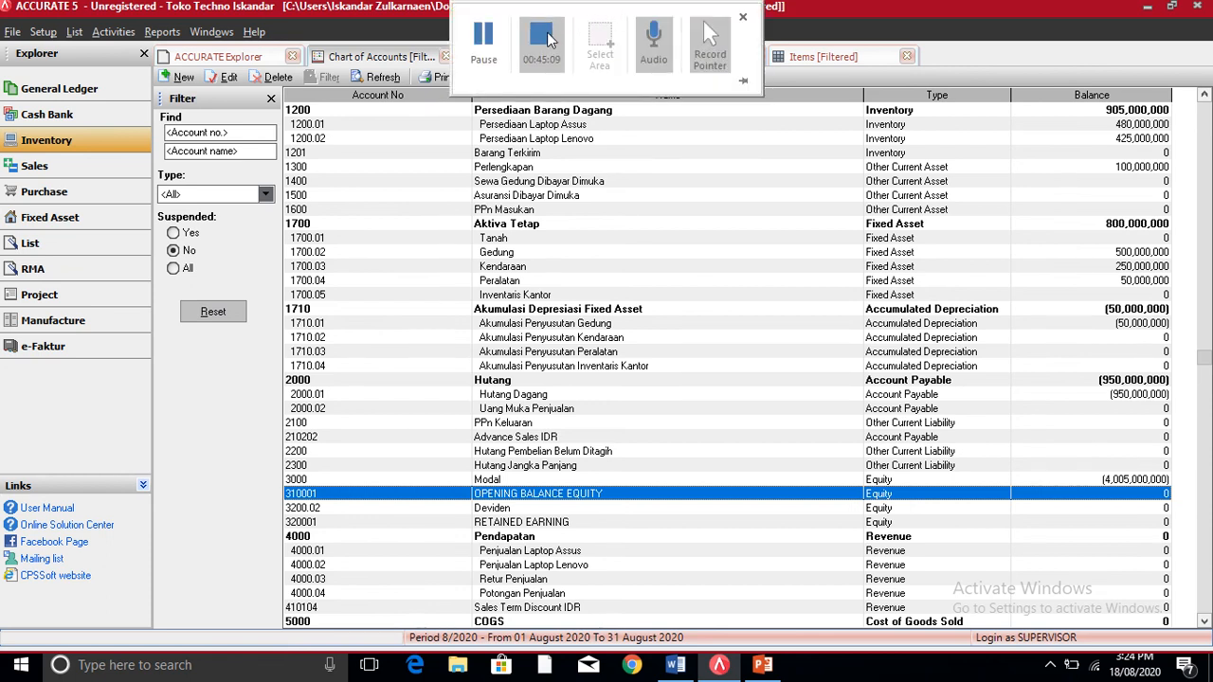